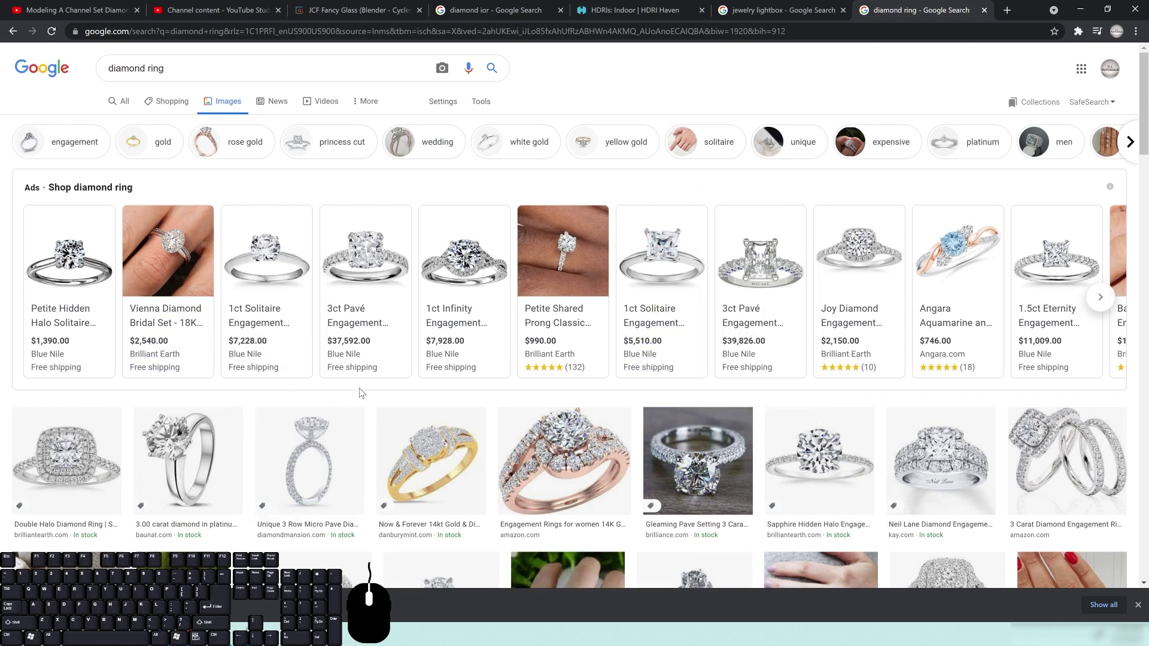
# Step: Browse the diamond ring image results for reference on ring designs, stone settings and lighting
pyautogui.moveTo(446, 351)
pyautogui.scroll(-5, 476, 311)
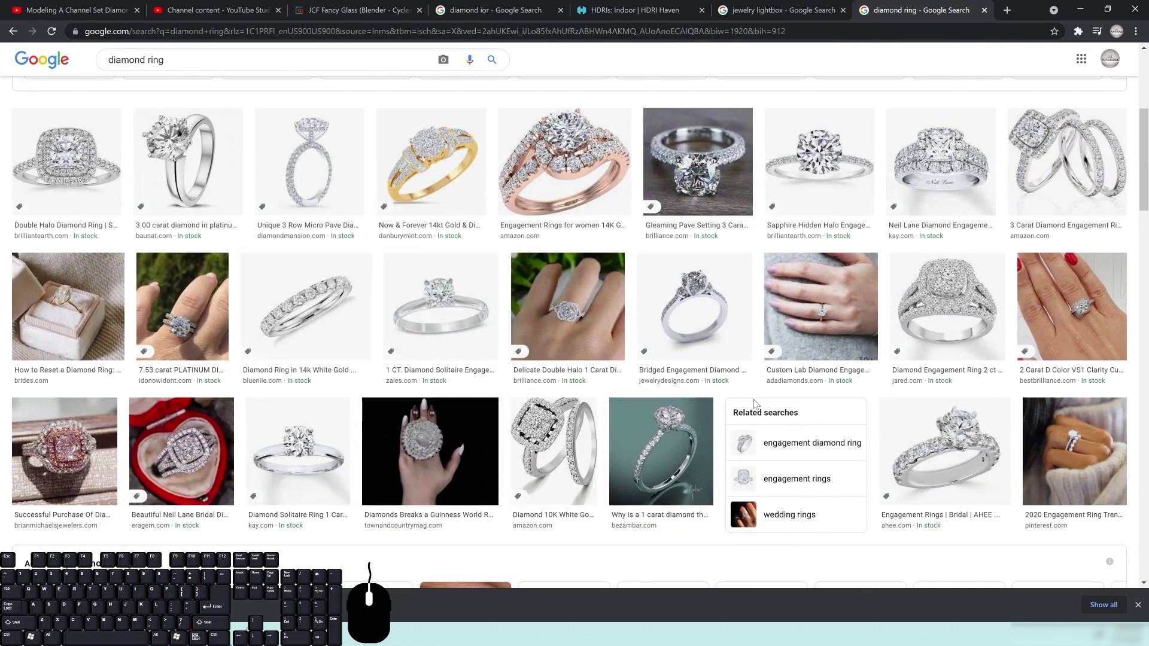
pyautogui.scroll(-4, 758, 401)
pyautogui.scroll(-5, 758, 401)
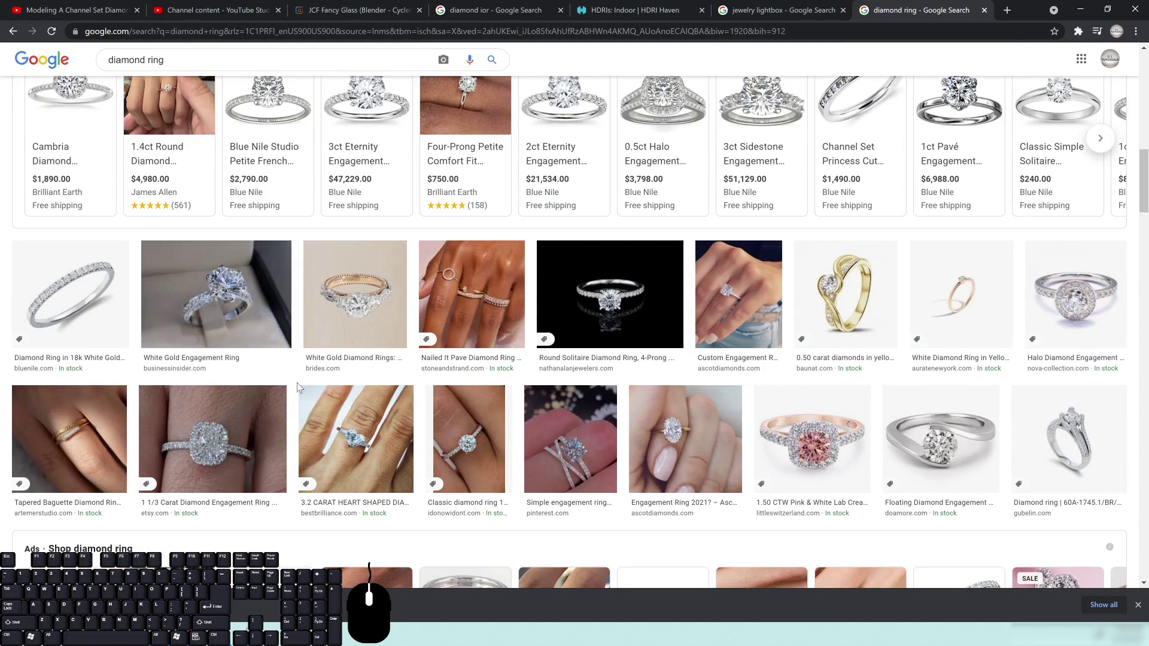
pyautogui.scroll(-2, 655, 340)
pyautogui.scroll(-2, 655, 359)
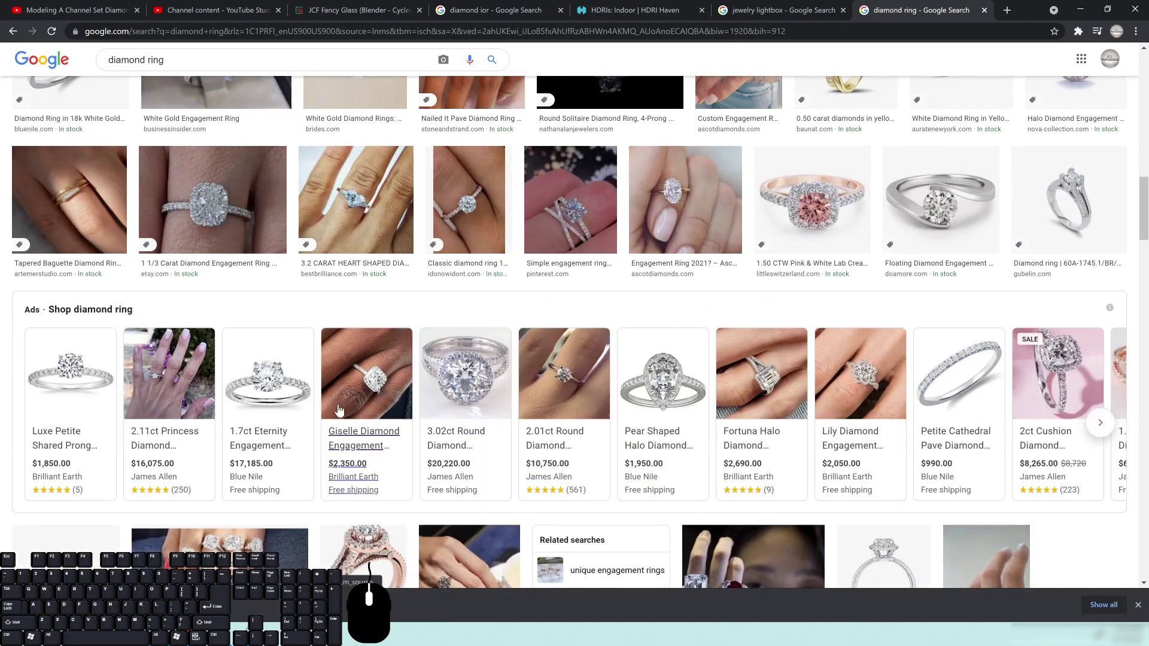
pyautogui.scroll(-2, 467, 422)
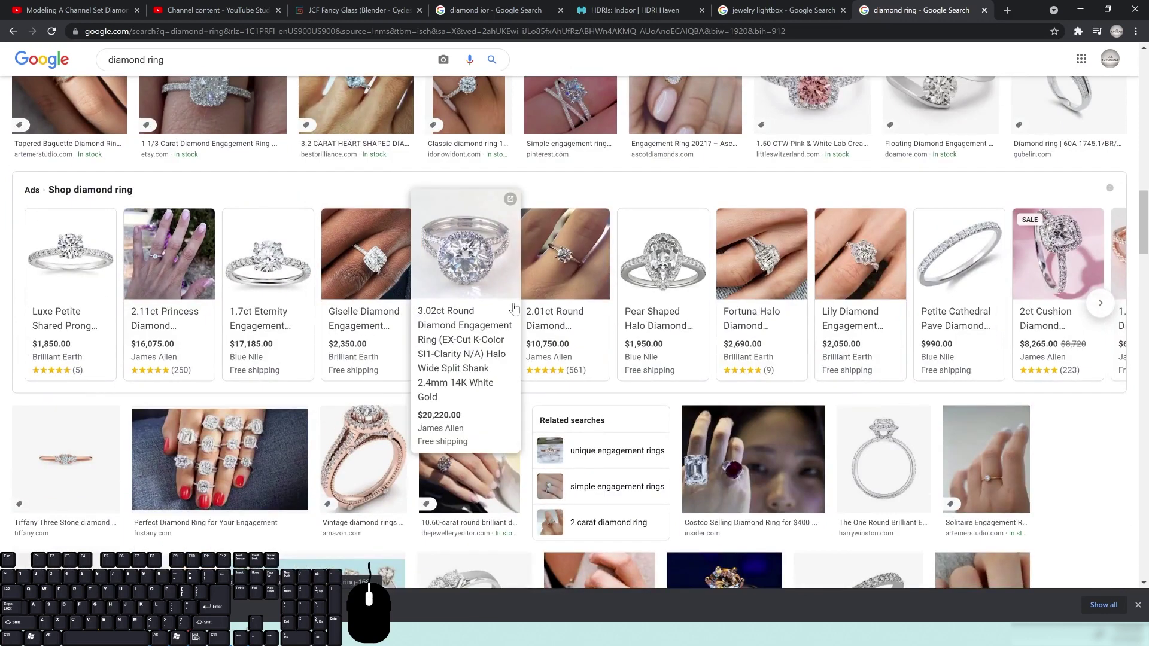
pyautogui.moveTo(748, 296)
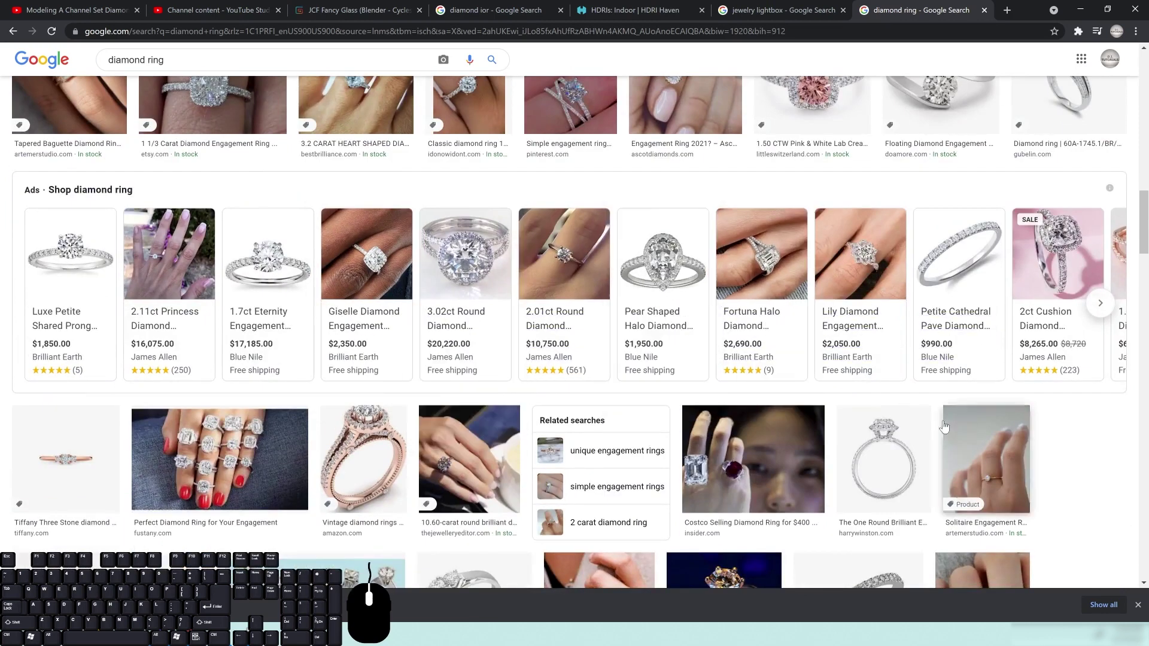
pyautogui.scroll(5, 491, 353)
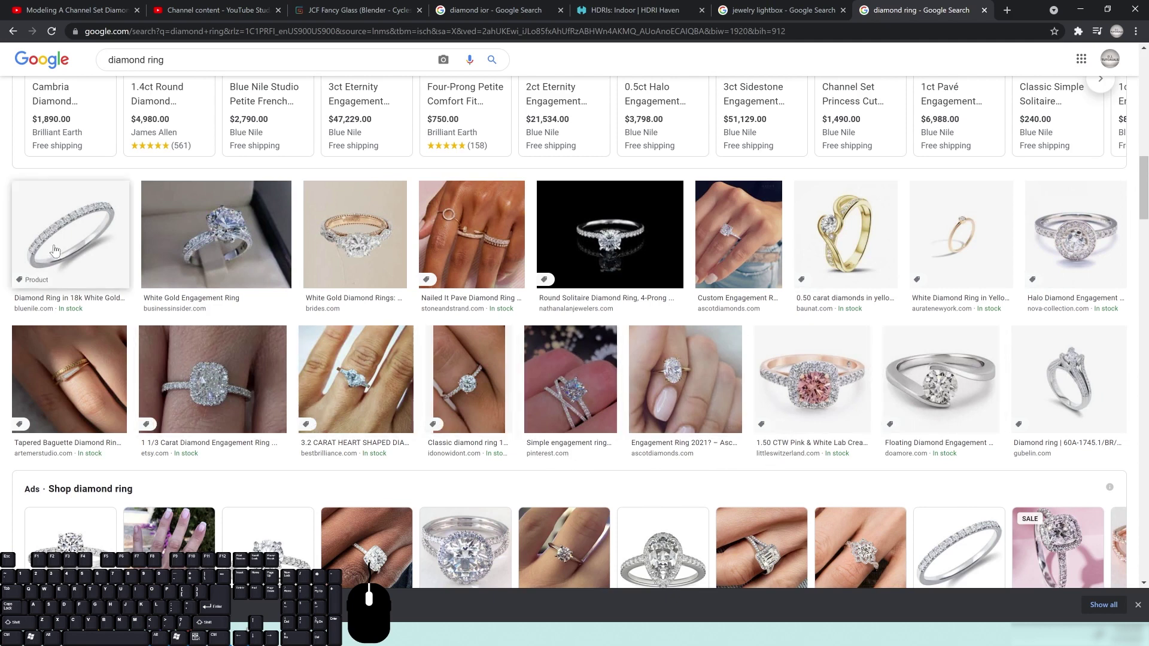
pyautogui.scroll(-3, 301, 276)
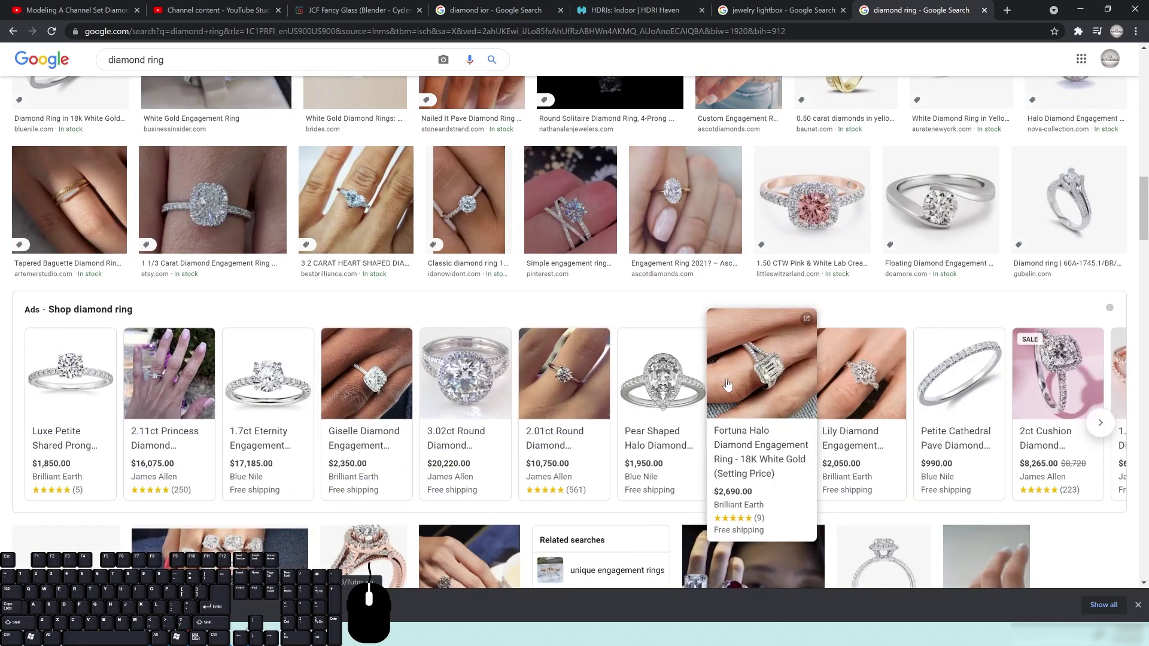
# Step: Switch to the jewelry lightbox image search and examine the photo of the lightbox with the necklace display
pyautogui.click(749, 7)
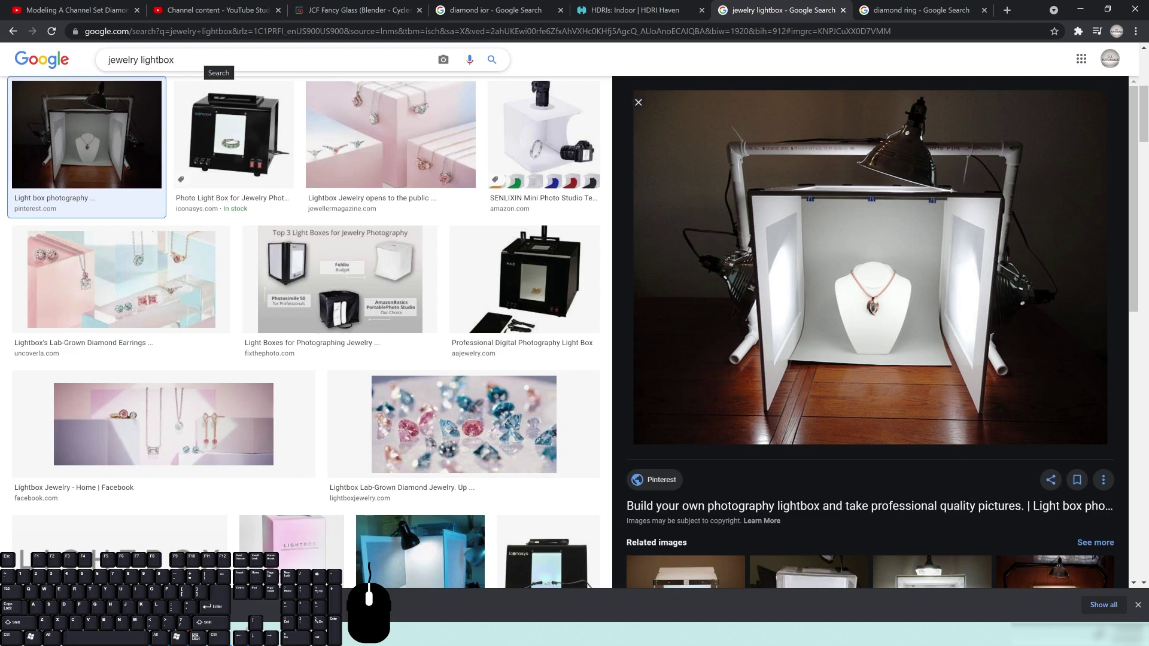
pyautogui.scroll(4, 673, 182)
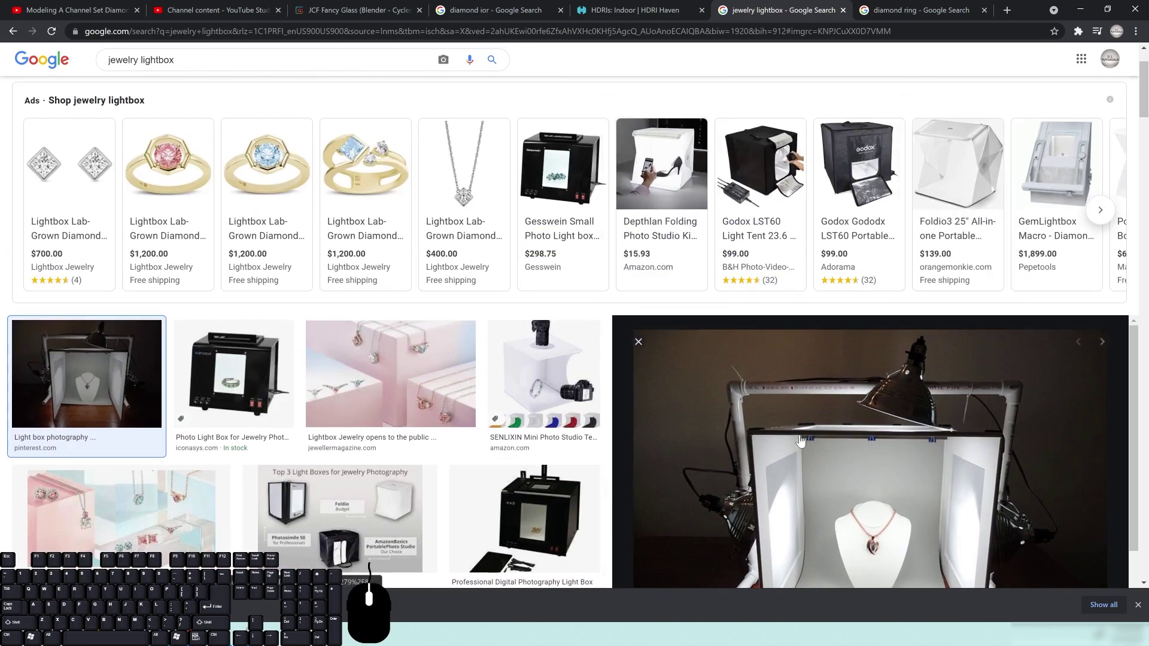
pyautogui.scroll(1, 800, 441)
pyautogui.scroll(-3, 905, 476)
pyautogui.scroll(3, 926, 478)
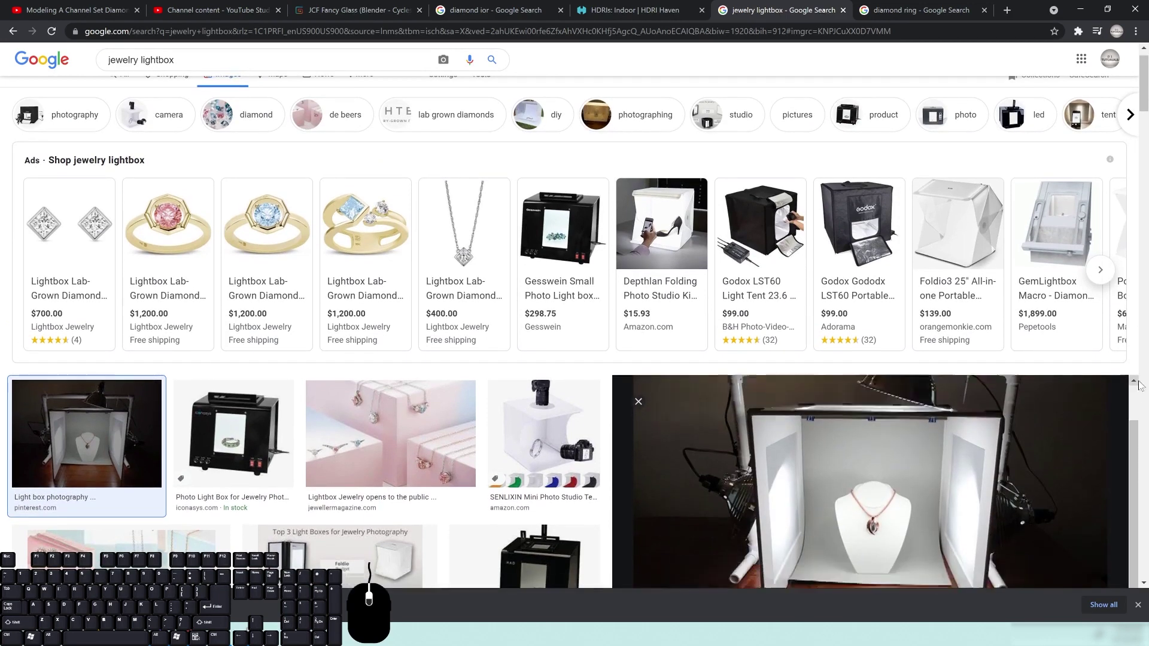
pyautogui.scroll(-3, 964, 427)
pyautogui.scroll(2, 892, 449)
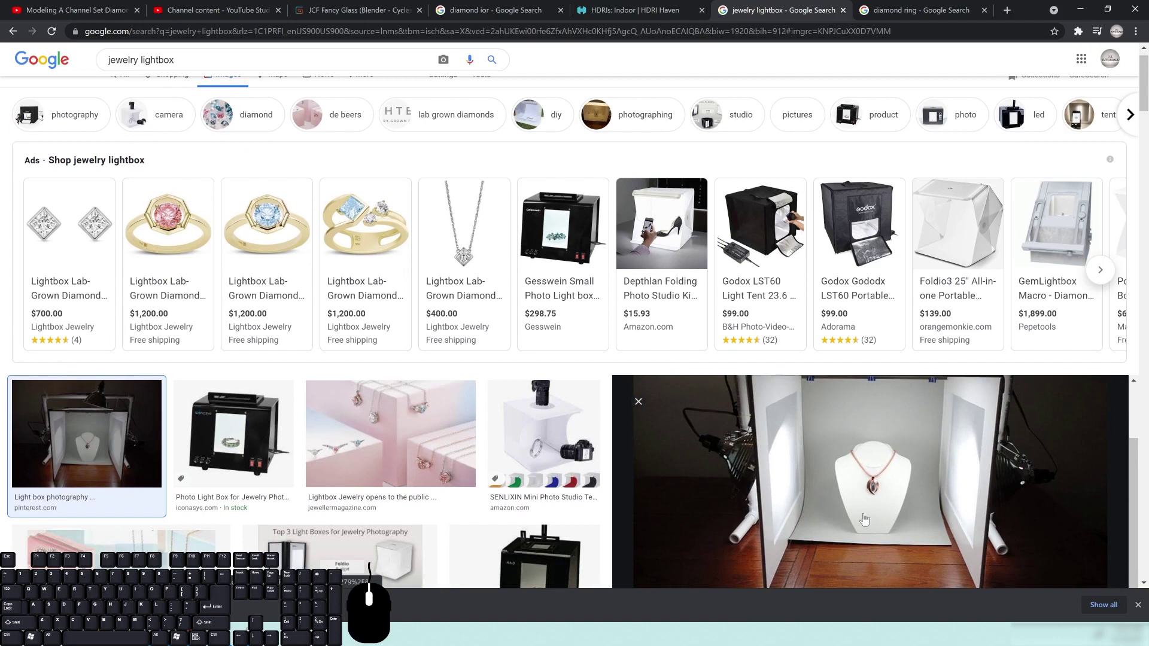
# Step: Open the lightbox photo on its own in a new browser tab and view it
pyautogui.rightClick(920, 479)
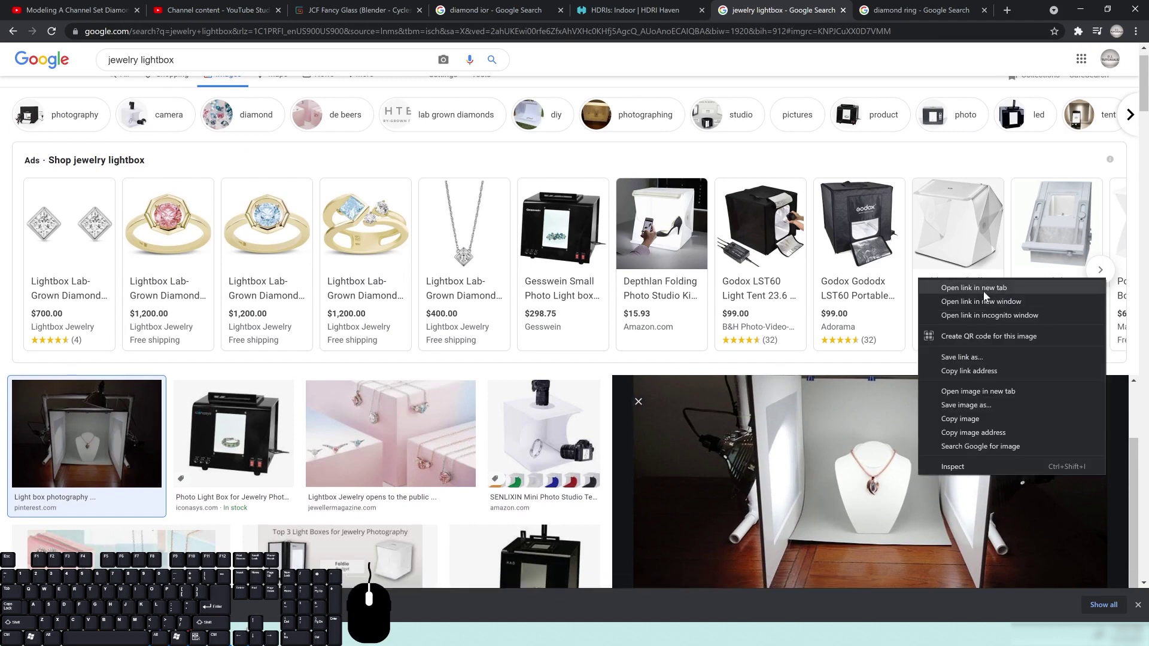
pyautogui.click(995, 391)
pyautogui.click(808, 10)
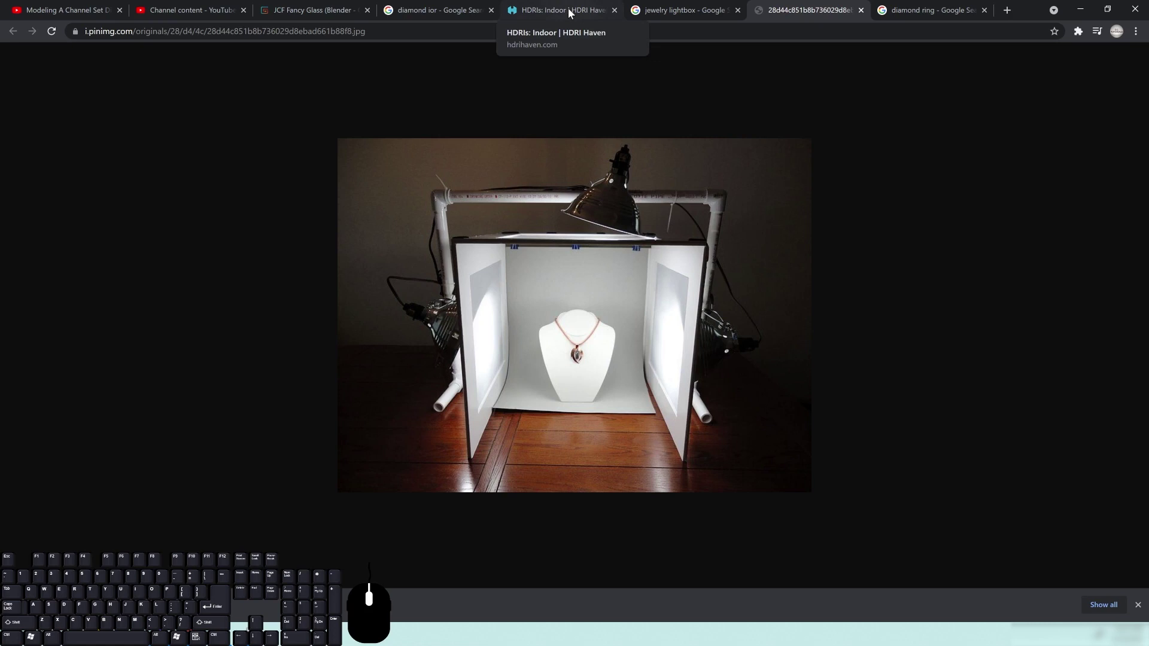
# Step: Browse the Indoor "studio" search results on HDRI Haven for environments suited to studio lighting
pyautogui.click(568, 9)
pyautogui.scroll(2, 496, 460)
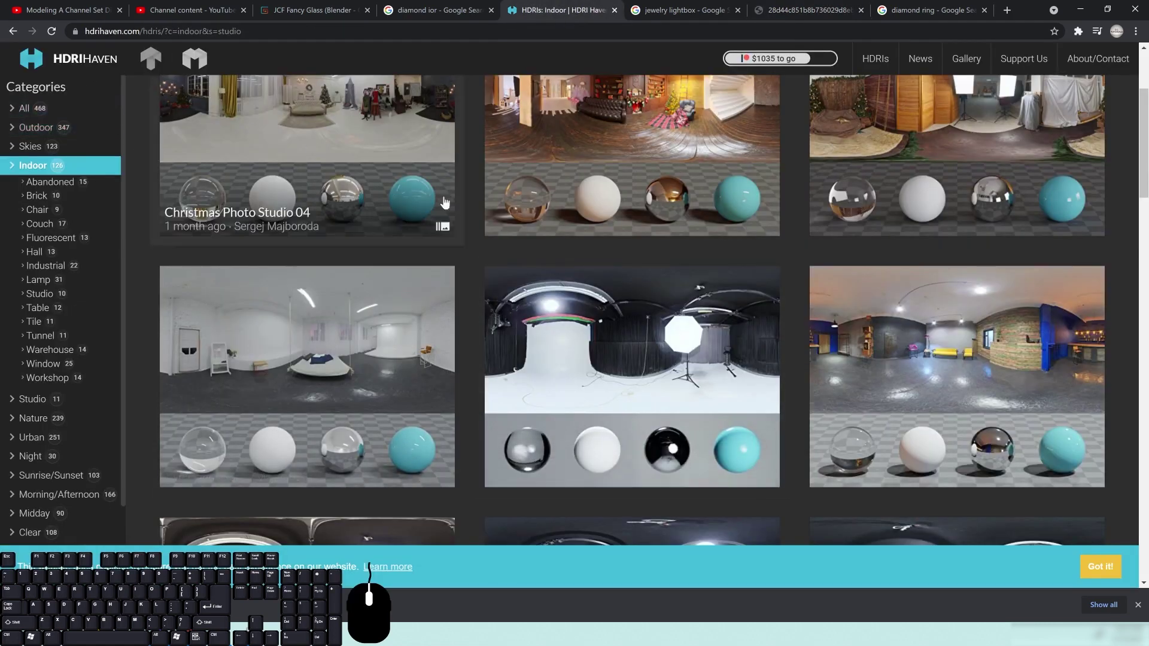
pyautogui.scroll(3, 445, 204)
pyautogui.scroll(-4, 330, 260)
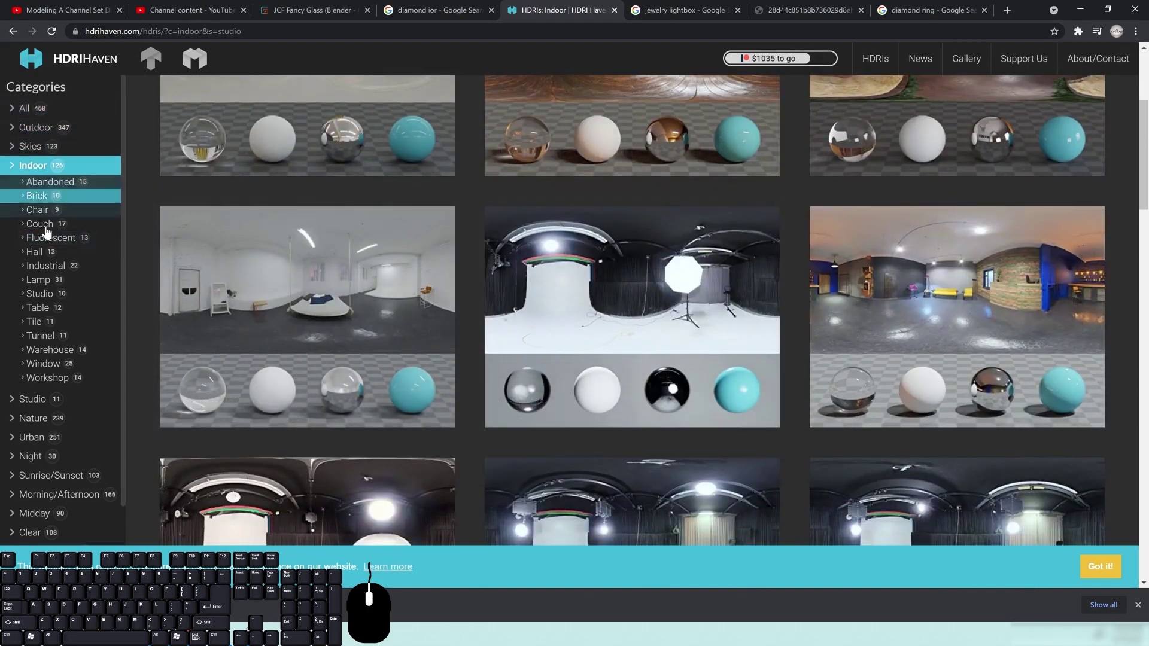
pyautogui.scroll(4, 260, 295)
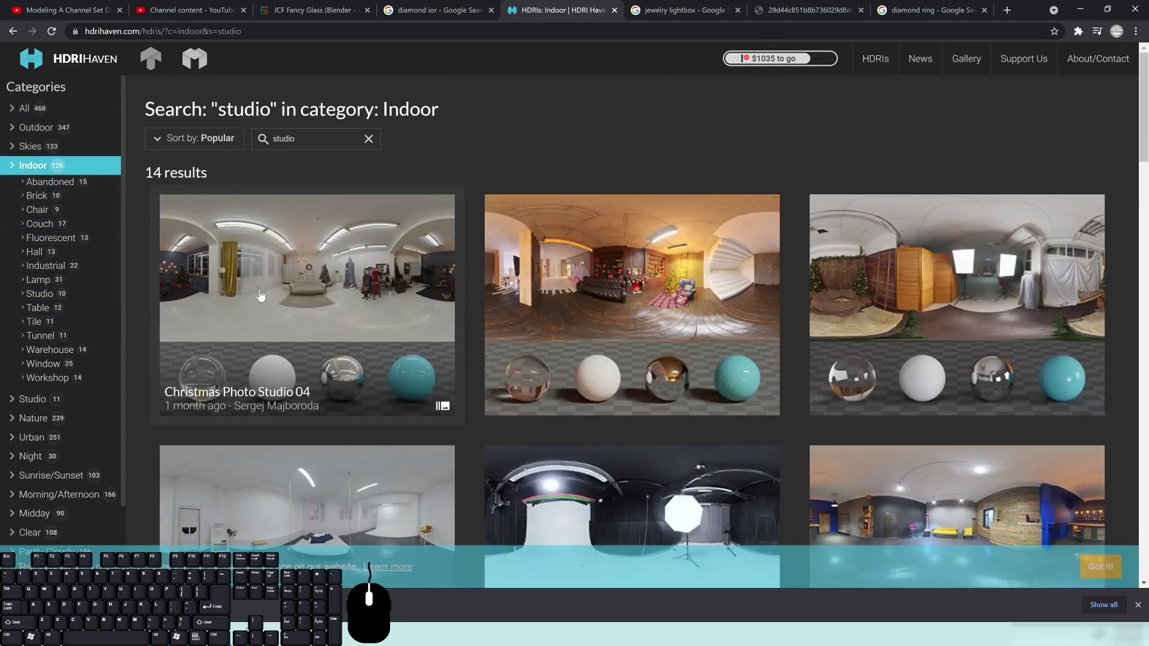
pyautogui.scroll(-20, 608, 359)
pyautogui.scroll(10, 793, 333)
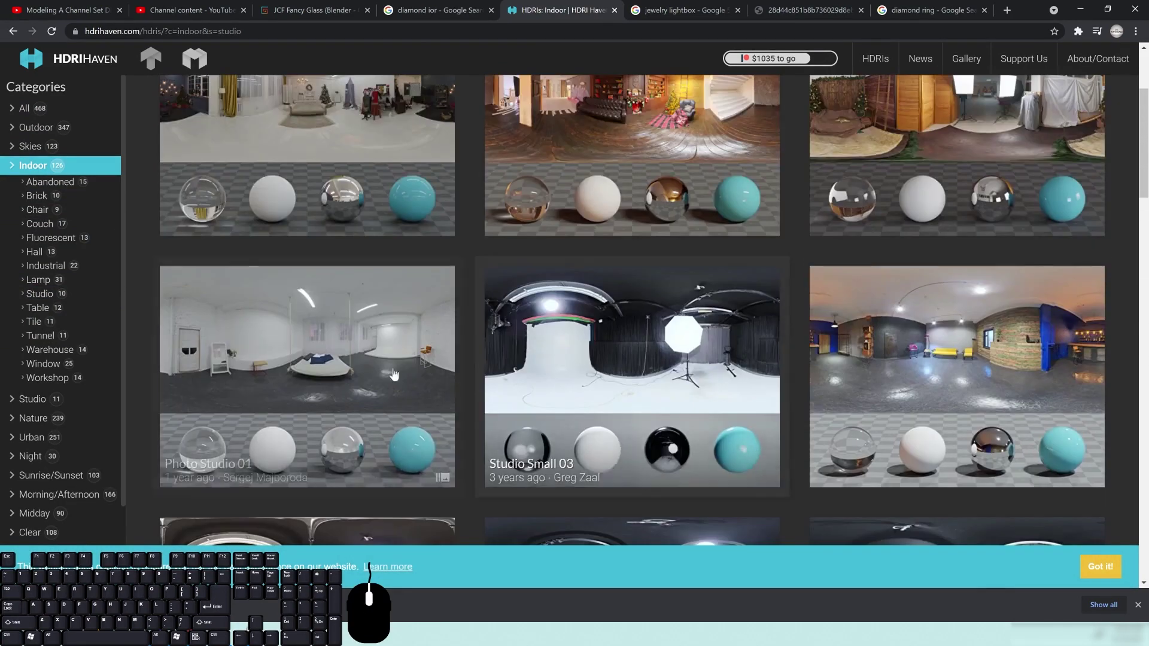
pyautogui.scroll(-2, 97, 410)
pyautogui.scroll(-4, 524, 398)
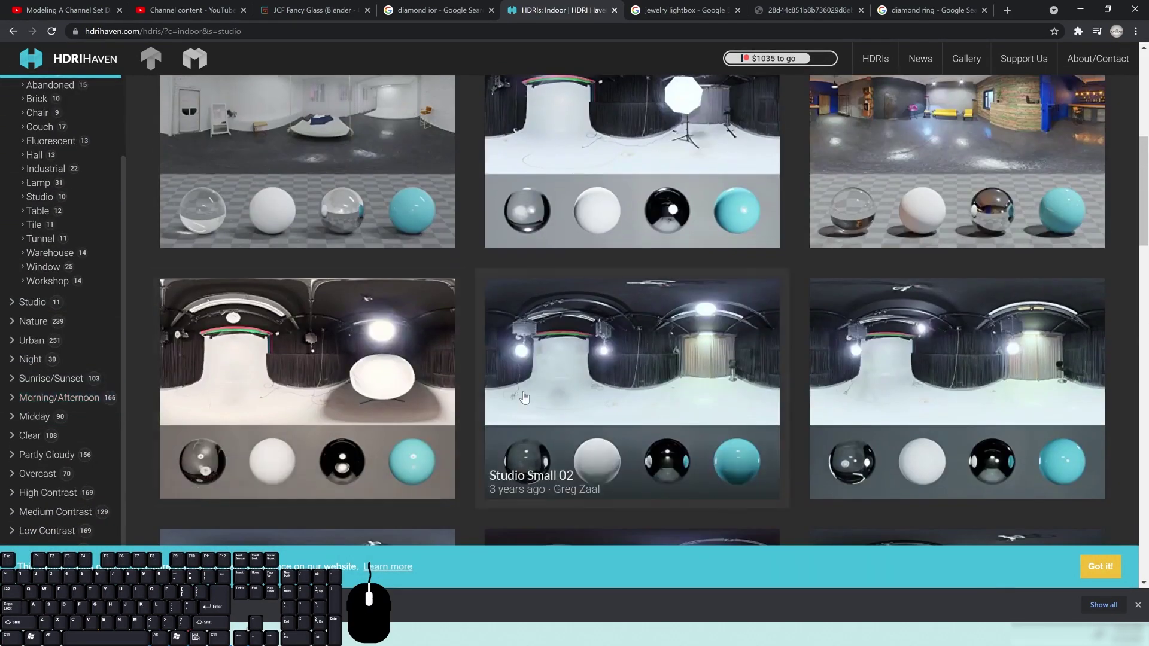
pyautogui.scroll(7, 524, 398)
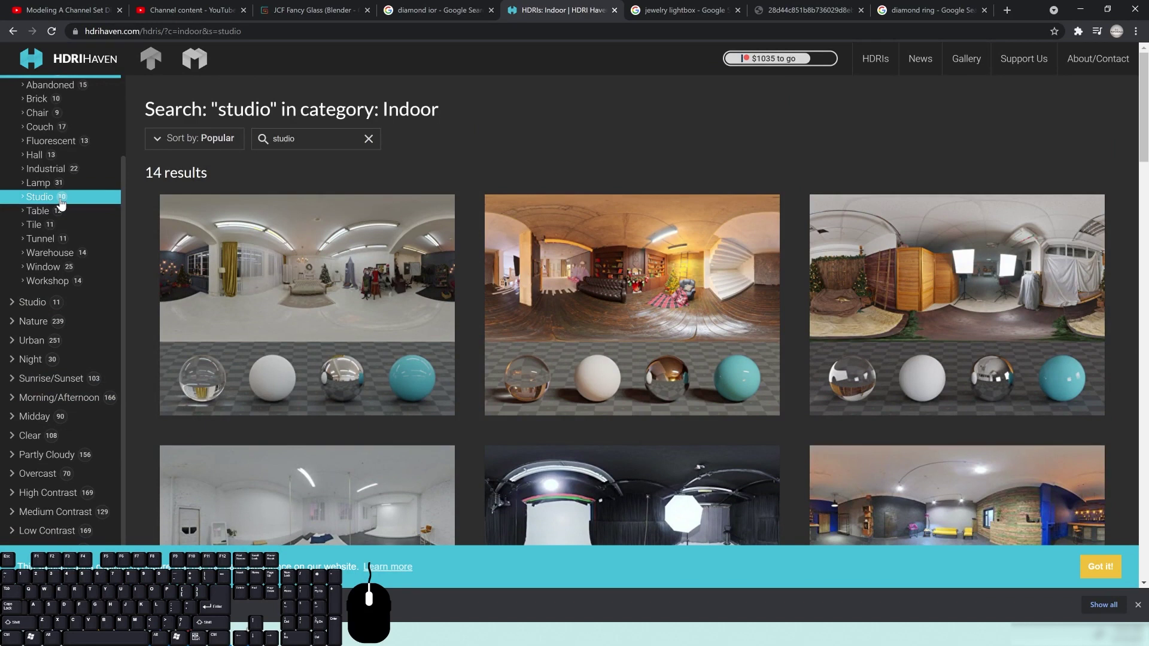
pyautogui.scroll(2, 78, 211)
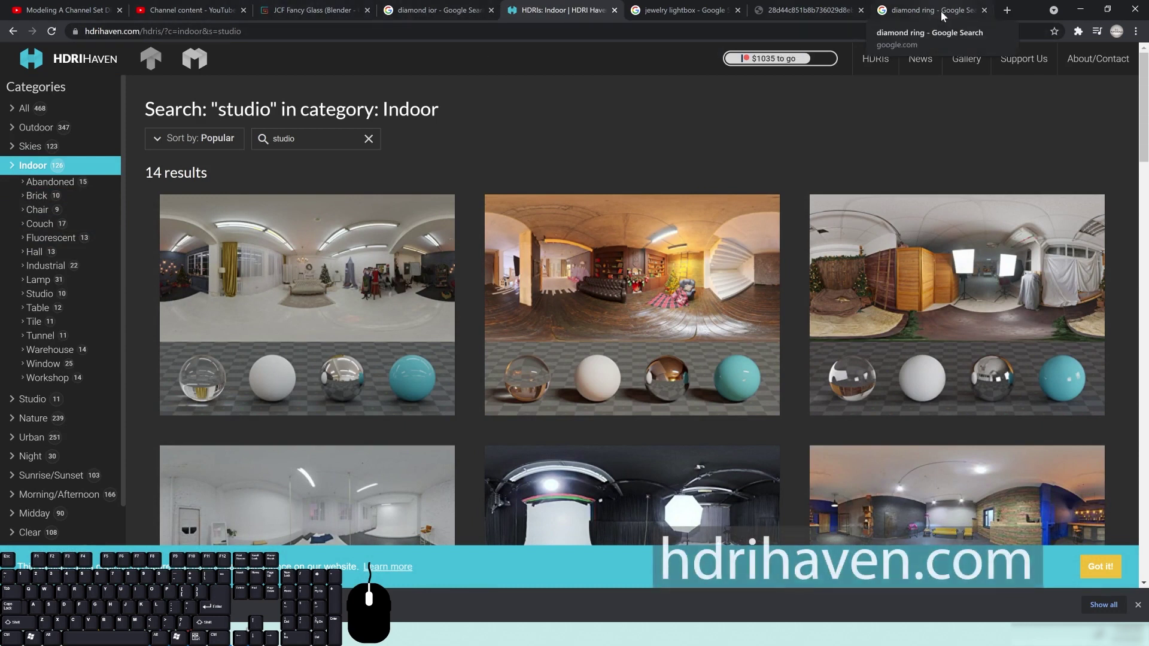
pyautogui.scroll(-1, 160, 247)
pyautogui.scroll(-1, 315, 248)
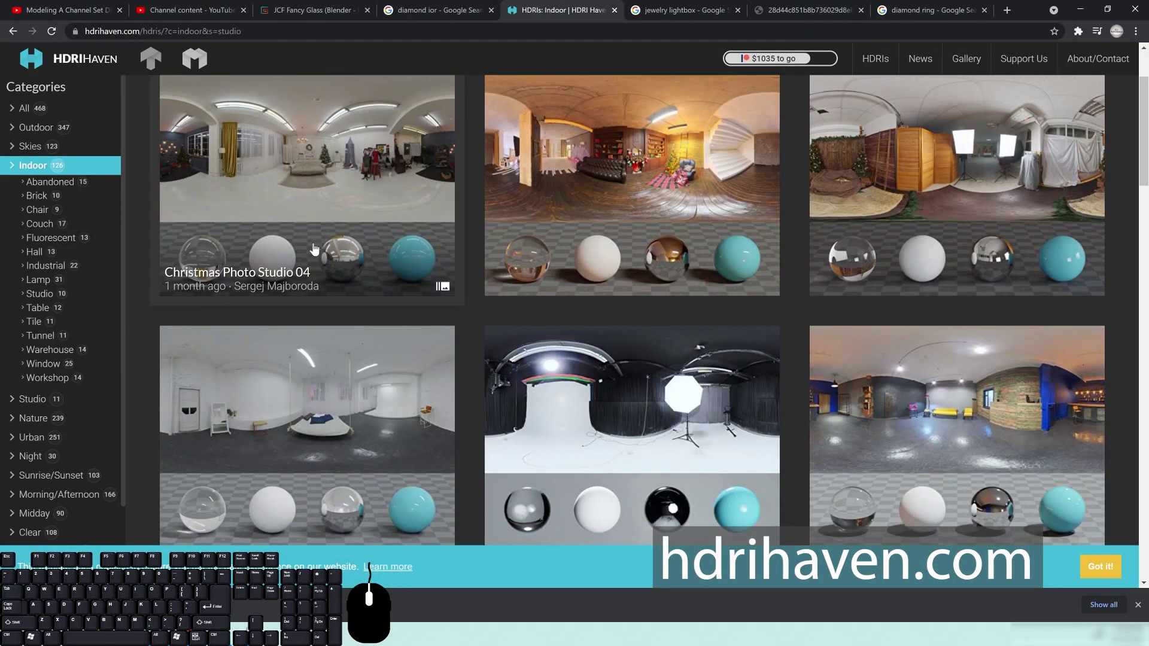
# Step: Bring up the YouTube video page about modeling a channel set diamond ring
pyautogui.click(102, 12)
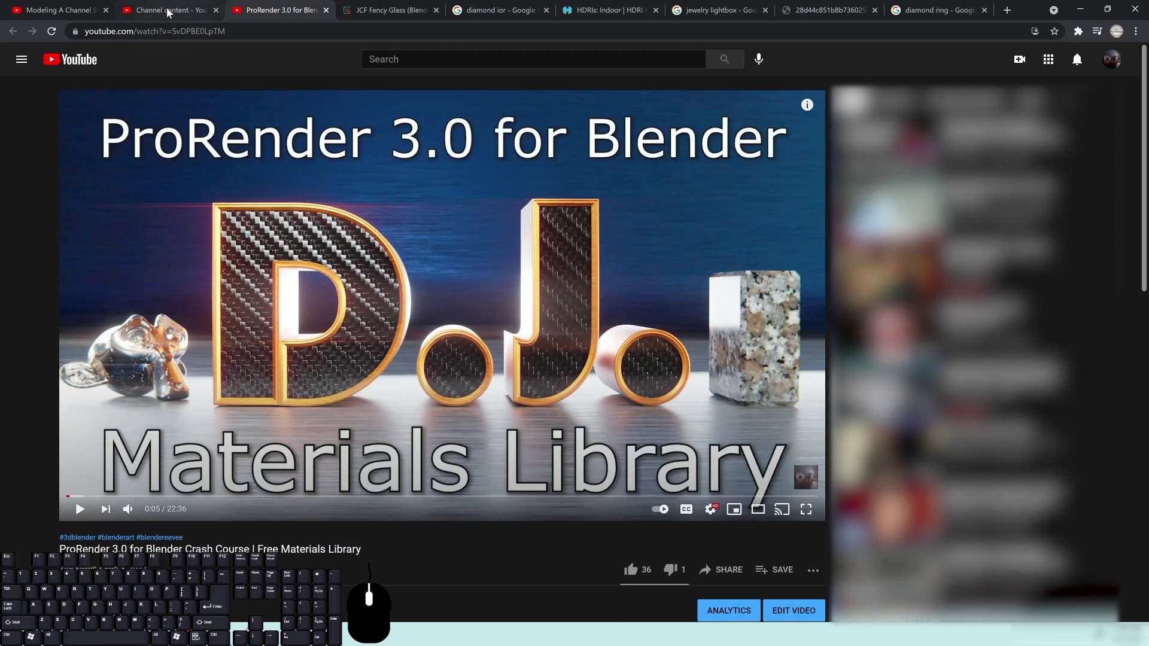
pyautogui.click(57, 10)
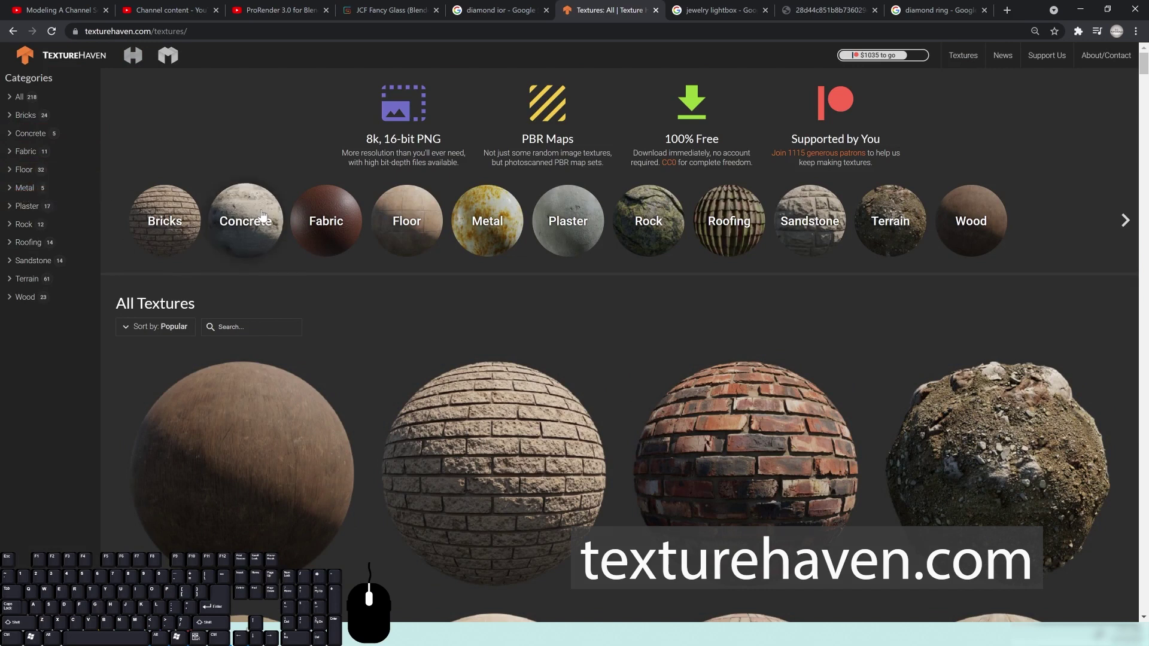
# Step: Open the grey_plaster texture from the Plaster category on Texture Haven and review its downloadable maps
pyautogui.click(572, 232)
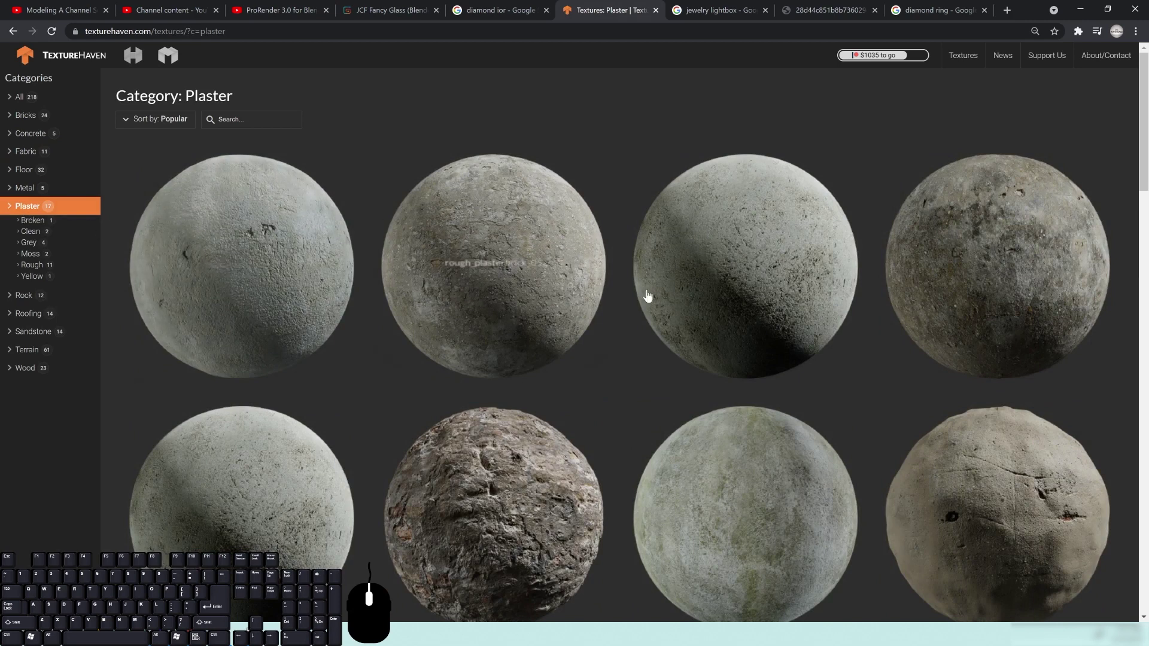
pyautogui.scroll(-3, 739, 438)
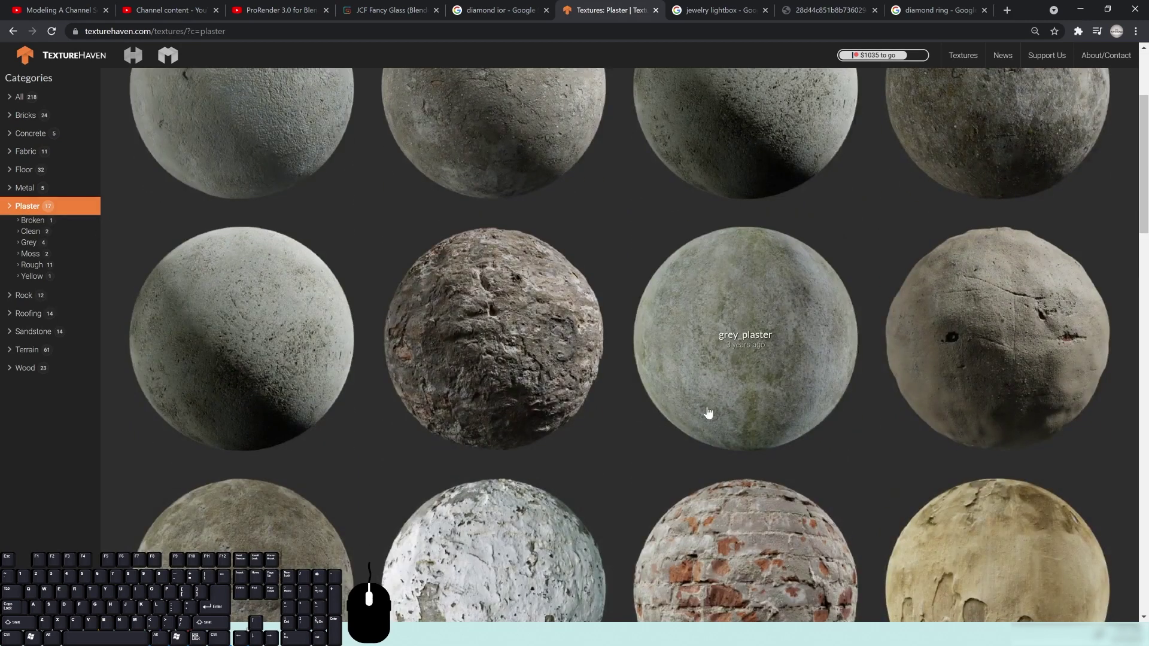
pyautogui.click(794, 355)
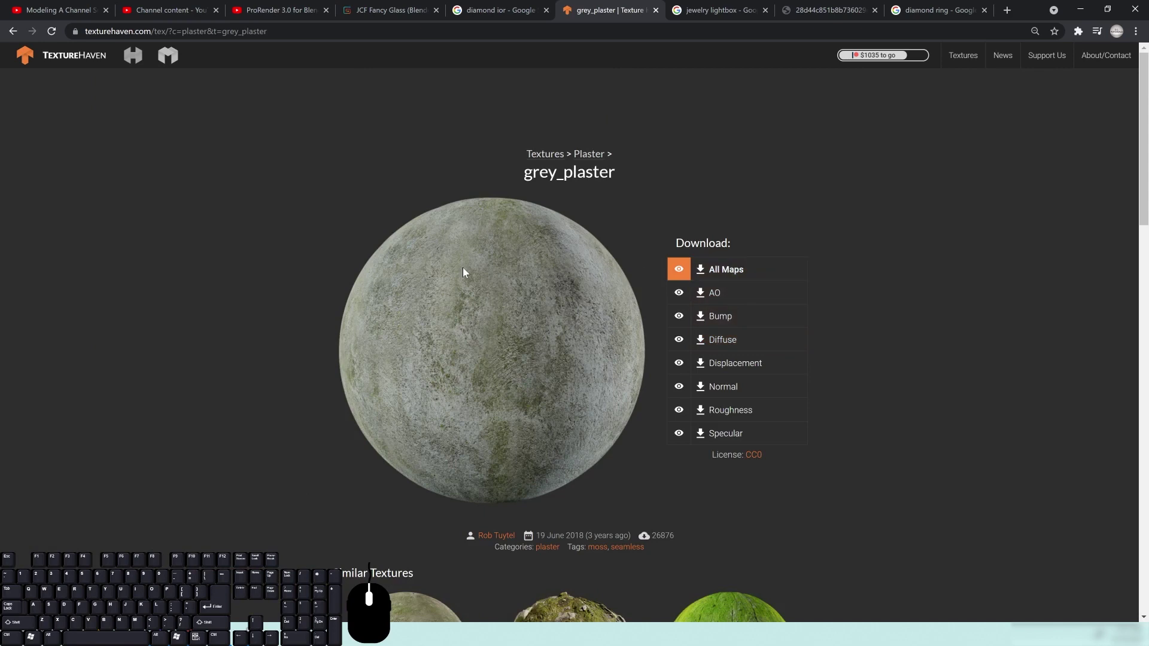
pyautogui.scroll(-3, 761, 96)
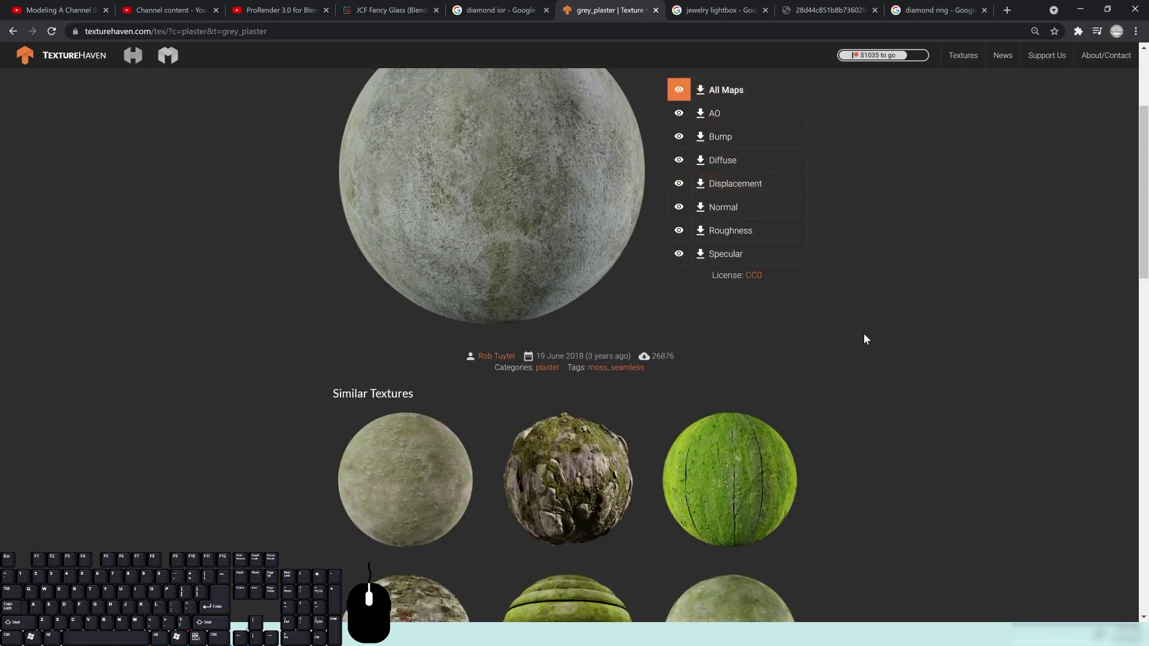
pyautogui.scroll(2, 864, 332)
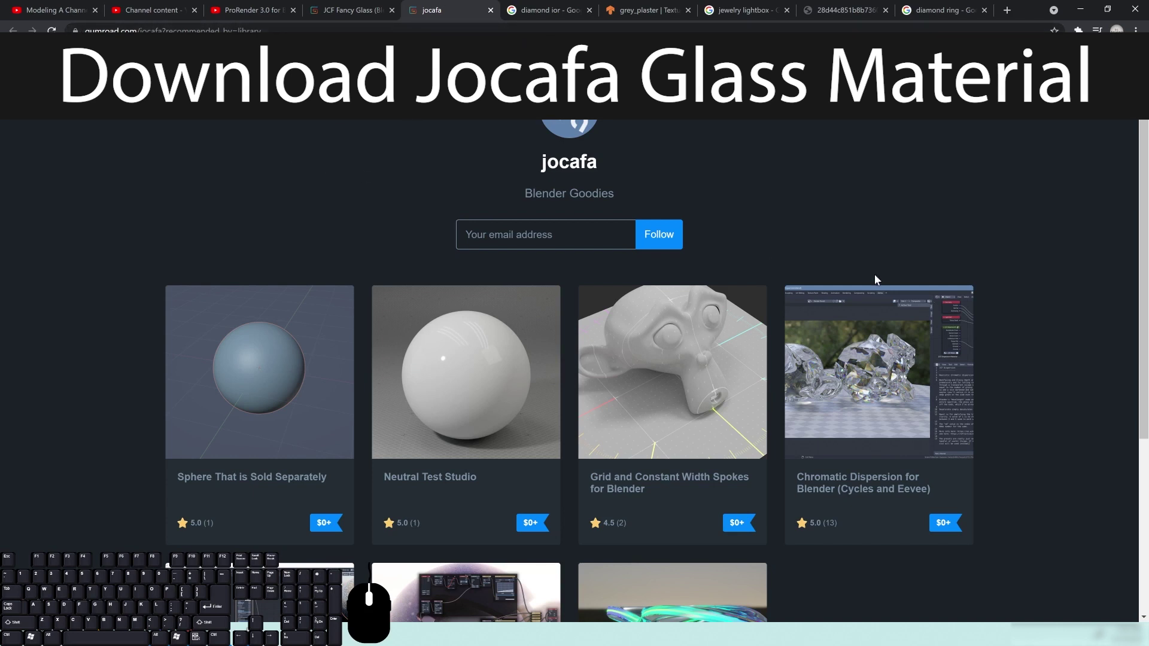
# Step: Open the JCF Fancy Glass (Blender - Cycles/Eevee) product on the Gumroad store page and review its description and sample images
pyautogui.scroll(-2, 770, 263)
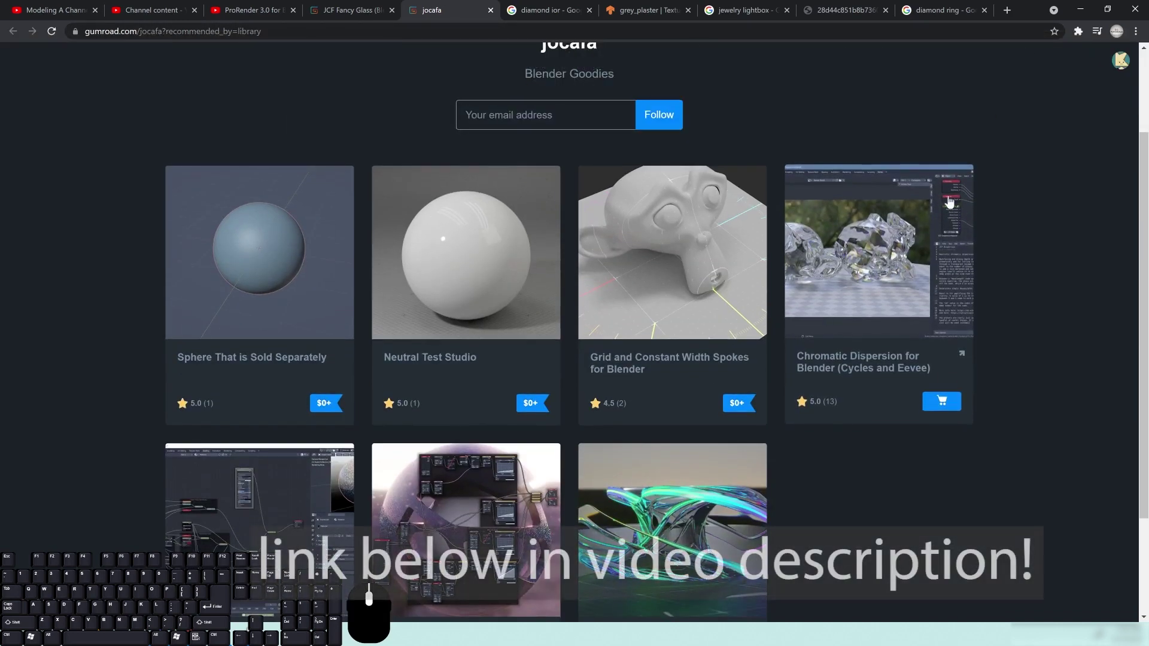
pyautogui.scroll(-2, 647, 335)
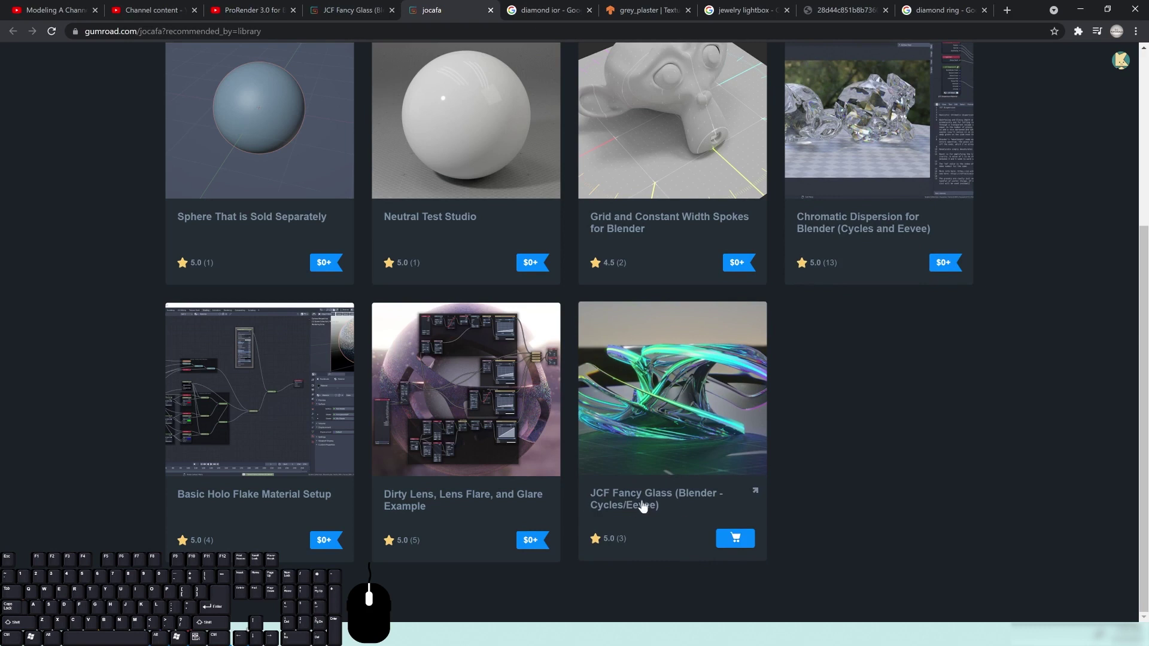
pyautogui.click(734, 542)
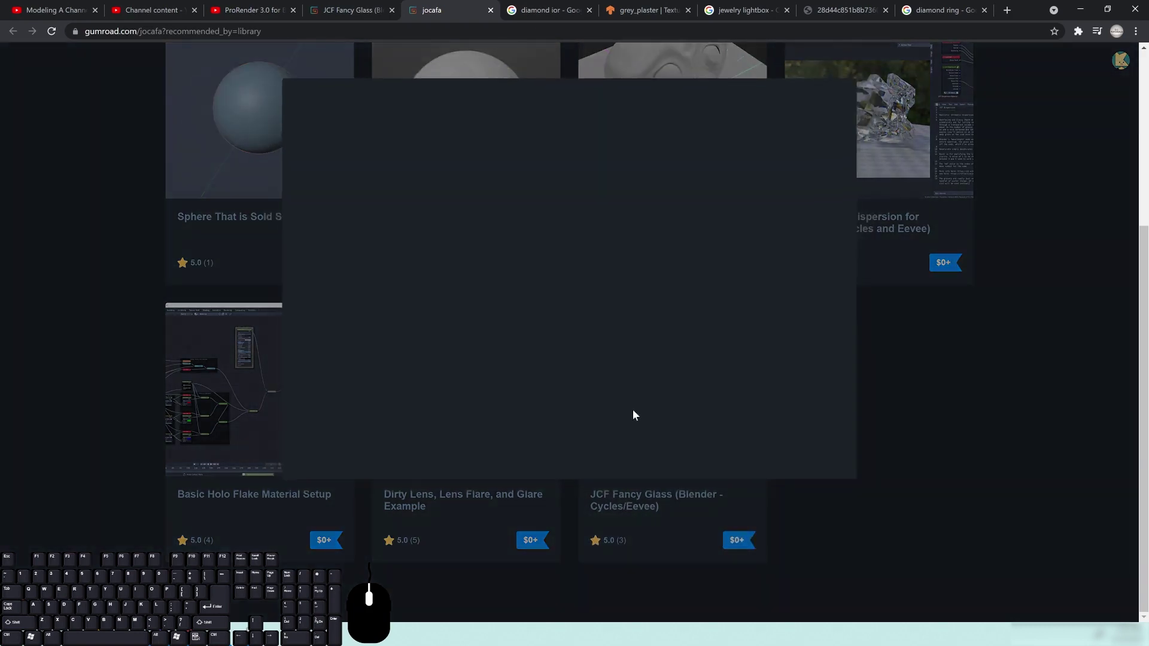
pyautogui.scroll(-3, 336, 432)
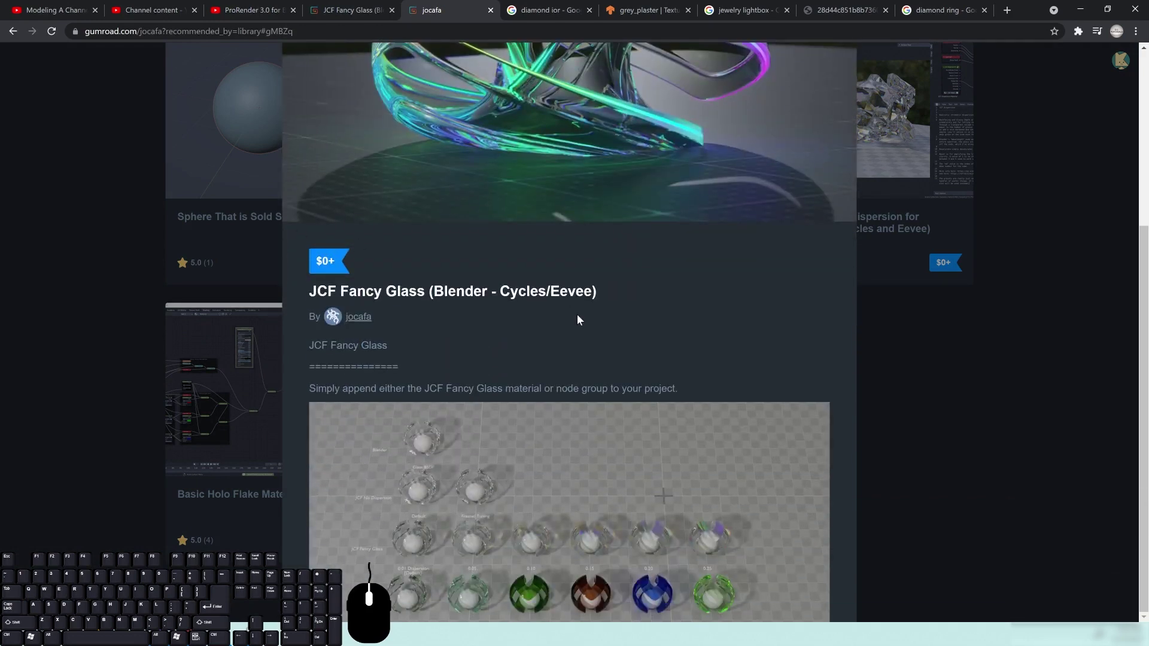
pyautogui.scroll(-4, 576, 314)
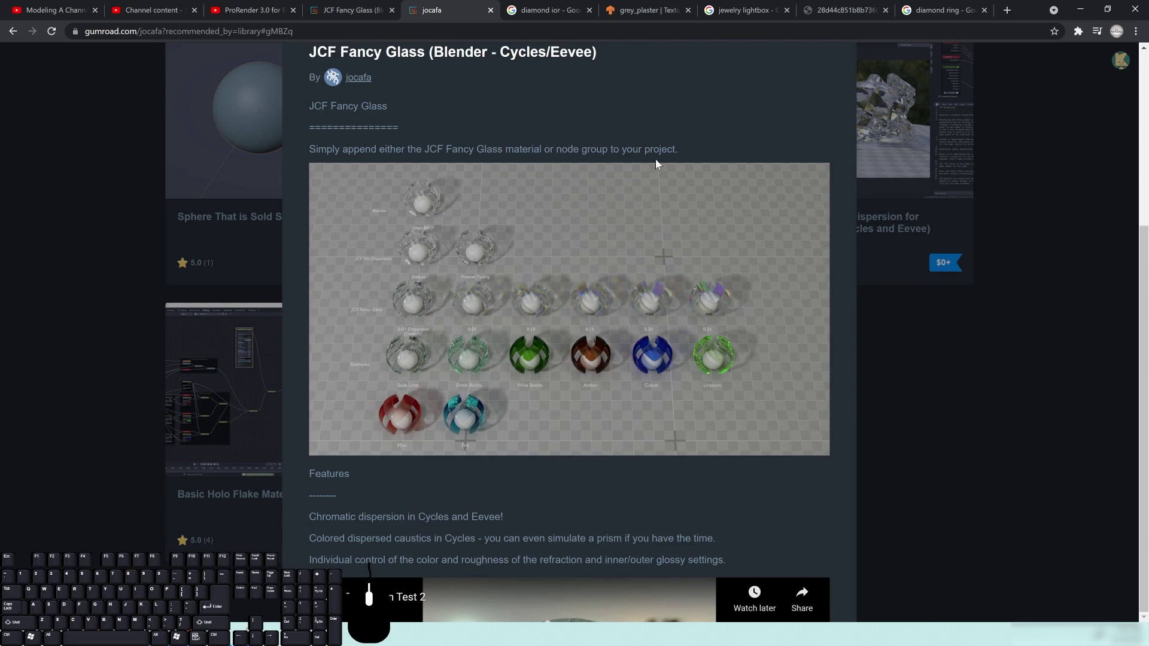
pyautogui.scroll(-9, 682, 274)
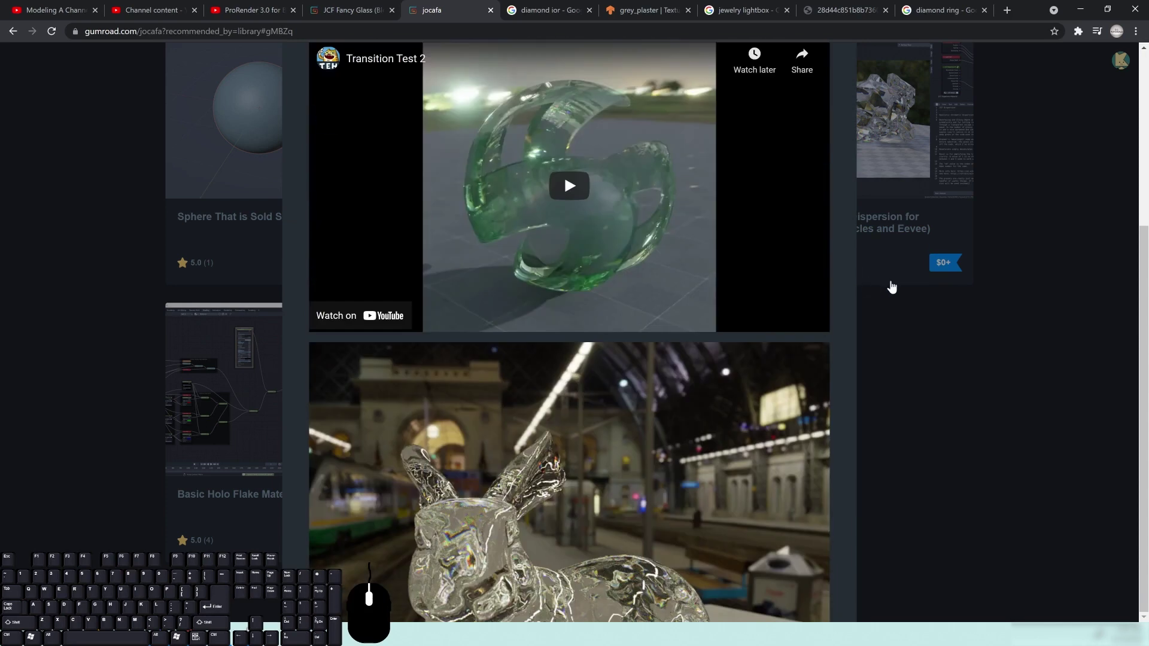
pyautogui.scroll(10, 479, 443)
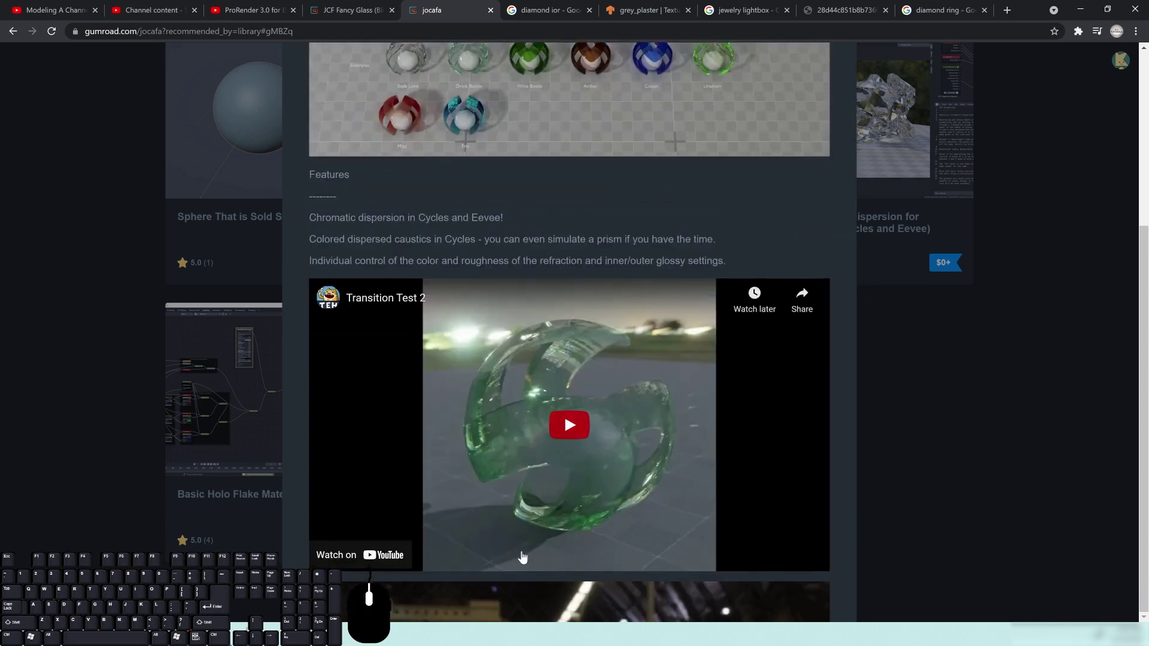
# Step: Return to the creator's Gumroad product listing, then reopen JCF Fancy Glass and review its license and pricing section
pyautogui.scroll(3, 457, 453)
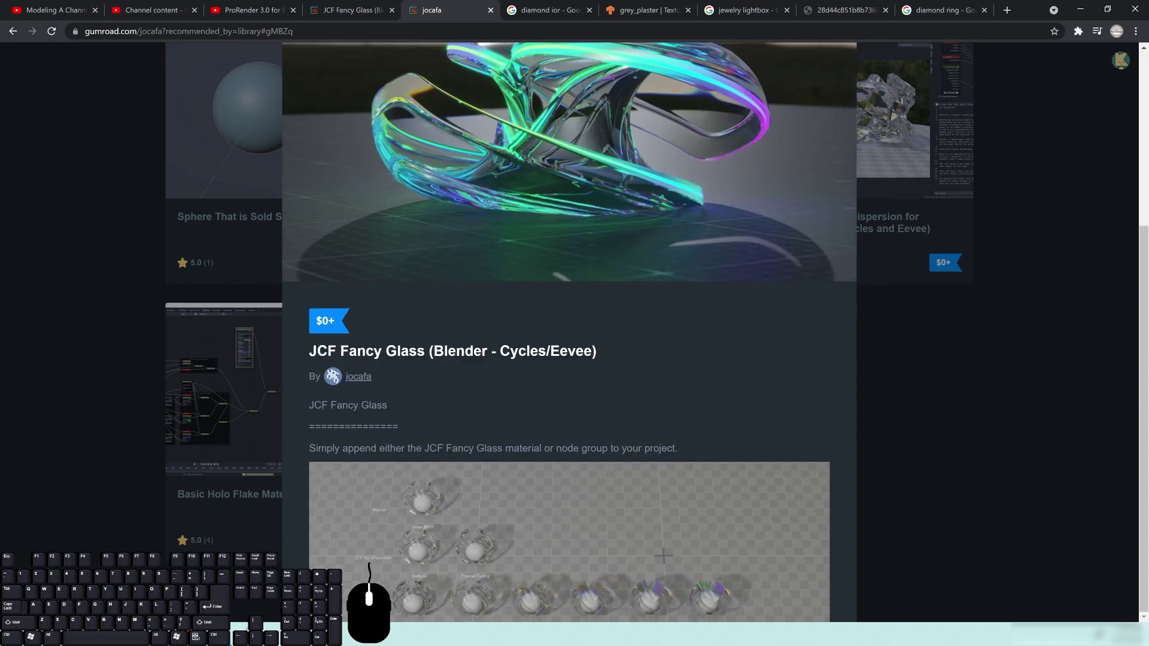
pyautogui.scroll(2, 484, 375)
pyautogui.click(975, 331)
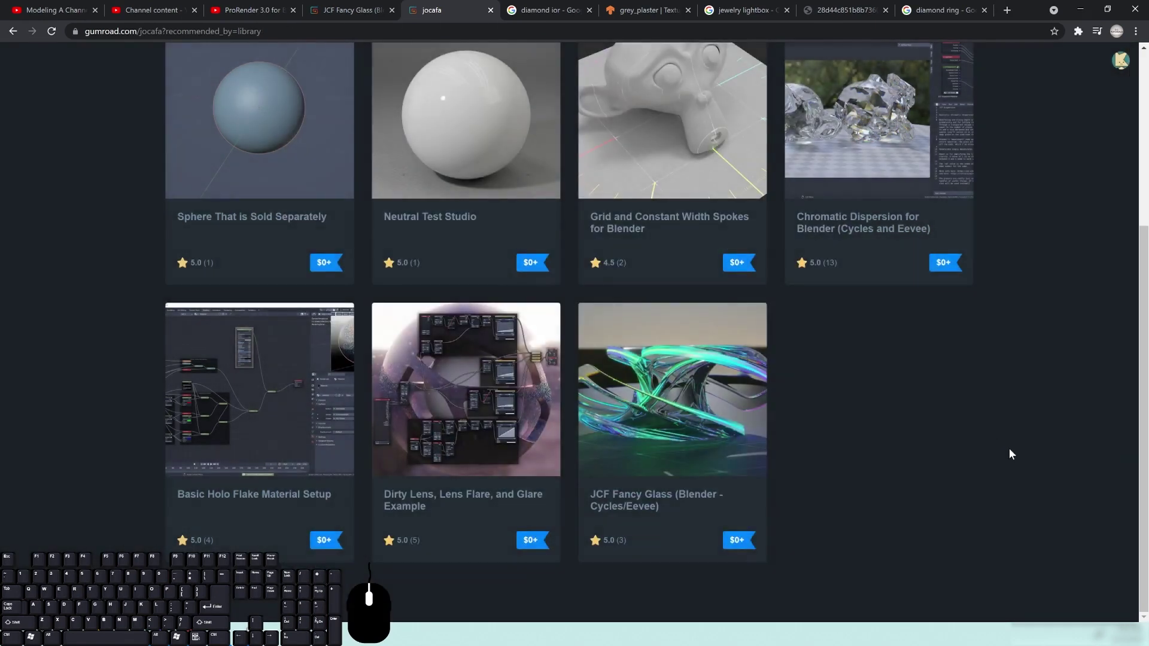
pyautogui.scroll(4, 994, 440)
pyautogui.scroll(-4, 736, 538)
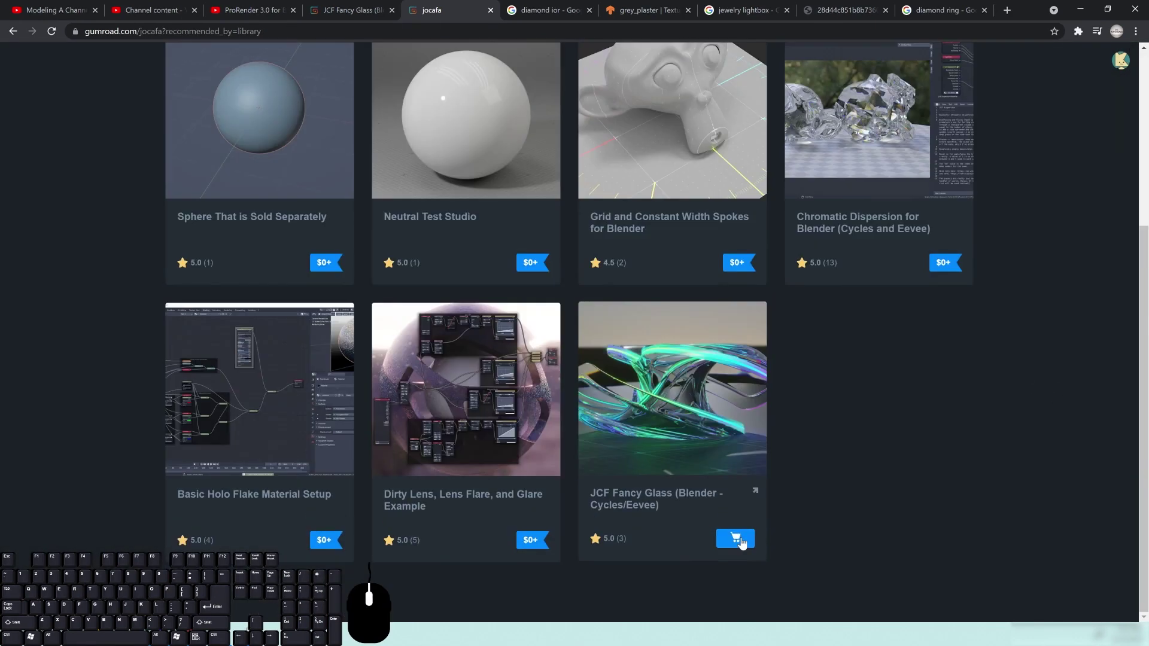
pyautogui.click(736, 540)
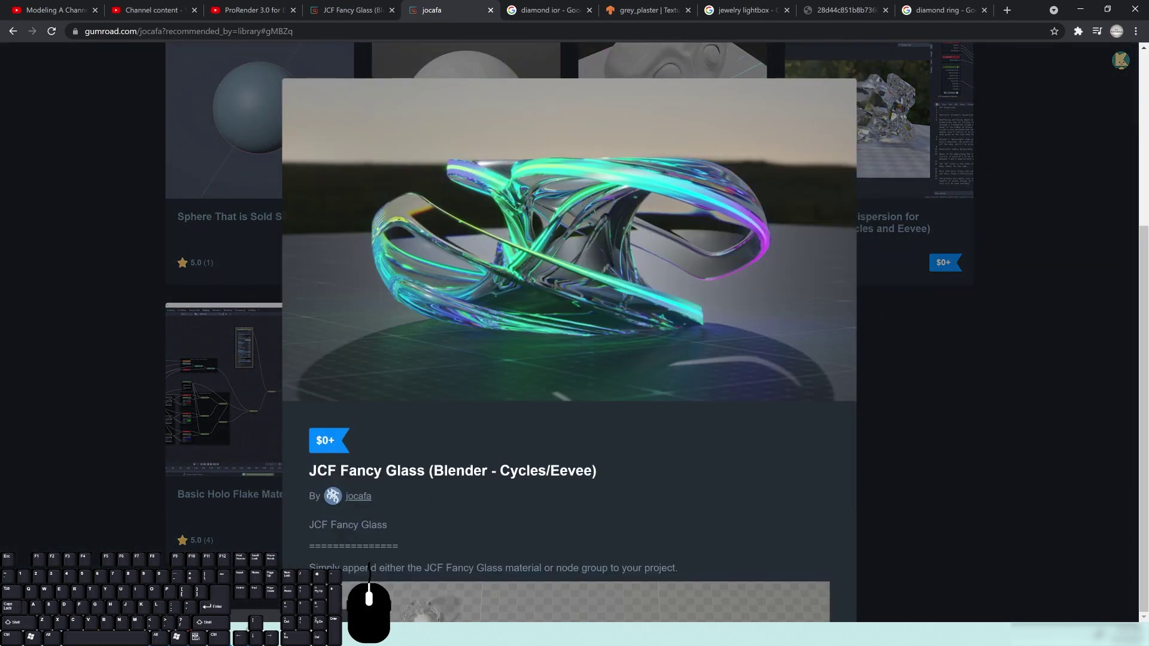
pyautogui.scroll(-15, 721, 469)
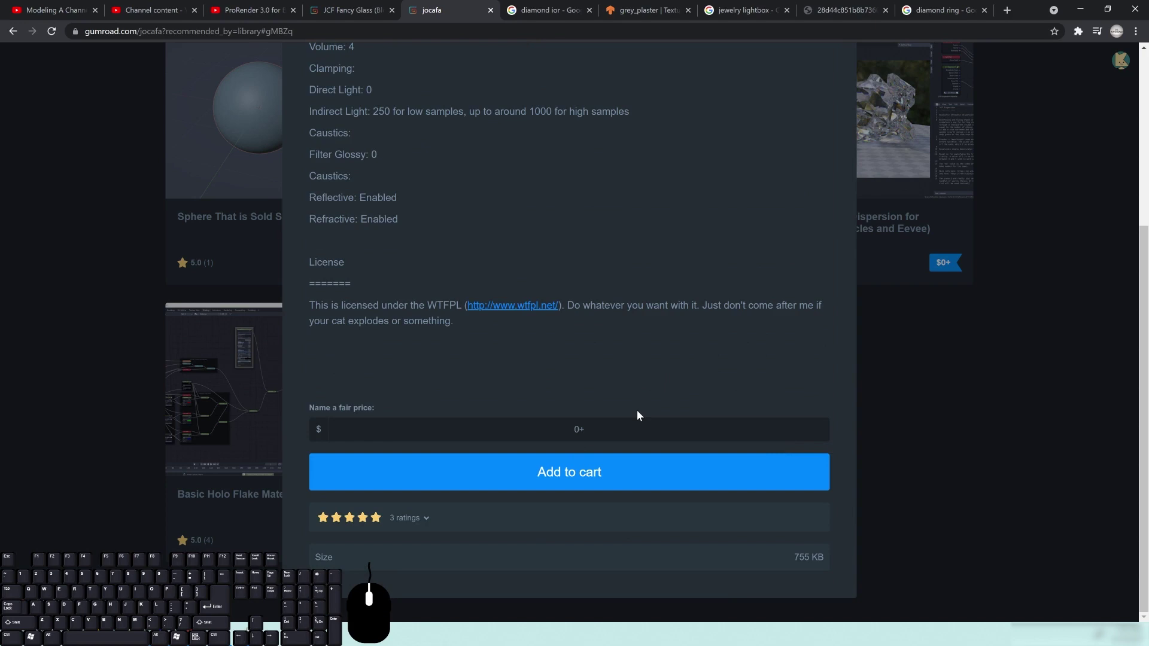
pyautogui.write('1000000')
pyautogui.hotkey('shift', 'Home')
pyautogui.press('Delete')
pyautogui.click(999, 506)
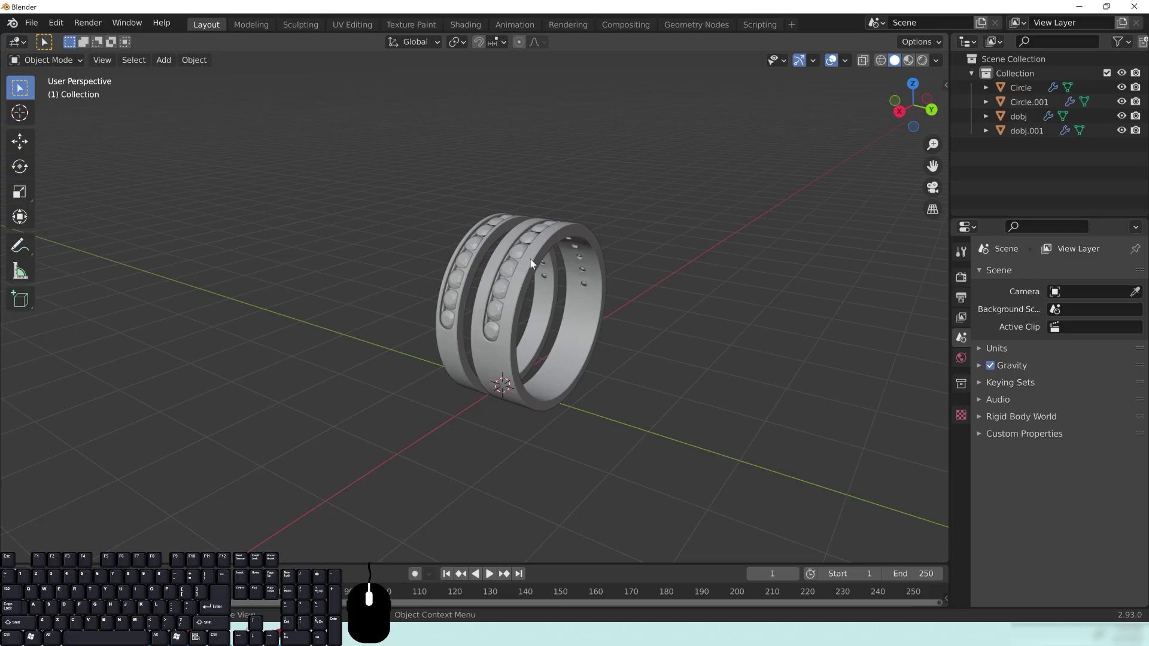
# Step: Switch to Blender, examine the two channel set rings from several angles, and leave nothing selected
pyautogui.moveTo(553, 309)
pyautogui.mouseDown(button='middle')
pyautogui.moveTo(547, 279)
pyautogui.moveTo(554, 324)
pyautogui.mouseUp(button='middle')
pyautogui.scroll(3, 552, 324)
pyautogui.moveTo(472, 302); pyautogui.dragTo(551, 150, button='middle')
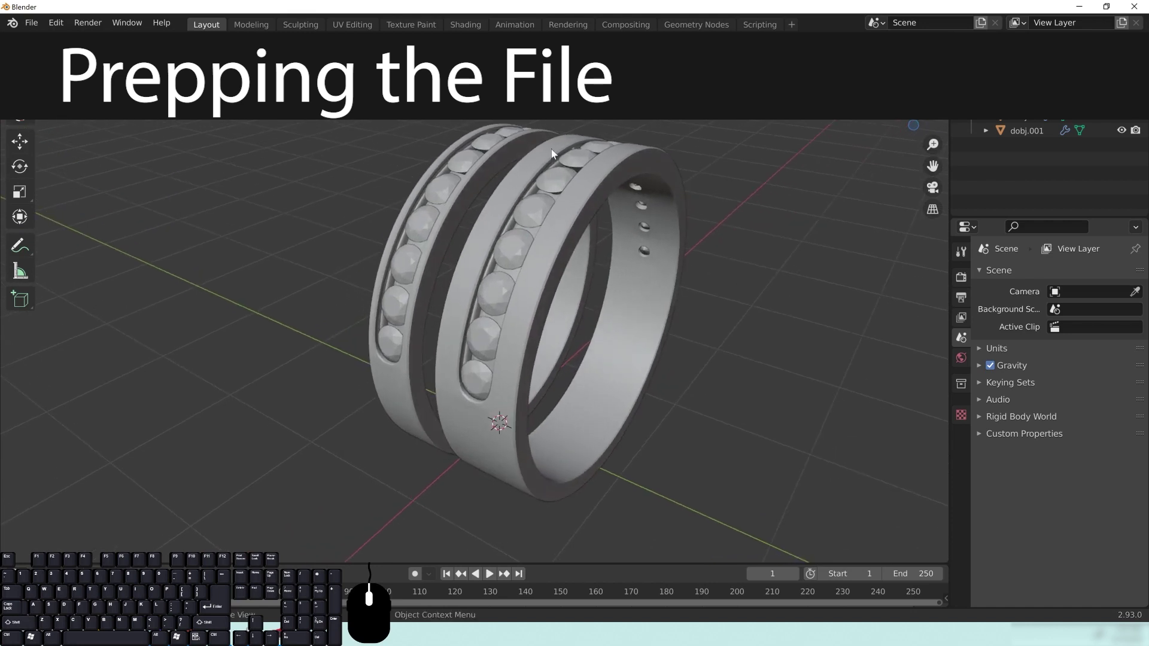
pyautogui.moveTo(503, 346); pyautogui.dragTo(539, 307, button='middle')
pyautogui.scroll(-3, 487, 265)
pyautogui.scroll(-2, 429, 317)
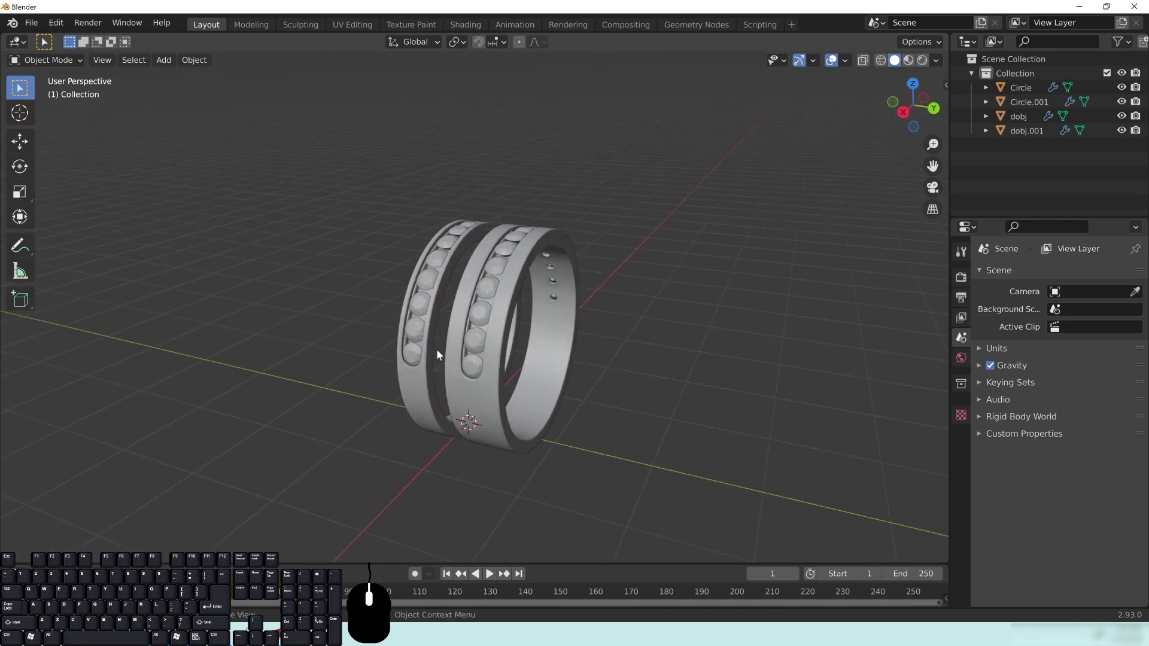
pyautogui.moveTo(436, 350); pyautogui.dragTo(650, 336, button='middle')
pyautogui.click(649, 287)
pyautogui.moveTo(648, 286); pyautogui.dragTo(432, 301, button='middle')
pyautogui.click(512, 206)
pyautogui.click(470, 194)
pyautogui.scroll(-3, 539, 288)
pyautogui.hotkey('alt', 'a')
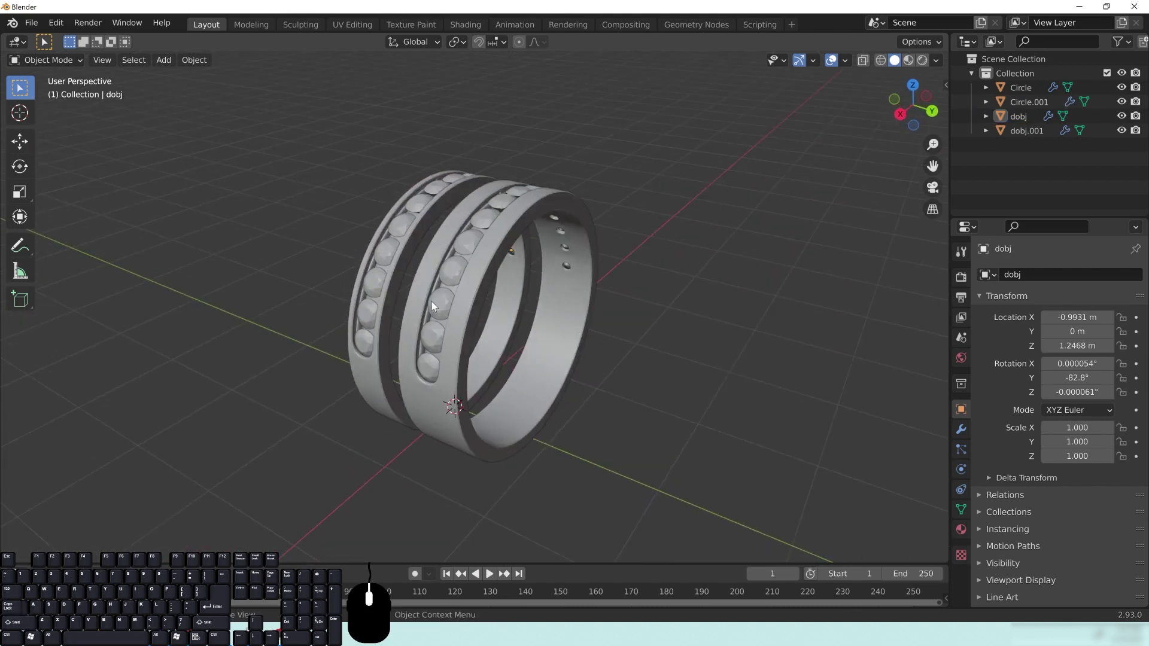
# Step: Set the scene's render engine to Cycles and its device to GPU Compute
pyautogui.click(961, 277)
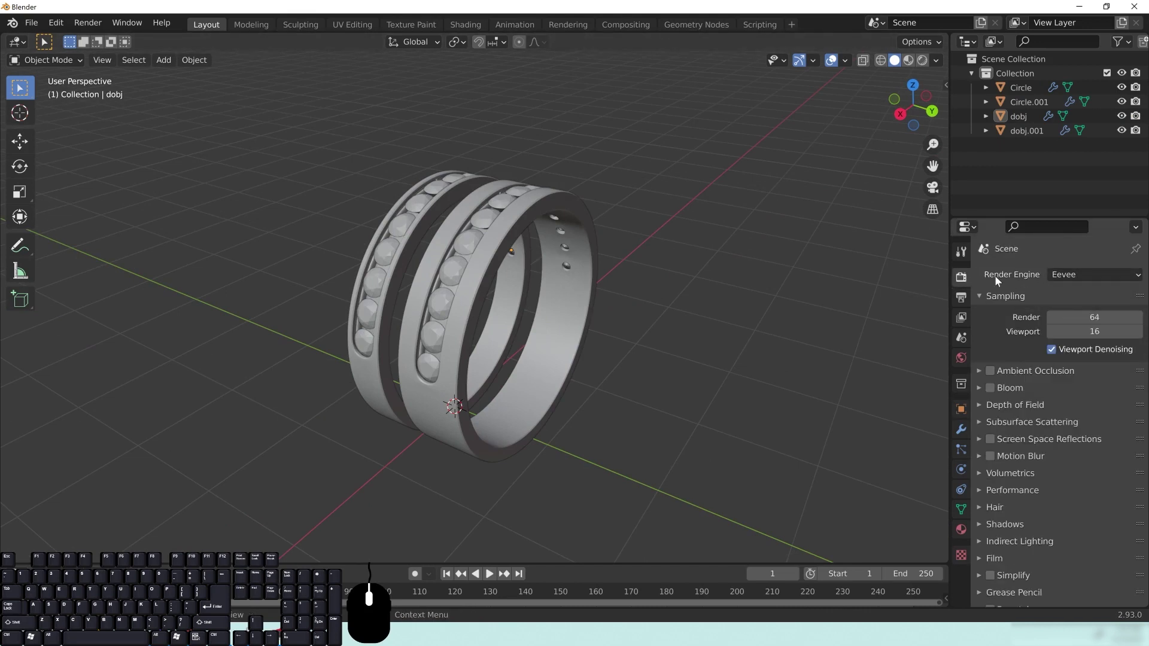
pyautogui.click(1090, 276)
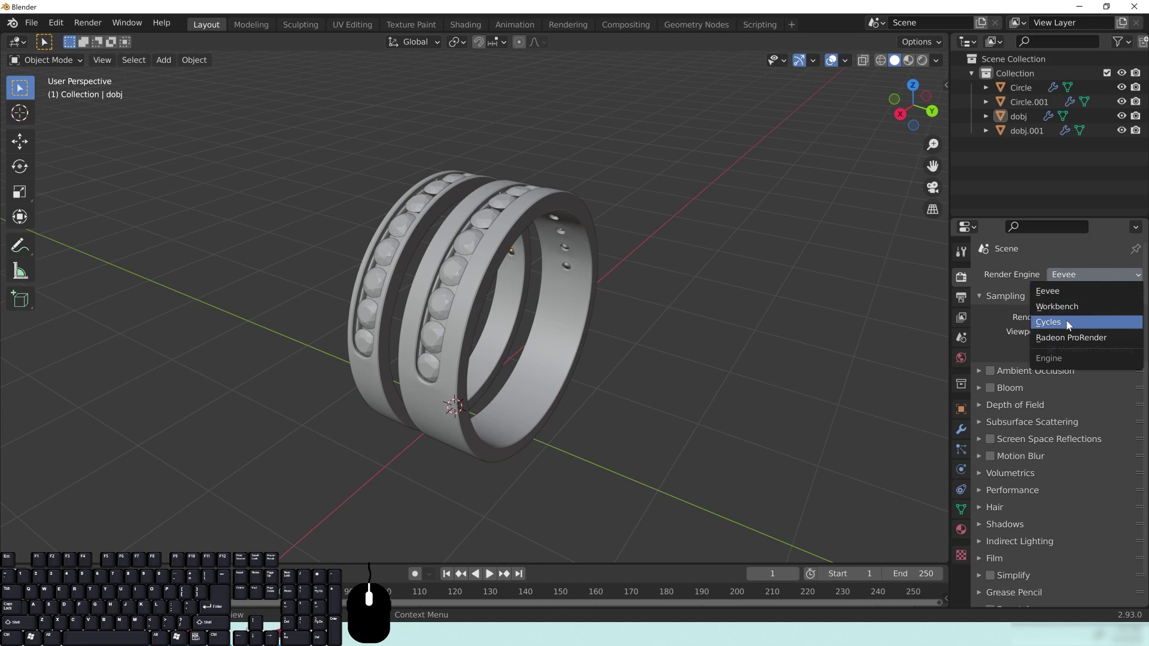
pyautogui.click(1101, 321)
pyautogui.click(1083, 310)
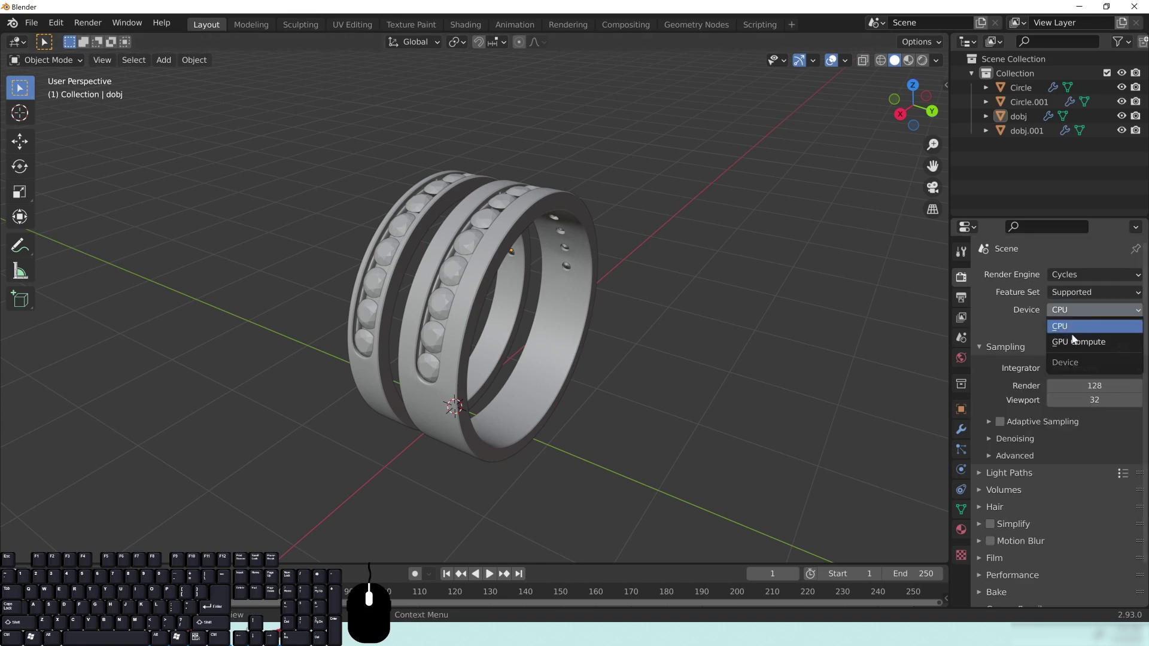
pyautogui.click(1075, 341)
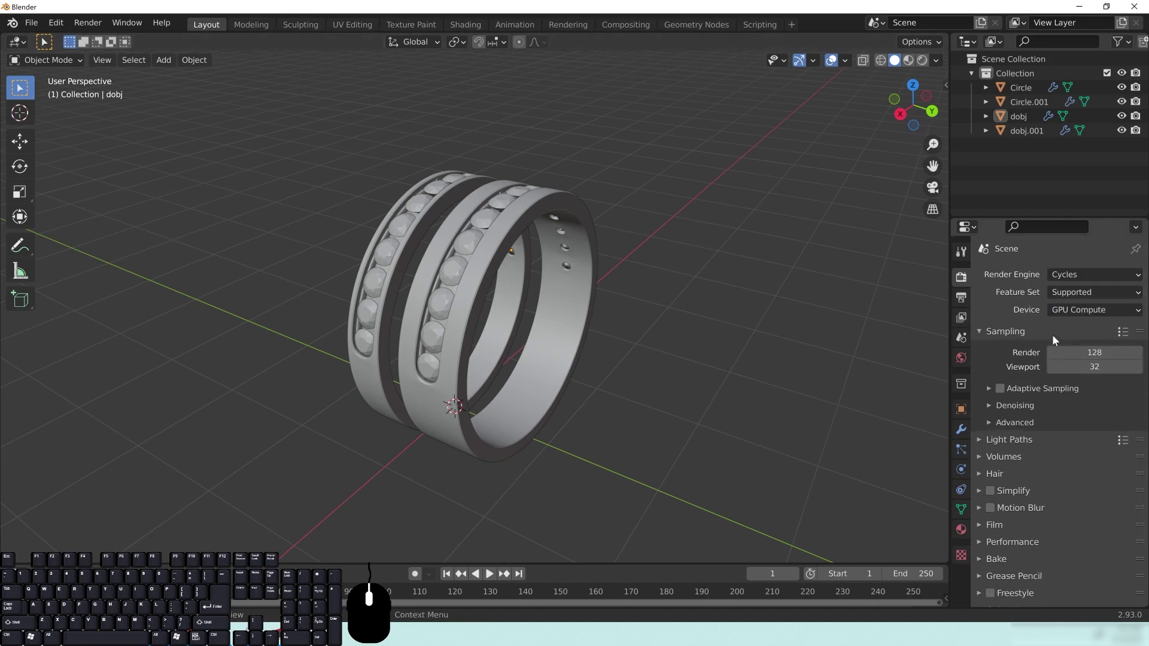
# Step: Review the Cycles Denoising, Advanced sampling and Light Paths settings, leaving each section collapsed
pyautogui.click(1018, 406)
pyautogui.click(1018, 405)
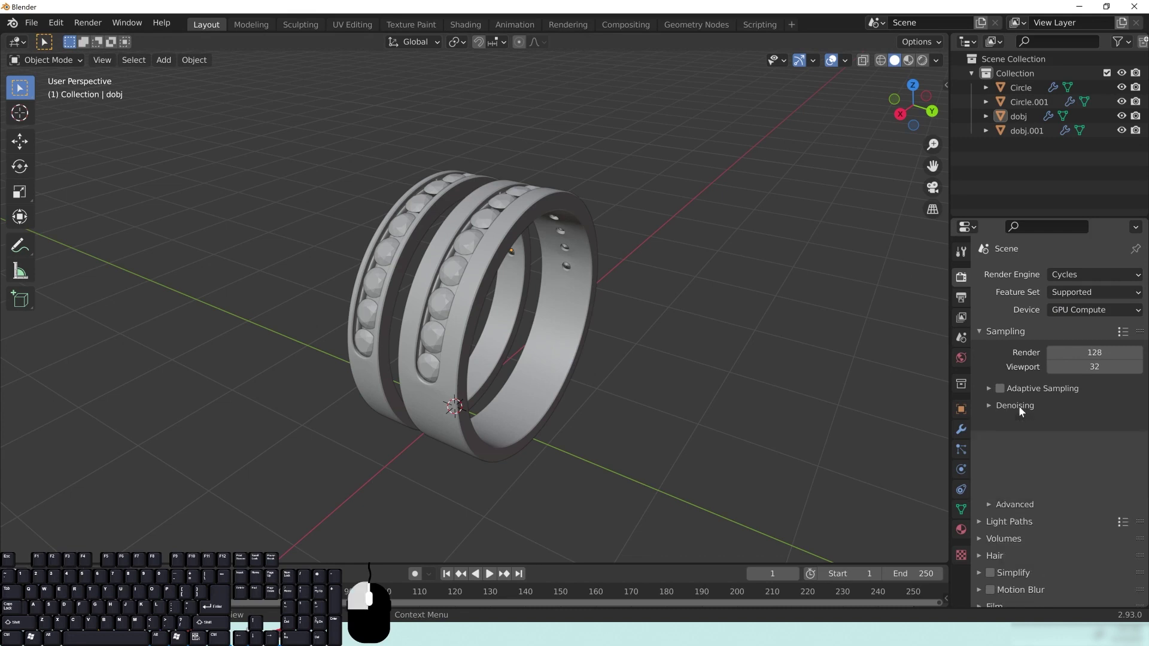
pyautogui.click(1014, 421)
pyautogui.click(1018, 426)
pyautogui.click(1007, 439)
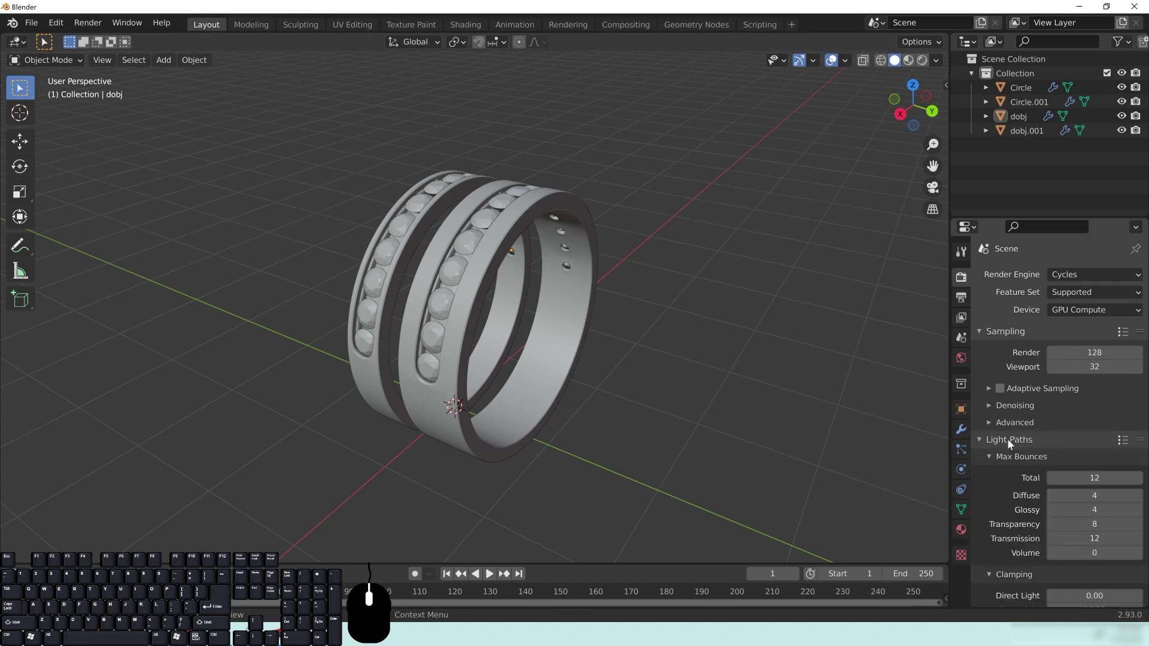
pyautogui.click(1010, 440)
# Step: Bring up the Blender splash screen to check the version, and dismiss it
pyautogui.click(34, 25)
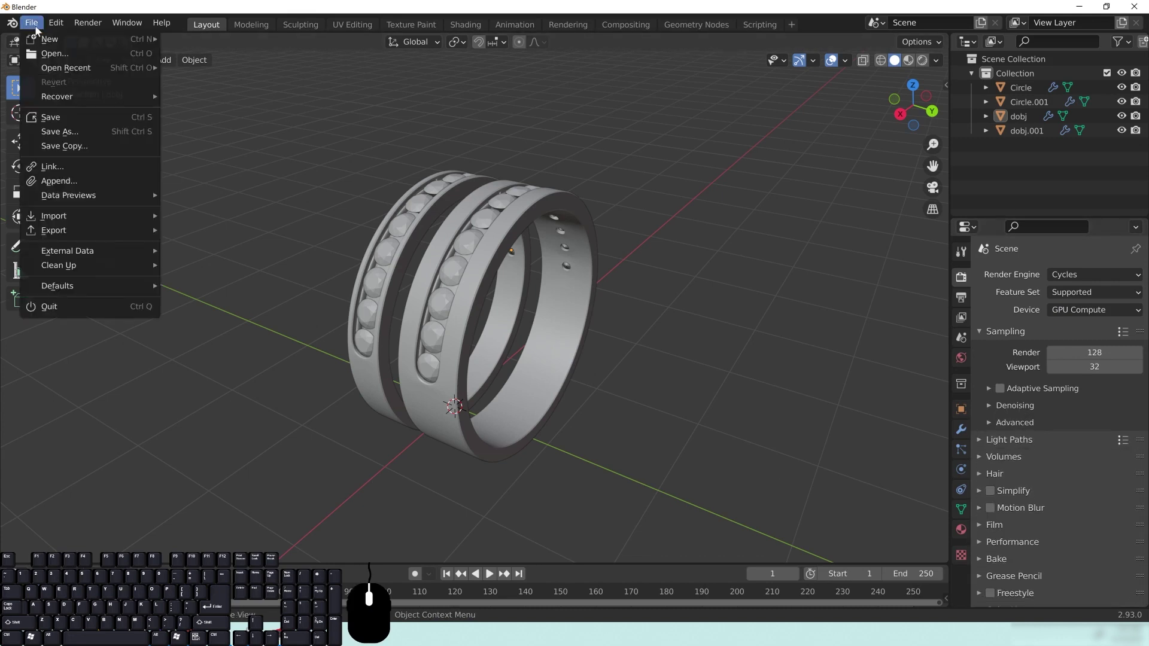
pyautogui.moveTo(12, 23)
pyautogui.click(45, 37)
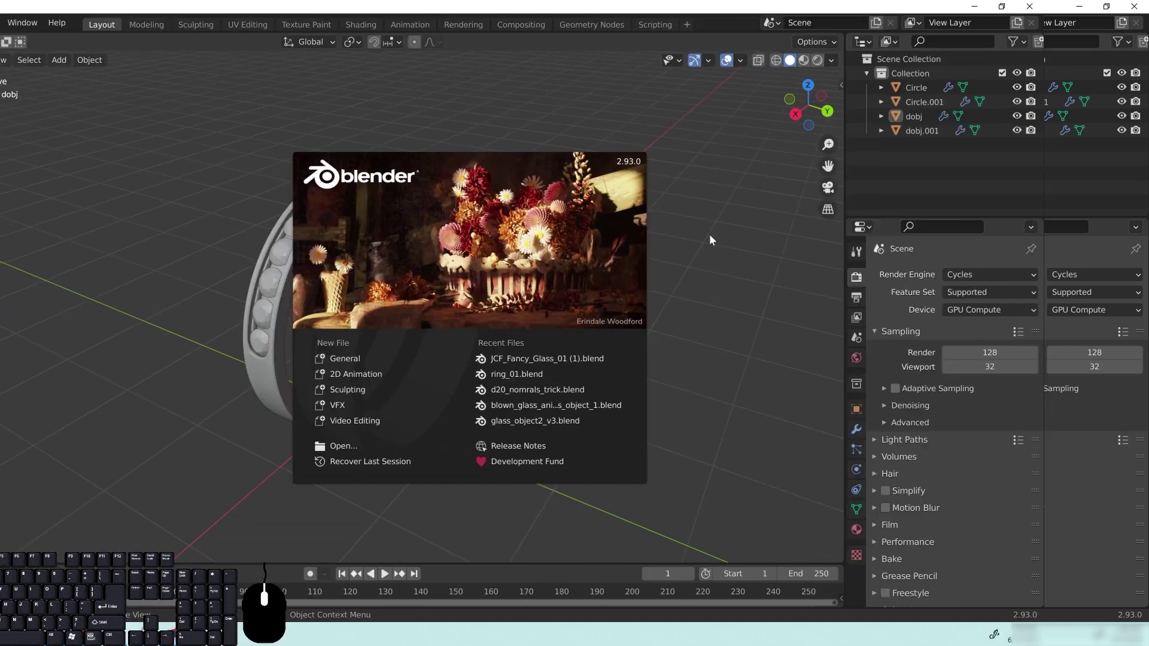
pyautogui.click(616, 307)
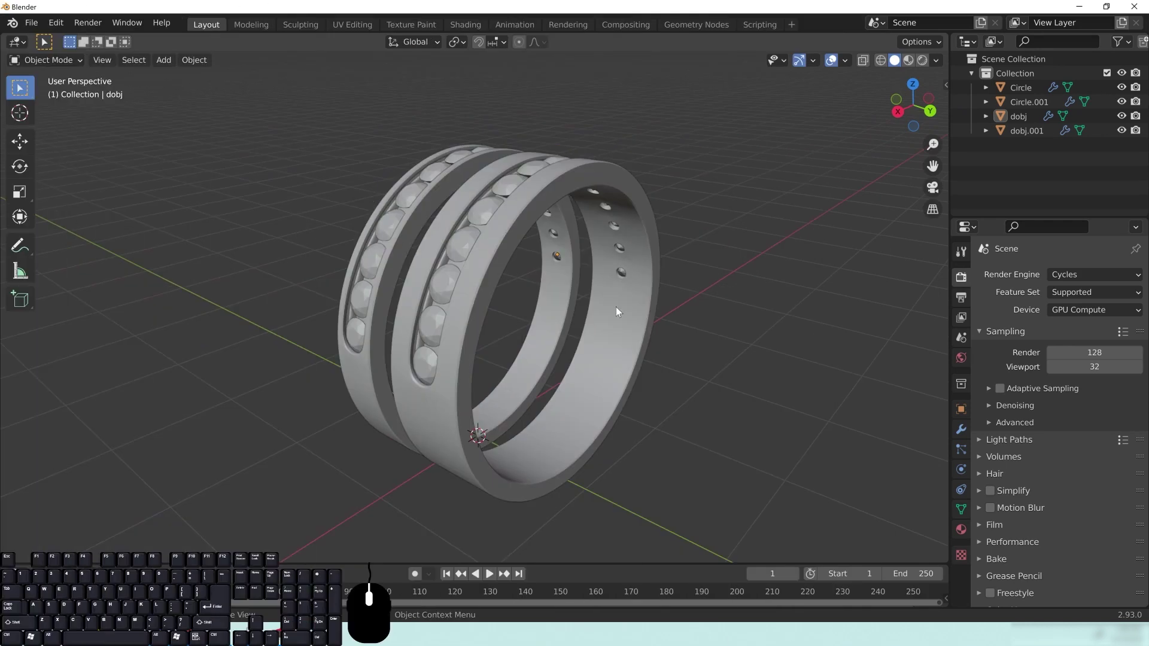
# Step: Examine the row of holes on the inner surfaces of both rings up close
pyautogui.moveTo(548, 380); pyautogui.dragTo(631, 311, button='middle')
pyautogui.scroll(2, 646, 287)
pyautogui.keyDown('shift'); pyautogui.moveTo(678, 205); pyautogui.dragTo(581, 395, button='middle'); pyautogui.keyUp('shift')
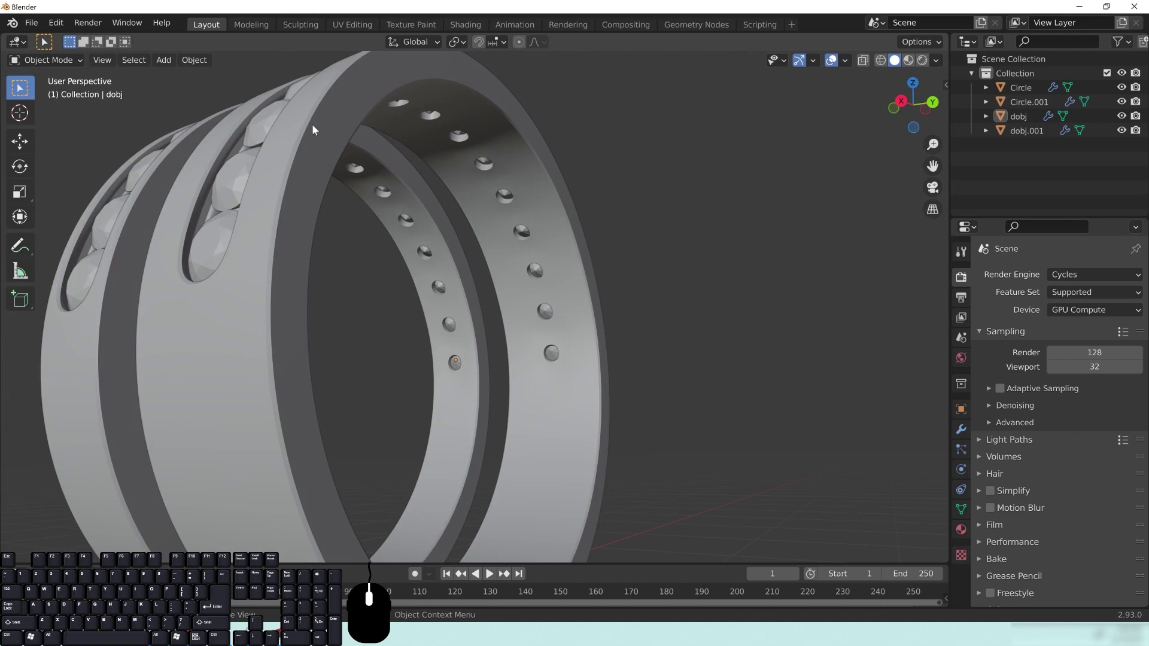
pyautogui.moveTo(268, 256); pyautogui.dragTo(451, 292, button='middle')
pyautogui.scroll(3, 533, 282)
pyautogui.moveTo(533, 282)
pyautogui.keyDown('shift'); pyautogui.mouseDown(button='middle')
pyautogui.moveTo(547, 289)
pyautogui.moveTo(540, 332)
pyautogui.moveTo(537, 173)
pyautogui.moveTo(377, 311)
pyautogui.moveTo(277, 300)
pyautogui.moveTo(485, 190)
pyautogui.moveTo(363, 255)
pyautogui.mouseUp(button='middle'); pyautogui.keyUp('shift')
pyautogui.scroll(1, 536, 173)
pyautogui.scroll(-4, 536, 173)
# Step: Show the model in wireframe and select the wider ring to examine how the stones sit inside the band
pyautogui.press('z')
pyautogui.click(290, 247)
pyautogui.click(416, 317)
pyautogui.keyDown('shift'); pyautogui.moveTo(410, 336); pyautogui.dragTo(339, 276, button='middle'); pyautogui.keyUp('shift')
pyautogui.scroll(2, 412, 323)
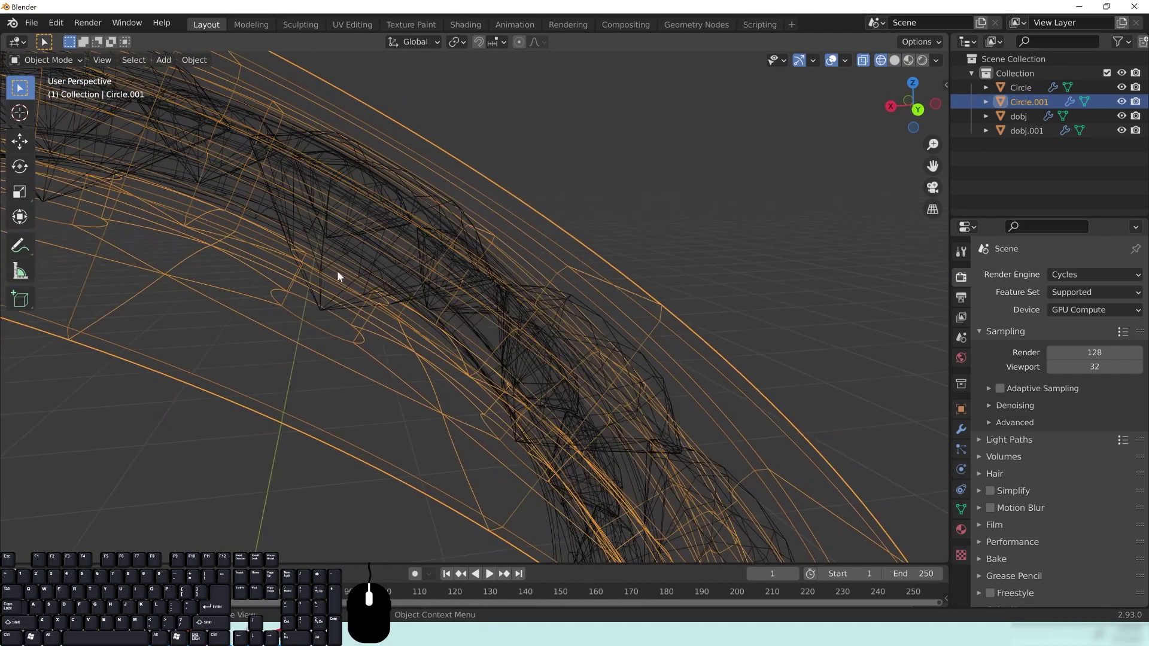
pyautogui.moveTo(366, 267)
pyautogui.keyDown('shift'); pyautogui.mouseDown(button='middle')
pyautogui.moveTo(299, 267)
pyautogui.moveTo(298, 247)
pyautogui.moveTo(384, 264)
pyautogui.mouseUp(button='middle'); pyautogui.keyUp('shift')
# Step: Return to solid shading, select the wider ring's diamonds and examine their facets and pointed undersides up close
pyautogui.press('z')
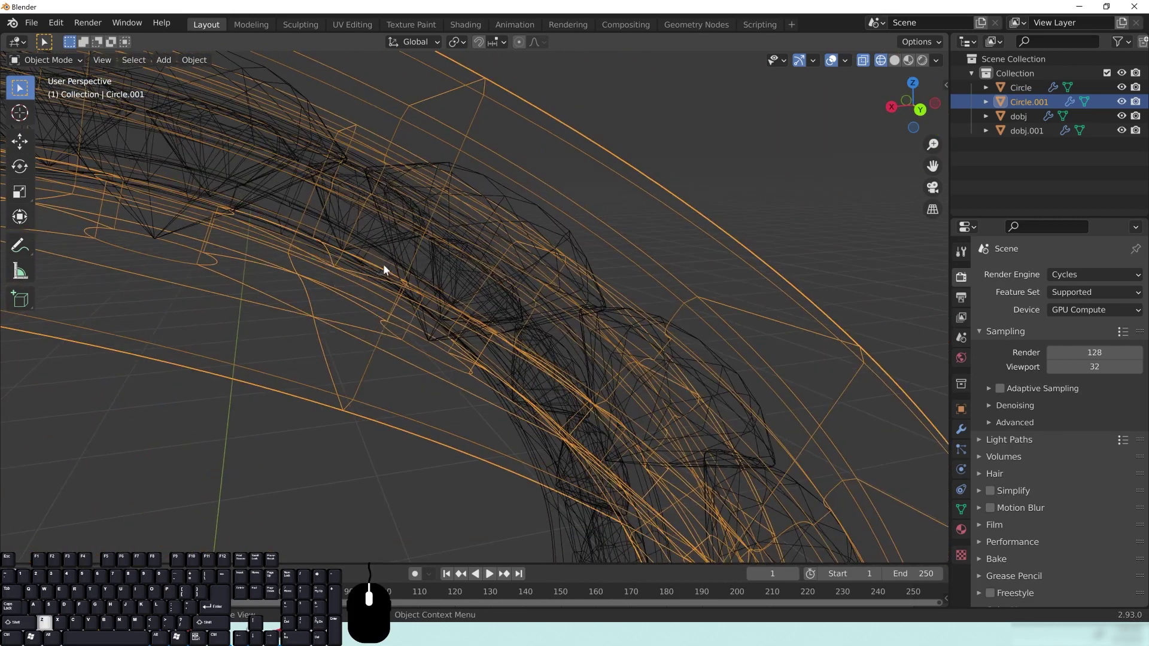
pyautogui.moveTo(474, 264)
pyautogui.mouseDown(button='middle')
pyautogui.moveTo(438, 253)
pyautogui.moveTo(225, 328)
pyautogui.moveTo(292, 311)
pyautogui.moveTo(233, 292)
pyautogui.moveTo(414, 389)
pyautogui.mouseUp(button='middle')
pyautogui.click(299, 292)
pyautogui.scroll(2, 471, 379)
pyautogui.scroll(5, 471, 379)
pyautogui.moveTo(481, 371); pyautogui.dragTo(544, 278, button='middle')
pyautogui.scroll(3, 445, 364)
pyautogui.scroll(1, 544, 278)
pyautogui.keyDown('shift'); pyautogui.moveTo(503, 339); pyautogui.dragTo(512, 333, button='middle'); pyautogui.keyUp('shift')
pyautogui.scroll(-1, 512, 332)
pyautogui.keyDown('shift'); pyautogui.moveTo(371, 540); pyautogui.dragTo(387, 480, button='middle'); pyautogui.keyUp('shift')
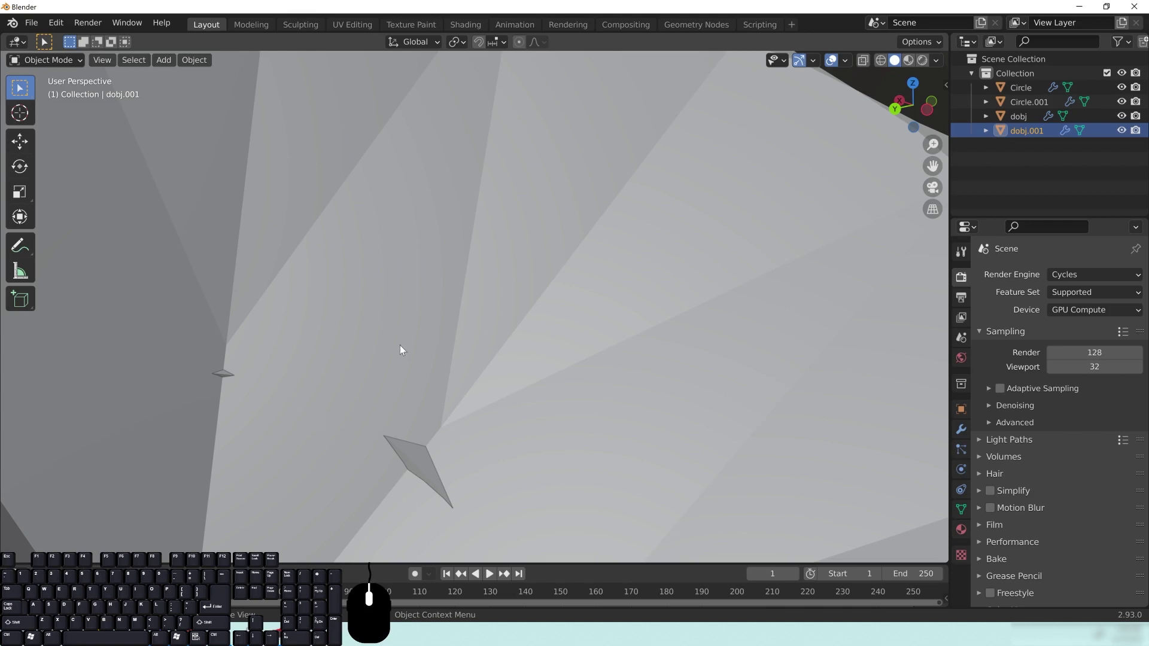
pyautogui.scroll(-12, 409, 353)
# Step: Clear the selection and examine the diamond tips through the holes inside the bands
pyautogui.hotkey('alt', 'a')
pyautogui.moveTo(472, 296); pyautogui.dragTo(541, 156, button='middle')
pyautogui.scroll(-5, 429, 242)
pyautogui.scroll(1, 433, 228)
pyautogui.moveTo(434, 227); pyautogui.dragTo(487, 200, button='middle')
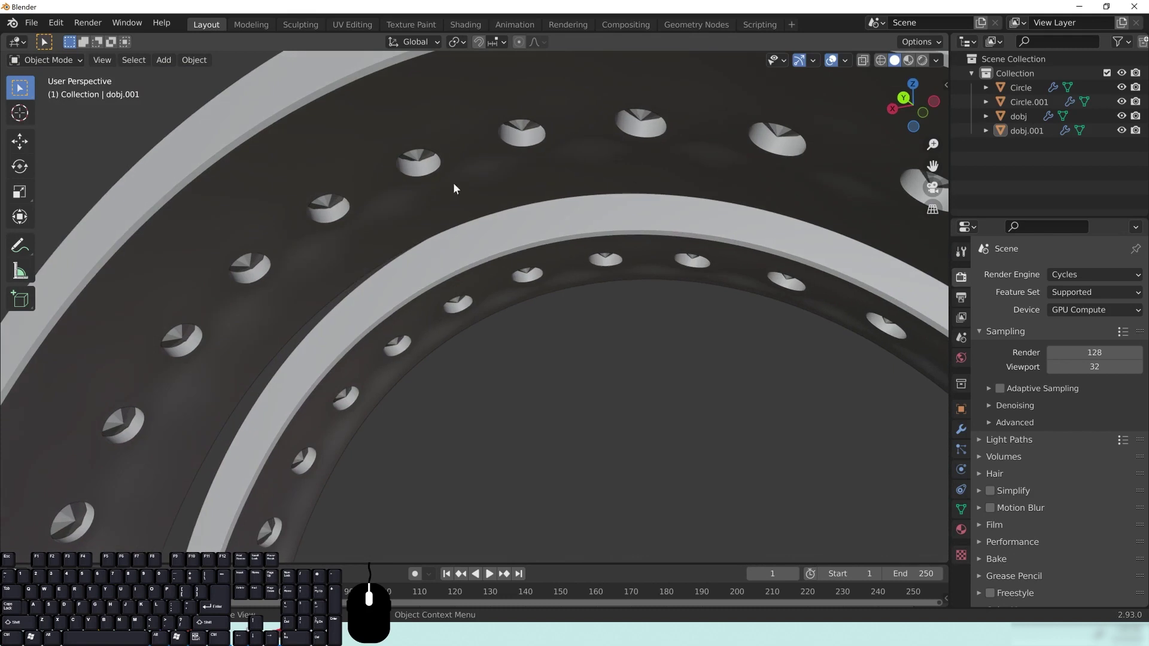
pyautogui.moveTo(402, 156); pyautogui.dragTo(489, 216, button='middle')
pyautogui.scroll(2, 526, 315)
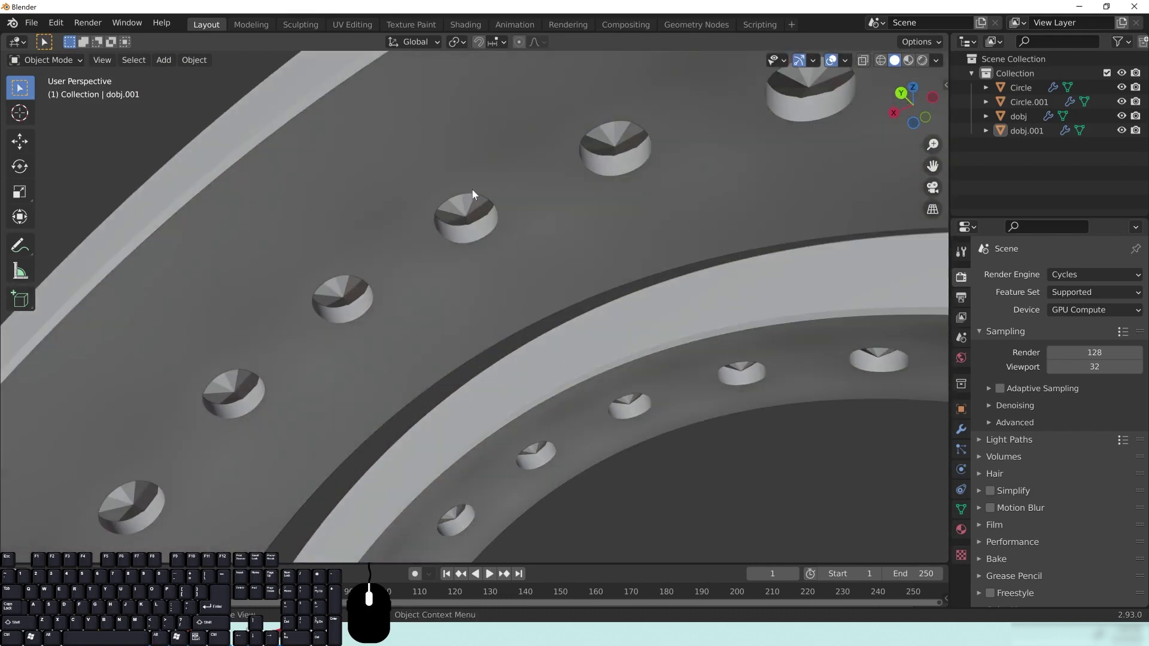
pyautogui.moveTo(339, 282); pyautogui.dragTo(332, 248, button='middle')
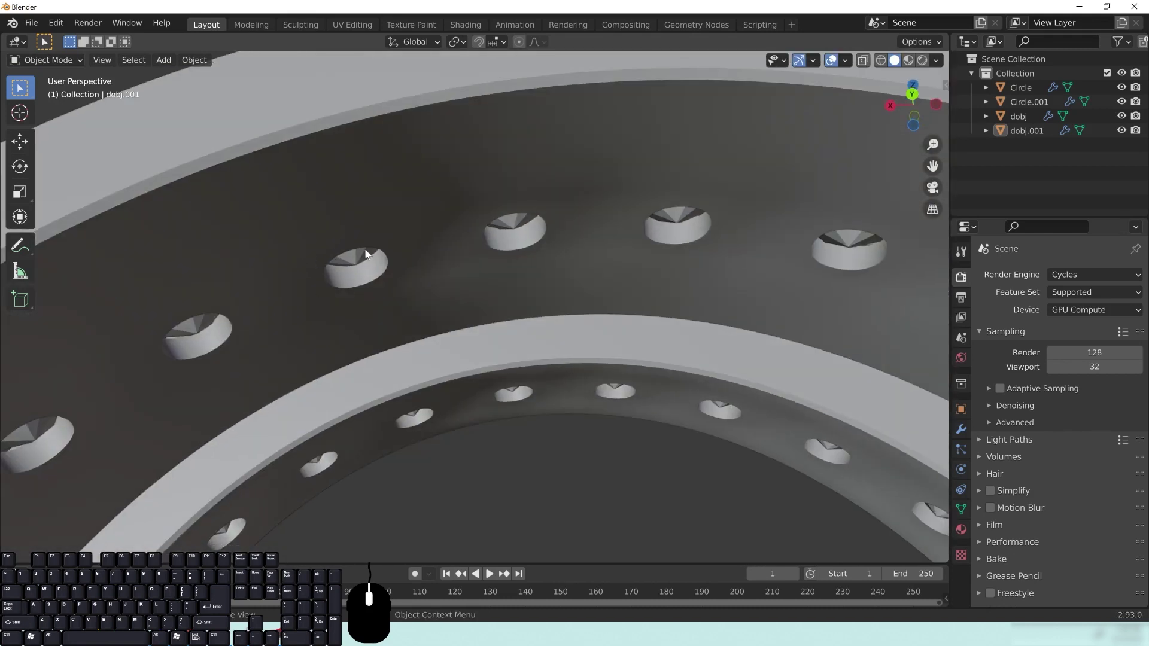
# Step: Examine the stone channels and outer edges of both bands from the outside
pyautogui.moveTo(307, 240); pyautogui.dragTo(433, 347, button='middle')
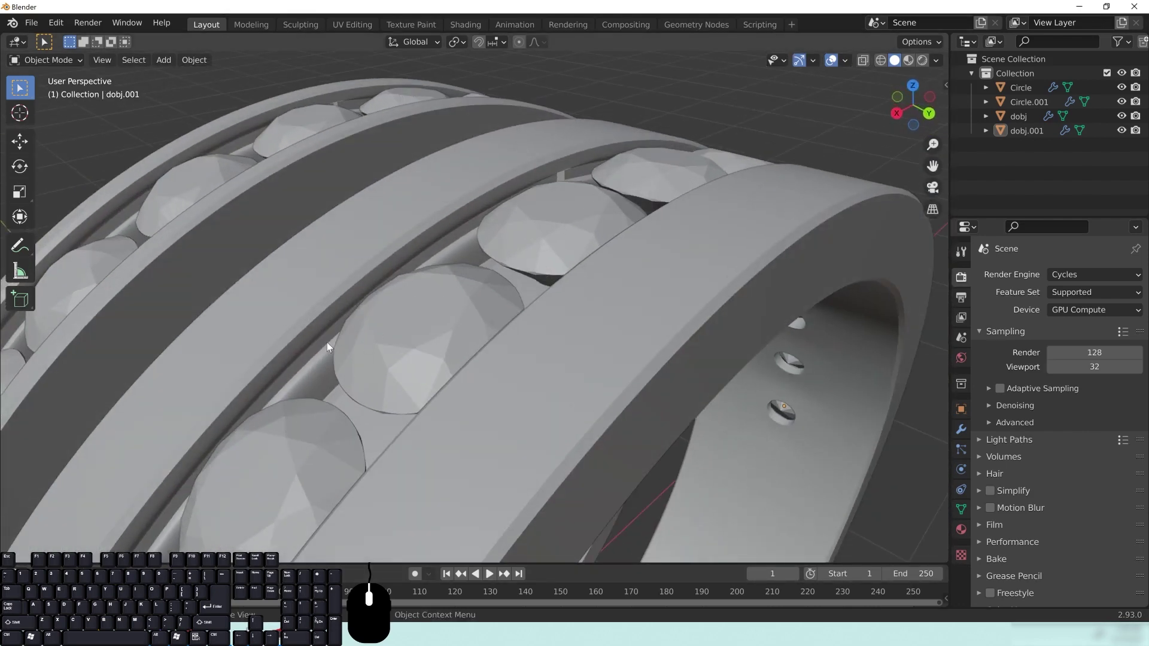
pyautogui.moveTo(535, 281); pyautogui.dragTo(527, 243, button='middle')
pyautogui.scroll(-4, 562, 335)
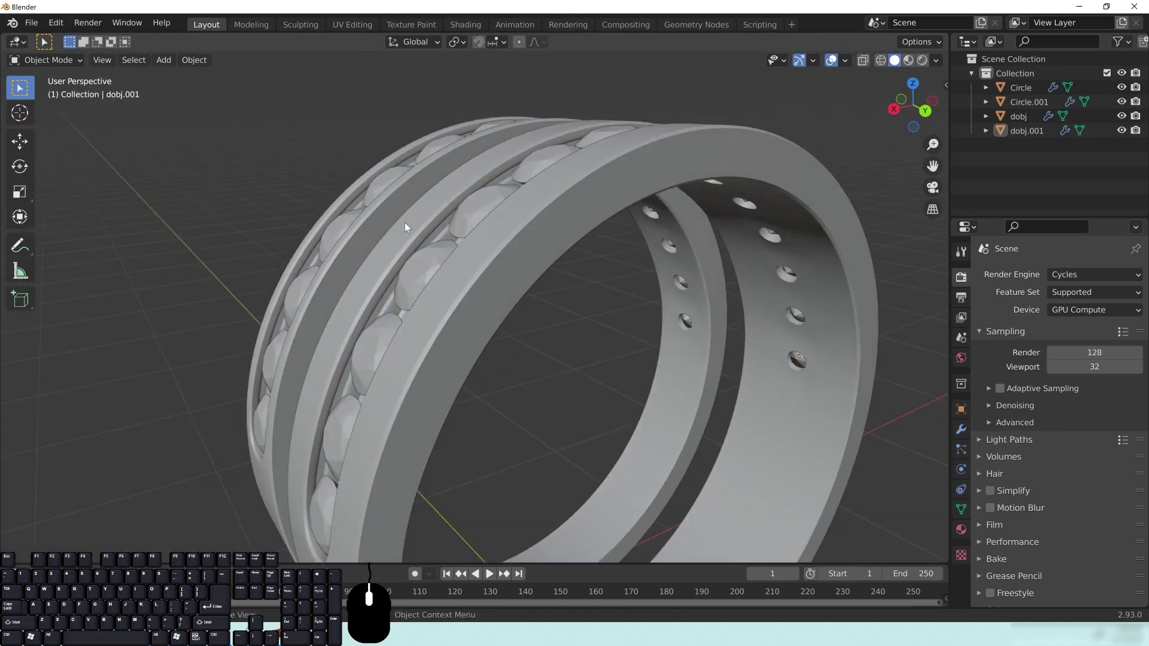
pyautogui.moveTo(464, 266); pyautogui.dragTo(516, 270, button='middle')
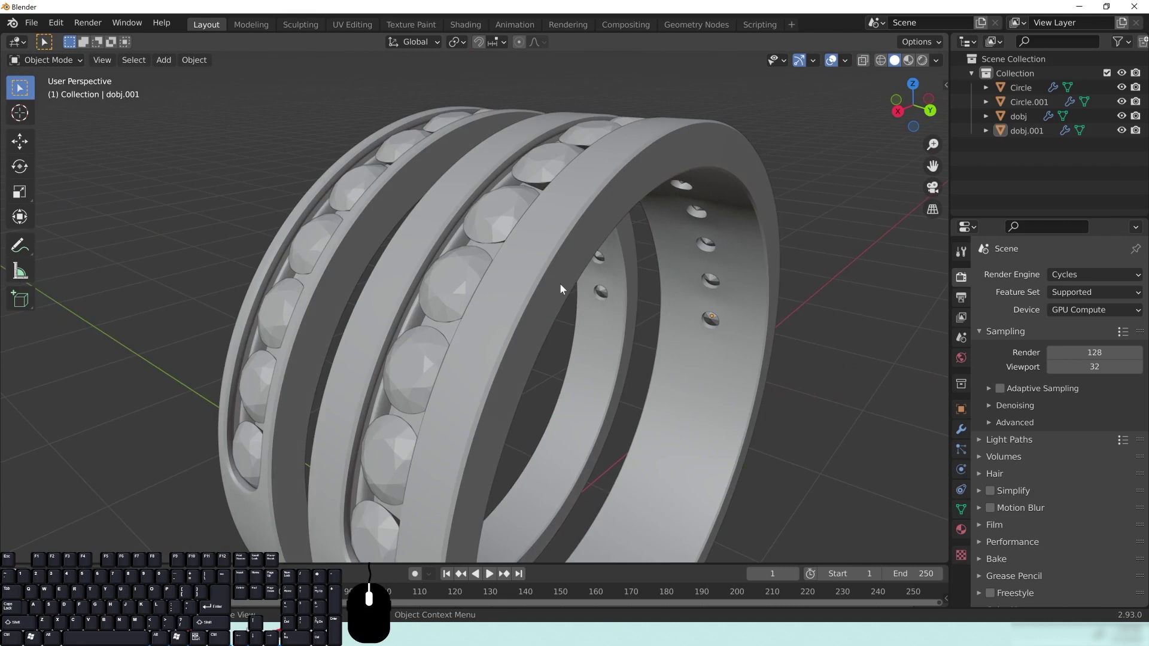
pyautogui.scroll(2, 551, 270)
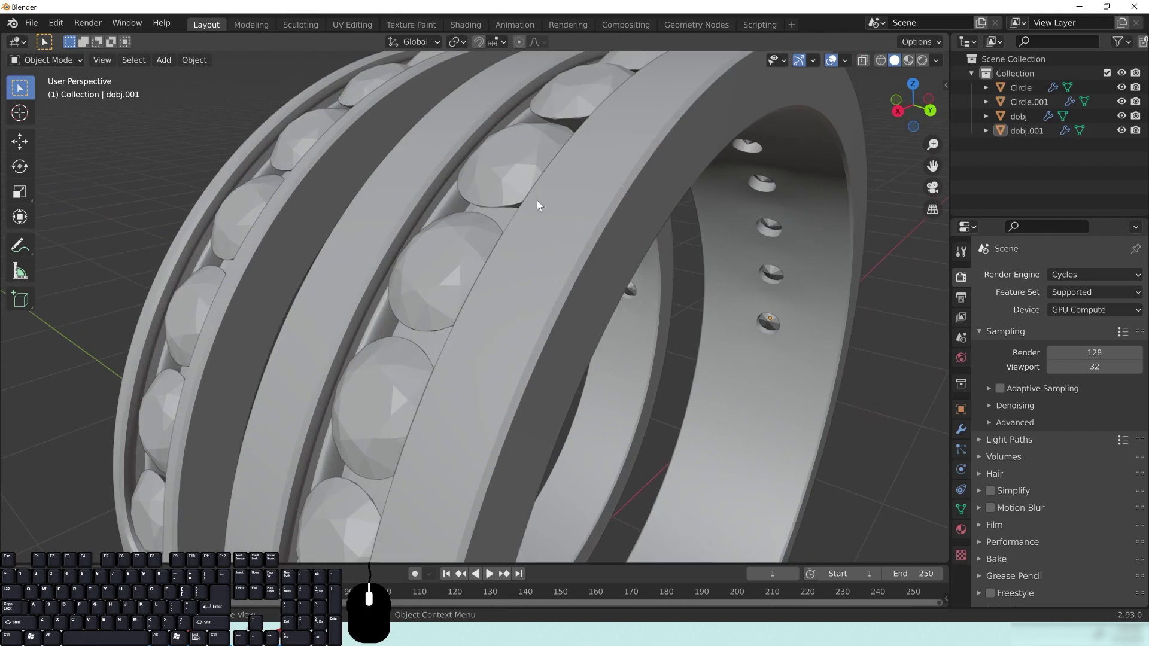
pyautogui.moveTo(547, 173); pyautogui.dragTo(576, 206, button='middle')
pyautogui.scroll(-3, 575, 206)
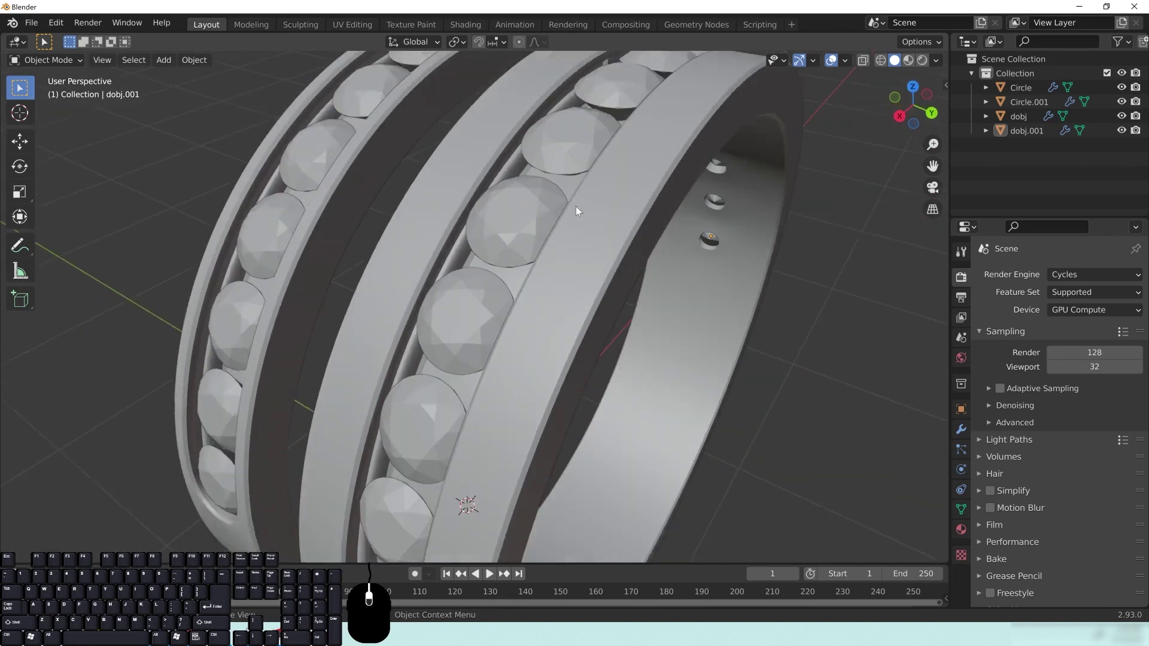
pyautogui.moveTo(662, 294); pyautogui.dragTo(586, 241, button='middle')
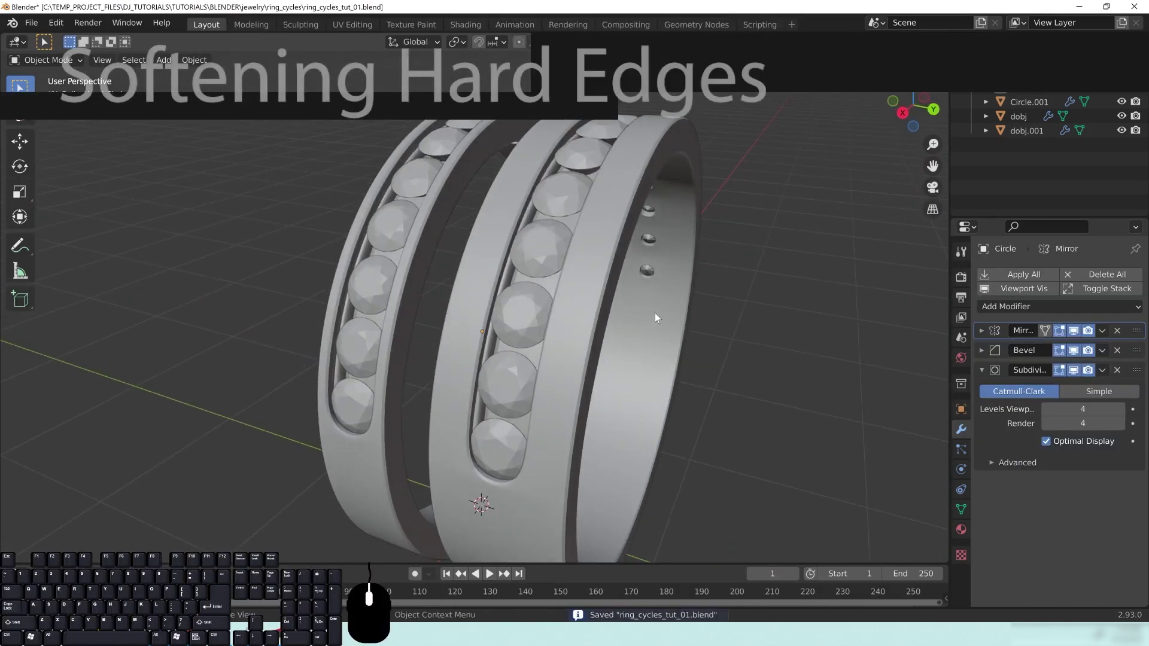
# Step: Select the wider ring, collapse its Mirror modifier settings and toggle off the Bevel modifier's viewport display
pyautogui.moveTo(655, 314); pyautogui.dragTo(619, 325, button='middle')
pyautogui.moveTo(607, 154); pyautogui.dragTo(578, 152, button='middle')
pyautogui.scroll(1, 630, 234)
pyautogui.moveTo(631, 233); pyautogui.dragTo(584, 173, button='middle')
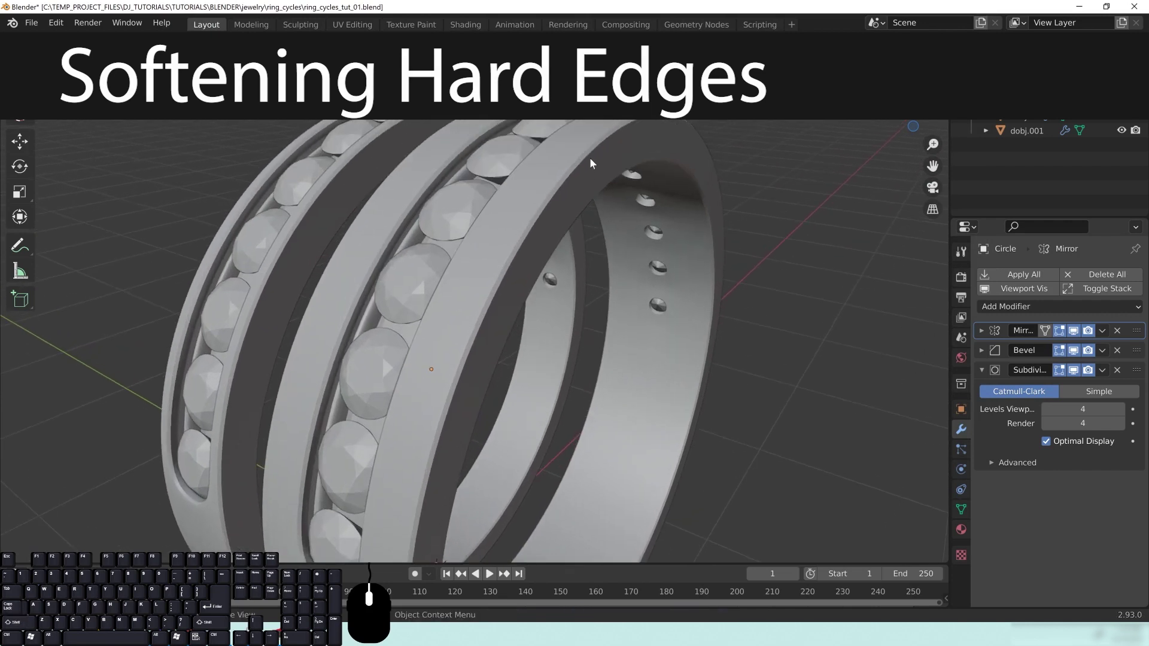
pyautogui.moveTo(614, 262); pyautogui.dragTo(602, 228, button='middle')
pyautogui.click(640, 238)
pyautogui.scroll(3, 565, 257)
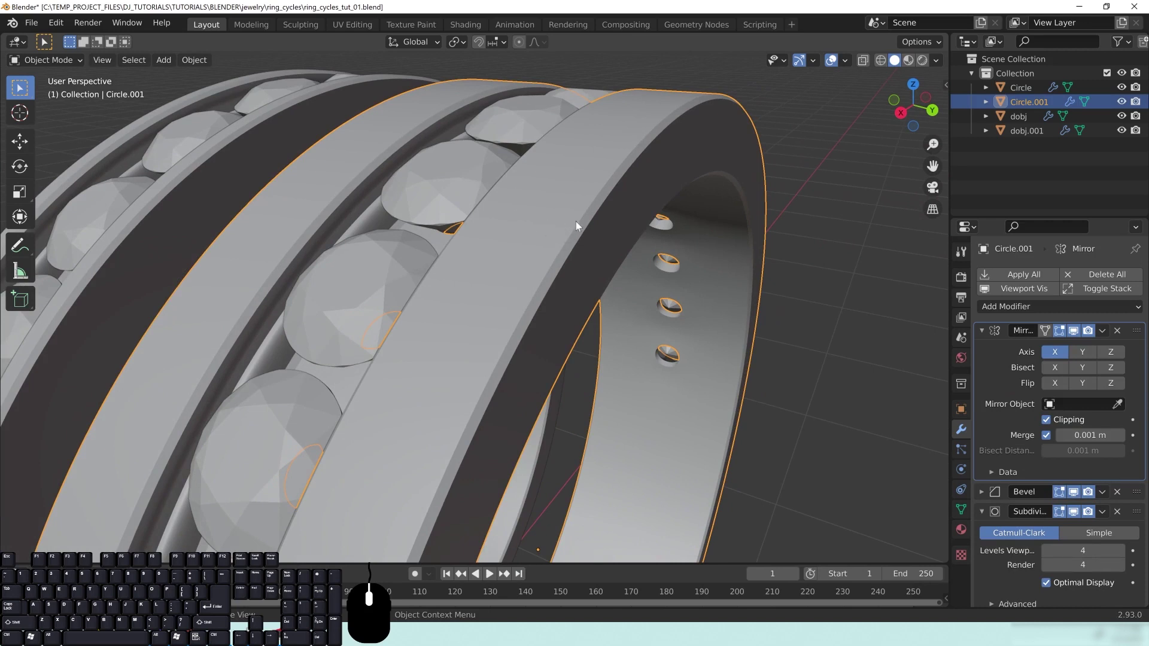
pyautogui.scroll(3, 623, 276)
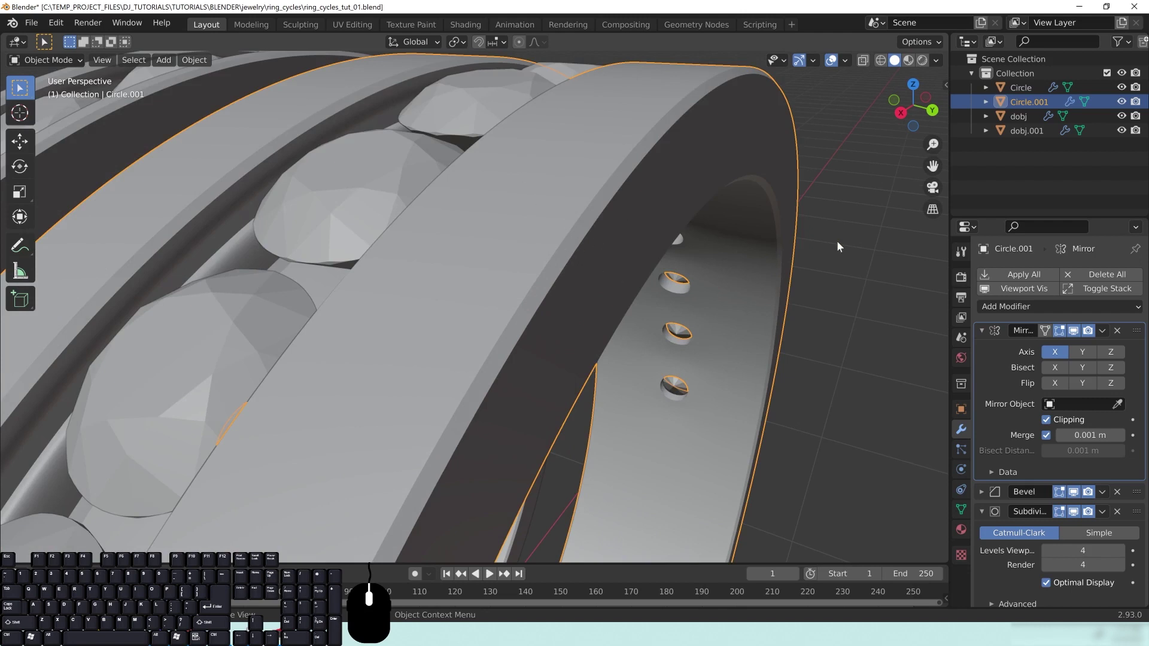
pyautogui.click(987, 333)
pyautogui.click(1073, 350)
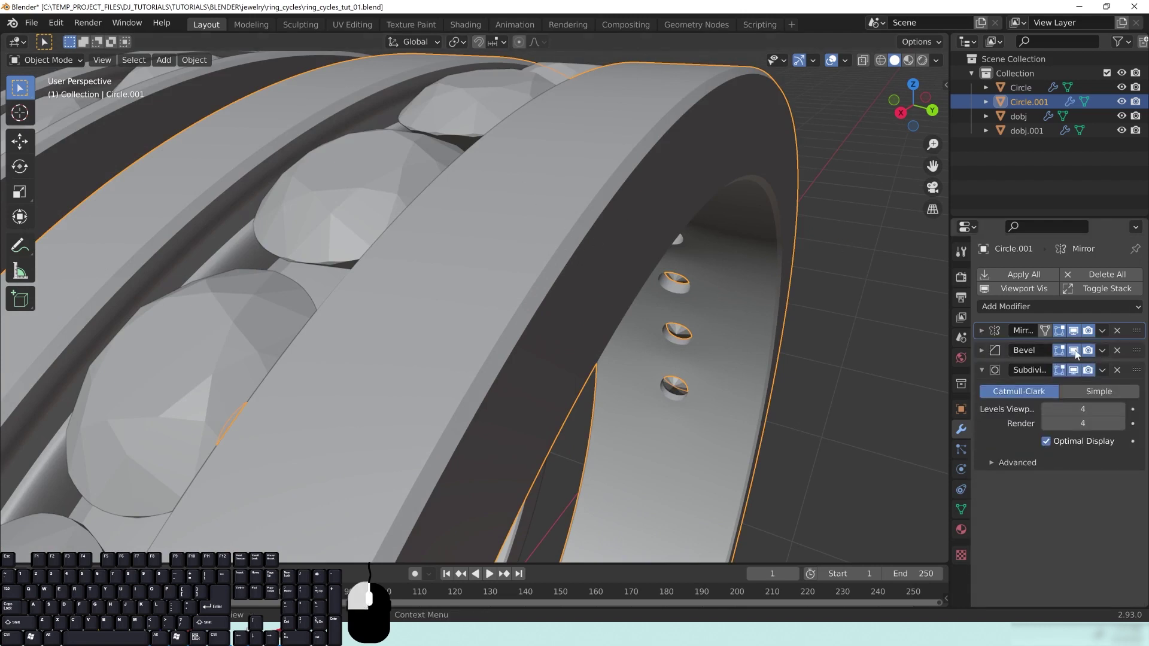
# Step: Select the wider ring's outer rim edge loop in Edit Mode, examine its bevel weight and crease, and return to Object Mode
pyautogui.scroll(-5, 569, 340)
pyautogui.press('Tab')
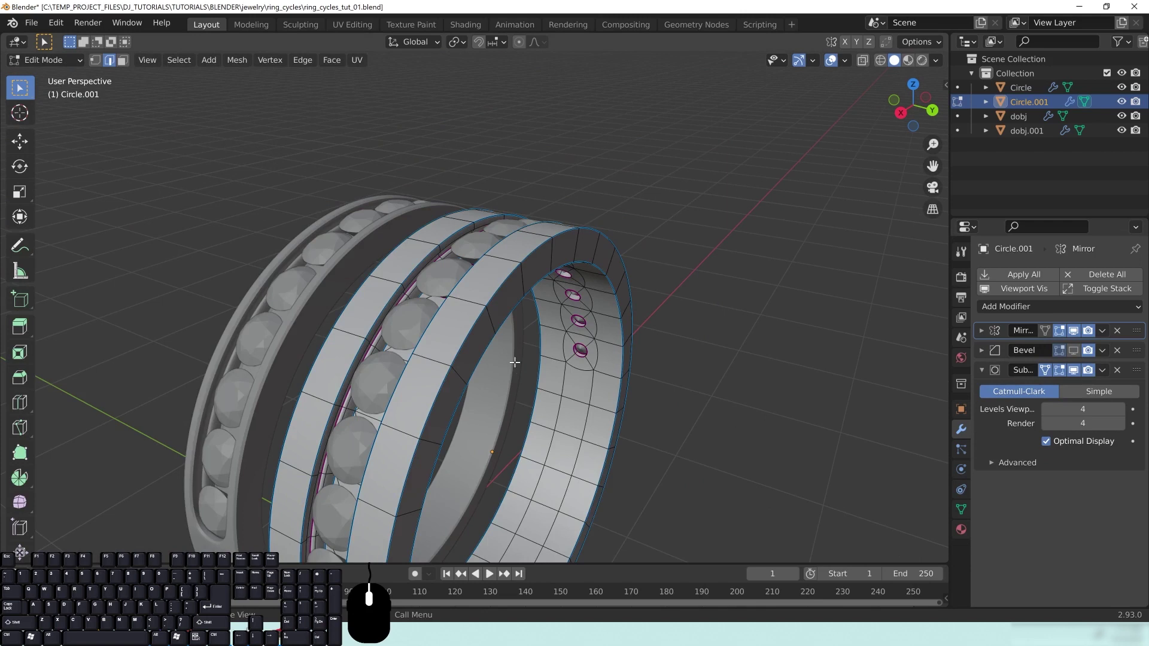
pyautogui.scroll(3, 515, 363)
pyautogui.keyDown('alt'); pyautogui.click(694, 139); pyautogui.keyUp('alt')
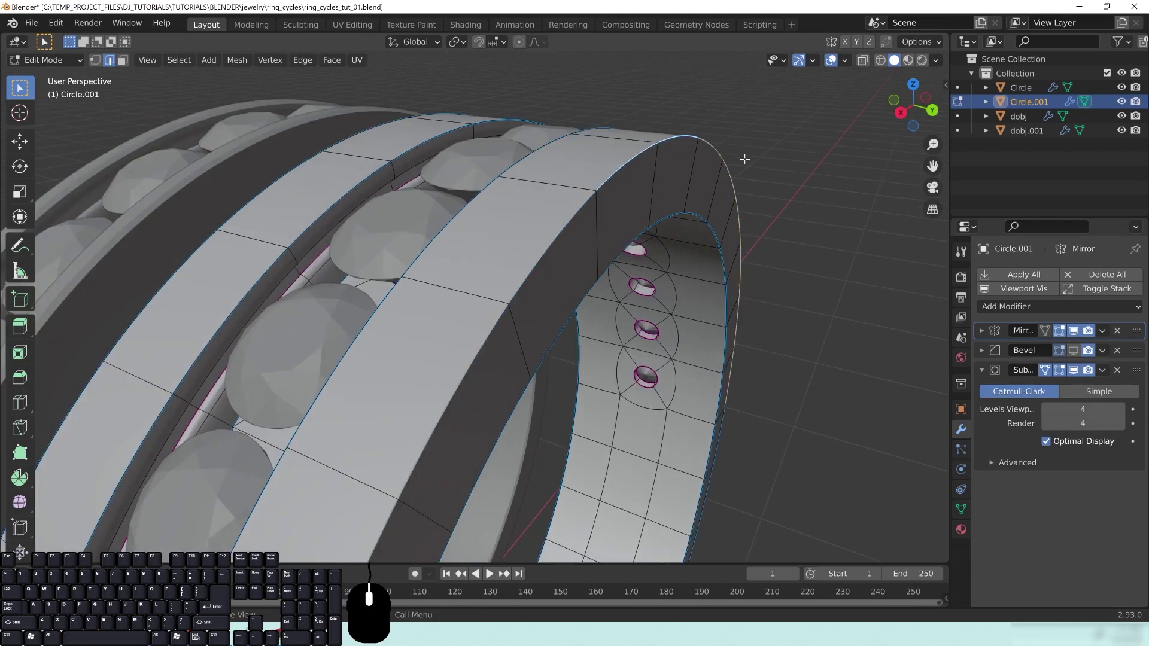
pyautogui.press('n')
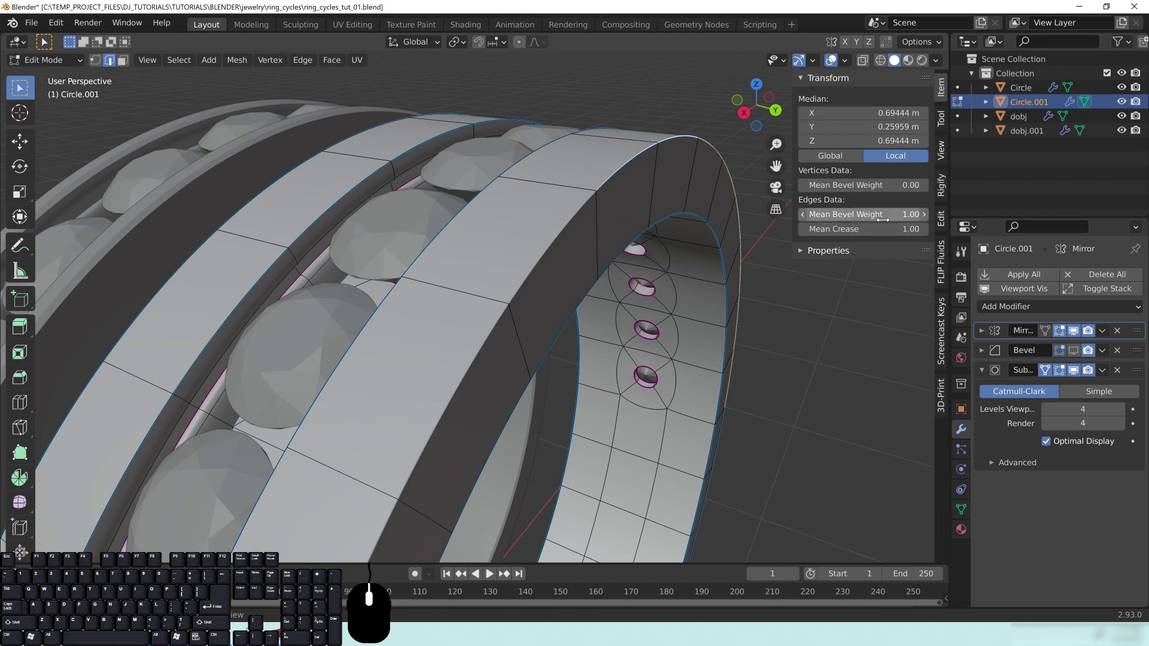
pyautogui.moveTo(674, 214); pyautogui.dragTo(468, 210, button='middle')
pyautogui.moveTo(174, 233); pyautogui.dragTo(576, 282, button='middle')
pyautogui.press('Tab')
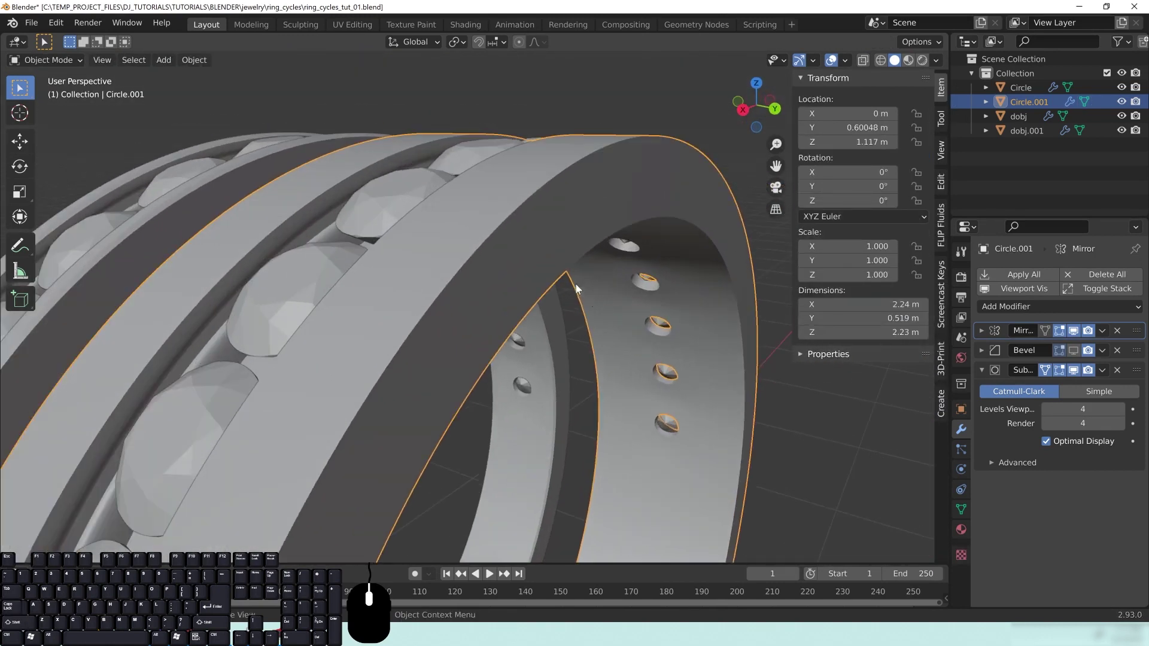
# Step: Turn the Bevel modifier's viewport display back on and raise its segments to 5
pyautogui.click(1071, 351)
pyautogui.moveTo(564, 346); pyautogui.dragTo(514, 267, button='middle')
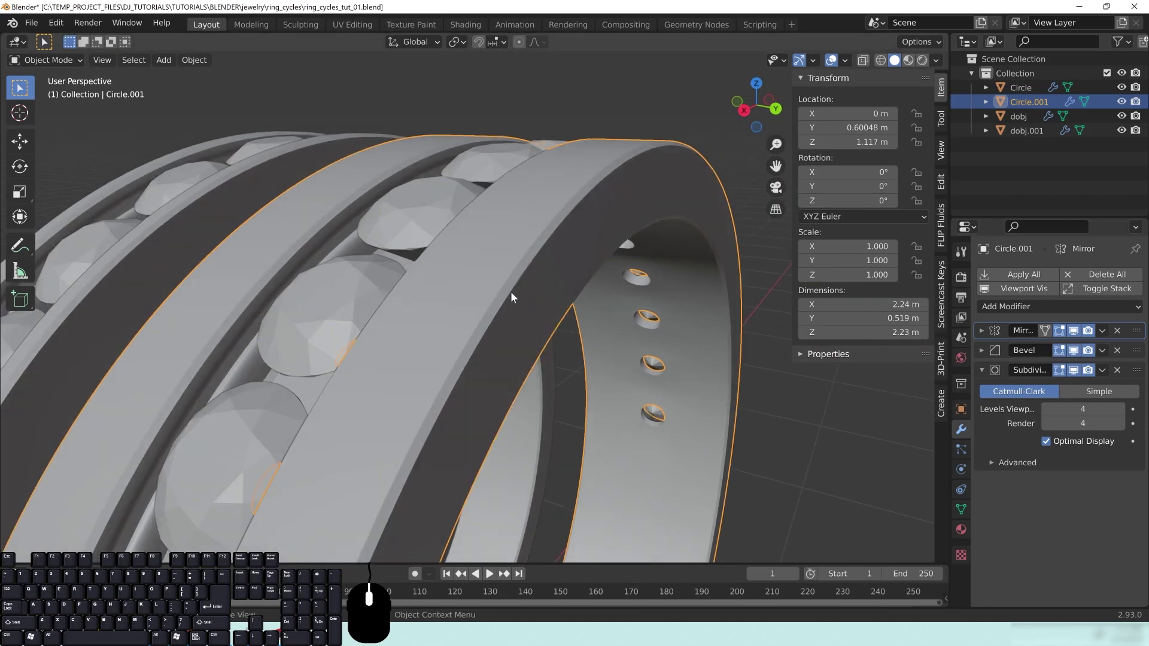
pyautogui.click(981, 350)
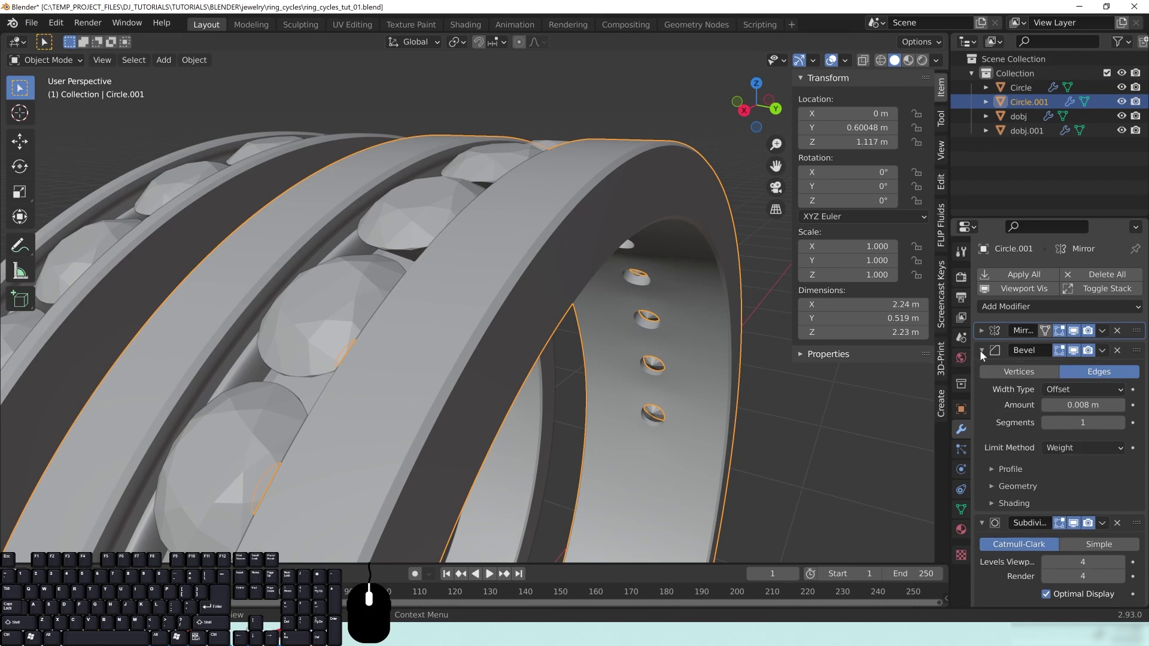
pyautogui.click(1120, 423)
pyautogui.click(1120, 423)
pyautogui.click(1120, 423)
pyautogui.click(1120, 423)
pyautogui.moveTo(605, 303); pyautogui.dragTo(582, 314, button='middle')
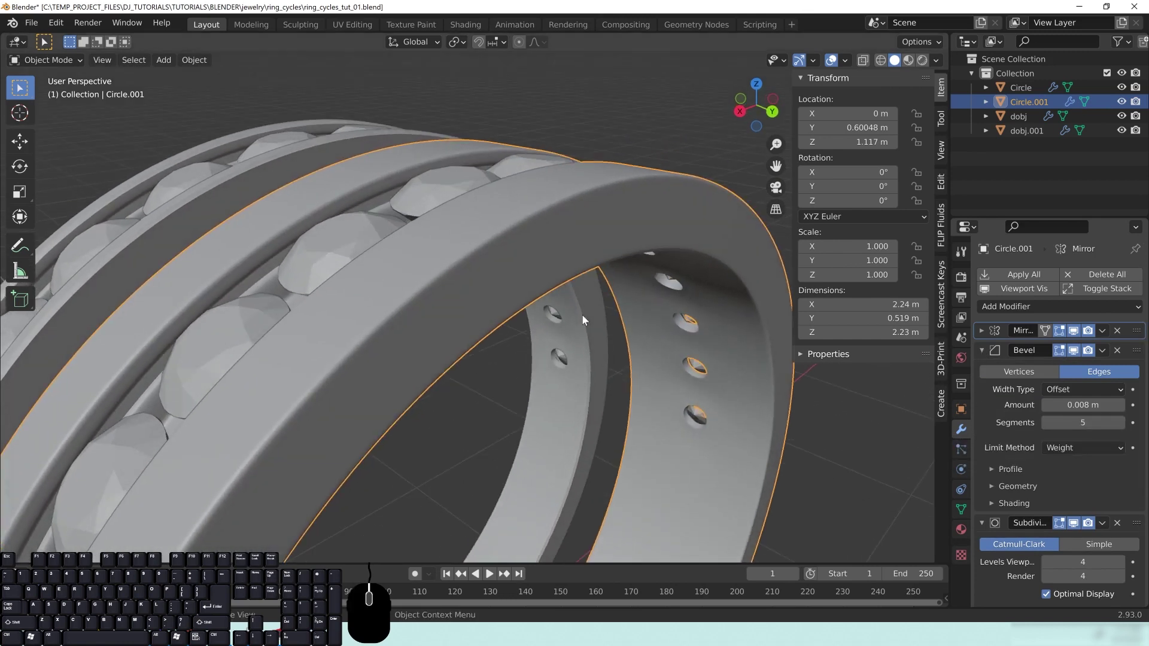
# Step: Return the Bevel modifier's segments to 1 and examine the chamfer along the wider ring's outer edge
pyautogui.click(1048, 423)
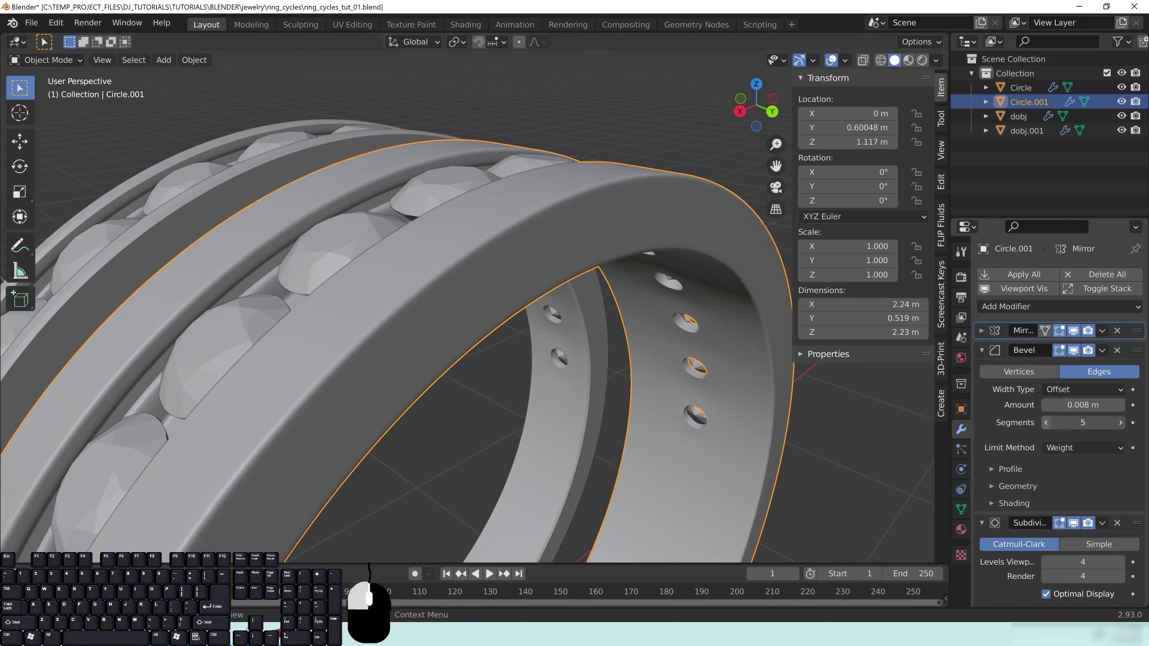
pyautogui.click(1048, 423)
pyautogui.click(1048, 423)
pyautogui.click(1048, 423)
pyautogui.moveTo(438, 328); pyautogui.dragTo(612, 278, button='middle')
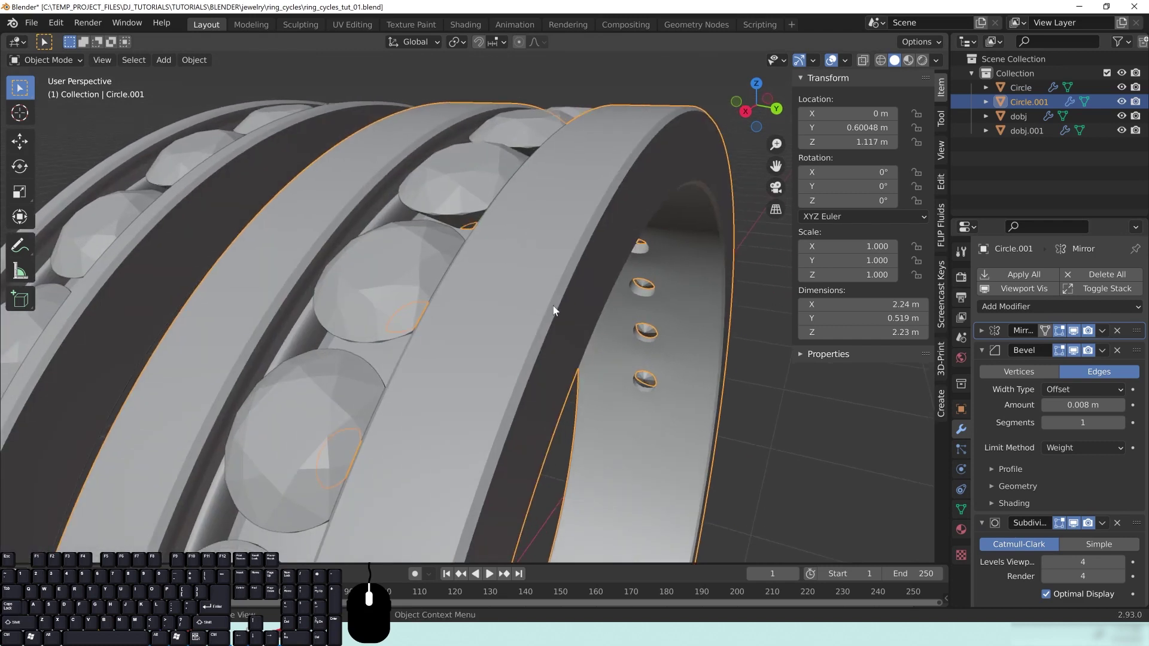
pyautogui.moveTo(598, 332); pyautogui.dragTo(497, 157, button='middle')
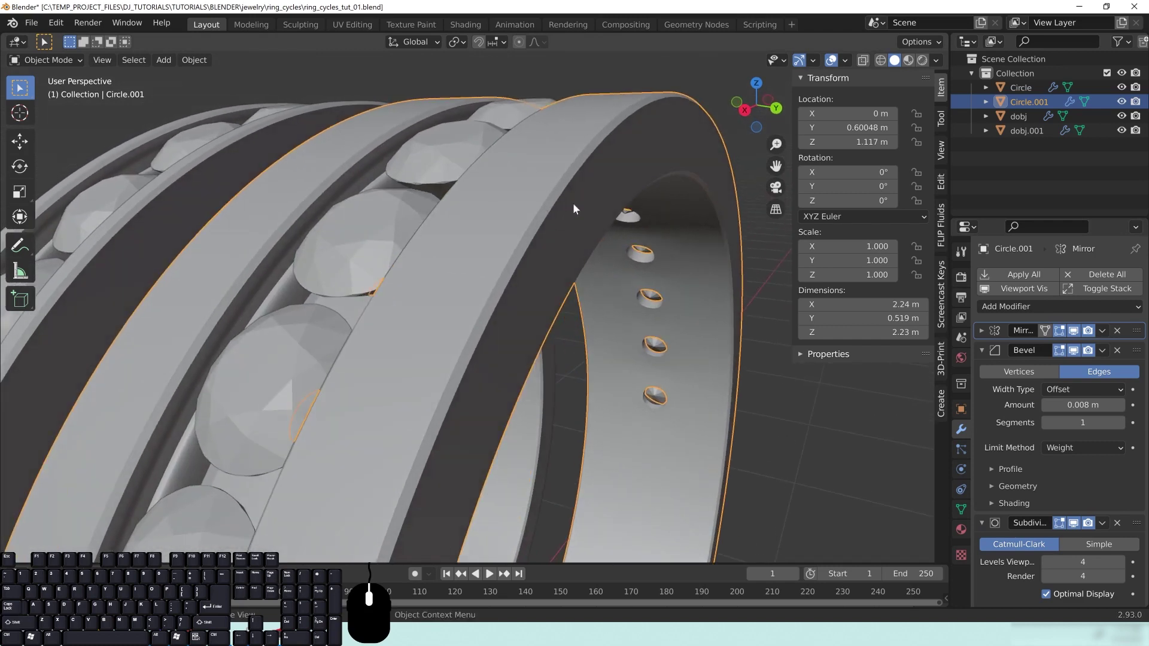
pyautogui.scroll(3, 565, 206)
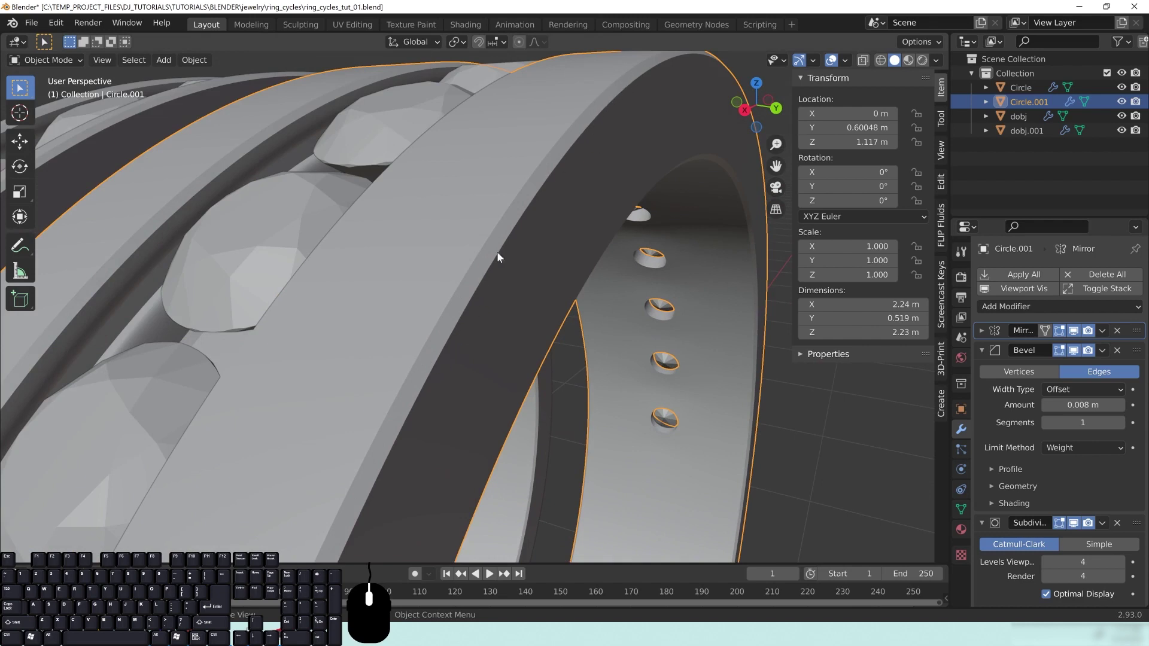
pyautogui.moveTo(669, 55); pyautogui.dragTo(533, 175, button='middle')
# Step: Review the settings and order of the wider ring's Mirror, Bevel and Subdivision modifiers, leaving them collapsed
pyautogui.click(983, 350)
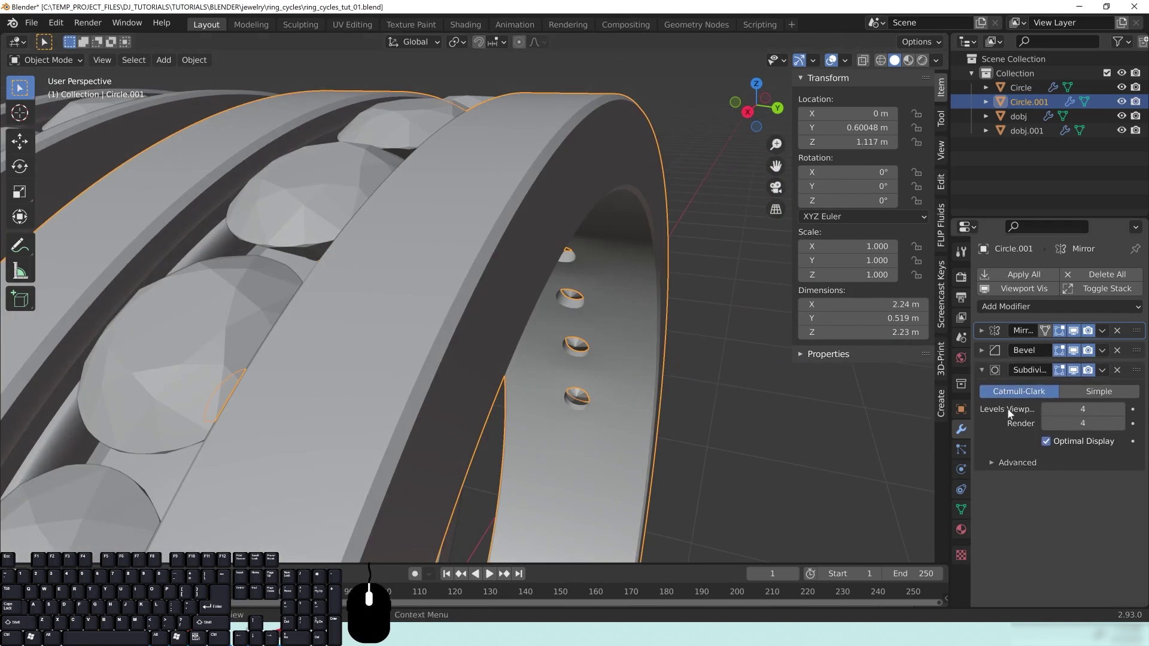
pyautogui.click(982, 370)
pyautogui.click(982, 350)
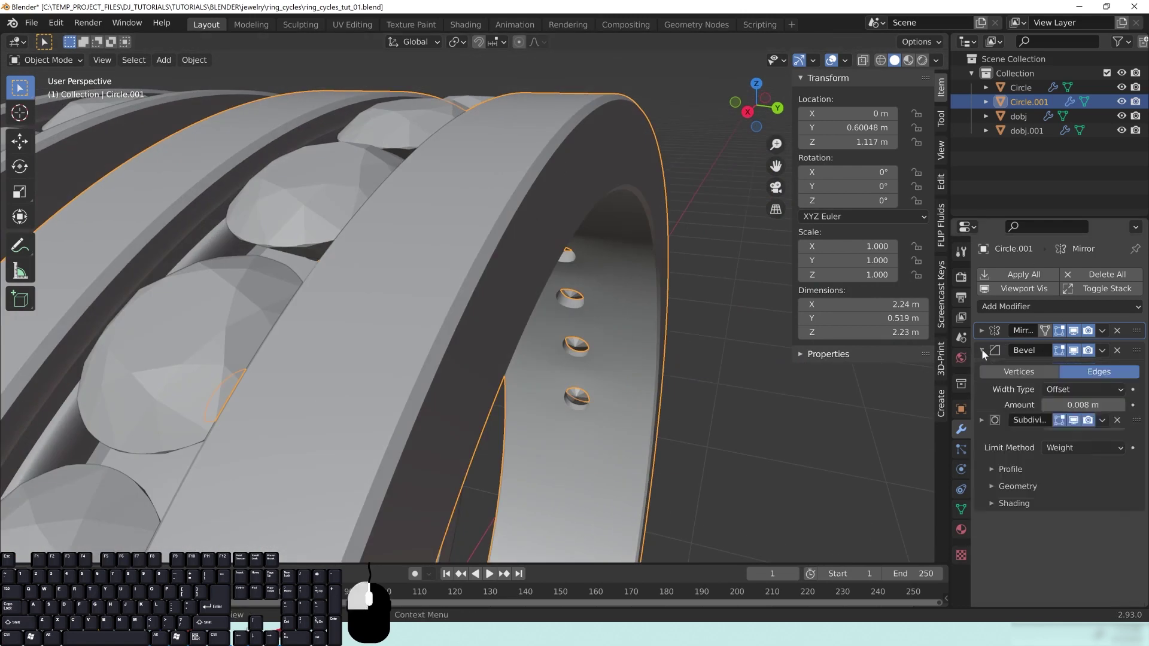
pyautogui.click(1103, 350)
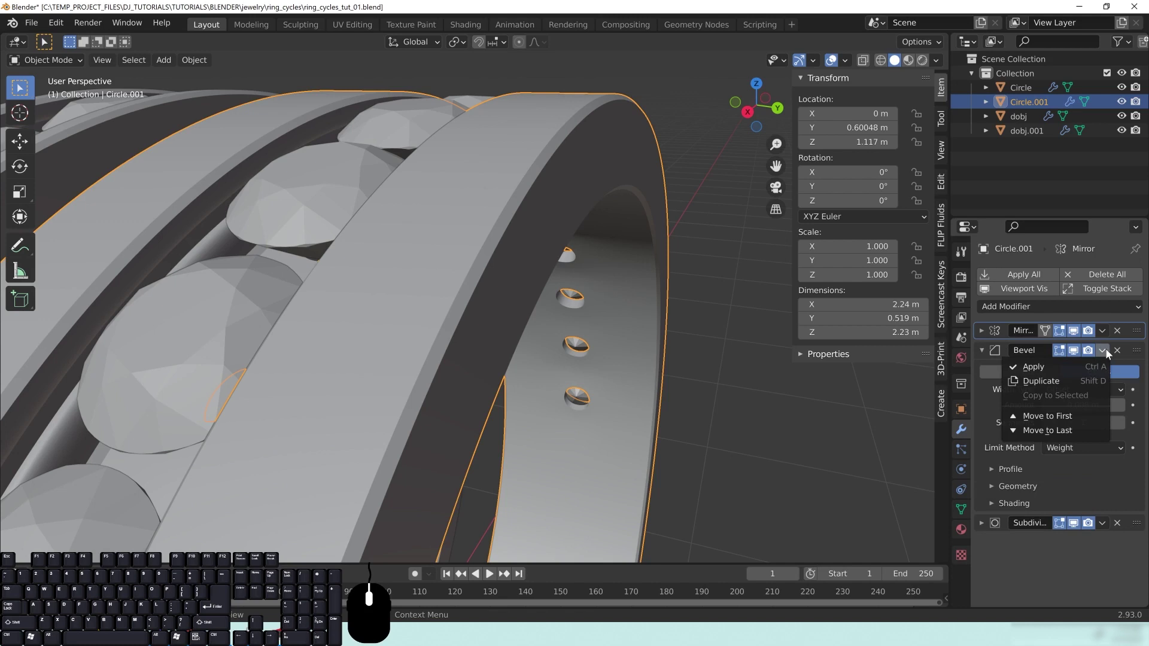
pyautogui.click(1102, 349)
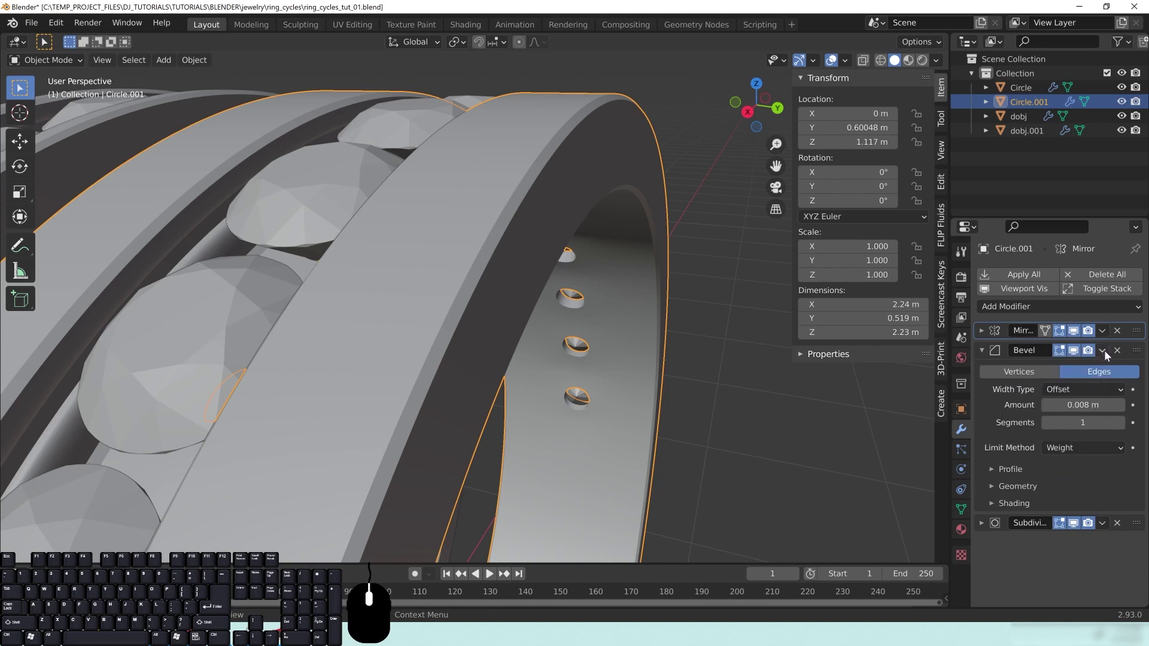
pyautogui.click(982, 350)
pyautogui.click(981, 370)
pyautogui.click(981, 370)
pyautogui.click(981, 330)
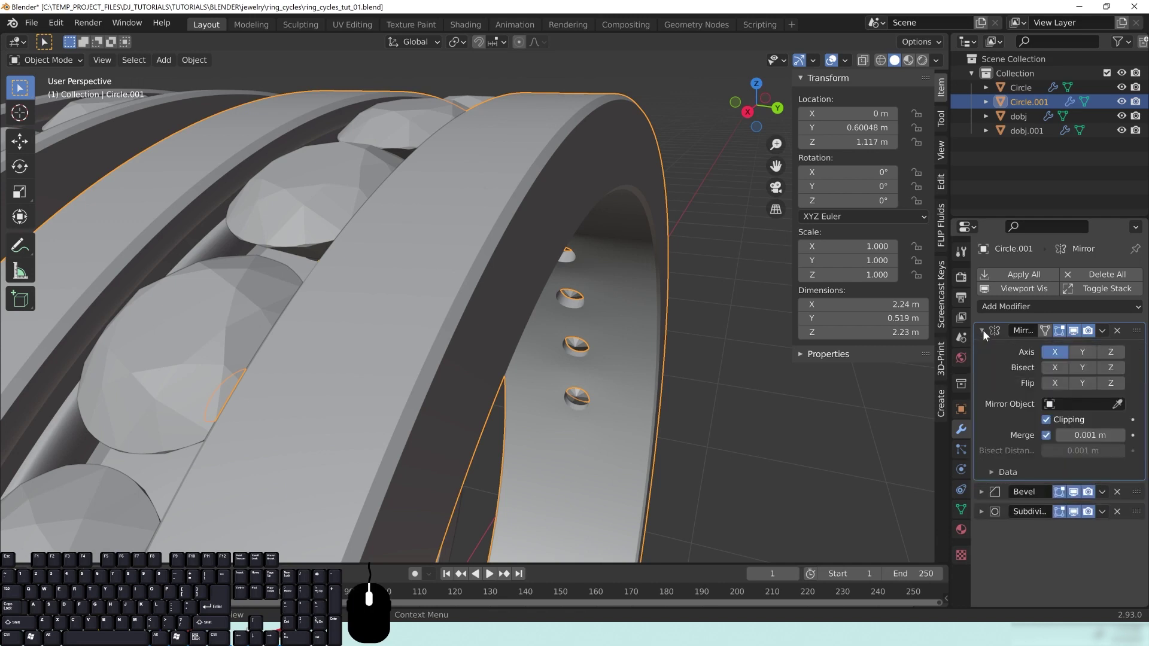
pyautogui.click(983, 330)
pyautogui.click(982, 350)
pyautogui.click(983, 350)
pyautogui.click(982, 370)
pyautogui.click(985, 371)
# Step: Duplicate the Bevel modifier and move the original below the Subdivision modifier, at the end of the stack
pyautogui.click(981, 349)
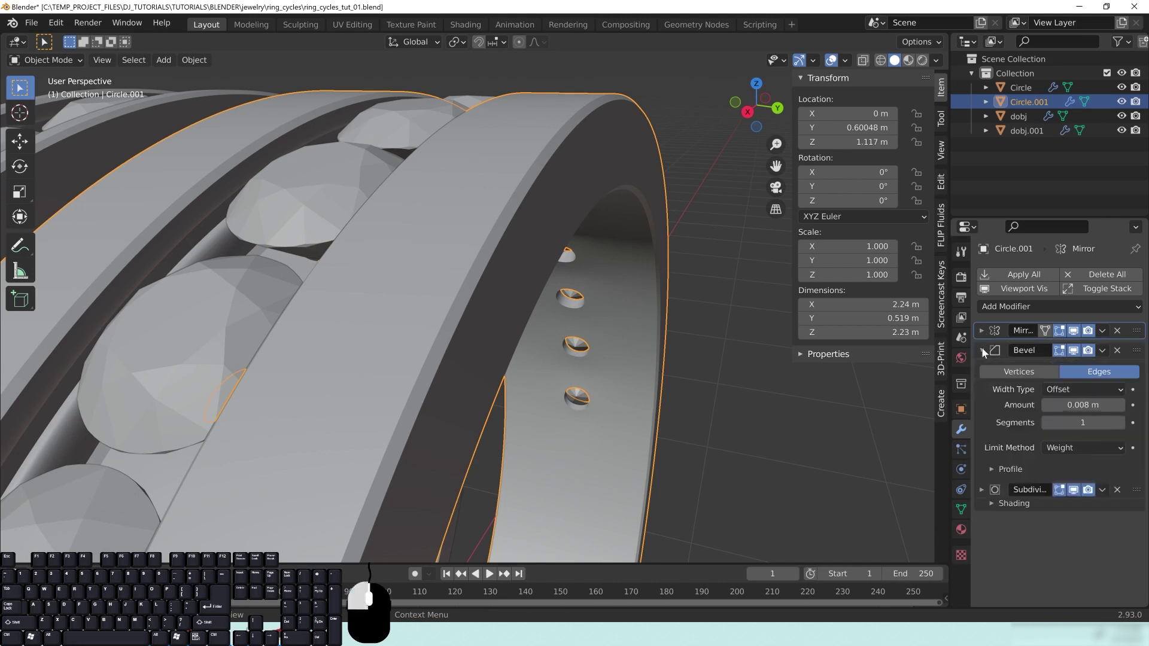
pyautogui.click(1103, 351)
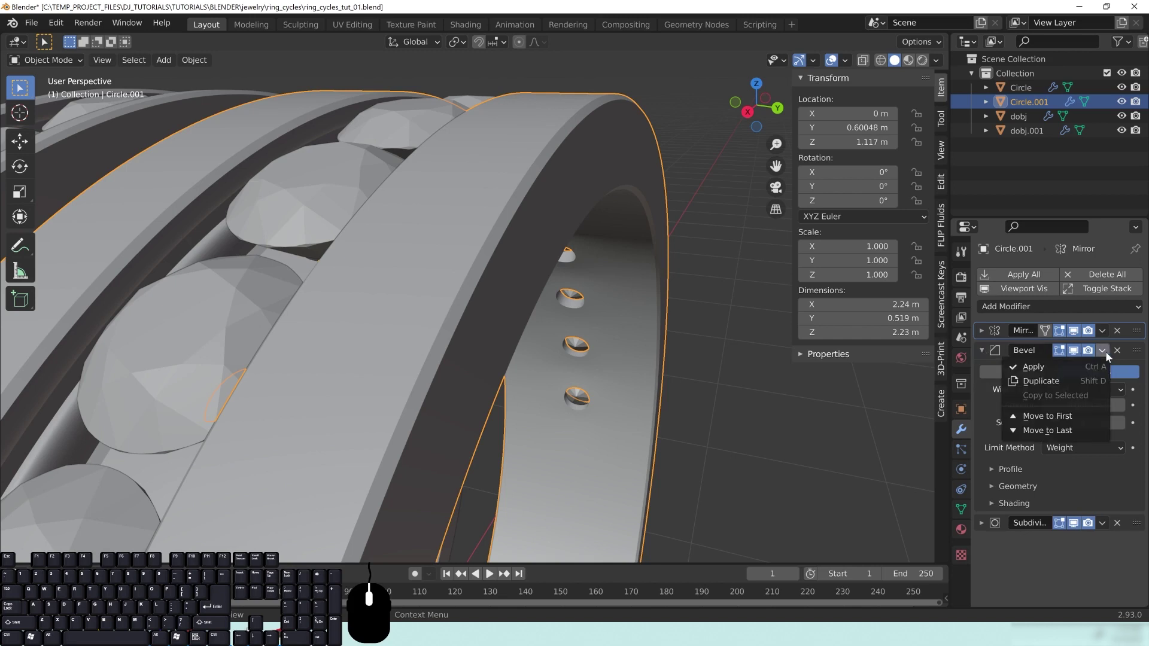
pyautogui.click(1058, 383)
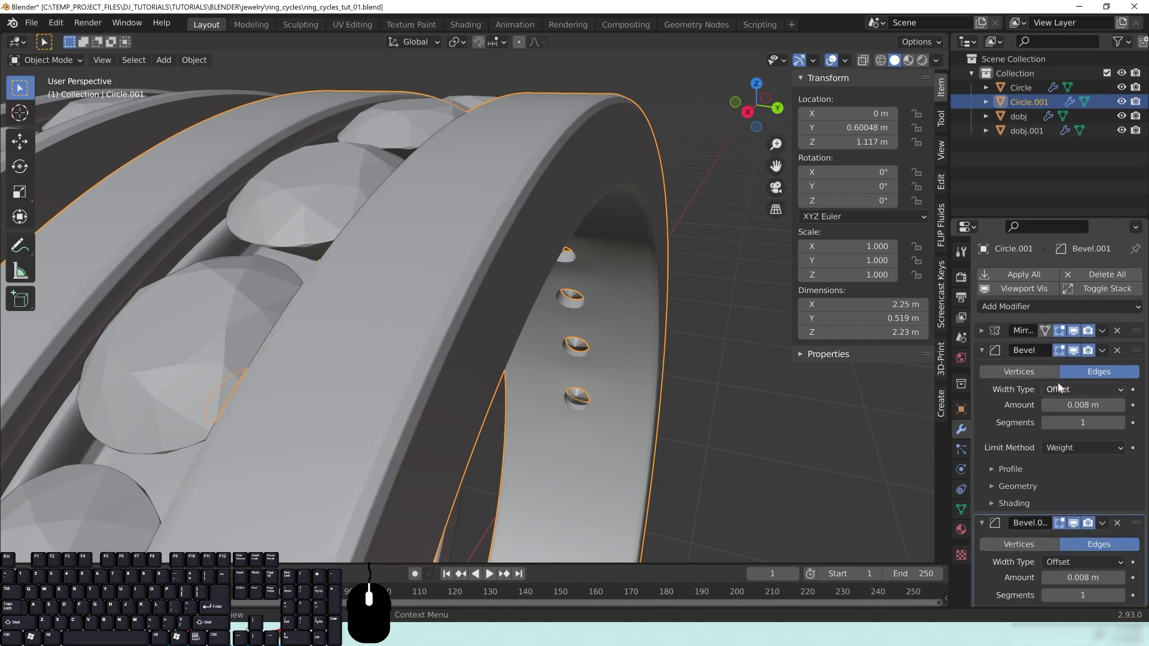
pyautogui.moveTo(1136, 350); pyautogui.dragTo(1108, 448)
pyautogui.moveTo(598, 265); pyautogui.dragTo(580, 255, button='middle')
pyautogui.scroll(1, 581, 255)
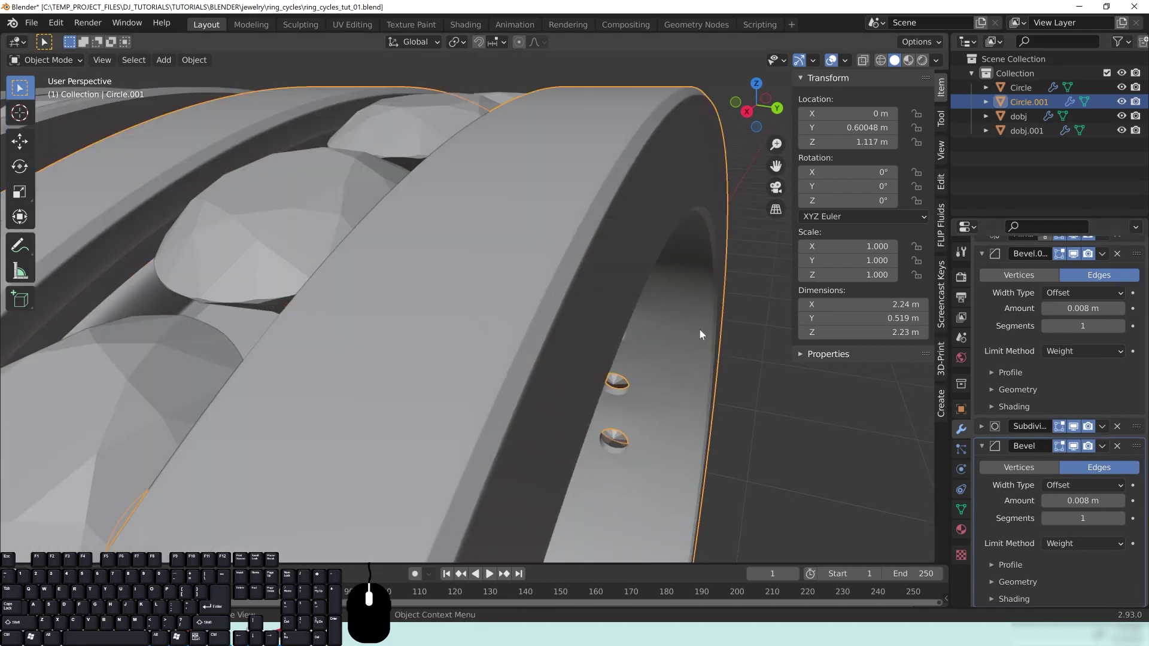
# Step: Compare the ring's outer edge with and without the last Bevel modifier by switching its viewport display off and on
pyautogui.click(1073, 445)
pyautogui.click(1073, 445)
pyautogui.scroll(3, 563, 355)
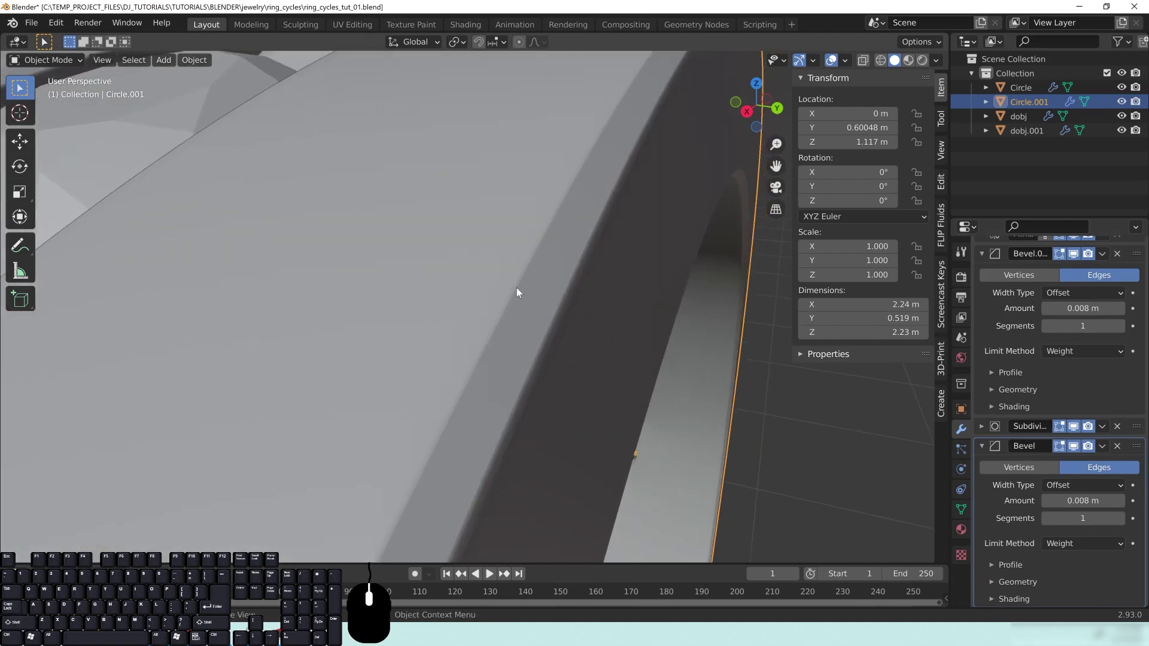
pyautogui.click(1073, 447)
pyautogui.click(1073, 446)
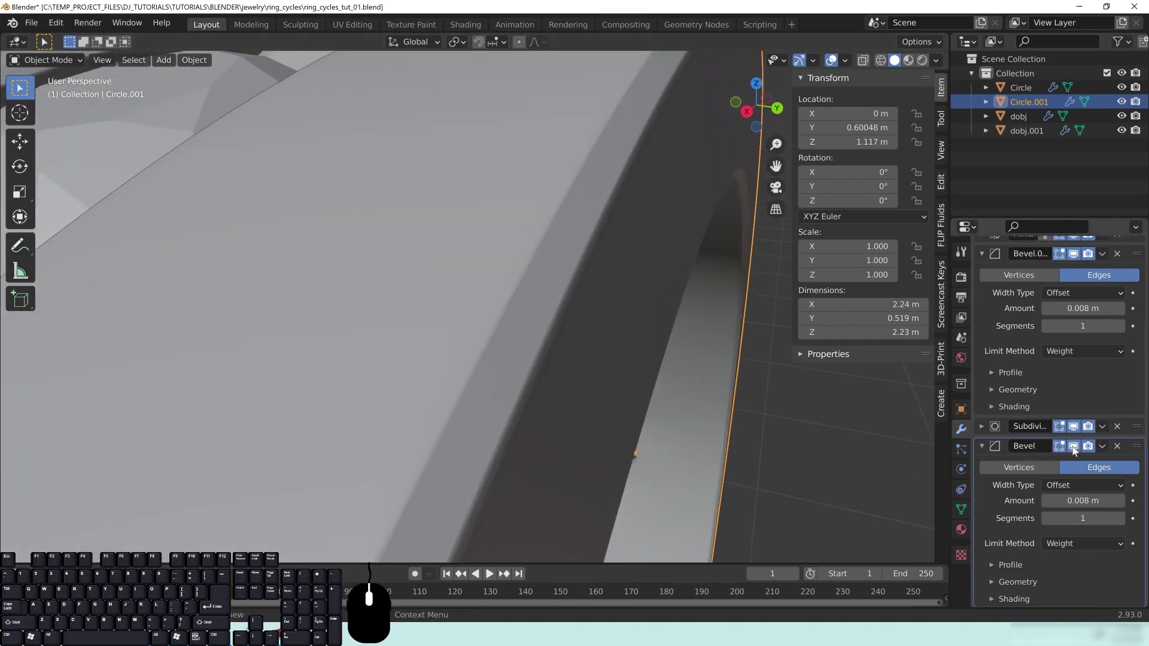
pyautogui.click(1073, 446)
pyautogui.click(1073, 446)
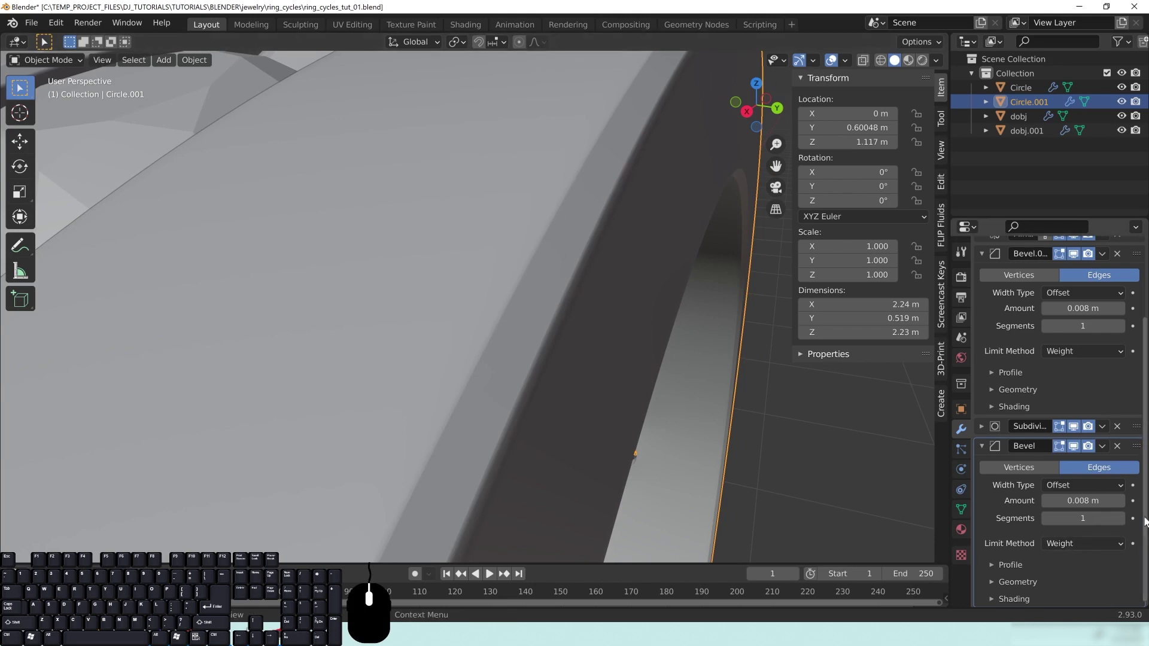
# Step: Set the last Bevel modifier's segments to 4 and its amount to 0.005 m
pyautogui.click(1121, 519)
pyautogui.click(1121, 519)
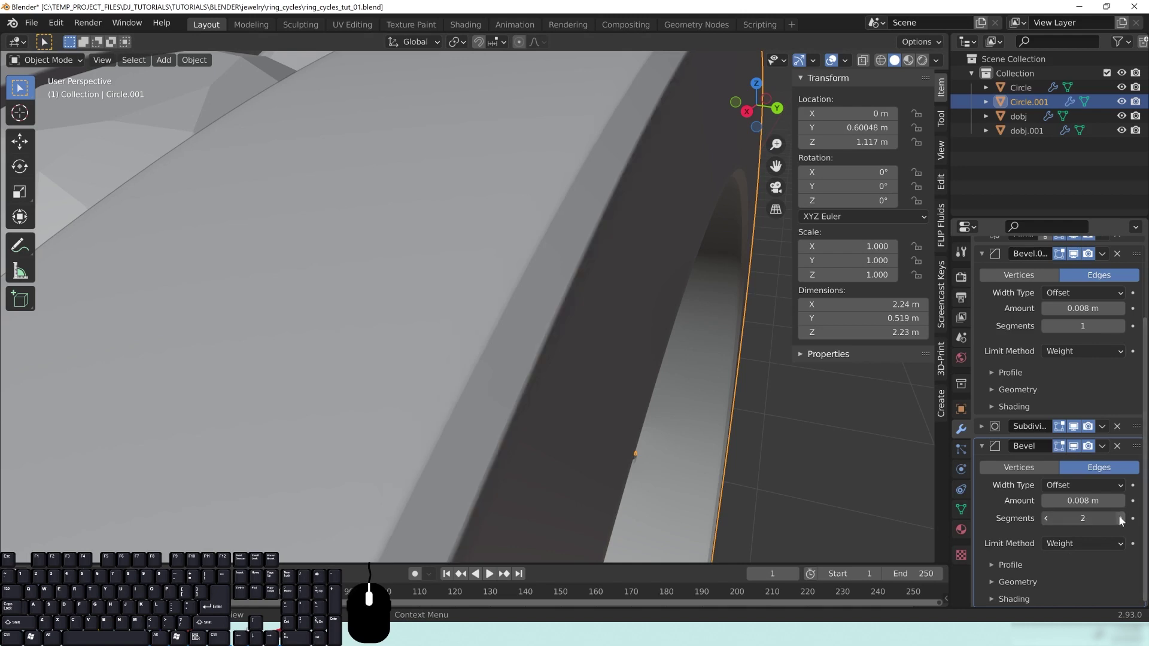
pyautogui.click(1121, 519)
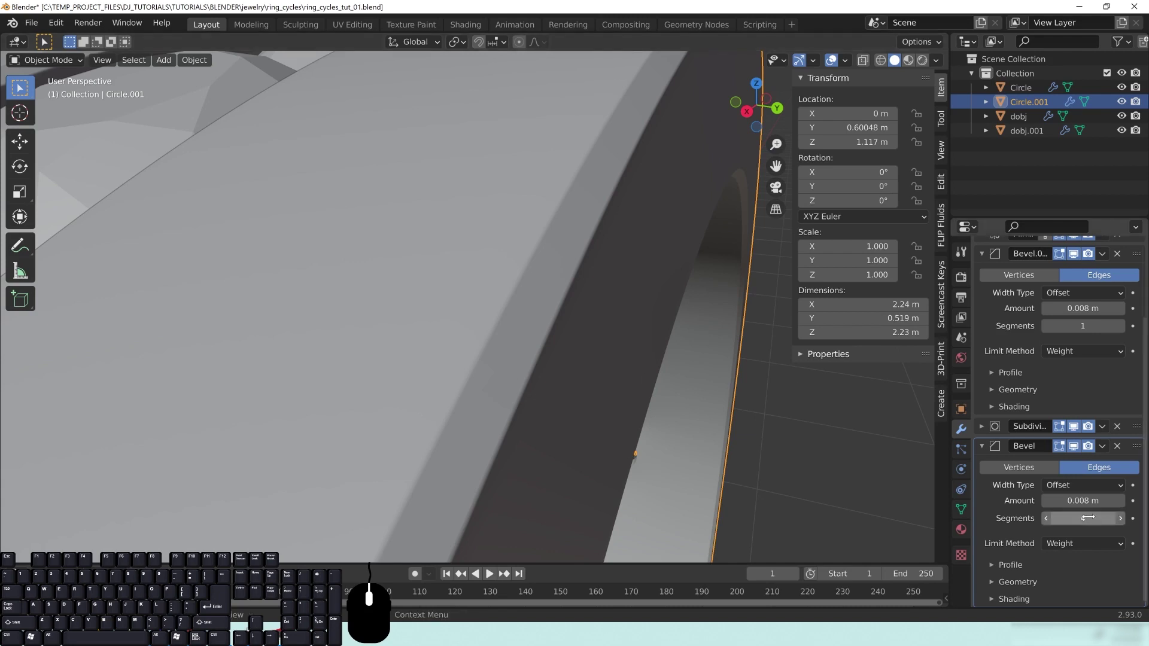
pyautogui.click(1068, 500)
pyautogui.hotkey('shift', 'Left')
pyautogui.write('5')
pyautogui.press('Return')
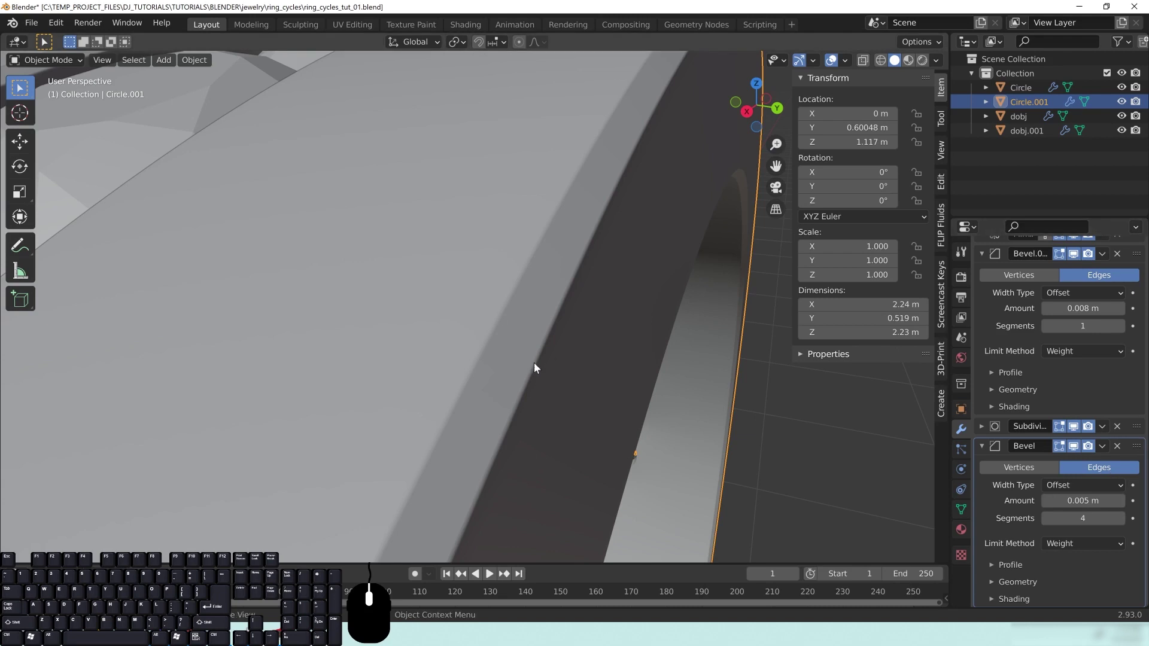
# Step: Try an amount of 0.011 m on the last Bevel modifier
pyautogui.click(1080, 501)
pyautogui.press('Left')
pyautogui.press('Left')
pyautogui.write('1')
pyautogui.press('Return')
pyautogui.click(1061, 501)
pyautogui.moveTo(1059, 500); pyautogui.dragTo(1064, 501)
pyautogui.write('1')
pyautogui.press('Return')
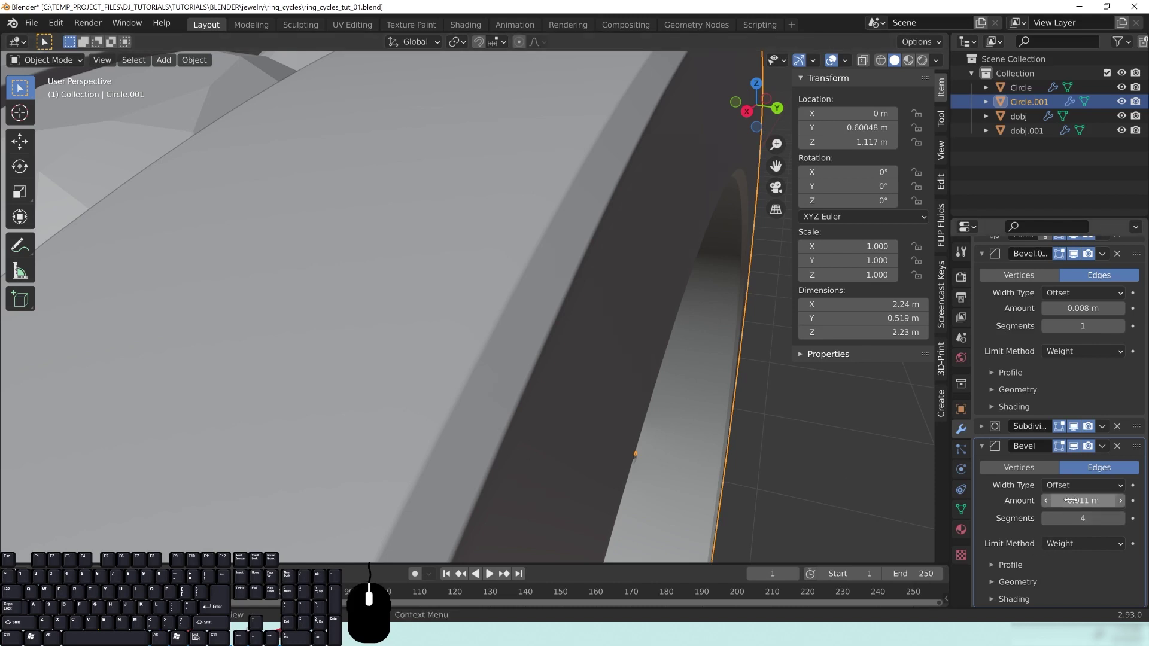
# Step: Examine the ring's outer edge and reduce the last Bevel modifier's amount to 0.0025 m
pyautogui.scroll(-5, 561, 372)
pyautogui.moveTo(560, 372); pyautogui.dragTo(484, 315, button='middle')
pyautogui.scroll(1, 492, 356)
pyautogui.moveTo(461, 341); pyautogui.dragTo(469, 343, button='middle')
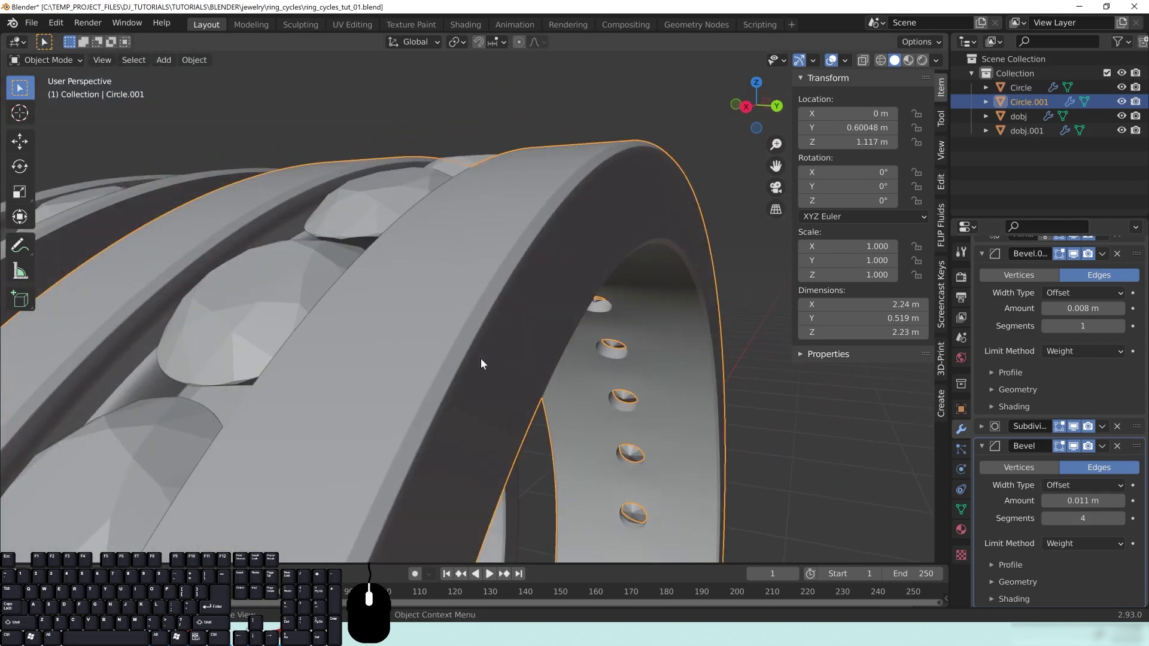
pyautogui.click(1060, 501)
pyautogui.click(1061, 501)
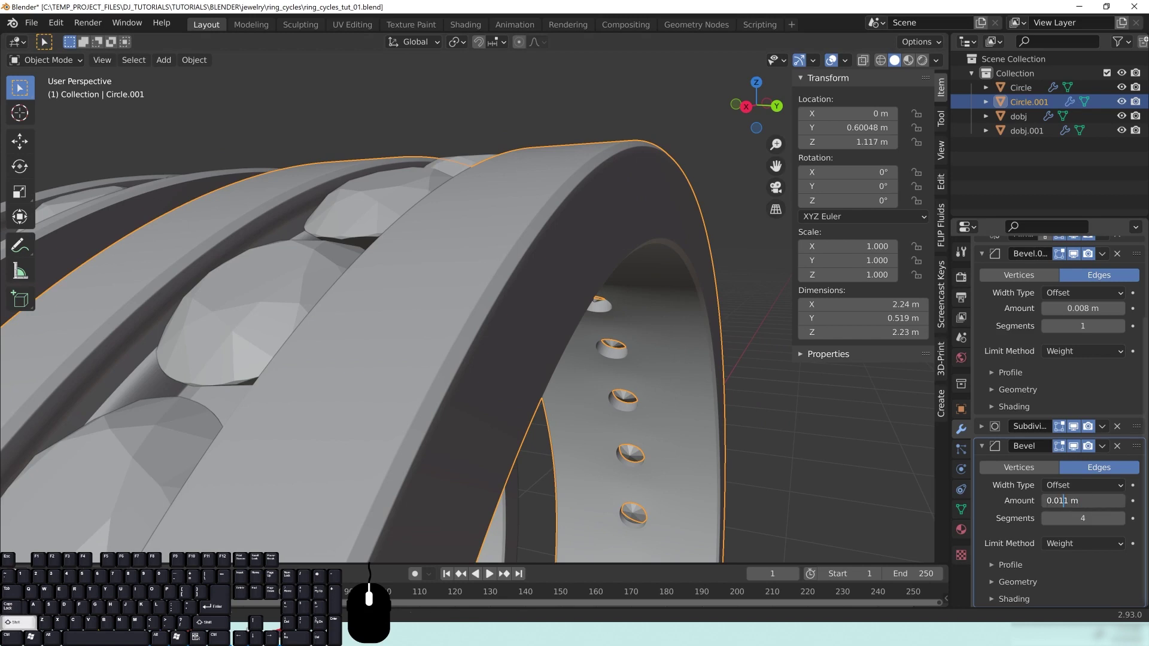
pyautogui.write('0')
pyautogui.hotkey('shift', 'Right')
pyautogui.write('25')
pyautogui.press('Return')
pyautogui.scroll(2, 519, 389)
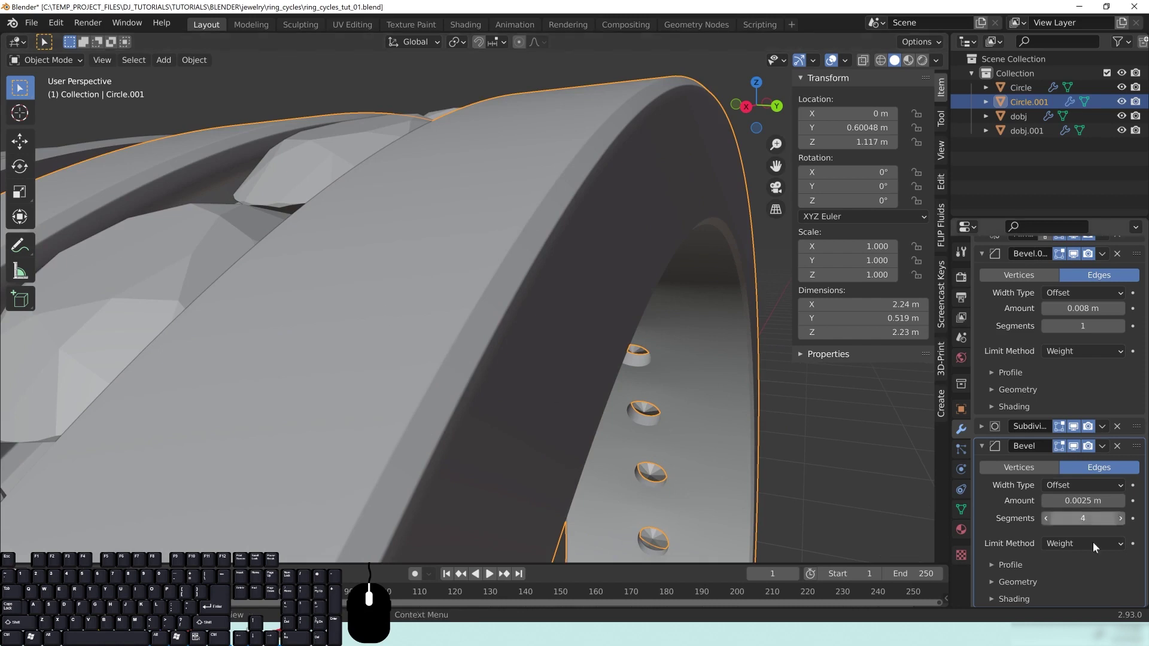
# Step: Set the last Bevel modifier's amount to 0.0005 m
pyautogui.click(1083, 503)
pyautogui.click(1068, 502)
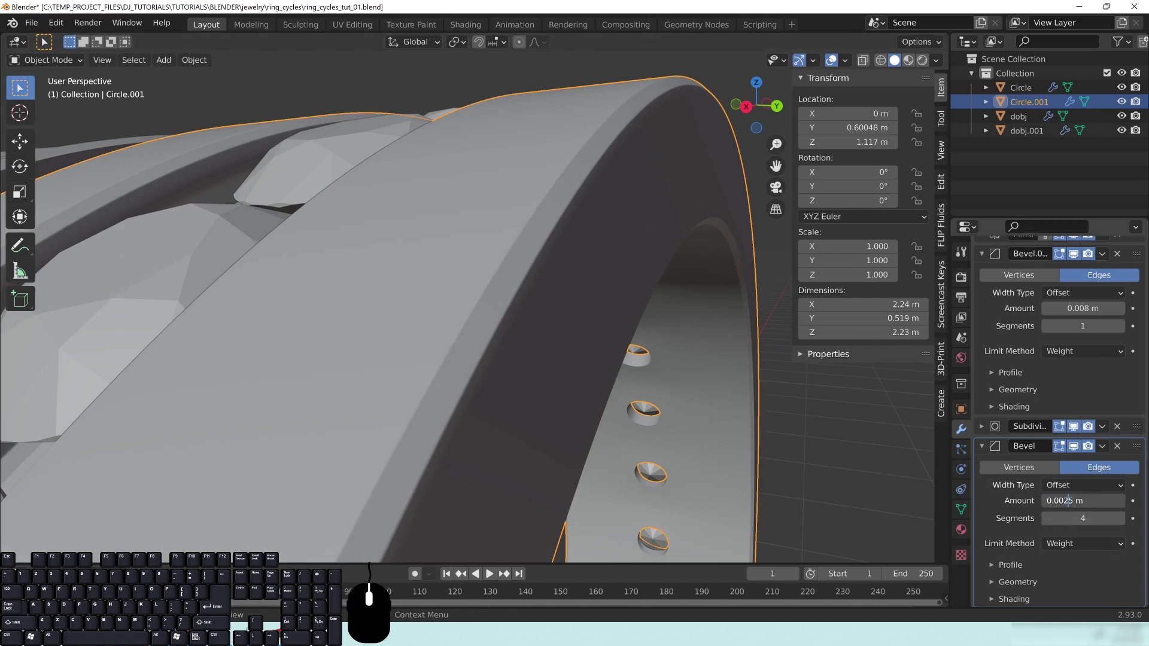
pyautogui.hotkey('shift', 'Left')
pyautogui.press('Return')
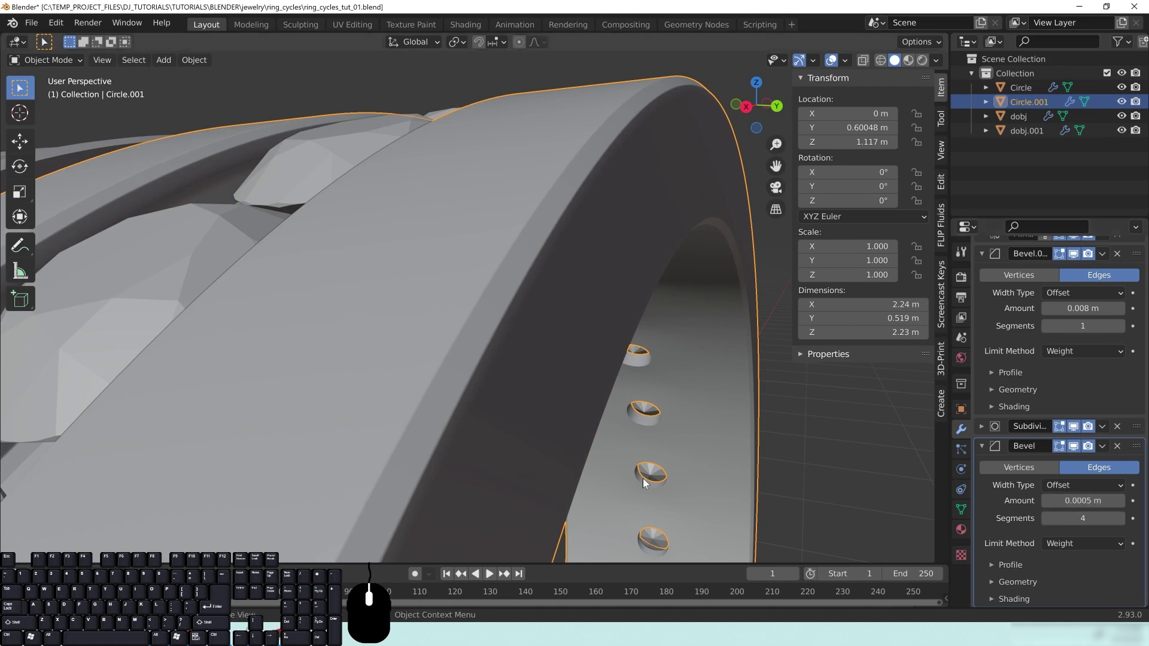
# Step: Examine the wider ring's outer edge up close and hide the last Bevel modifier in the viewport for comparison
pyautogui.scroll(-6, 508, 339)
pyautogui.moveTo(509, 341); pyautogui.dragTo(518, 420, button='middle')
pyautogui.scroll(2, 537, 397)
pyautogui.scroll(1, 606, 285)
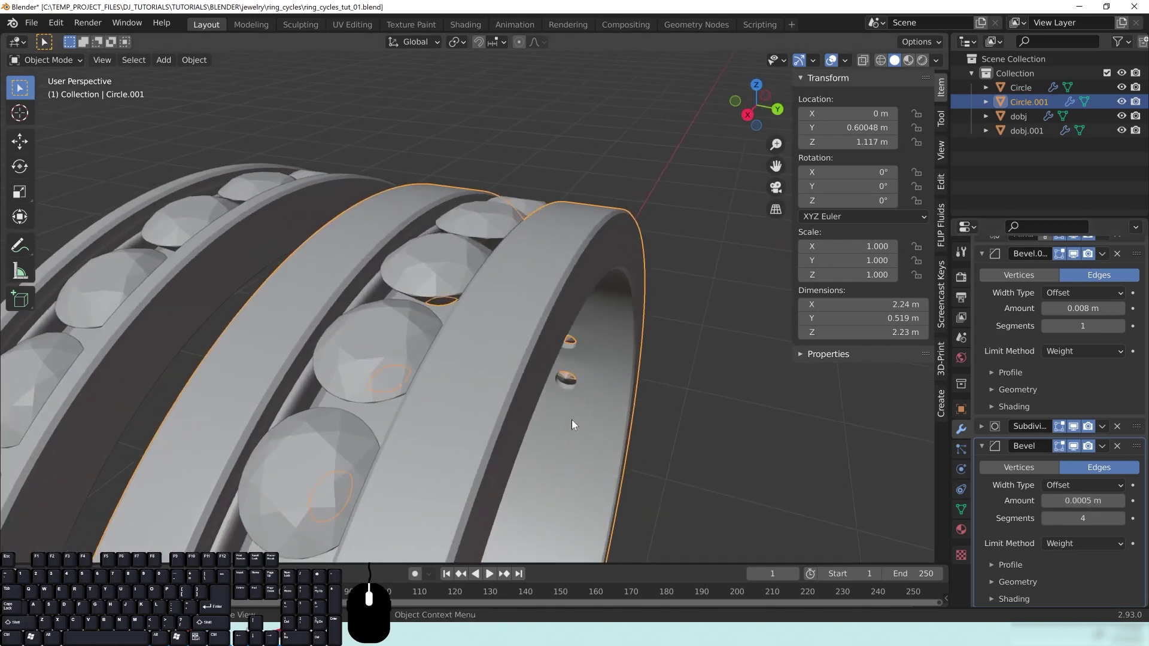
pyautogui.scroll(3, 572, 419)
pyautogui.keyDown('shift'); pyautogui.moveTo(621, 419); pyautogui.dragTo(615, 345, button='middle'); pyautogui.keyUp('shift')
pyautogui.scroll(2, 619, 315)
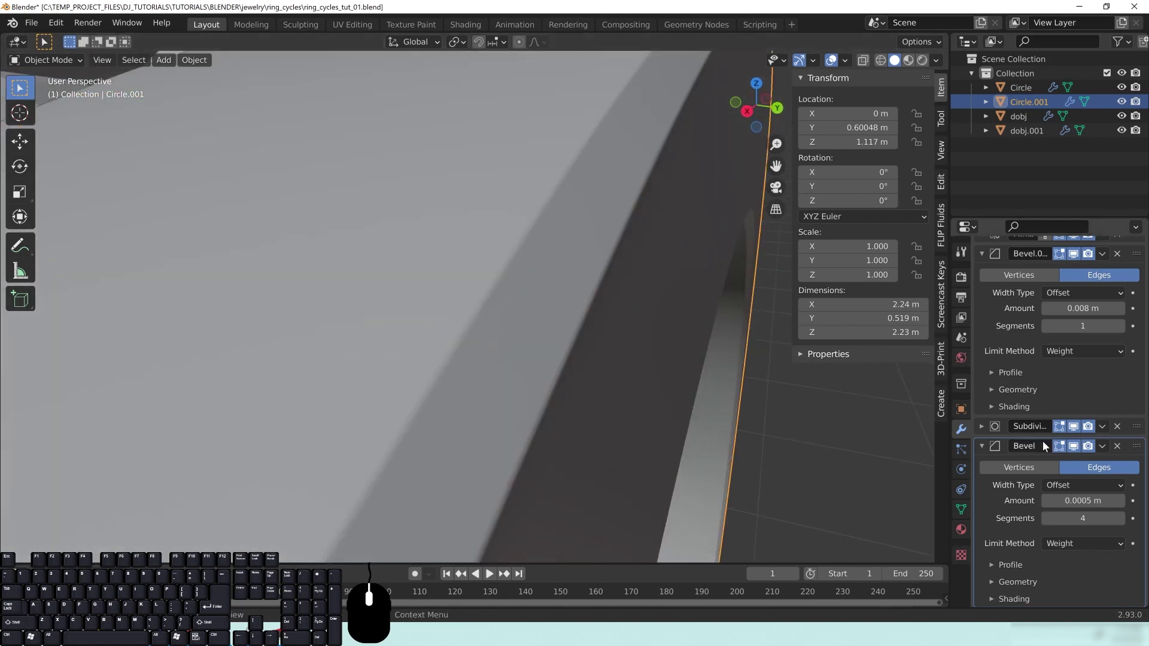
pyautogui.click(1073, 445)
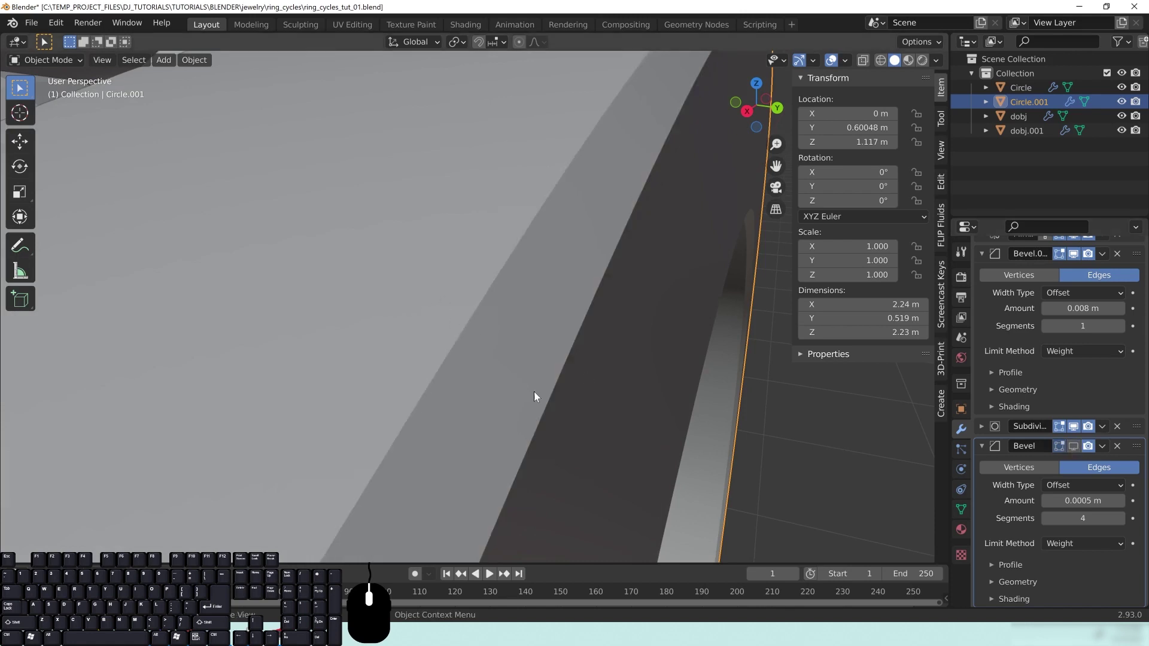
# Step: Show the wider ring's last Bevel modifier in the viewport again and set its Subdivision modifier's viewport levels to 2
pyautogui.click(1072, 446)
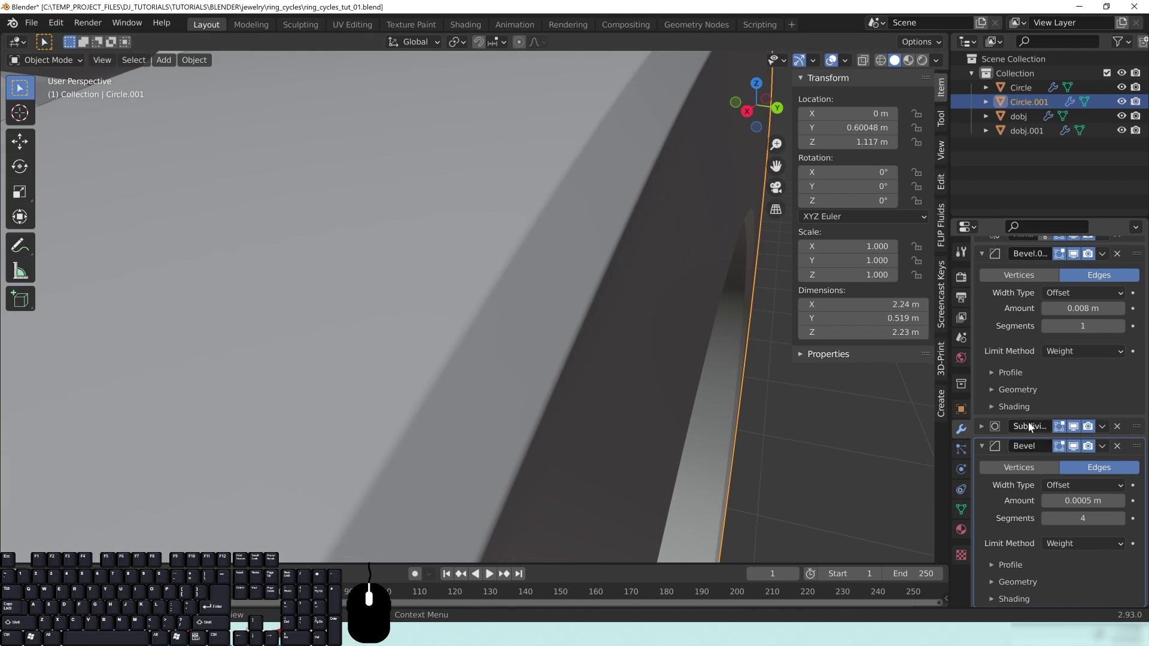
pyautogui.click(982, 426)
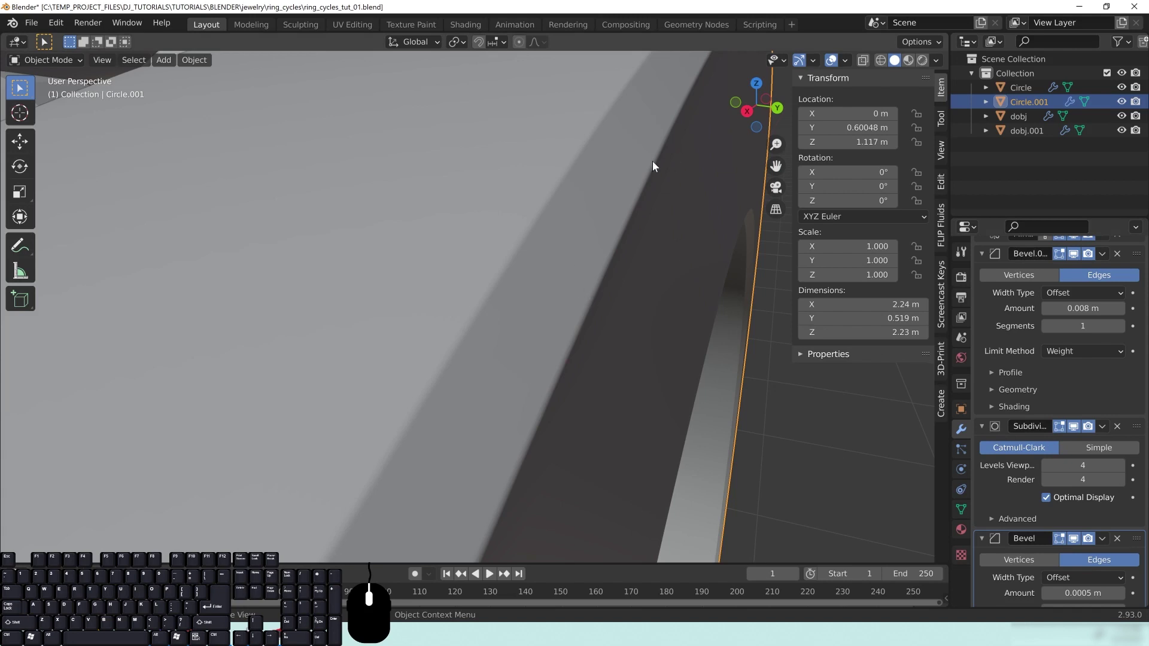
pyautogui.click(1047, 466)
pyautogui.click(1047, 466)
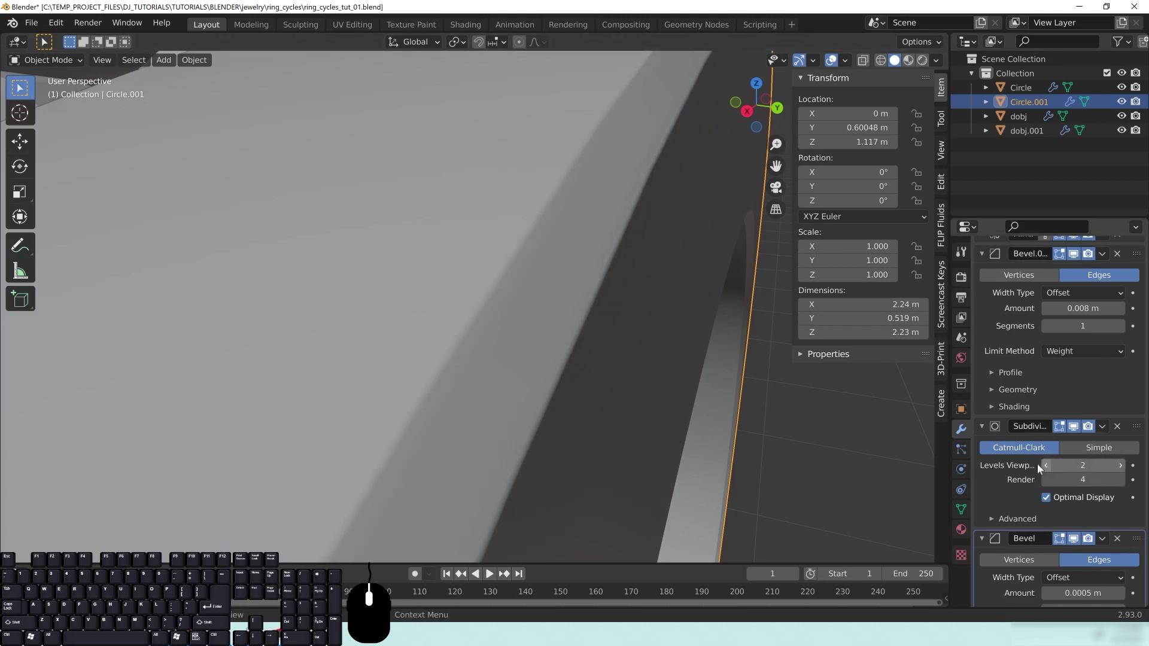
pyautogui.scroll(-8, 604, 329)
pyautogui.moveTo(509, 357); pyautogui.dragTo(537, 313, button='middle')
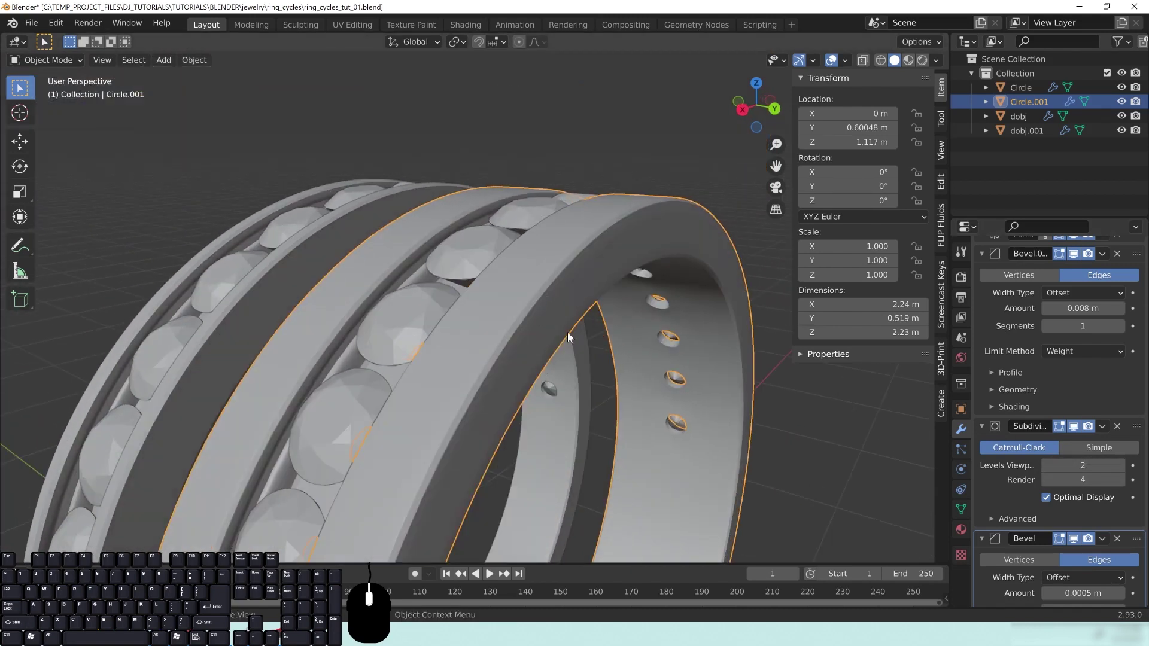
pyautogui.click(982, 426)
pyautogui.click(982, 445)
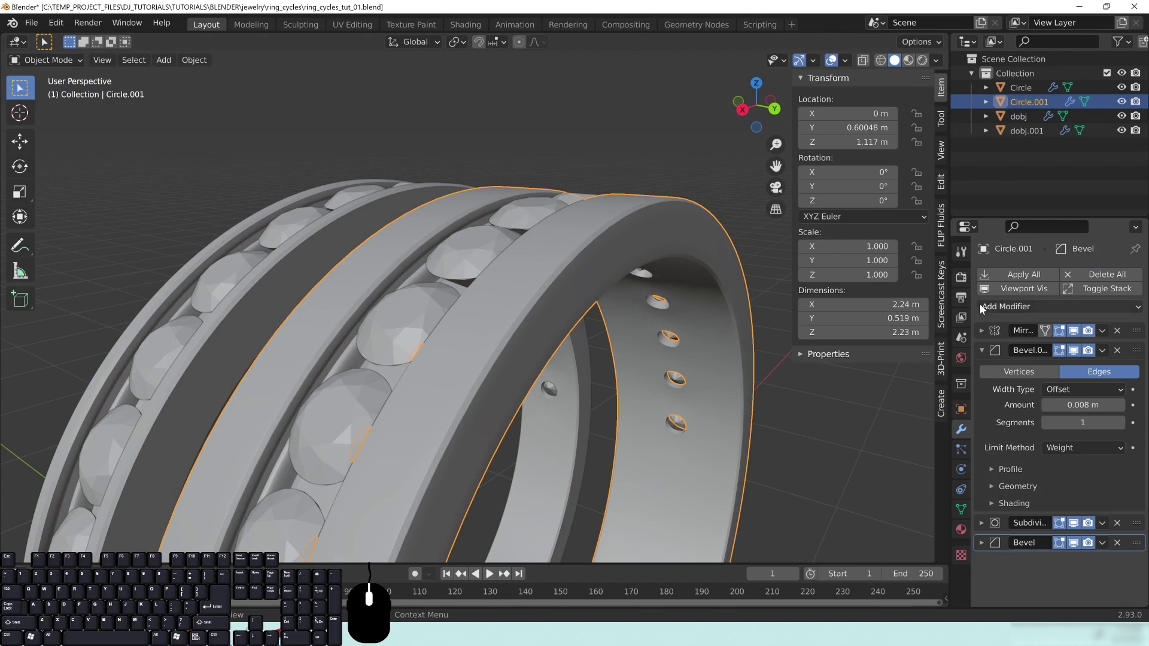
pyautogui.click(982, 350)
# Step: Duplicate the narrower ring's Bevel modifier and move the copy below its Subdivision modifier
pyautogui.scroll(5, 490, 324)
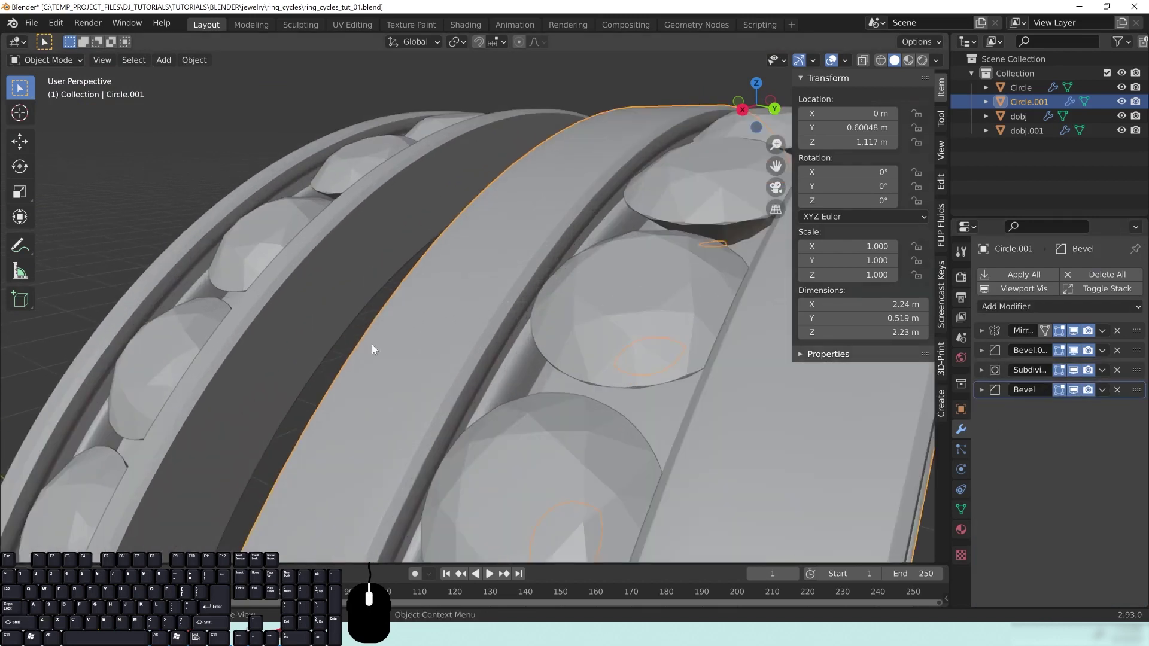
pyautogui.keyDown('shift'); pyautogui.moveTo(372, 343); pyautogui.dragTo(437, 310, button='middle'); pyautogui.keyUp('shift')
pyautogui.click(437, 310)
pyautogui.scroll(3, 469, 365)
pyautogui.keyDown('shift'); pyautogui.moveTo(469, 365); pyautogui.dragTo(625, 396, button='middle'); pyautogui.keyUp('shift')
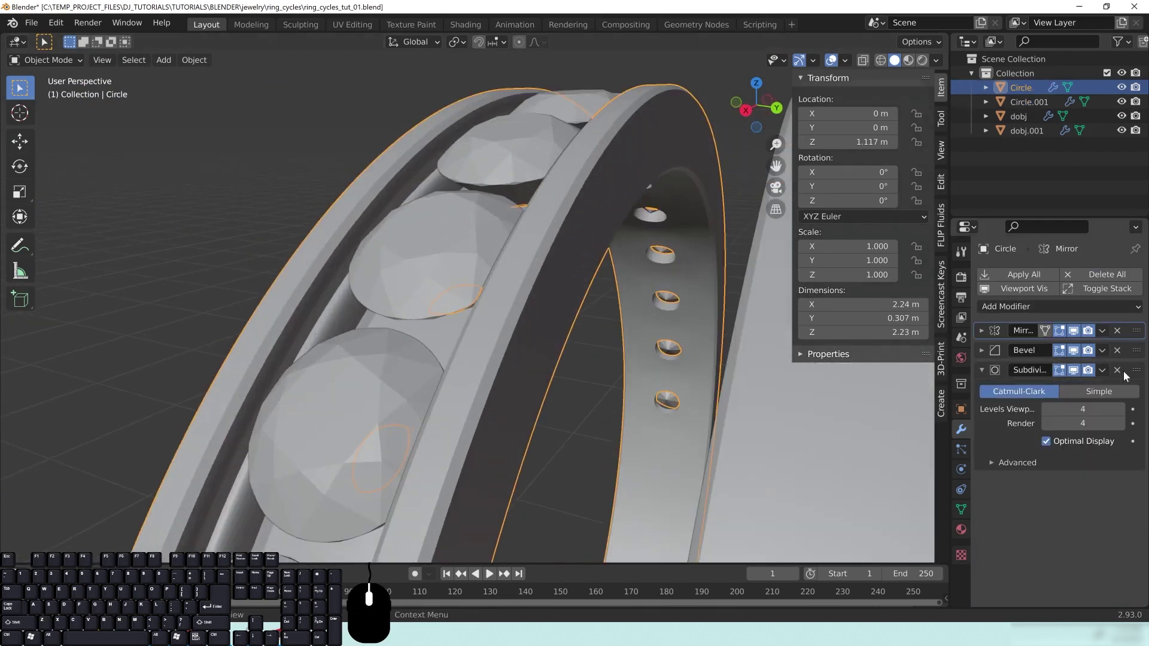
pyautogui.click(1103, 350)
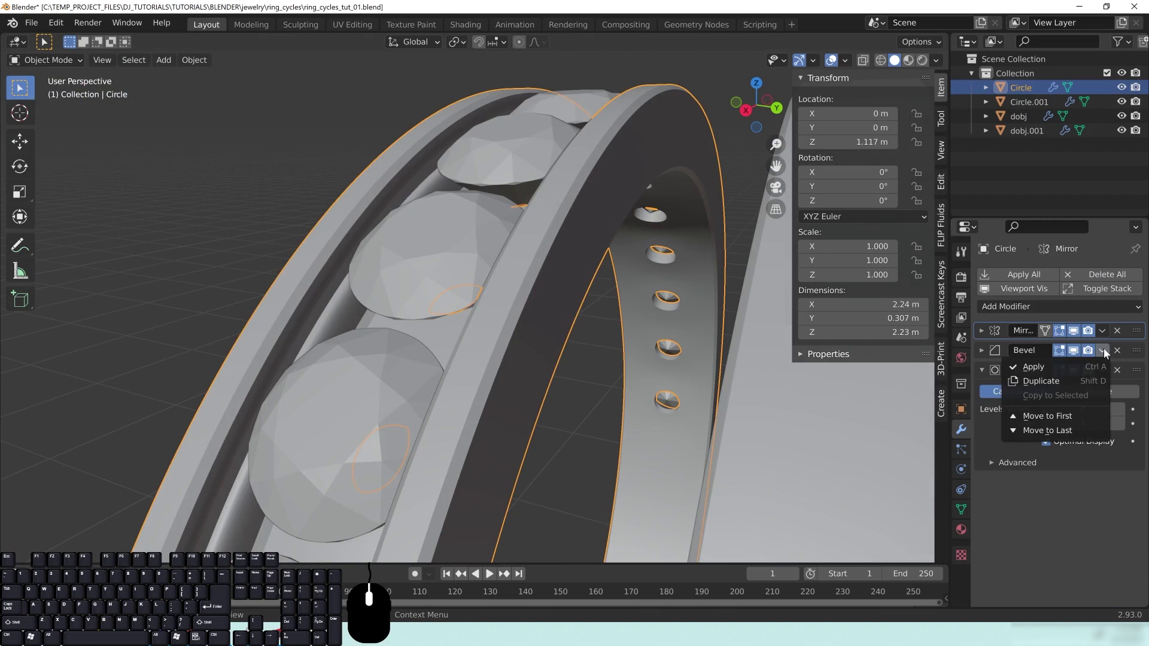
pyautogui.click(1054, 380)
pyautogui.moveTo(1136, 371); pyautogui.dragTo(1135, 508)
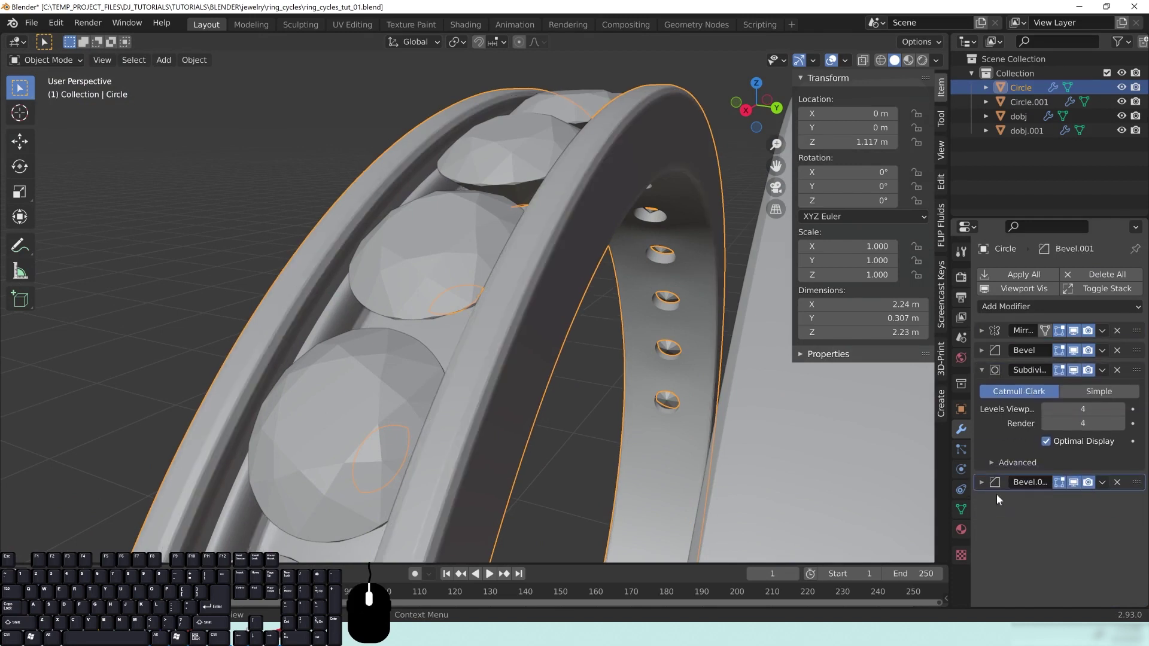
# Step: Set the amount of the narrower ring's duplicated Bevel modifier to 0.0005 m
pyautogui.click(982, 483)
pyautogui.click(1071, 537)
pyautogui.click(1063, 537)
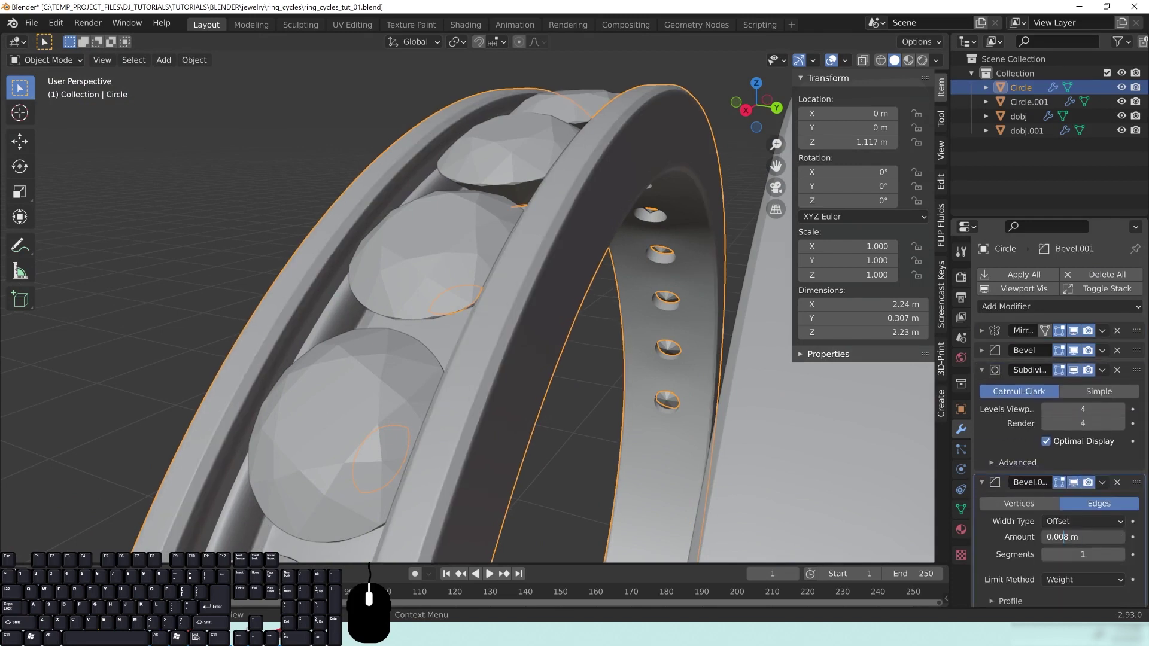
pyautogui.press('Delete')
pyautogui.write('05')
pyautogui.press('Return')
# Step: Set the duplicated Bevel modifier's segments to 4 and deselect the ring
pyautogui.scroll(3, 648, 425)
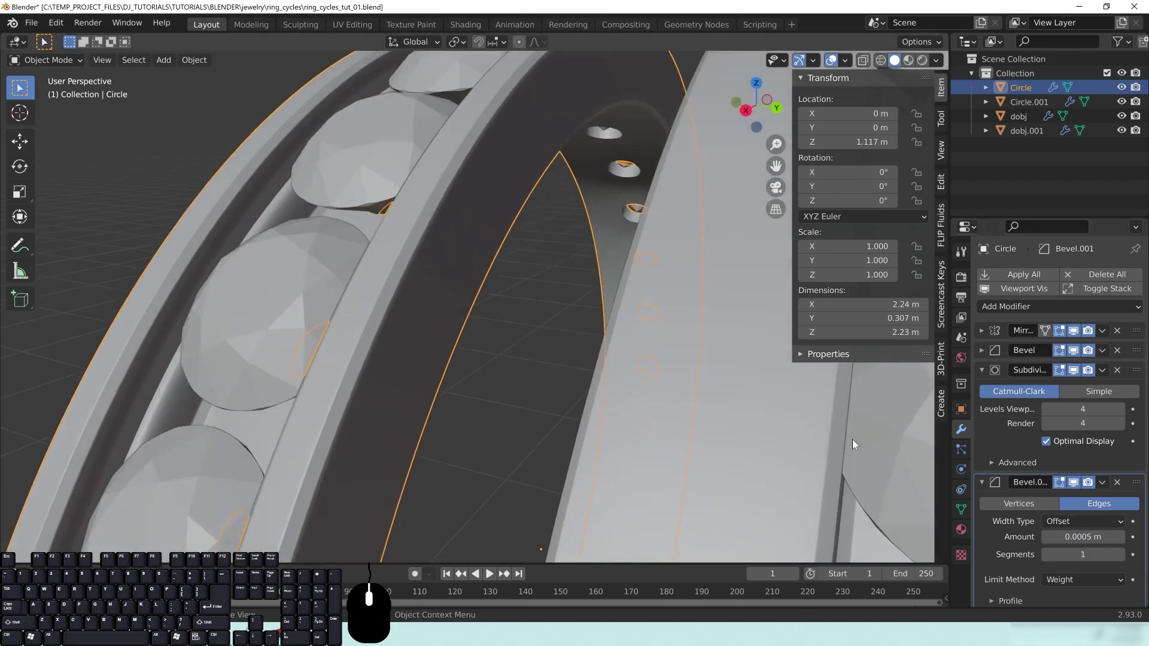
pyautogui.click(1120, 554)
pyautogui.click(1120, 555)
pyautogui.click(1120, 555)
pyautogui.scroll(-5, 416, 328)
pyautogui.hotkey('alt', 'a')
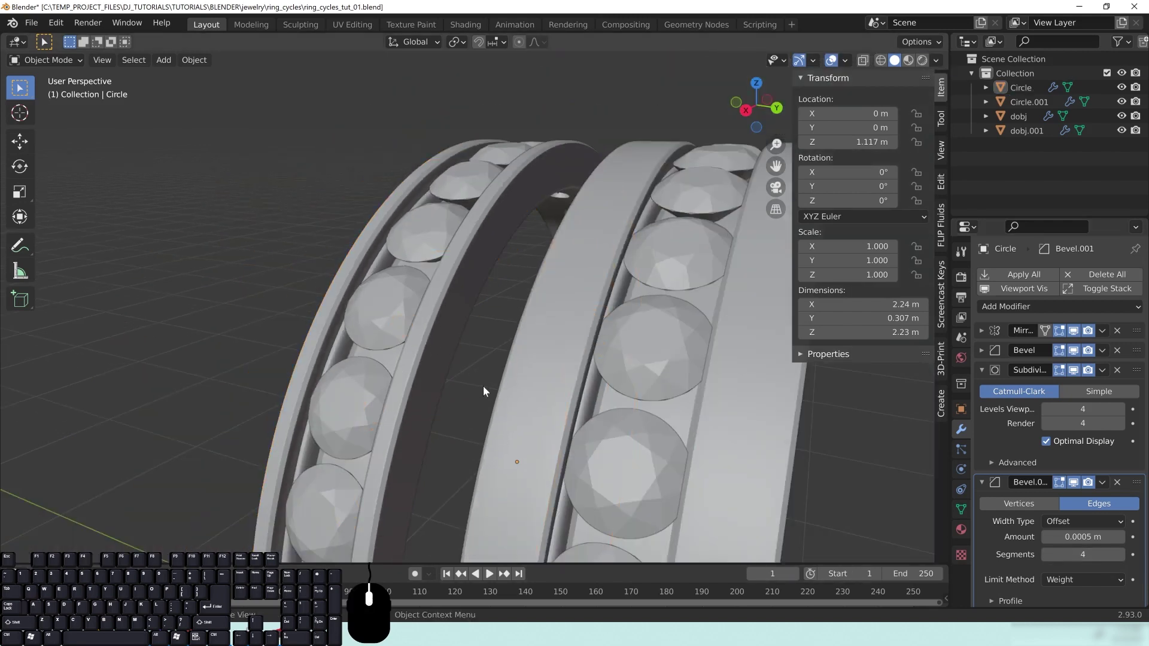
# Step: Set the viewport levels of the narrower ring's Subdivision modifier to 2
pyautogui.scroll(3, 439, 311)
pyautogui.click(1047, 409)
pyautogui.click(1047, 409)
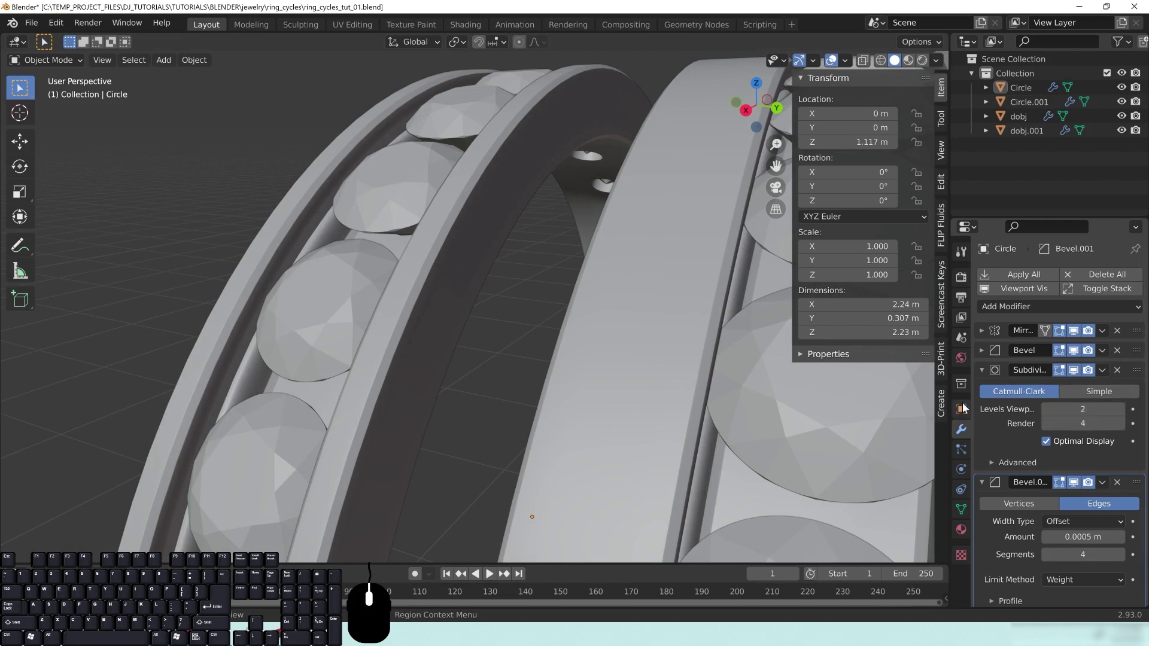
pyautogui.click(982, 372)
pyautogui.click(982, 390)
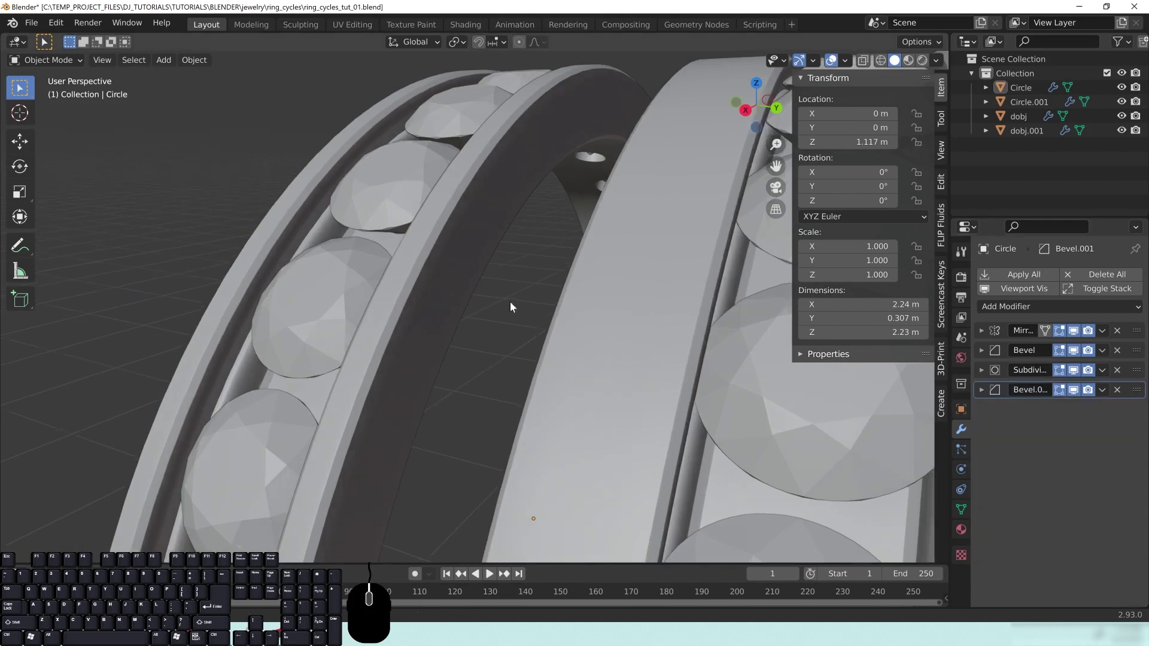
# Step: Examine the bevelled edges and overall shape of both rings from several angles
pyautogui.scroll(-2, 503, 297)
pyautogui.scroll(-2, 495, 292)
pyautogui.keyDown('shift'); pyautogui.moveTo(629, 385); pyautogui.dragTo(594, 361, button='middle'); pyautogui.keyUp('shift')
pyautogui.hotkey('alt', 'a')
pyautogui.moveTo(632, 403); pyautogui.dragTo(621, 401, button='middle')
pyautogui.keyDown('shift'); pyautogui.moveTo(621, 401); pyautogui.dragTo(602, 382, button='middle'); pyautogui.keyUp('shift')
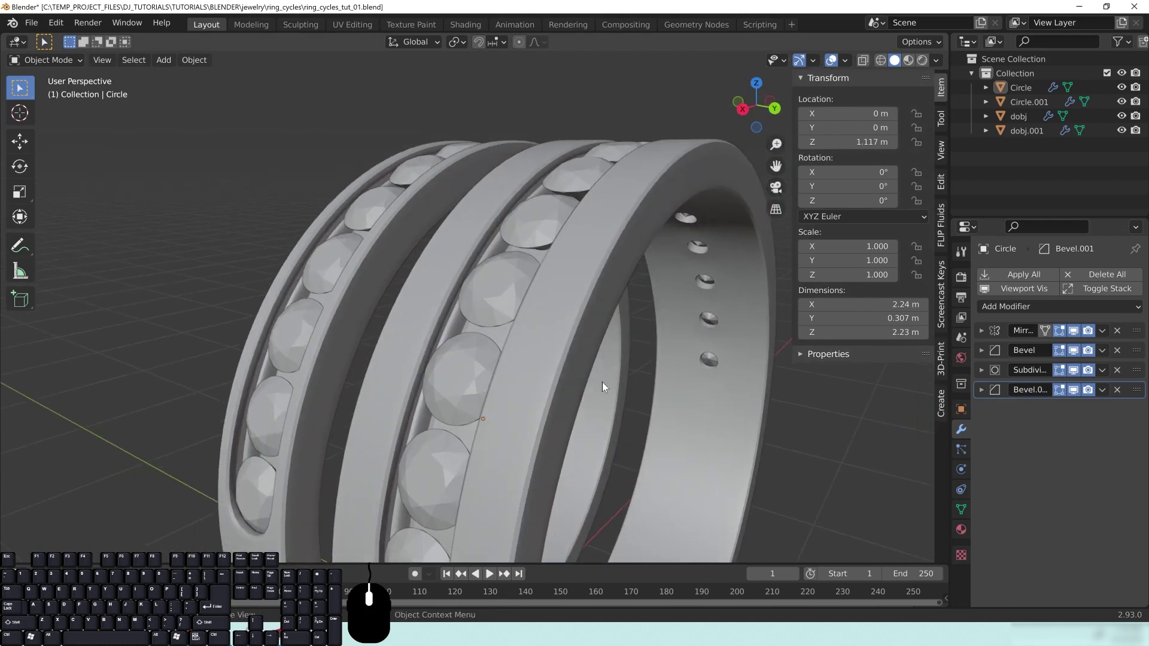
pyautogui.scroll(-5, 465, 218)
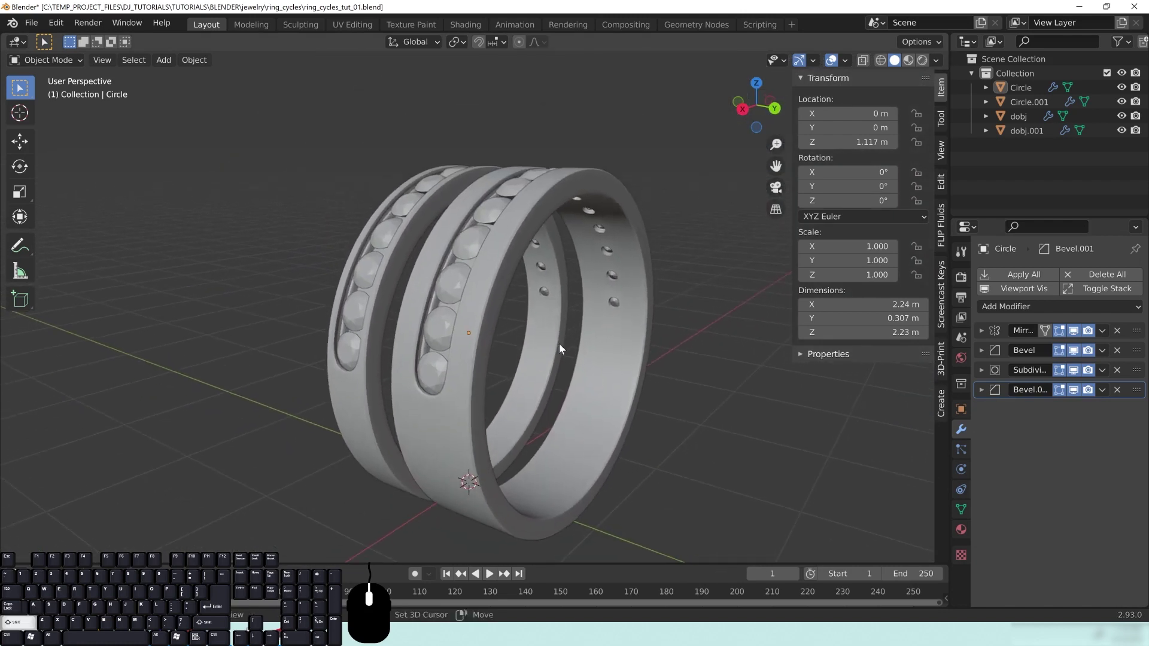
pyautogui.moveTo(400, 344); pyautogui.dragTo(394, 231, button='middle')
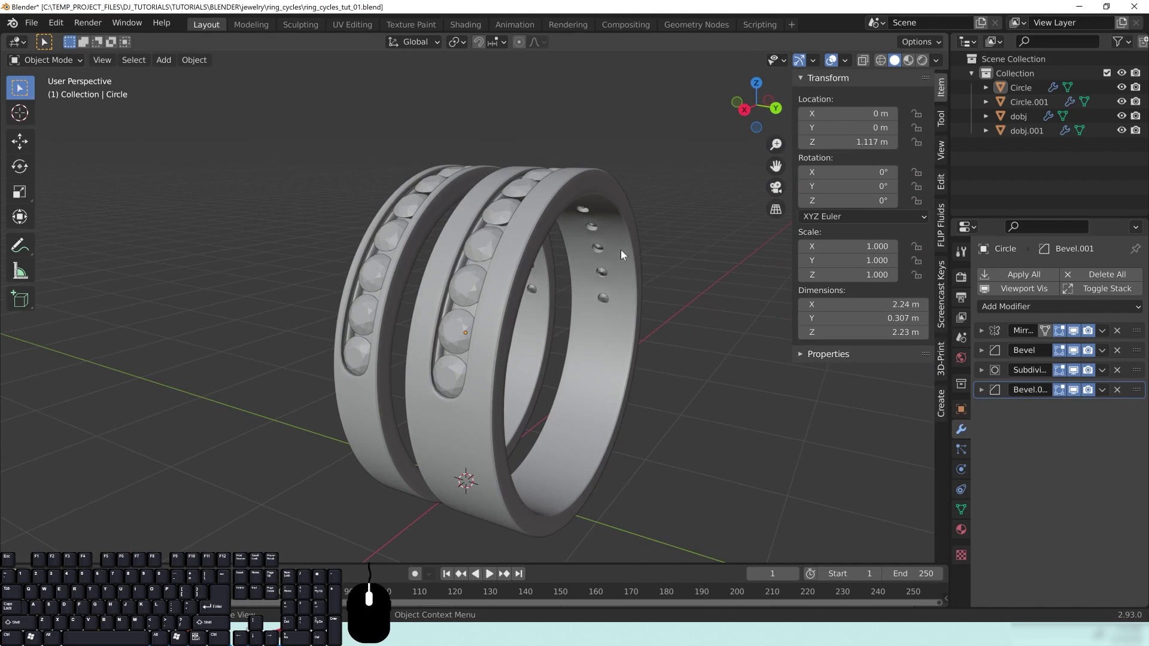
pyautogui.moveTo(615, 159); pyautogui.dragTo(570, 119, button='middle')
pyautogui.scroll(1, 576, 191)
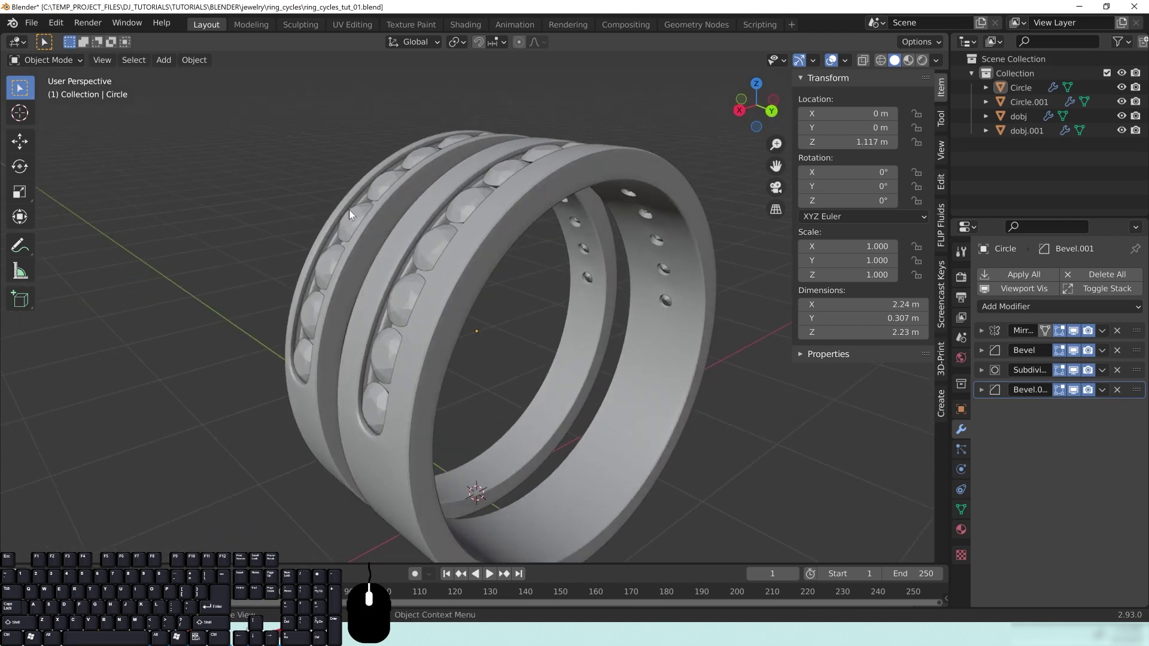
pyautogui.moveTo(497, 252); pyautogui.dragTo(580, 281, button='middle')
# Step: Preview both rings in Material Preview and Rendered shading, and return the viewport to Solid shading
pyautogui.press('z')
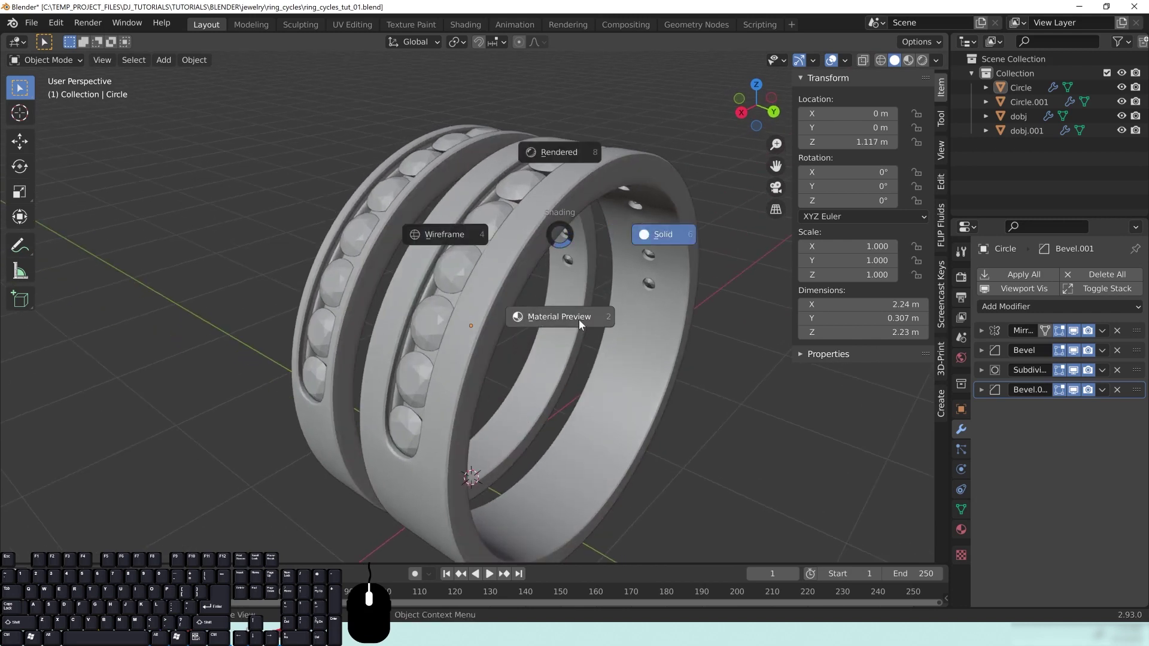
pyautogui.press('2')
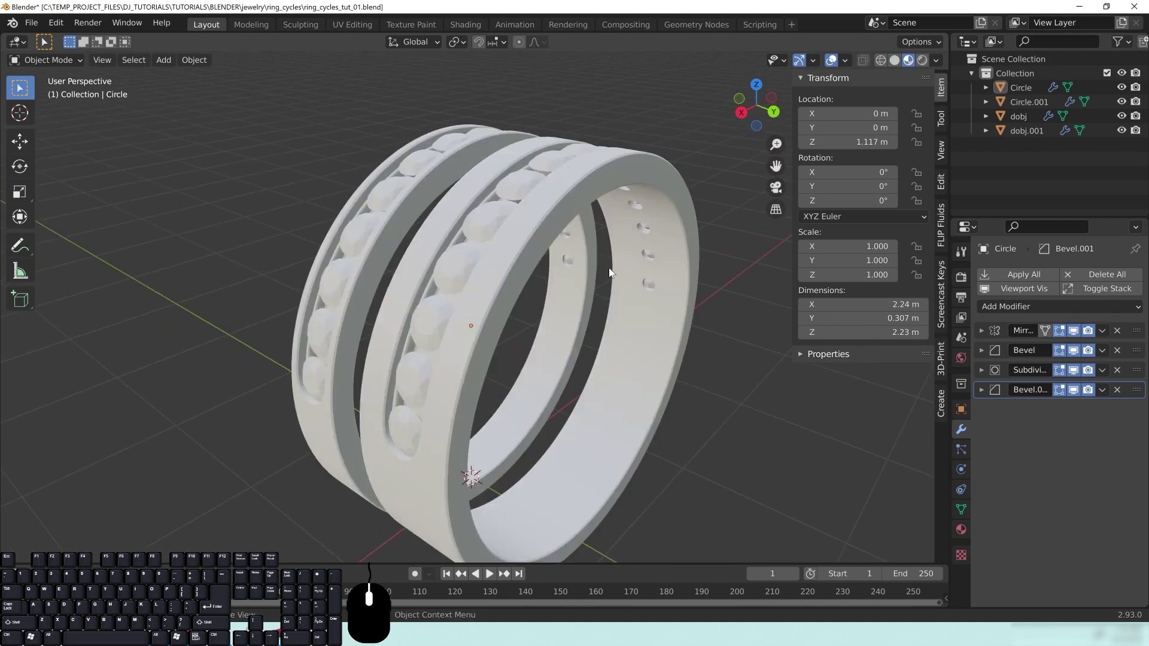
pyautogui.moveTo(519, 331); pyautogui.dragTo(587, 105, button='middle')
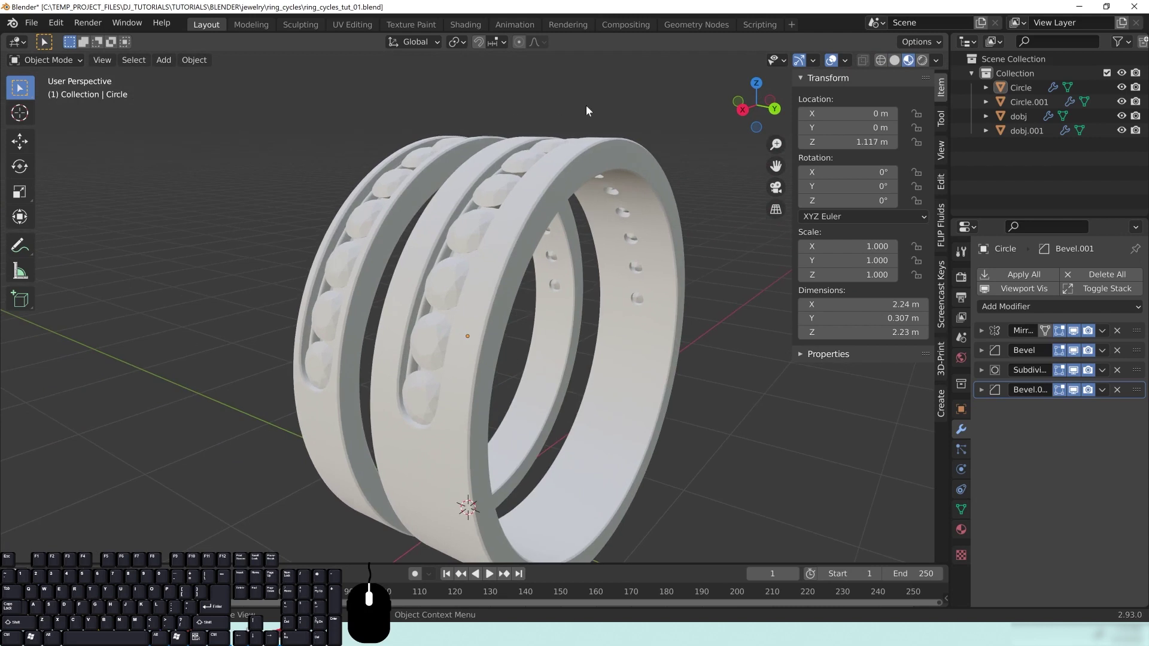
pyautogui.moveTo(603, 184); pyautogui.dragTo(289, 235, button='middle')
pyautogui.moveTo(658, 277); pyautogui.dragTo(423, 378, button='middle')
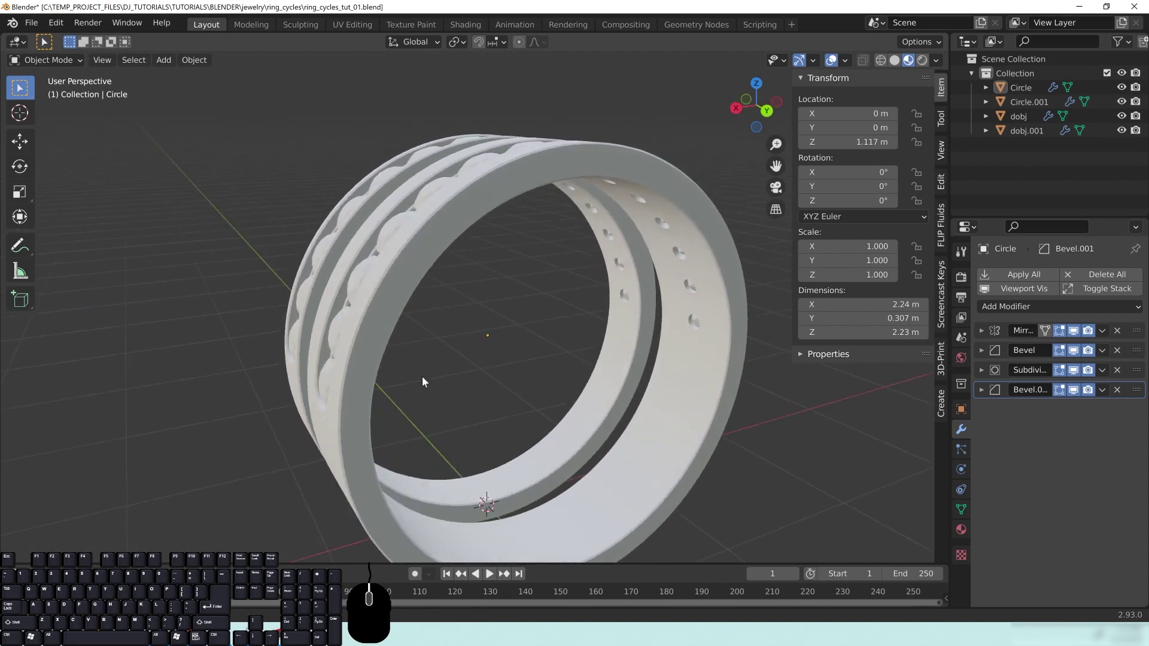
pyautogui.moveTo(296, 324); pyautogui.dragTo(508, 343, button='middle')
pyautogui.press('z')
pyautogui.click(501, 280)
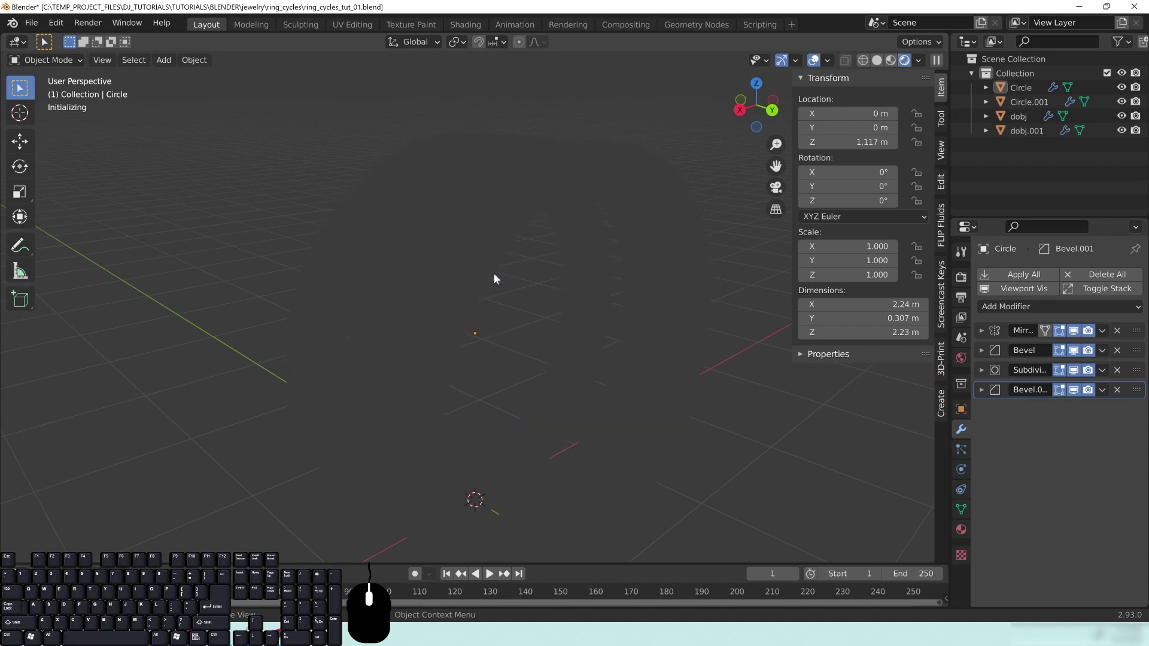
pyautogui.moveTo(600, 308); pyautogui.dragTo(485, 305, button='middle')
pyautogui.press('z')
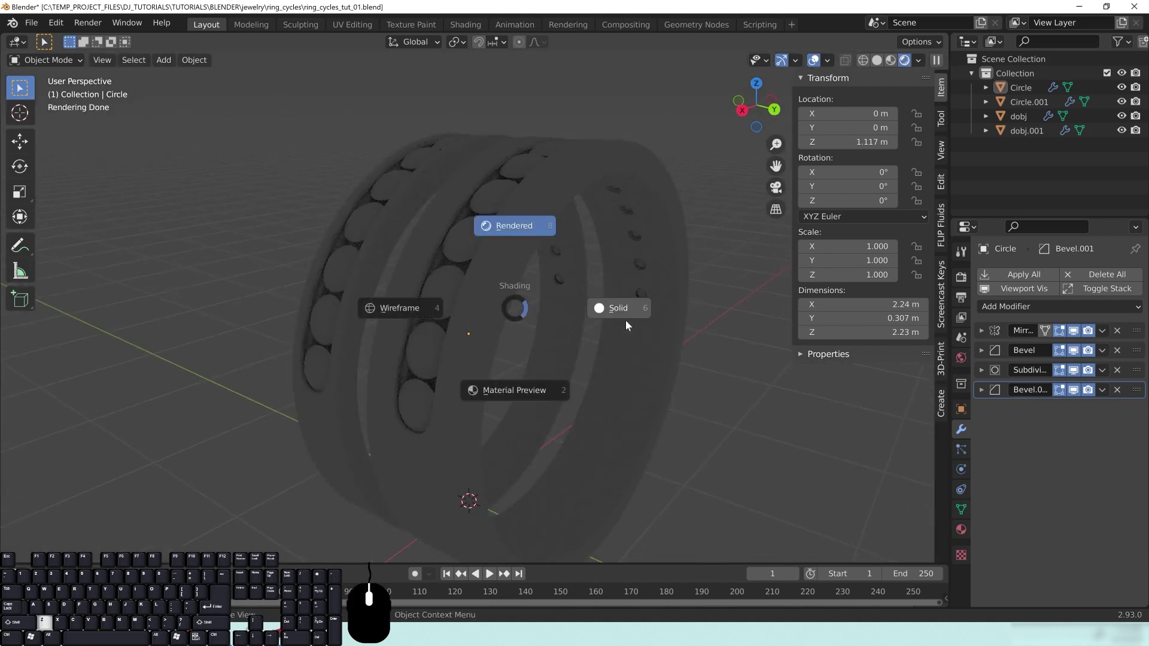
pyautogui.click(613, 309)
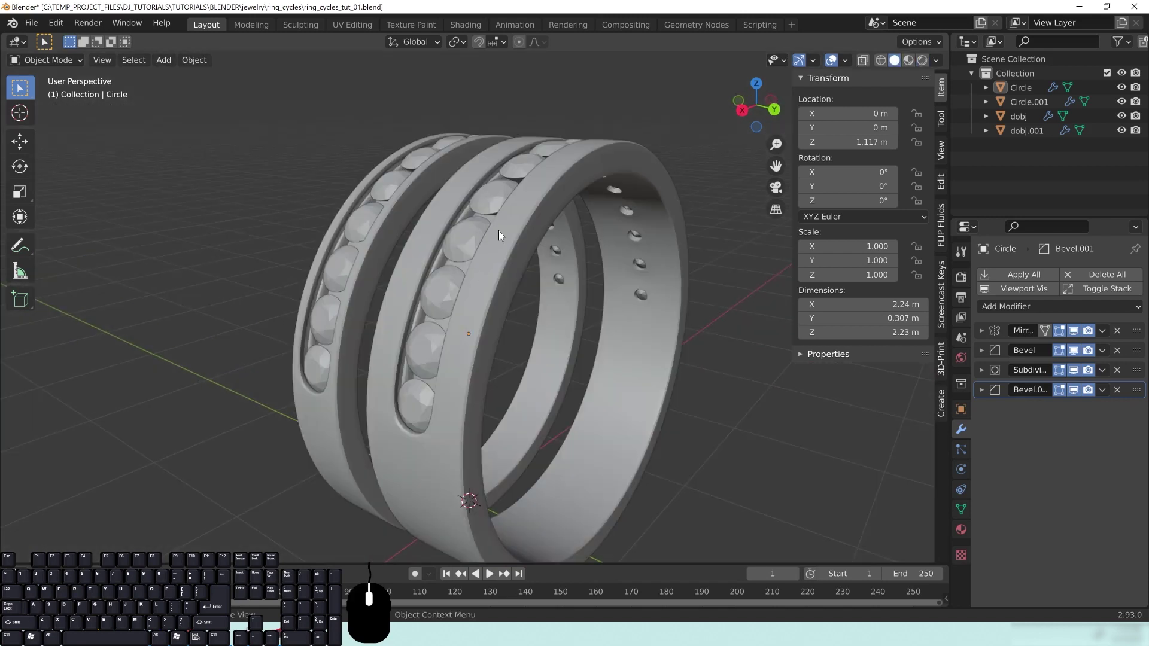
pyautogui.moveTo(498, 232); pyautogui.dragTo(554, 269, button='middle')
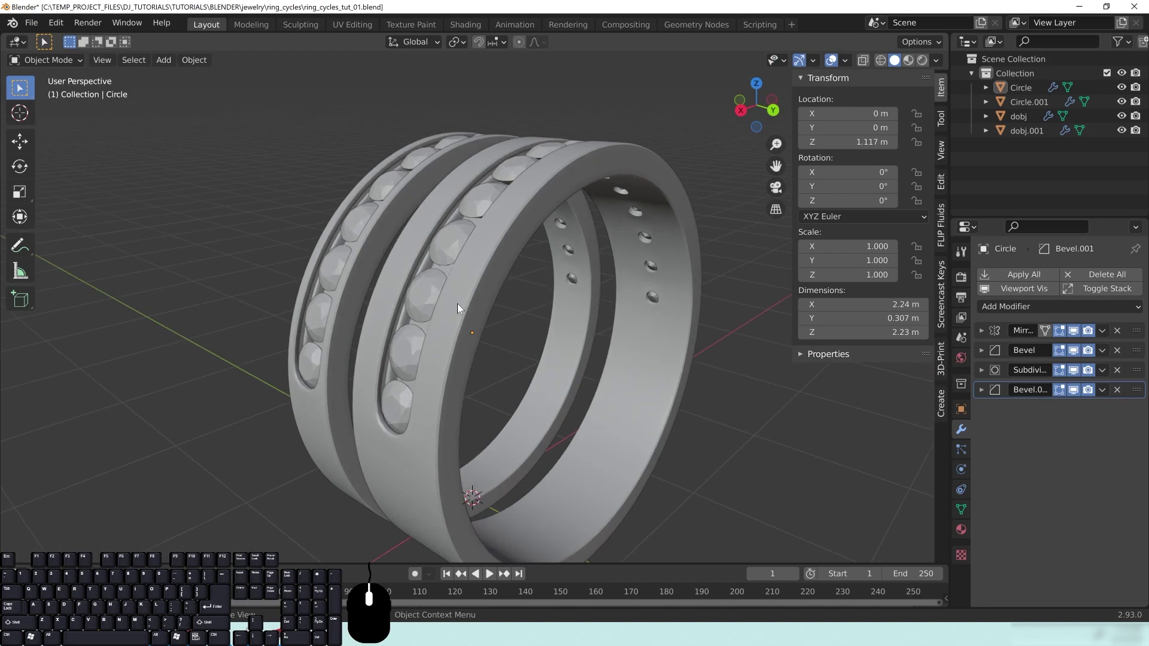
pyautogui.moveTo(466, 347); pyautogui.dragTo(465, 350, button='middle')
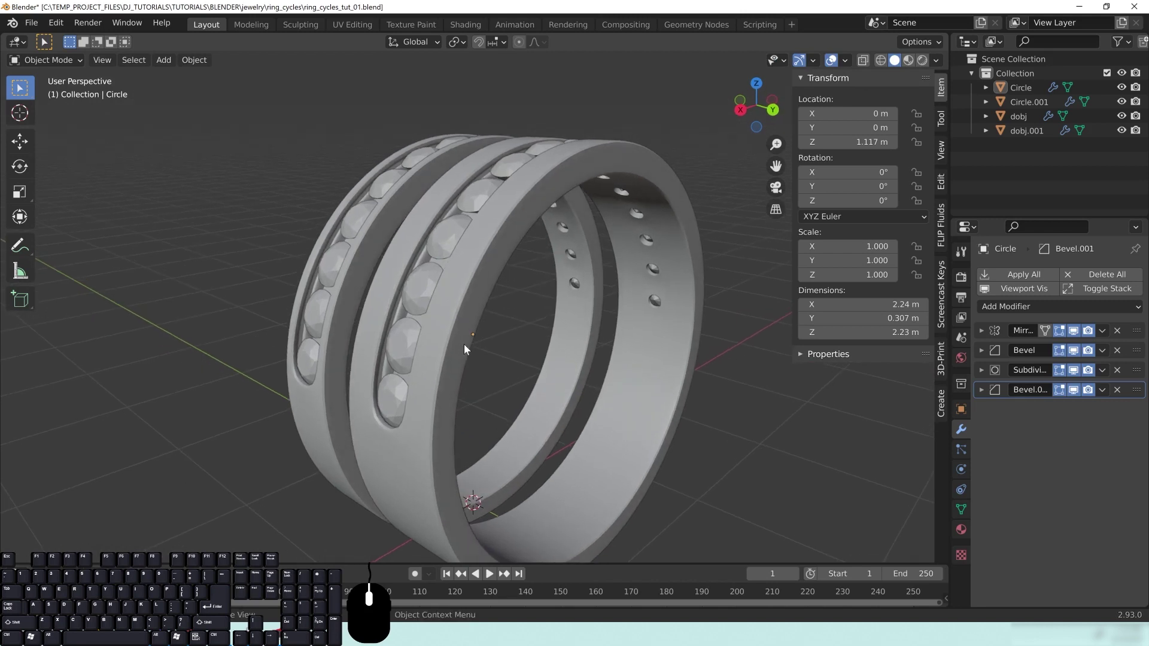
# Step: Add an Environment Texture to the World background's color
pyautogui.click(961, 358)
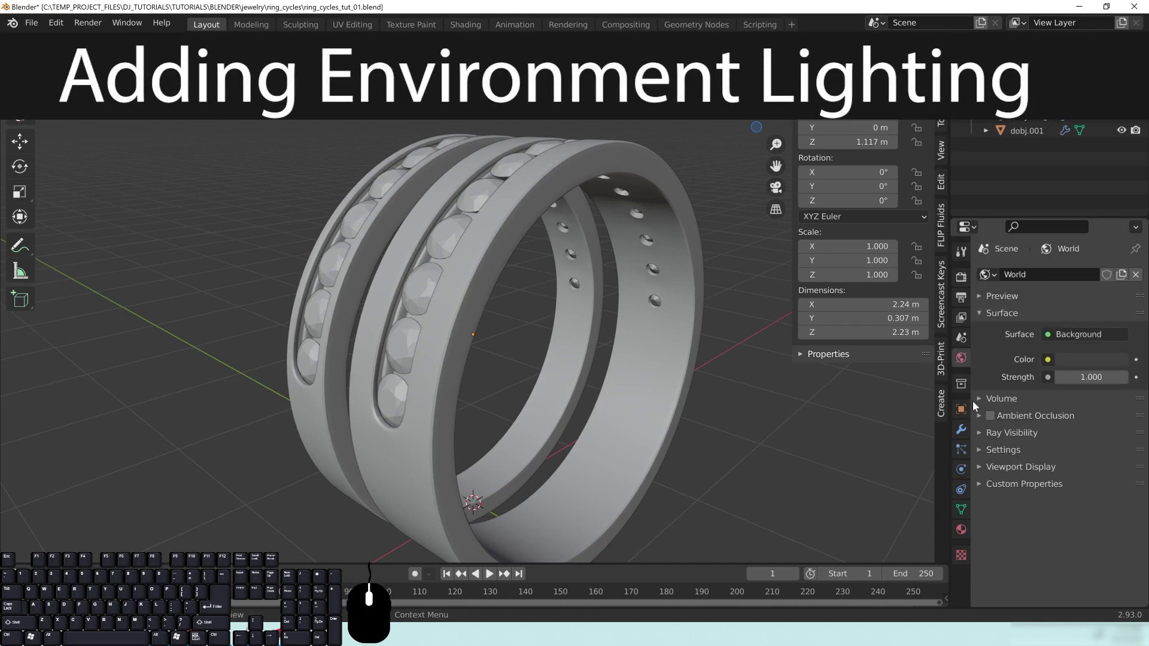
pyautogui.click(1001, 314)
pyautogui.click(1048, 359)
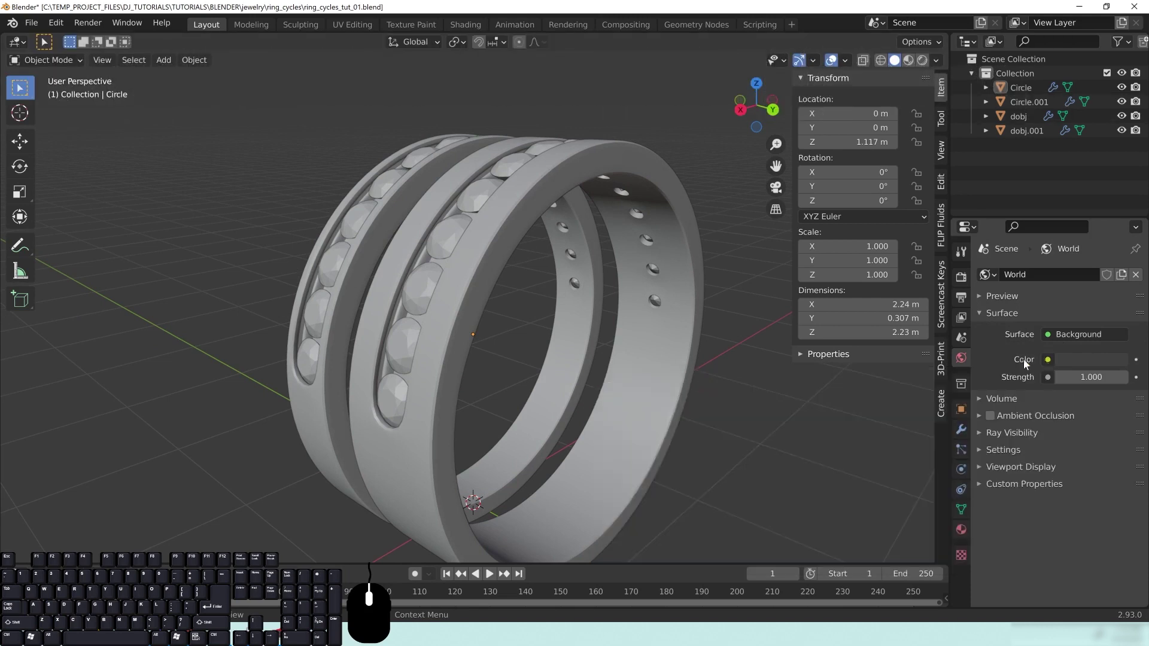
pyautogui.click(1046, 361)
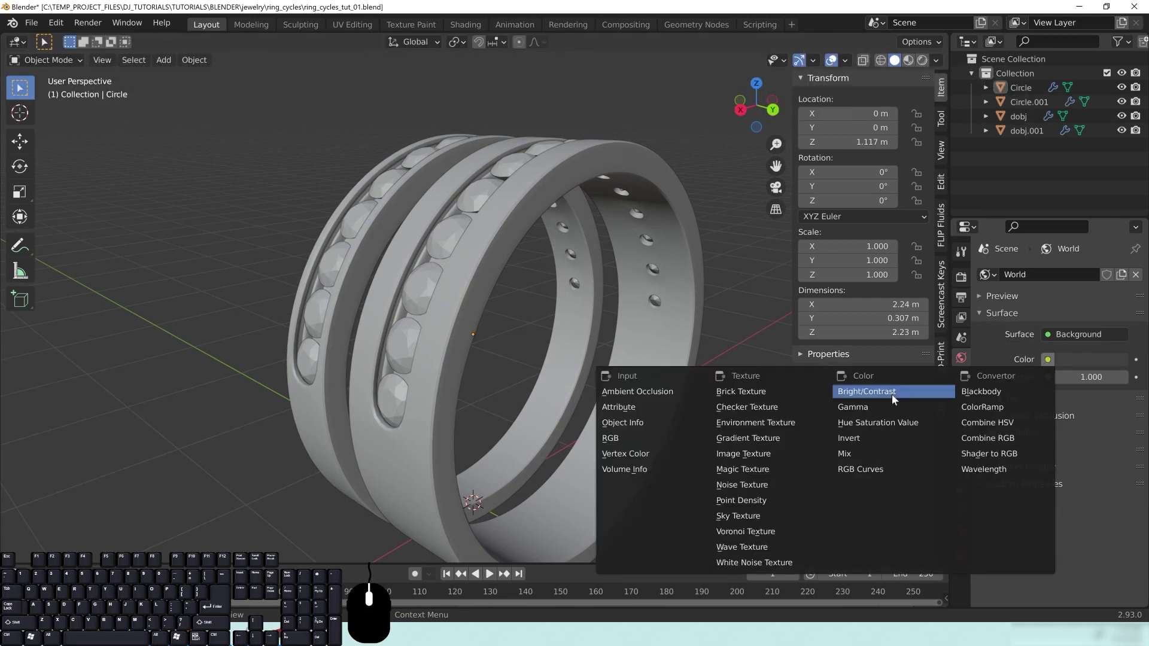
pyautogui.click(724, 423)
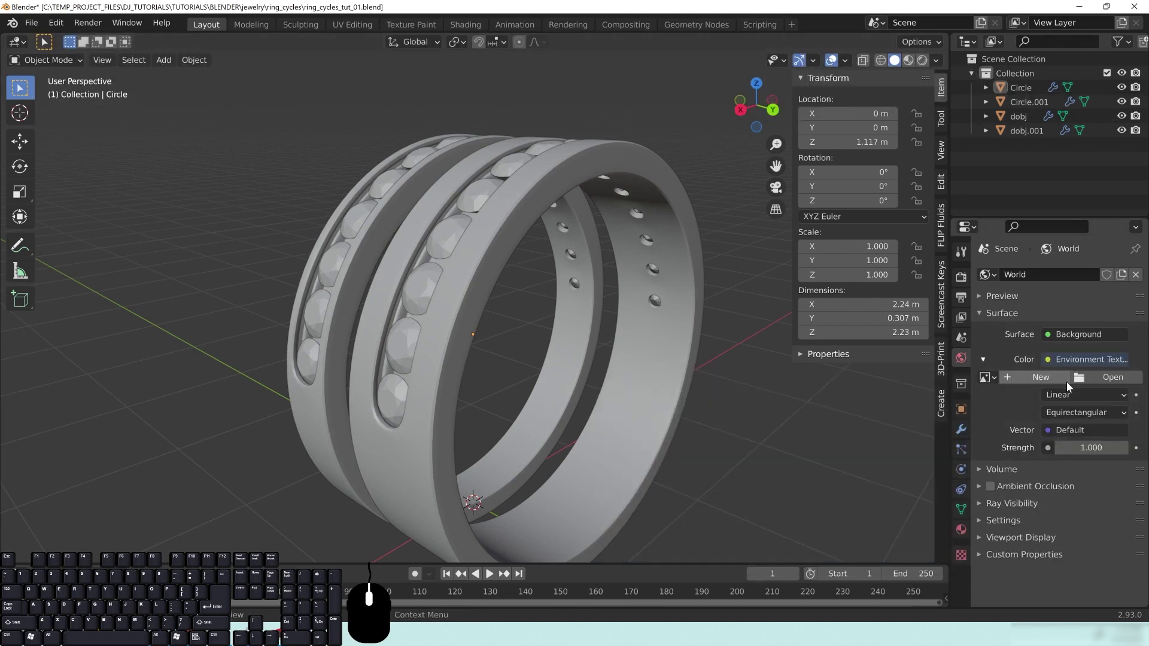
# Step: Load studio007.hdr from the favourite Maps folder as the World's environment texture image
pyautogui.click(1099, 379)
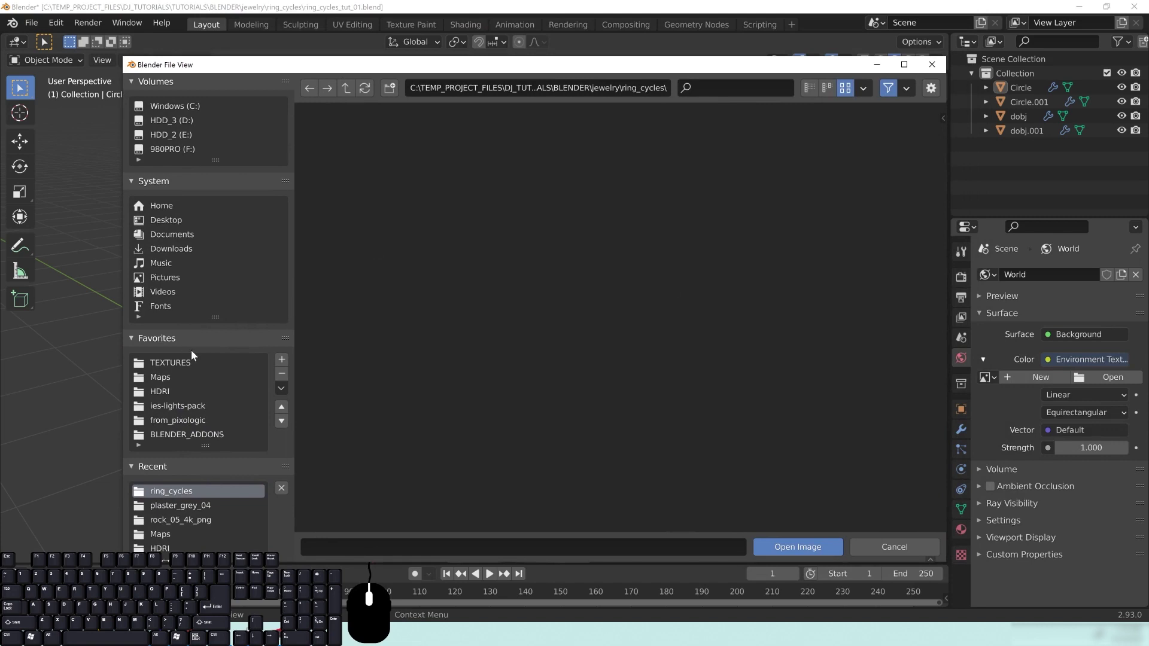
pyautogui.click(161, 391)
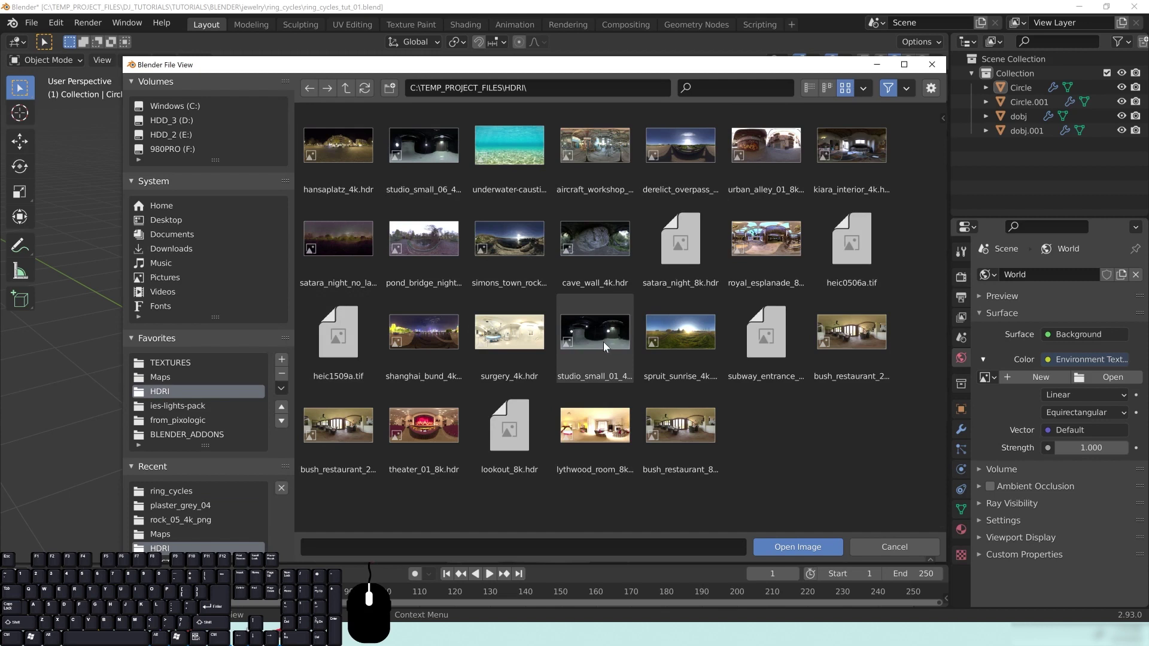
pyautogui.moveTo(460, 64); pyautogui.dragTo(439, 55)
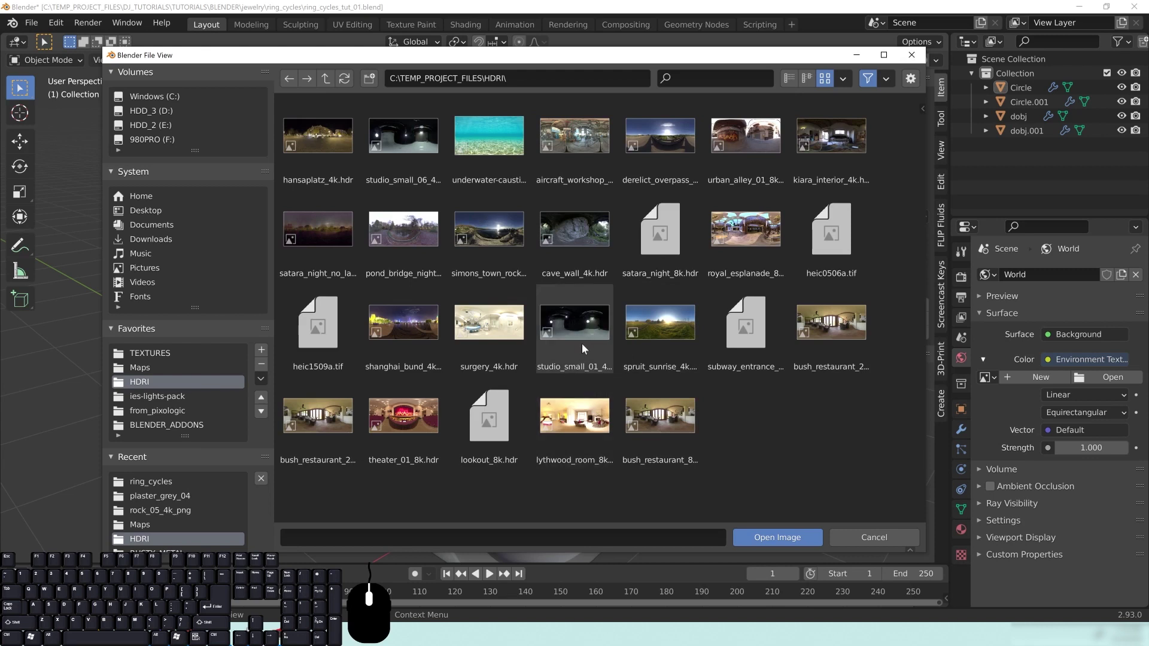
pyautogui.click(141, 368)
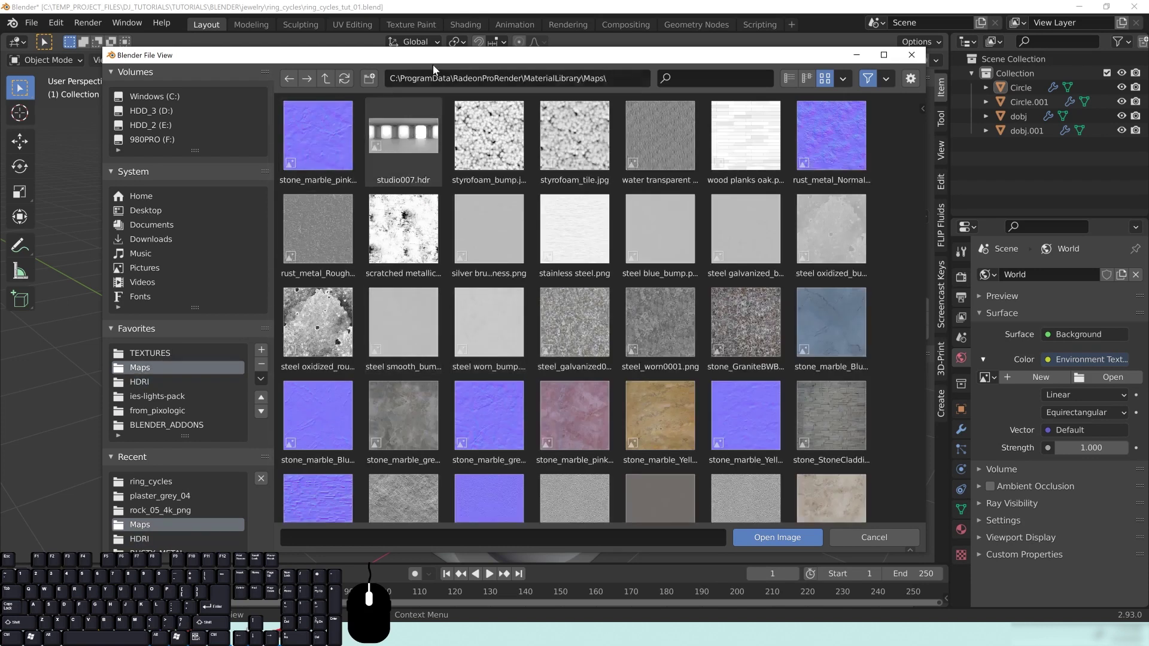
pyautogui.moveTo(442, 56); pyautogui.dragTo(406, 58)
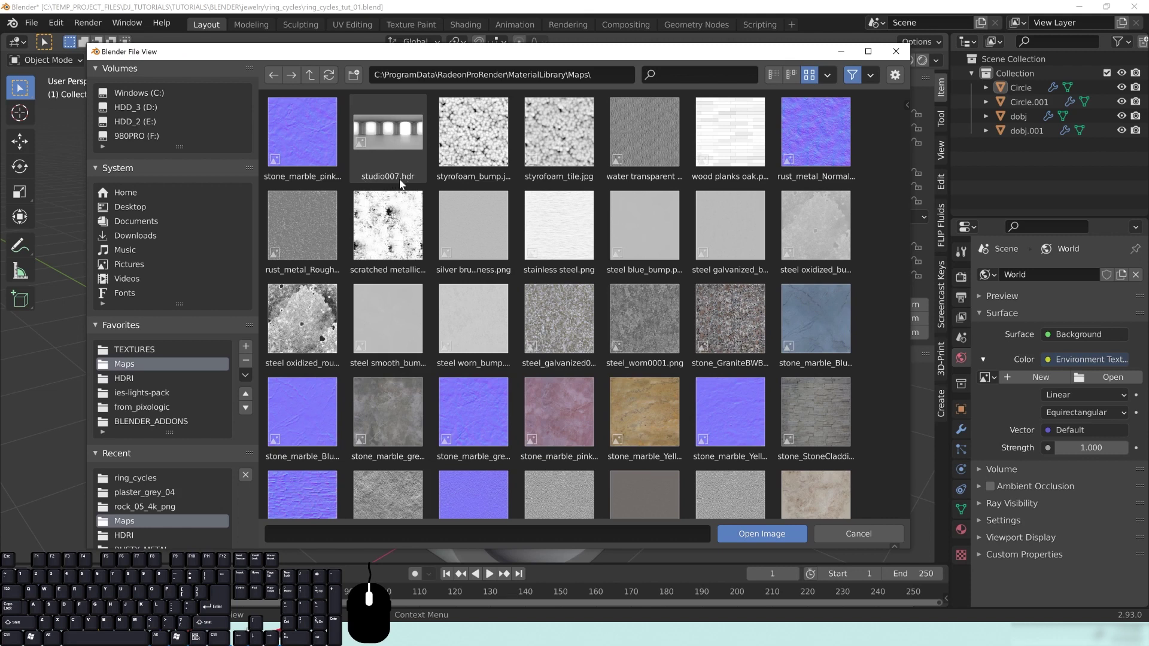
pyautogui.click(388, 130)
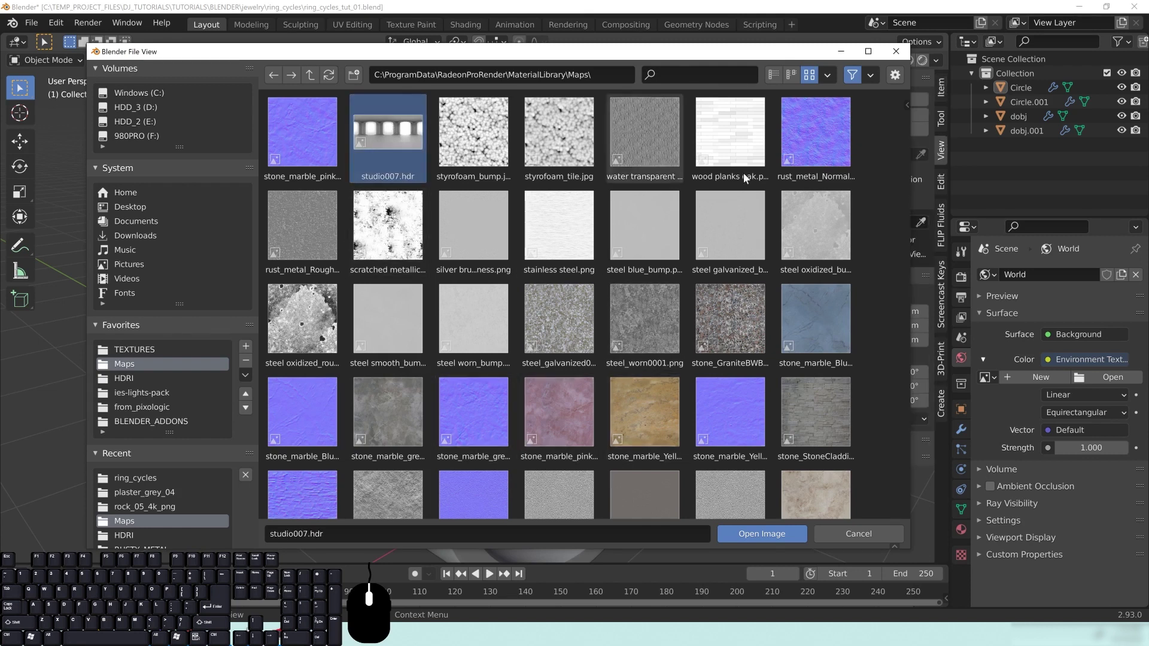
pyautogui.click(755, 534)
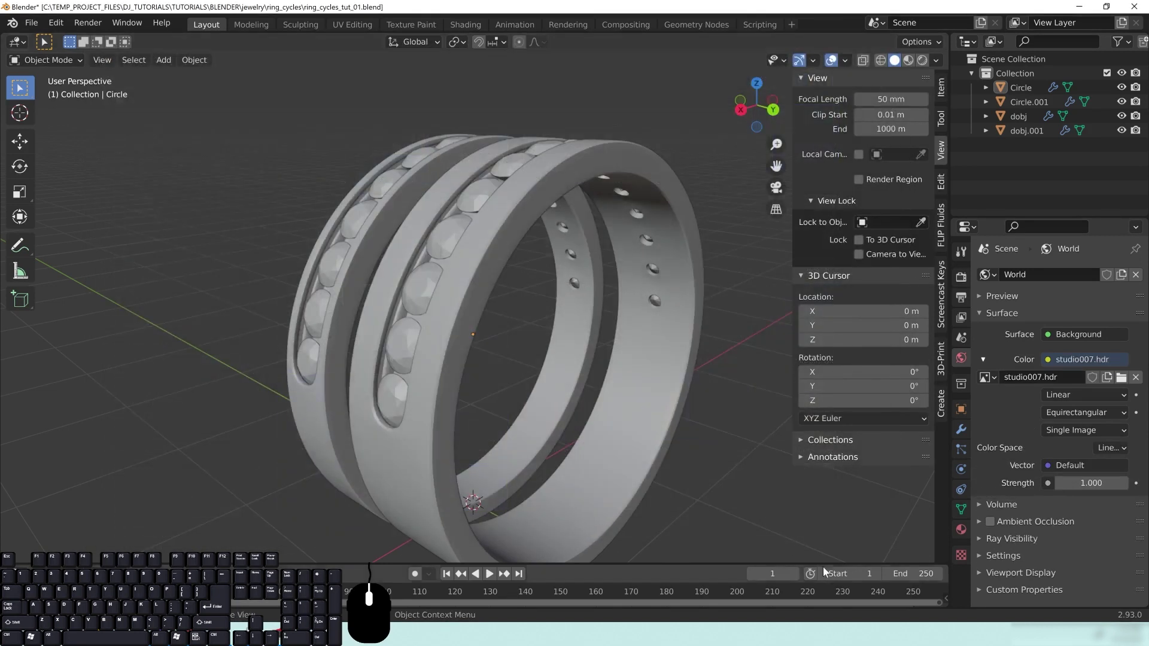
# Step: Preview both rings under the HDRI lighting in Rendered shading, examining them and the background from several angles and distances
pyautogui.press('z')
pyautogui.click(549, 269)
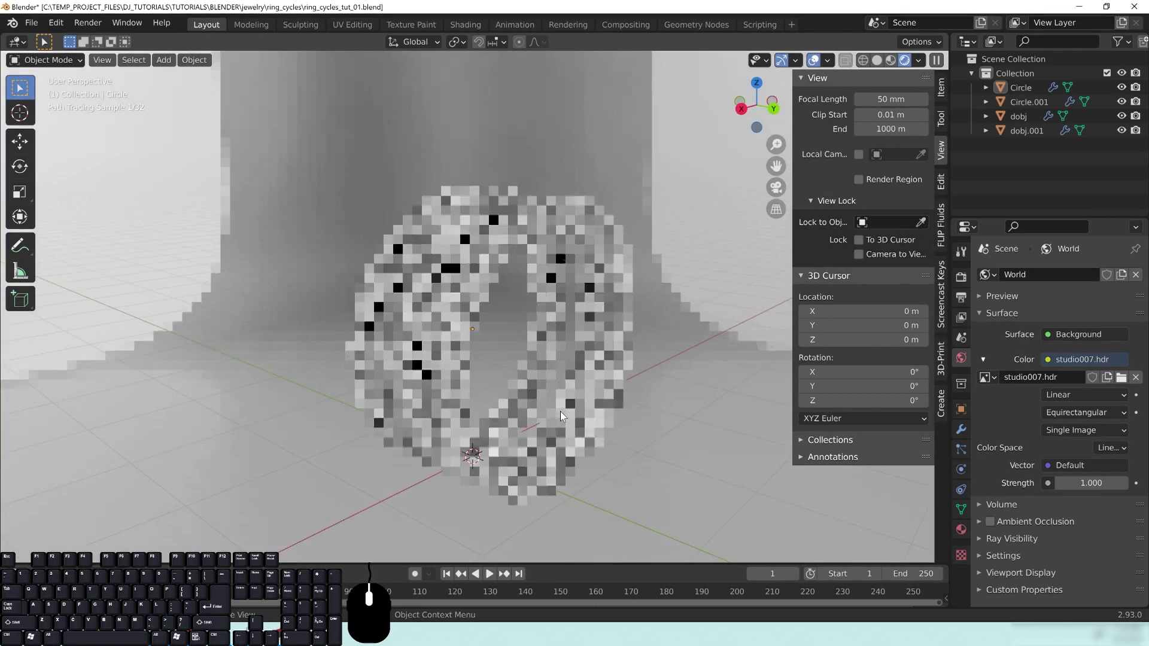
pyautogui.moveTo(494, 341); pyautogui.dragTo(596, 306, button='middle')
pyautogui.scroll(-9, 583, 320)
pyautogui.moveTo(529, 328); pyautogui.dragTo(405, 341, button='middle')
pyautogui.scroll(6, 465, 322)
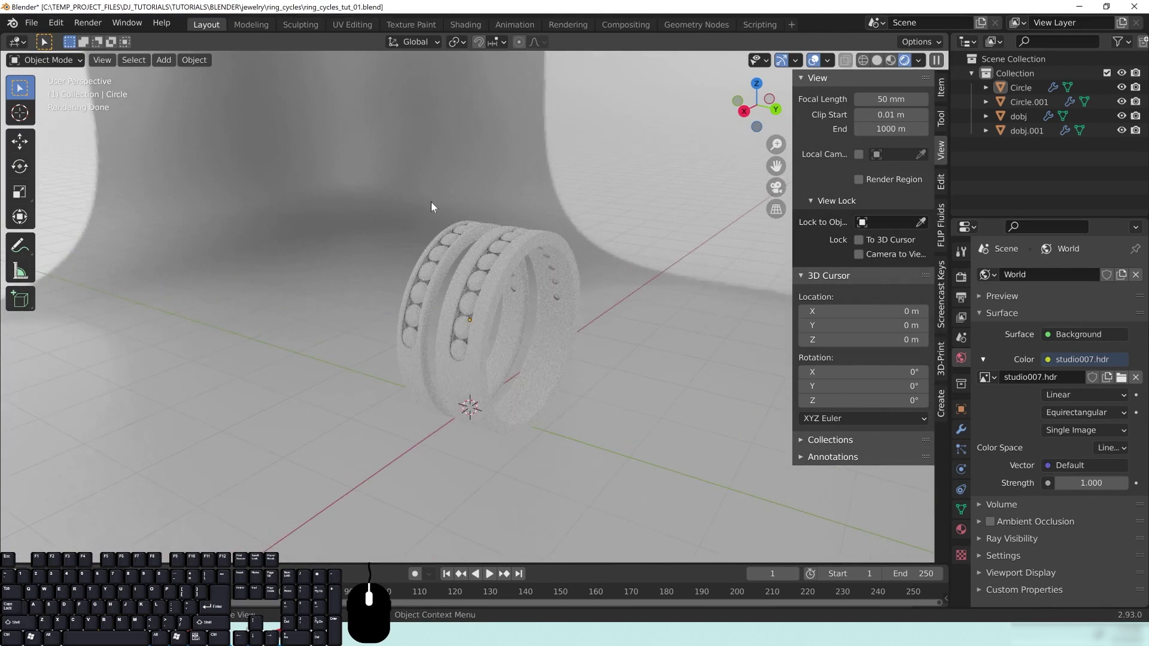
pyautogui.moveTo(562, 348); pyautogui.dragTo(544, 350, button='middle')
pyautogui.scroll(2, 534, 326)
pyautogui.scroll(-1, 534, 325)
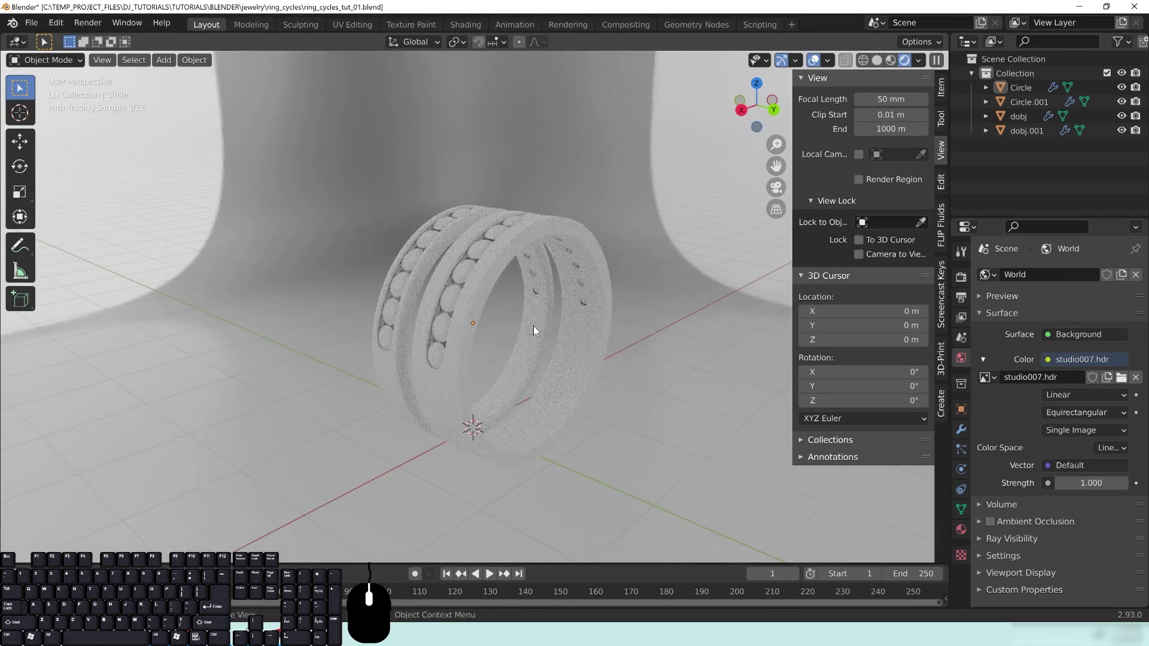
pyautogui.moveTo(490, 261); pyautogui.dragTo(507, 267, button='middle')
# Step: Return the viewport to Solid shading and save the Blender file
pyautogui.press('z')
pyautogui.click(672, 307)
pyautogui.scroll(2, 559, 316)
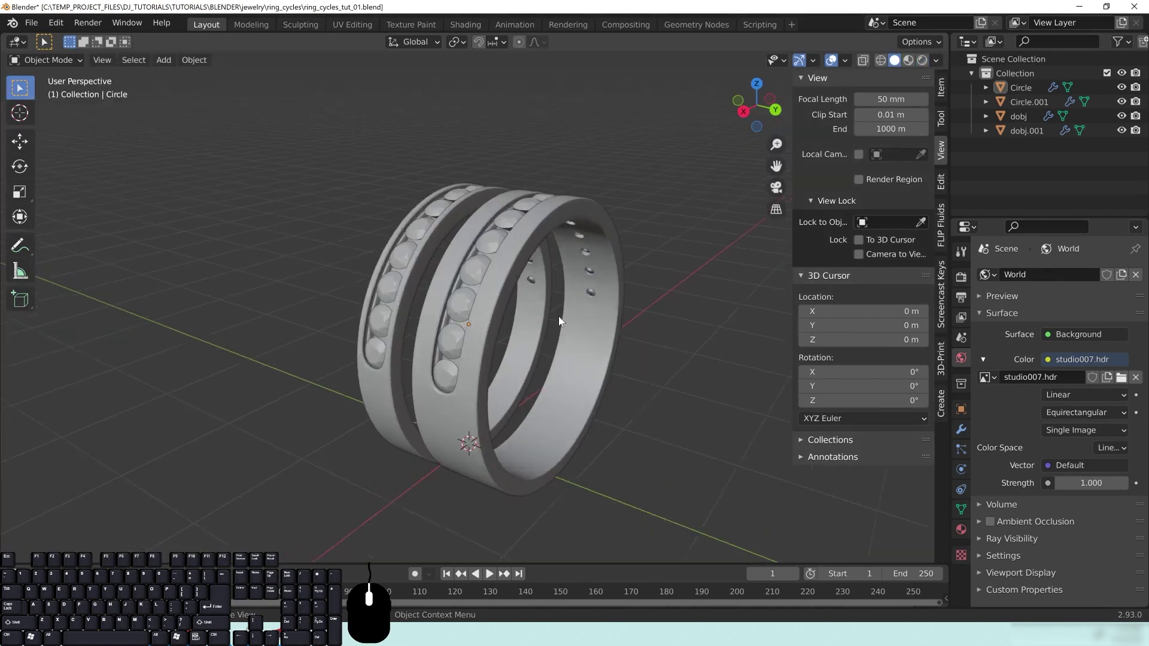
pyautogui.moveTo(513, 231); pyautogui.dragTo(505, 231, button='middle')
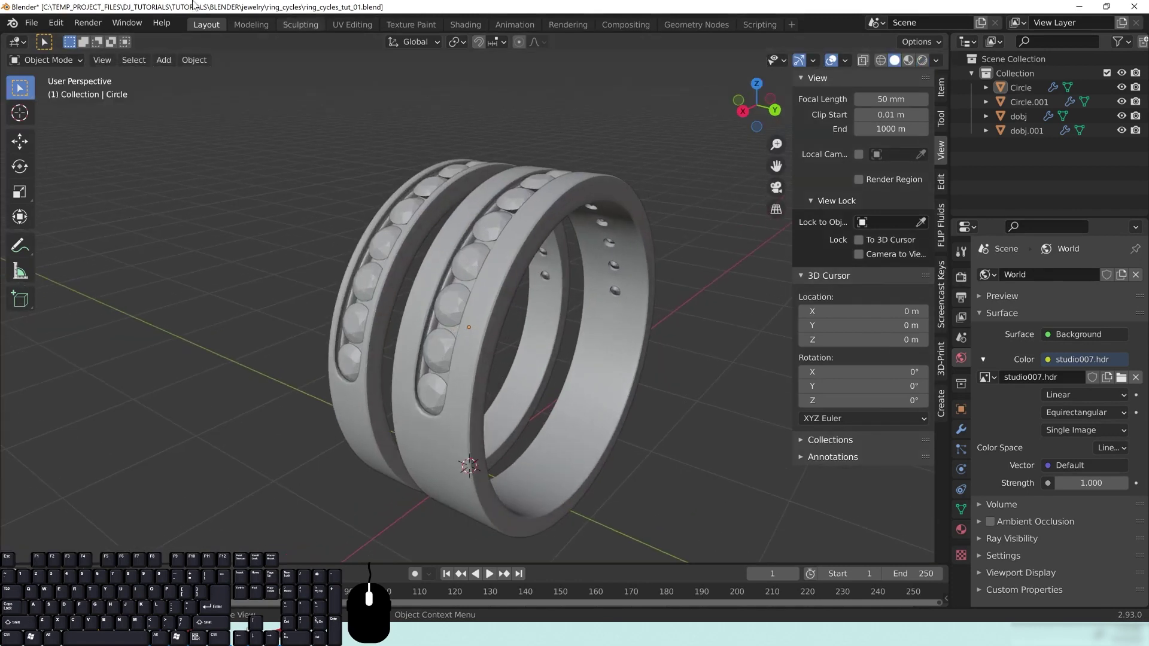
pyautogui.moveTo(32, 22); pyautogui.dragTo(59, 114)
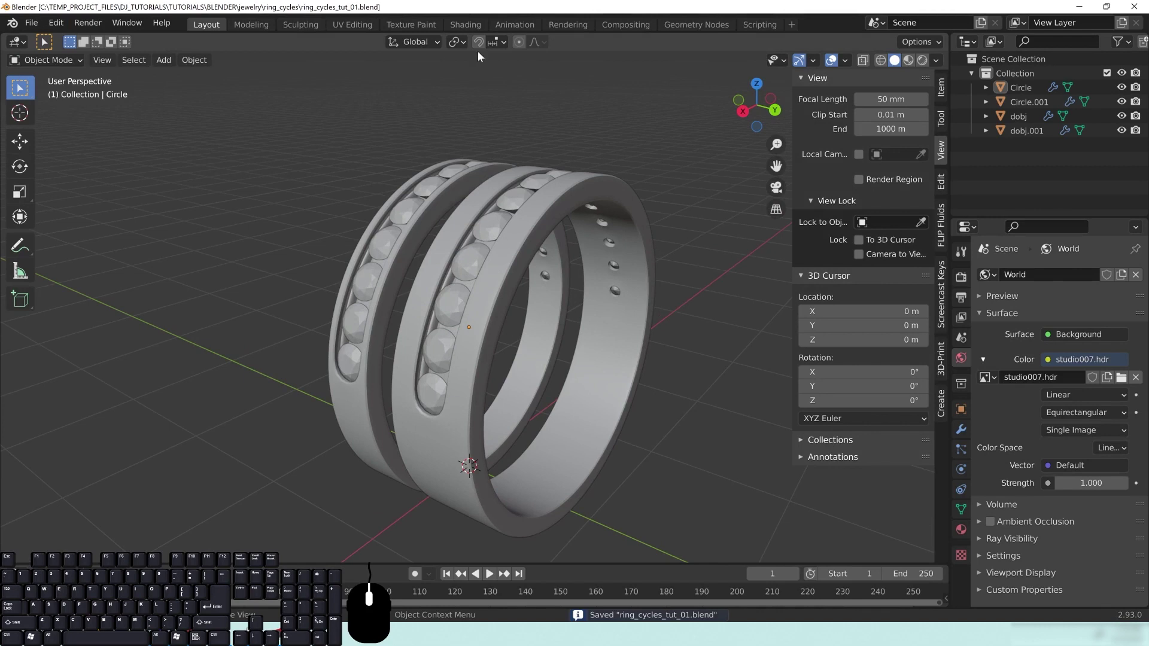
# Step: Isolate the wider ring in local view and display its transform properties
pyautogui.click(530, 207)
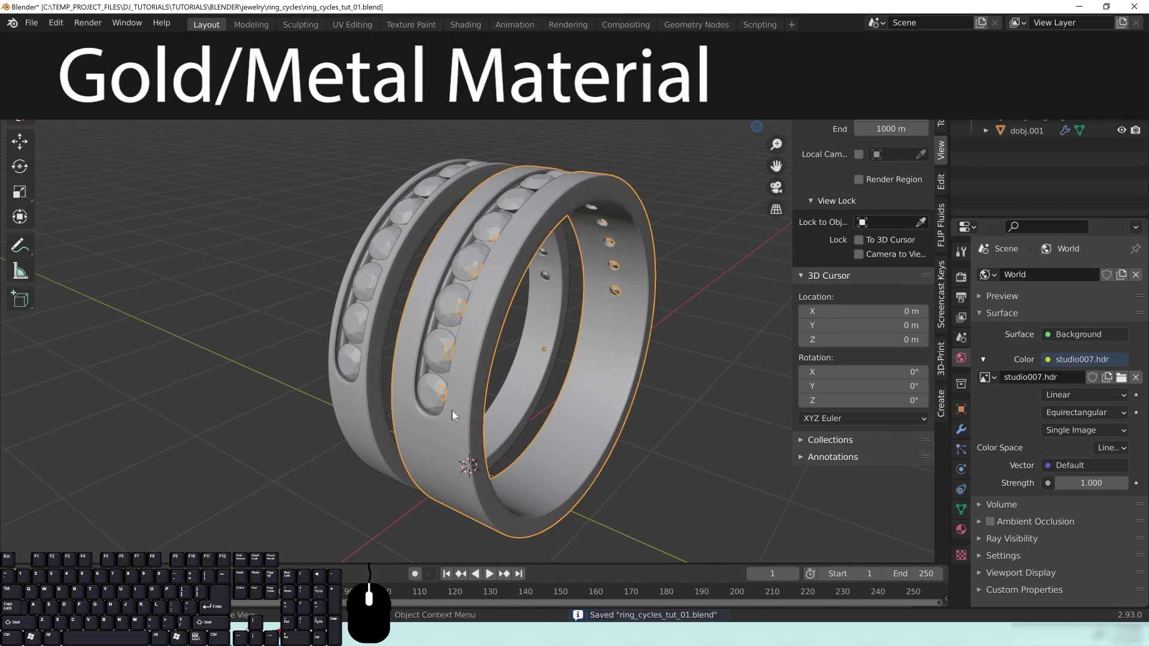
pyautogui.moveTo(569, 195); pyautogui.dragTo(601, 329, button='middle')
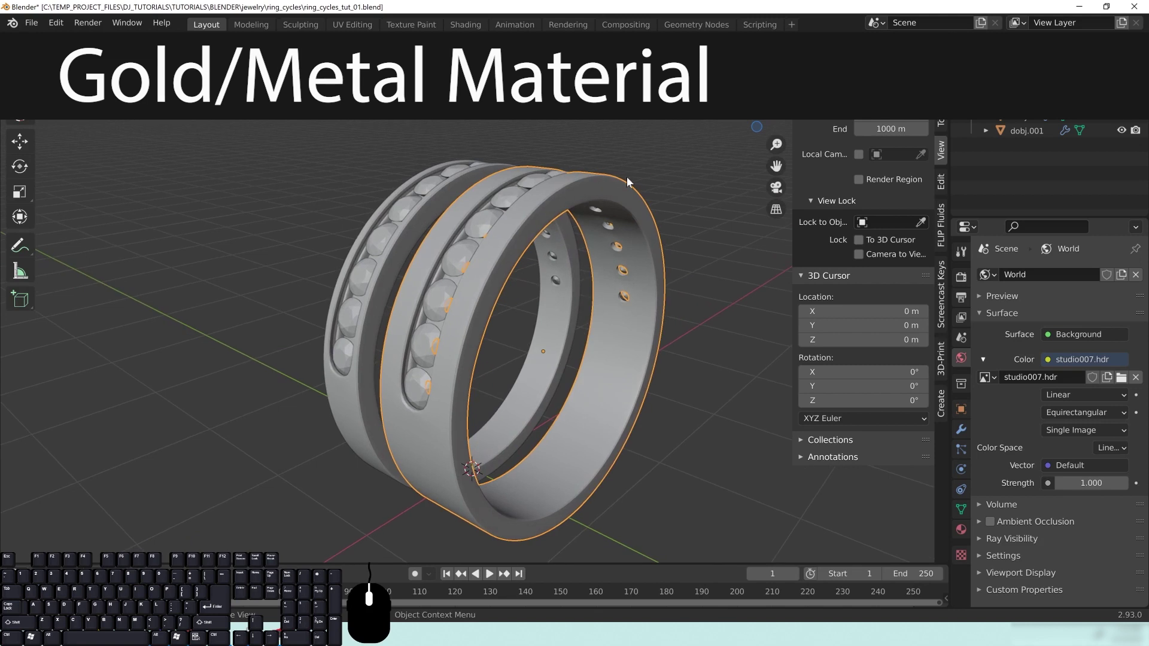
pyautogui.press('KP_Divide')
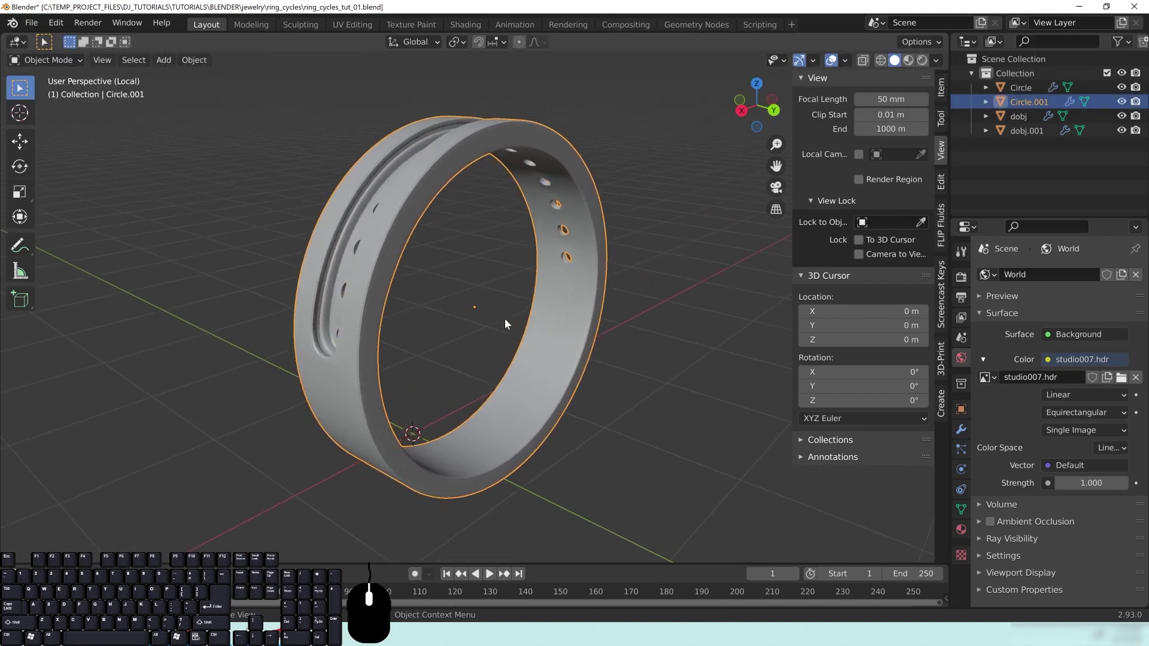
pyautogui.keyDown('shift'); pyautogui.moveTo(515, 321); pyautogui.dragTo(591, 392, button='middle'); pyautogui.keyUp('shift')
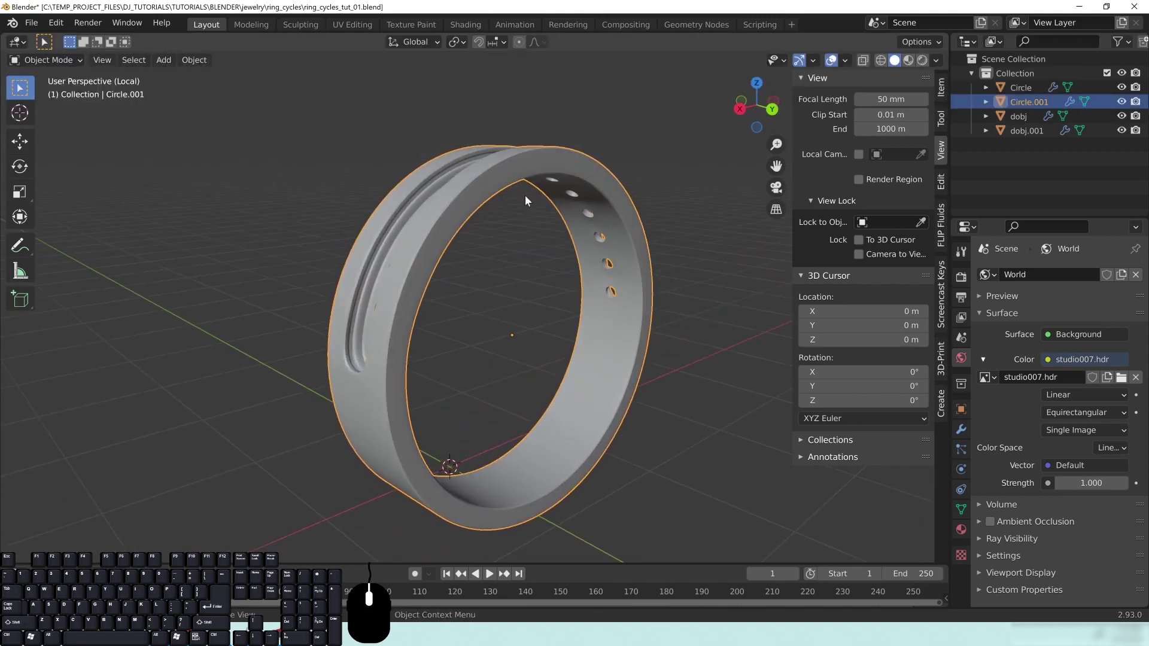
pyautogui.click(942, 88)
pyautogui.moveTo(466, 372); pyautogui.dragTo(472, 373, button='middle')
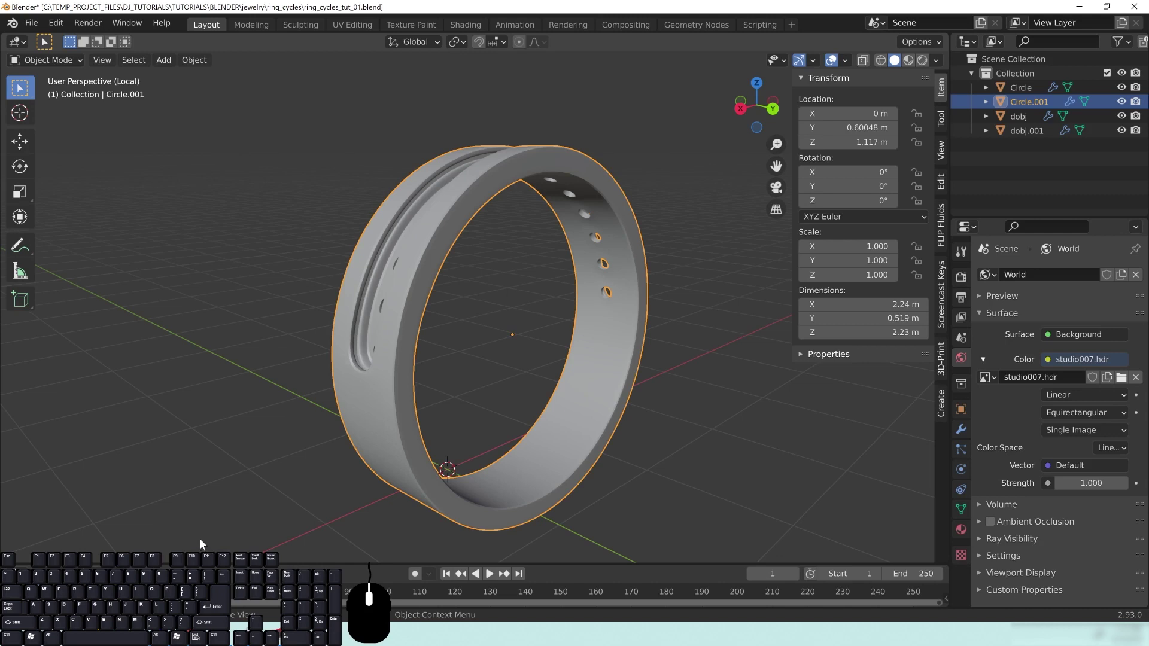
pyautogui.moveTo(245, 400); pyautogui.dragTo(377, 294, button='middle')
pyautogui.moveTo(594, 289); pyautogui.dragTo(619, 182, button='middle')
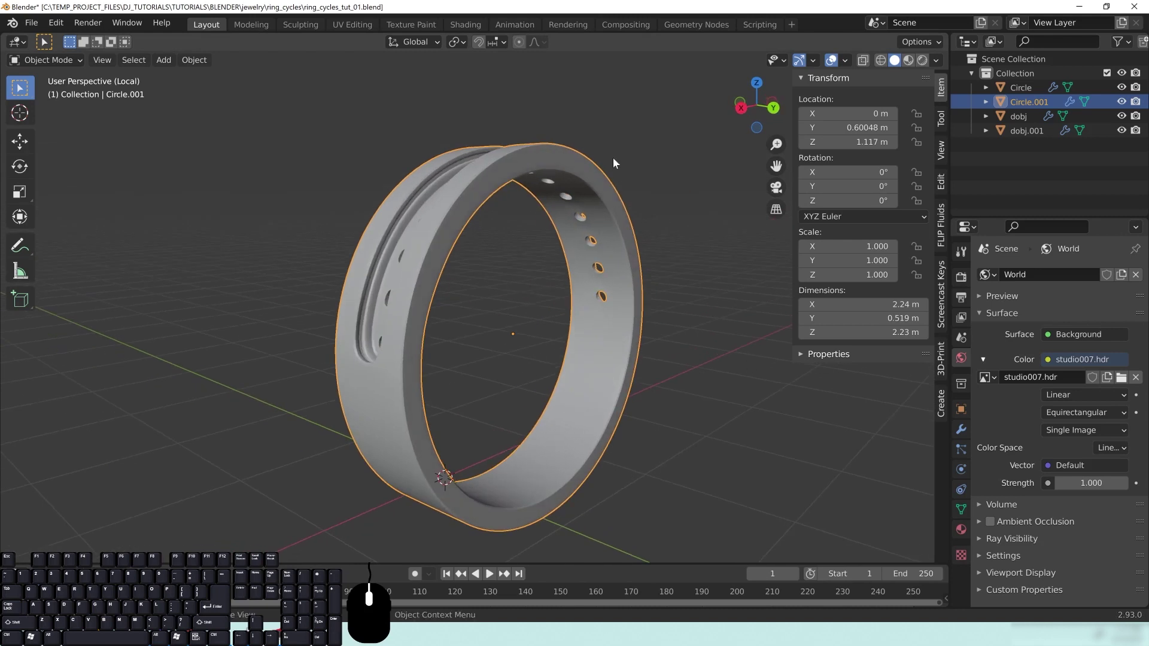
# Step: Switch to the Shading workspace and isolate the wider ring in local view there
pyautogui.click(469, 22)
pyautogui.moveTo(666, 277)
pyautogui.mouseDown(button='middle')
pyautogui.moveTo(598, 271)
pyautogui.moveTo(555, 108)
pyautogui.moveTo(602, 183)
pyautogui.moveTo(561, 182)
pyautogui.moveTo(611, 205)
pyautogui.mouseUp(button='middle')
pyautogui.scroll(5, 586, 241)
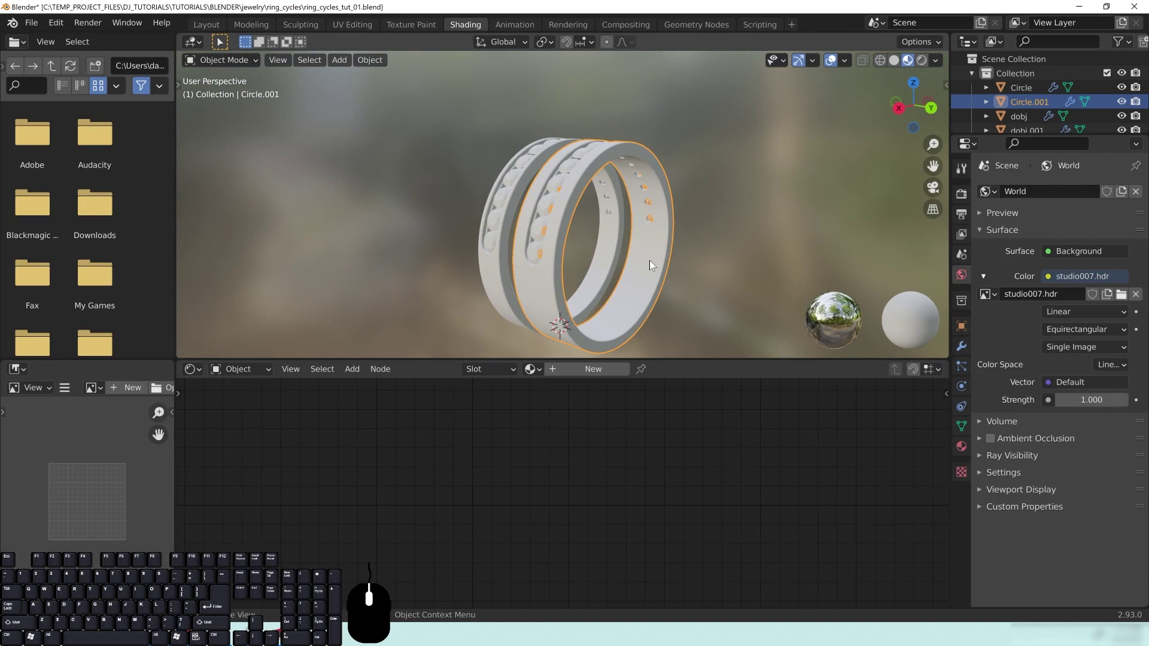
pyautogui.press('KP_Divide')
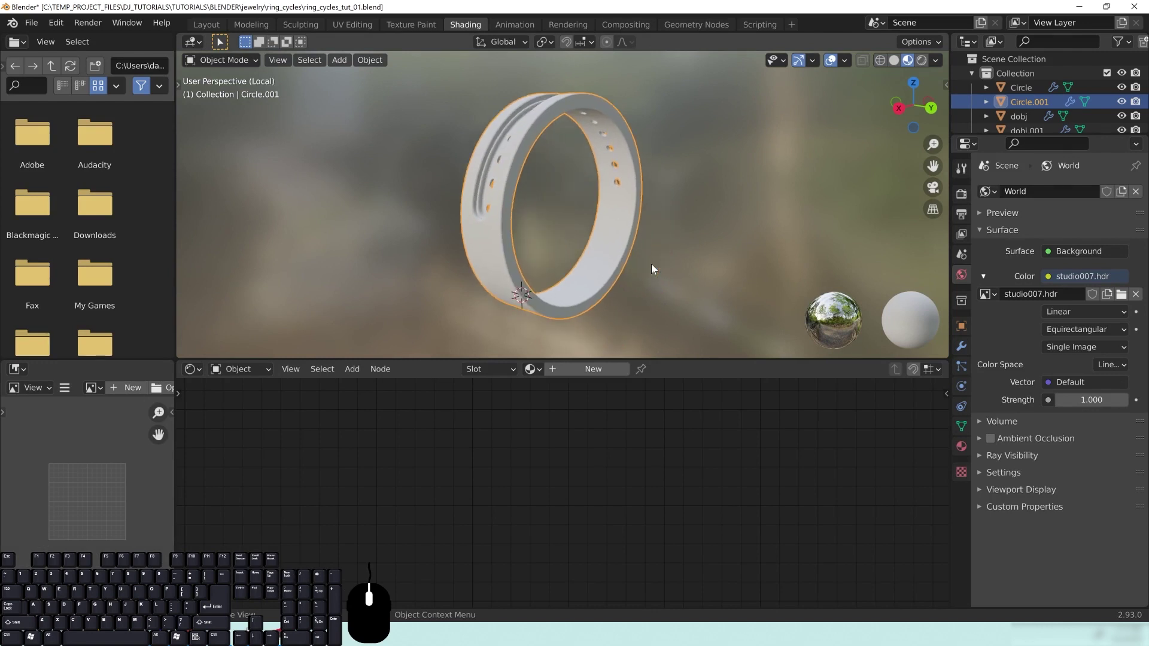
pyautogui.scroll(2, 573, 230)
pyautogui.moveTo(574, 206)
pyautogui.keyDown('shift'); pyautogui.mouseDown(button='middle')
pyautogui.moveTo(588, 256)
pyautogui.moveTo(573, 197)
pyautogui.mouseUp(button='middle'); pyautogui.keyUp('shift')
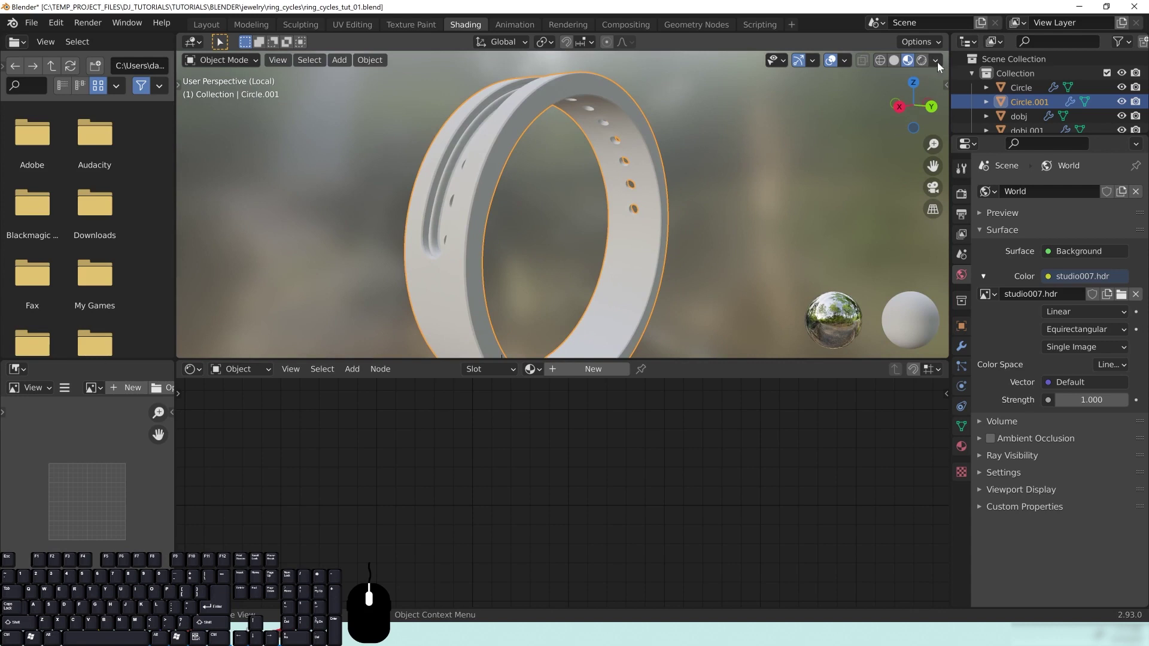
# Step: Set the Shading workspace's viewport to Rendered shading and frame the isolated ring against the HDRI background
pyautogui.press('z')
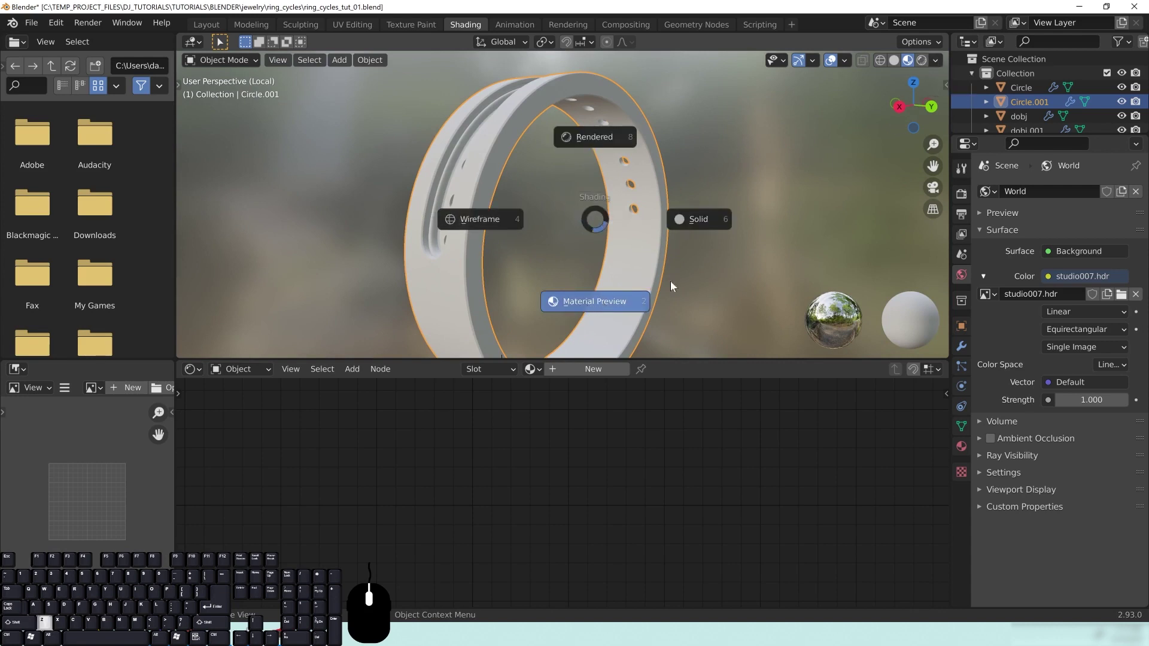
pyautogui.click(606, 139)
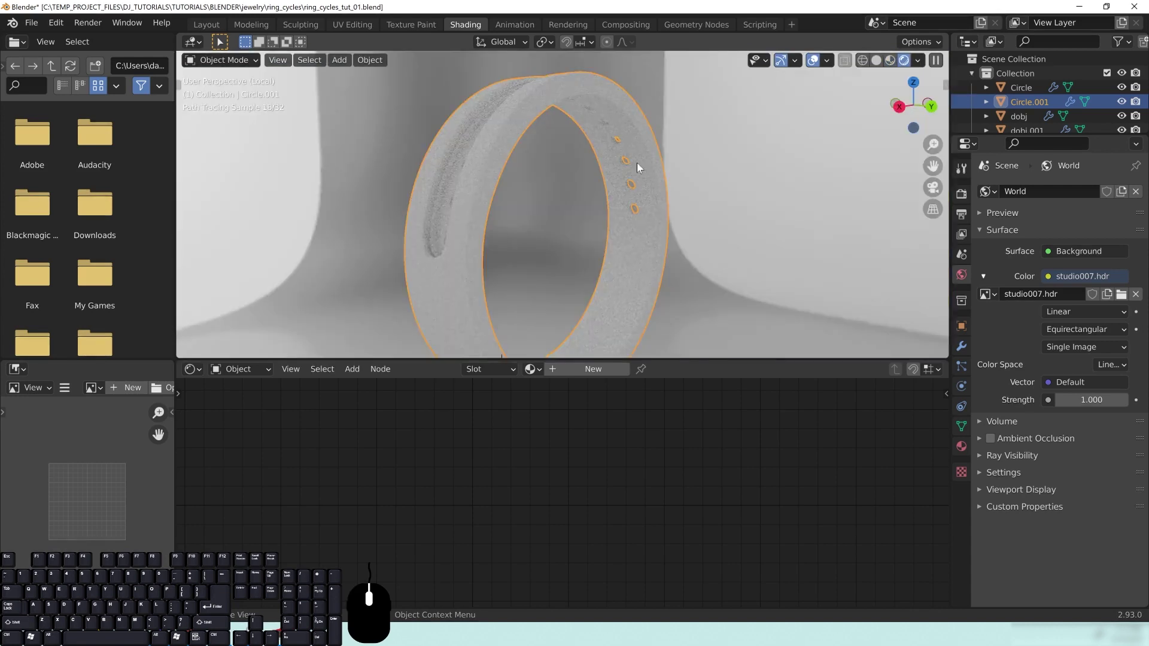
pyautogui.moveTo(619, 223)
pyautogui.mouseDown(button='middle')
pyautogui.moveTo(615, 196)
pyautogui.moveTo(627, 192)
pyautogui.moveTo(634, 208)
pyautogui.mouseUp(button='middle')
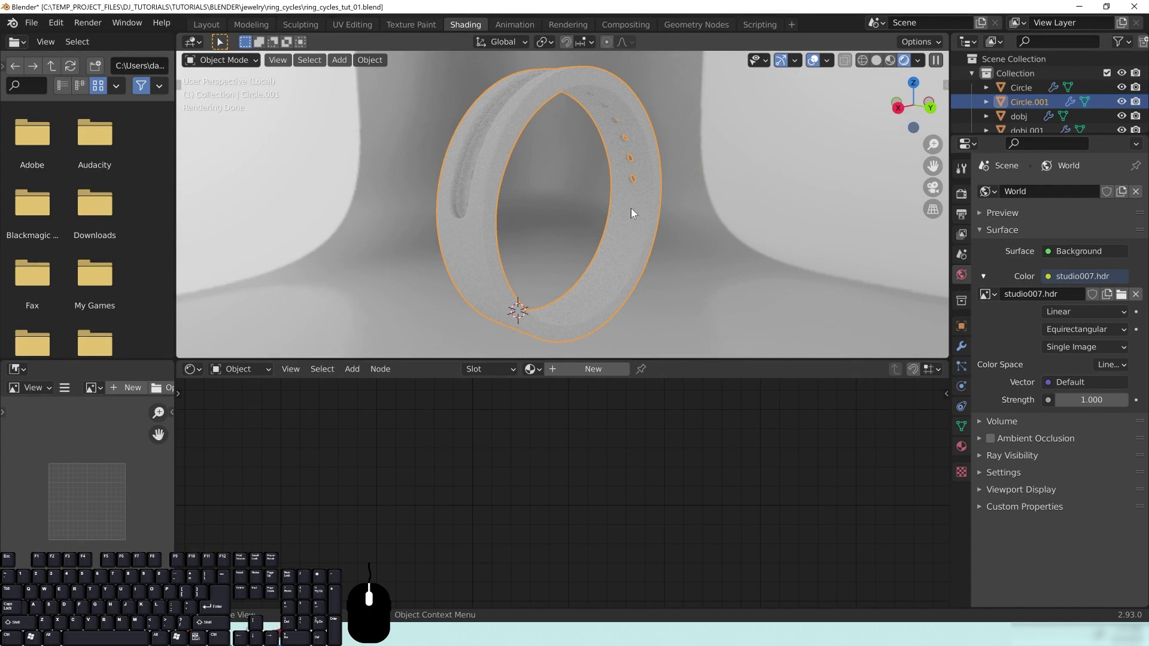
pyautogui.moveTo(514, 159); pyautogui.dragTo(531, 160, button='middle')
pyautogui.press('z')
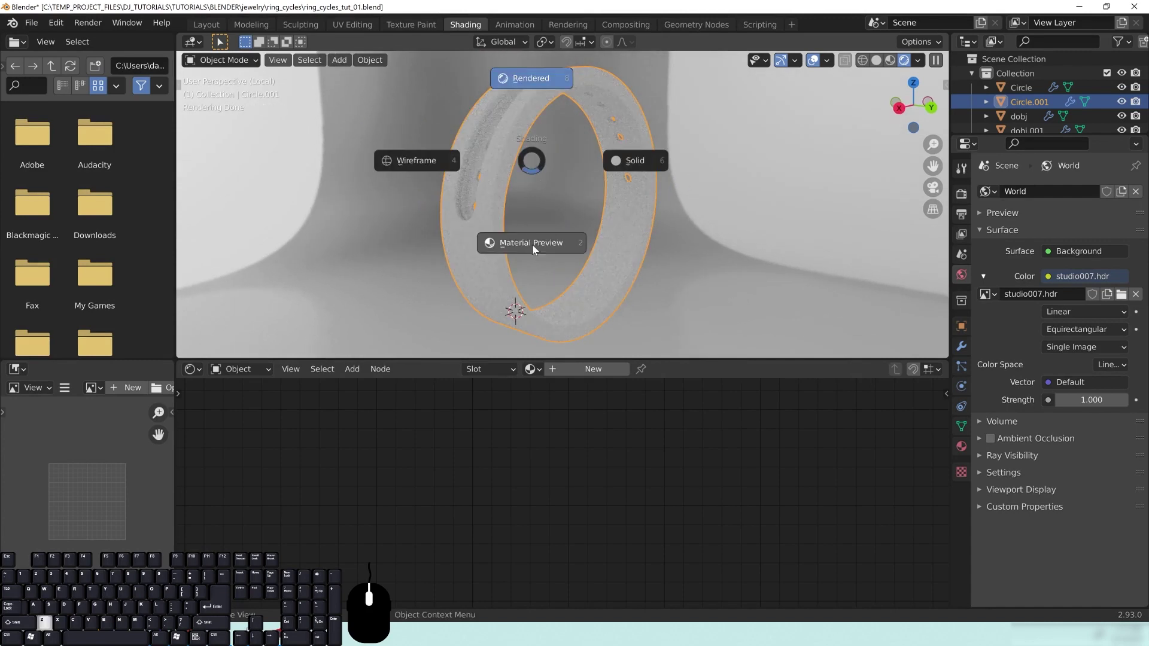
pyautogui.click(514, 77)
pyautogui.moveTo(538, 162); pyautogui.dragTo(544, 159, button='middle')
pyautogui.scroll(1, 541, 153)
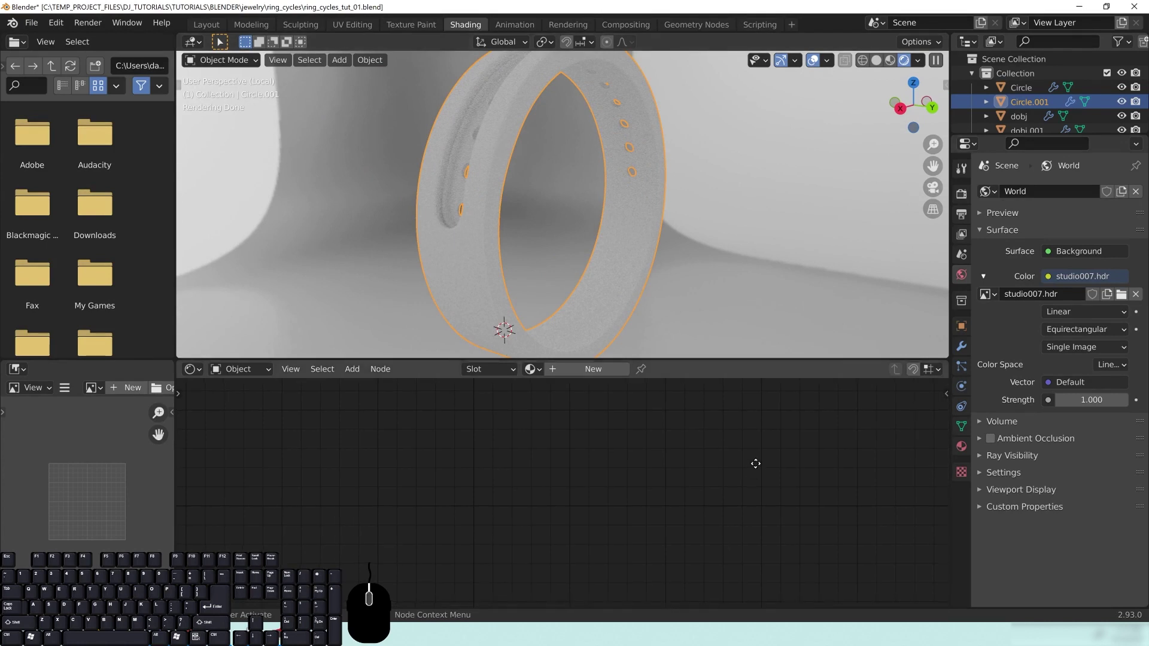
# Step: Create a new material on the wider ring and name it gold
pyautogui.click(958, 449)
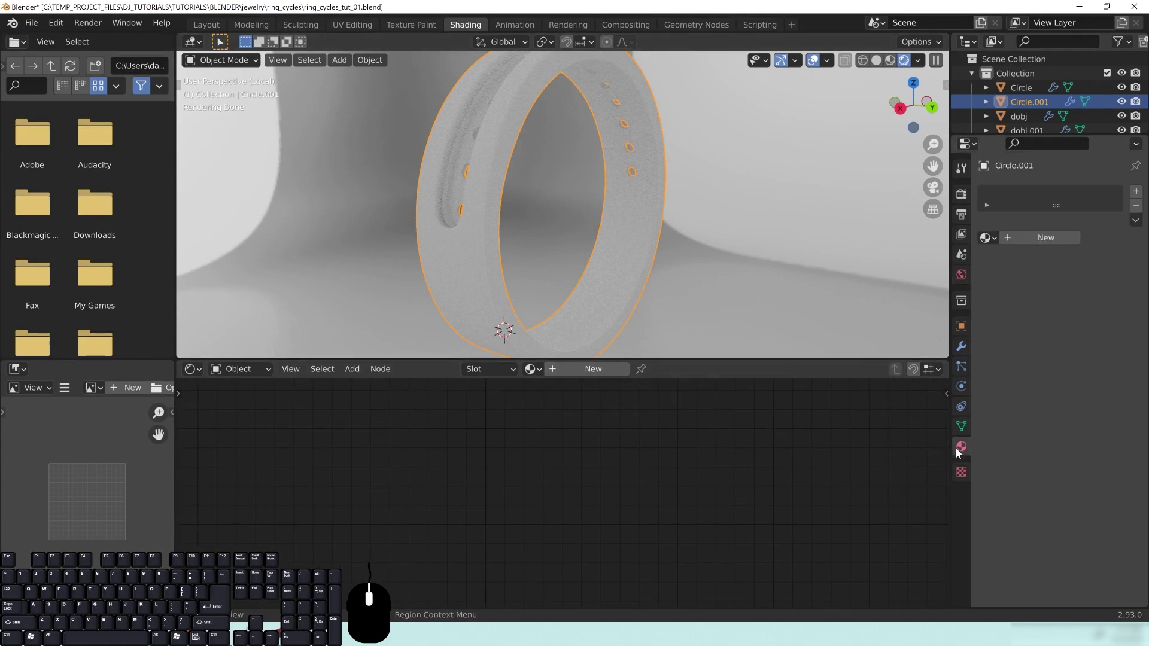
pyautogui.click(1011, 235)
pyautogui.click(1024, 236)
pyautogui.write('gold')
pyautogui.press('Return')
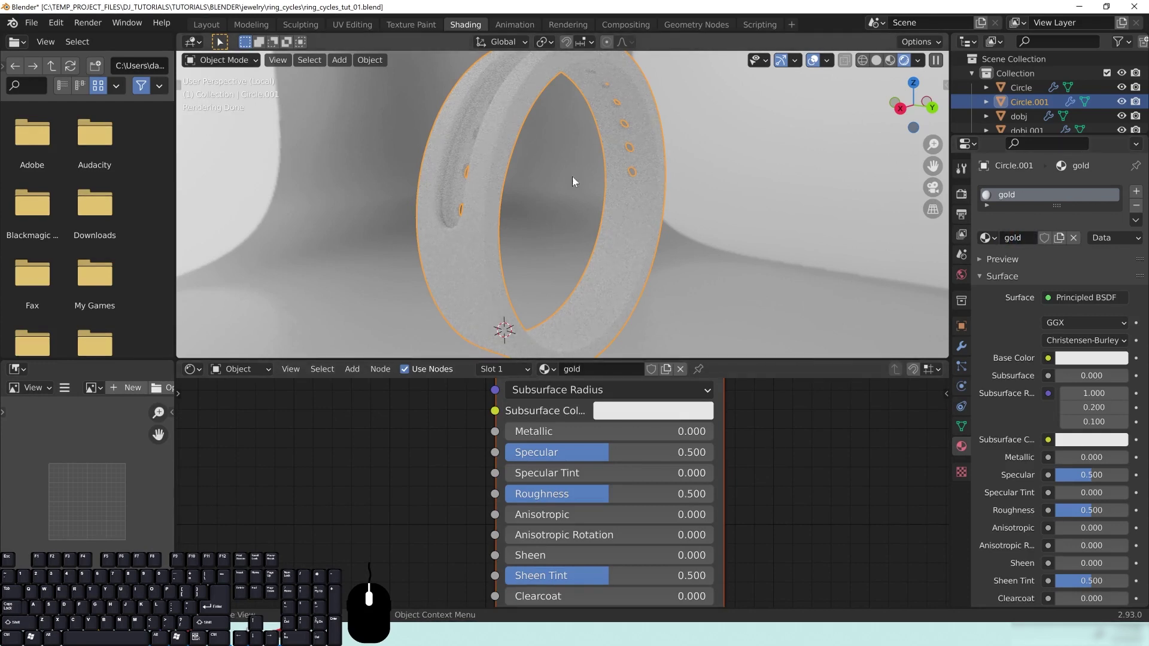
# Step: Move the gold material's Principled BSDF node farther from the Material Output node to space out the node graph
pyautogui.scroll(-3, 768, 526)
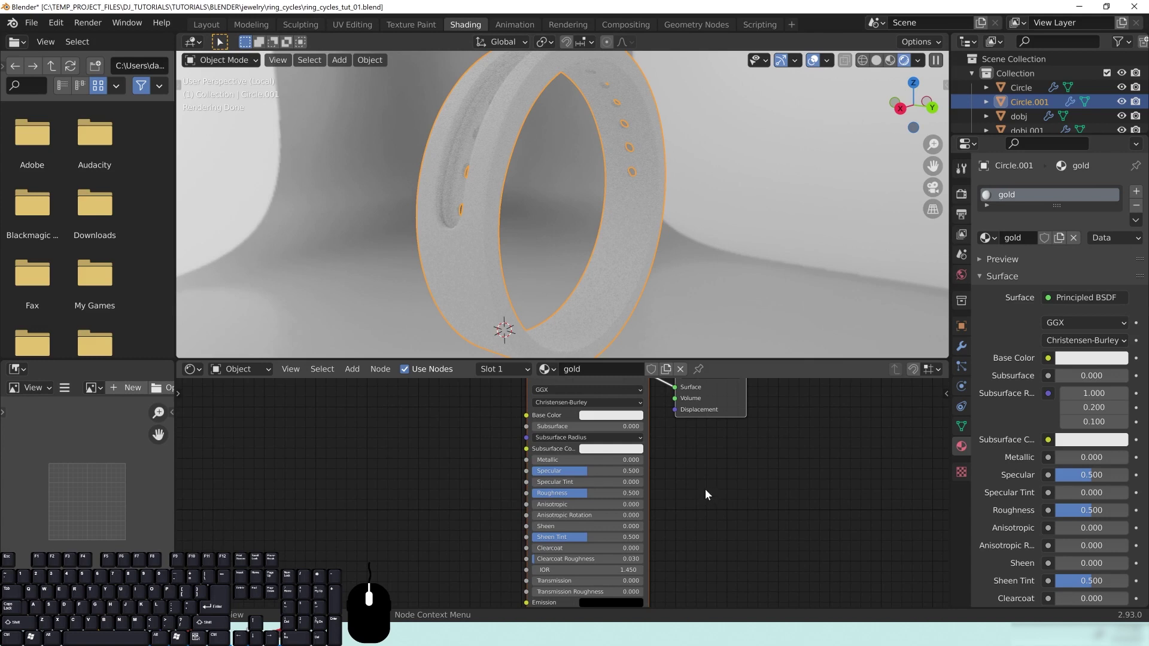
pyautogui.moveTo(691, 468); pyautogui.dragTo(759, 521, button='middle')
pyautogui.moveTo(644, 430)
pyautogui.mouseDown()
pyautogui.moveTo(500, 430)
pyautogui.moveTo(643, 408)
pyautogui.mouseUp()
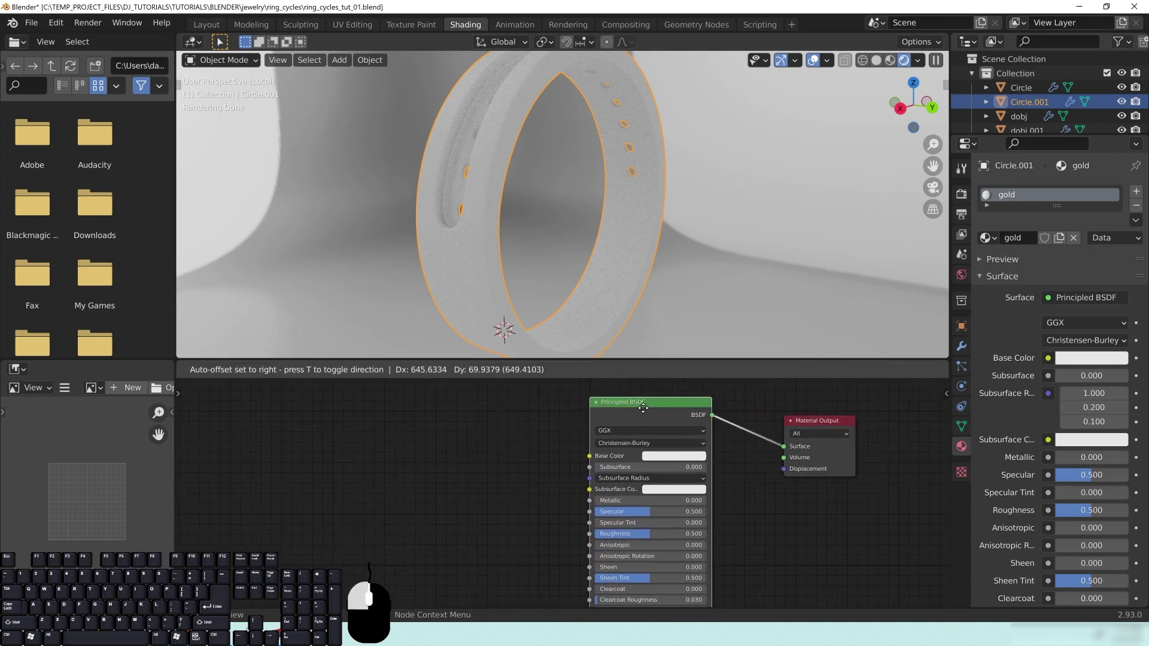
pyautogui.moveTo(537, 505); pyautogui.dragTo(490, 480, button='middle')
pyautogui.scroll(-1, 542, 218)
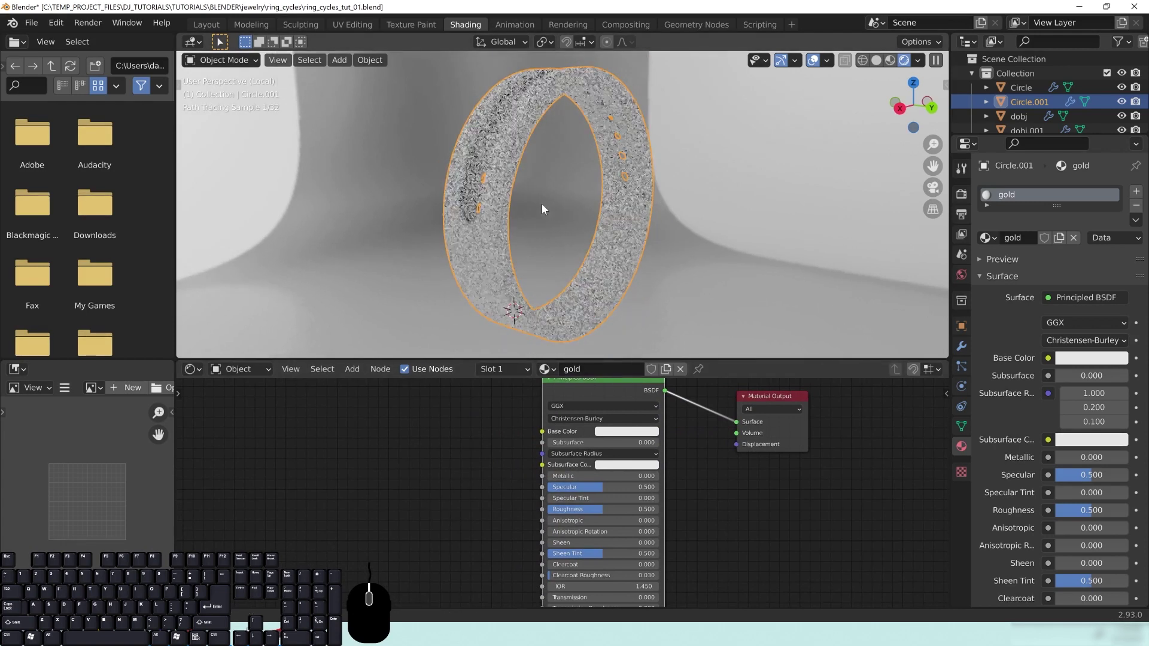
pyautogui.moveTo(461, 443); pyautogui.dragTo(466, 447, button='middle')
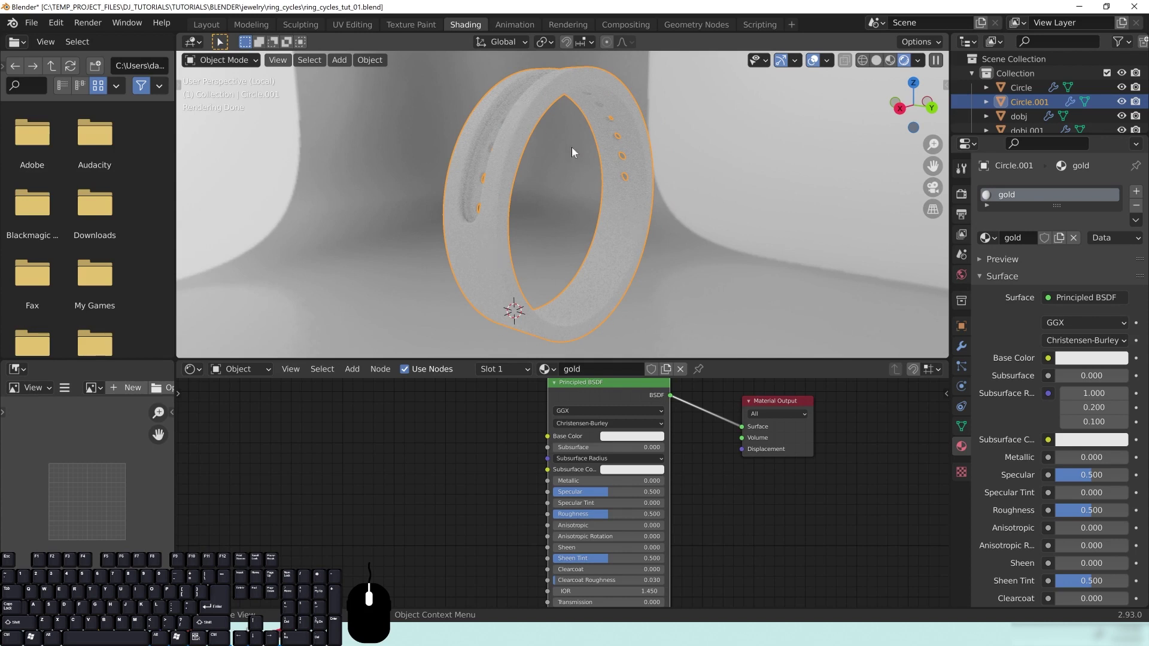
pyautogui.moveTo(488, 475); pyautogui.dragTo(509, 481, button='middle')
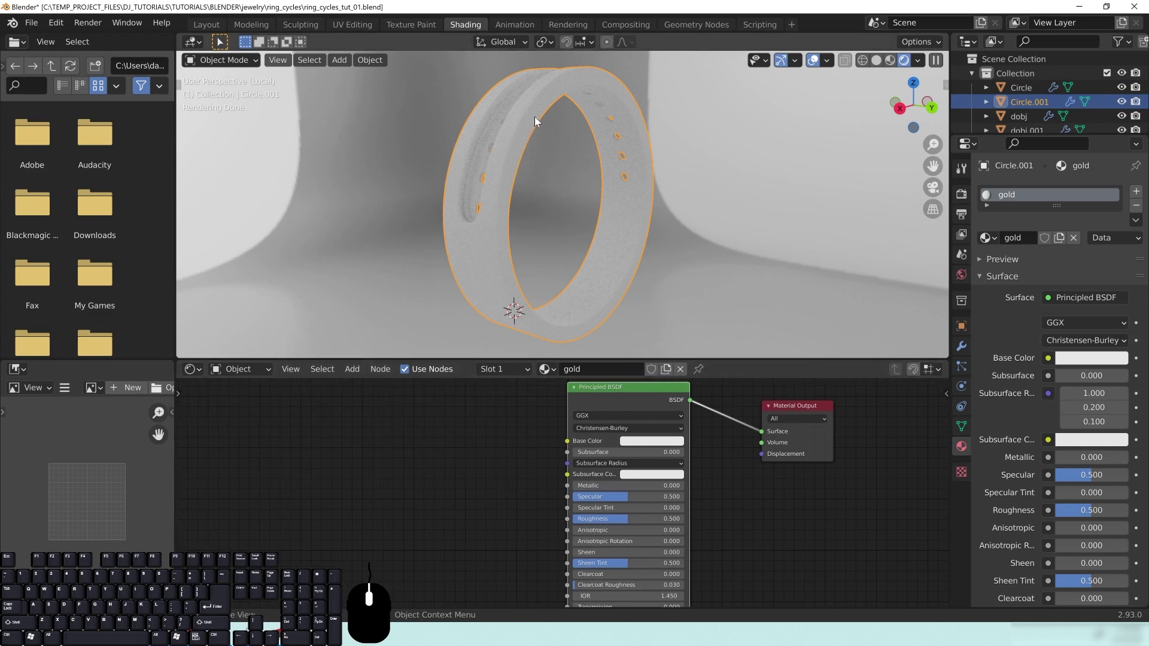
pyautogui.moveTo(541, 449); pyautogui.dragTo(512, 436, button='middle')
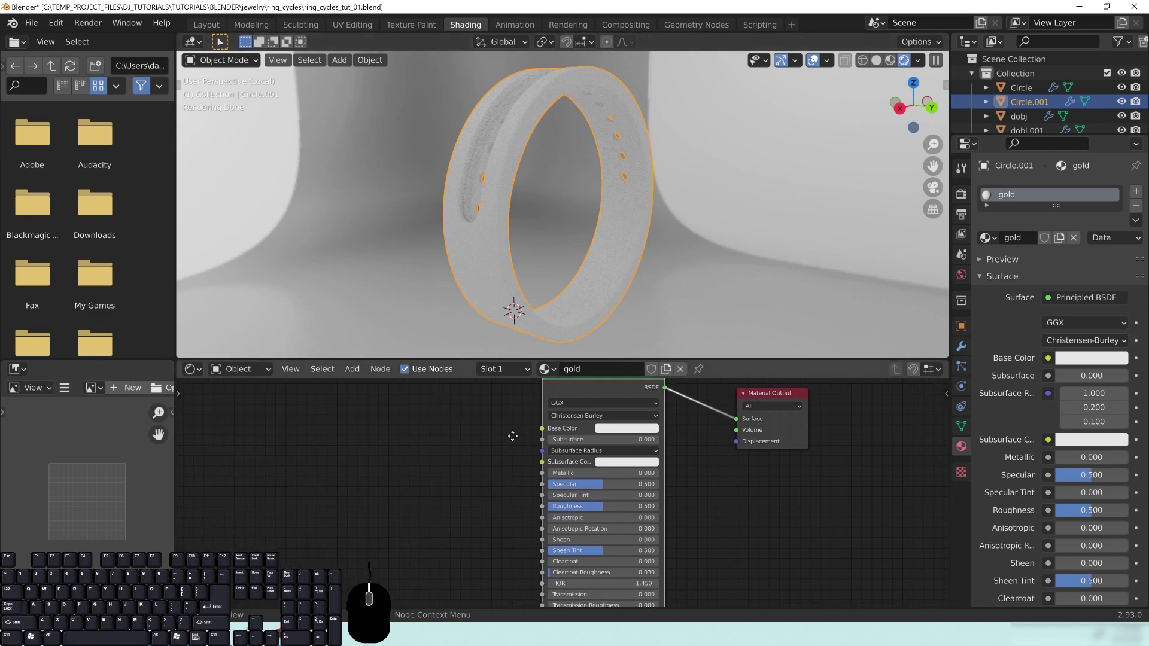
# Step: Make the scene's film transparent in the Cycles render settings so the HDRI background is hidden behind the ring
pyautogui.moveTo(506, 210)
pyautogui.mouseDown(button='middle')
pyautogui.moveTo(497, 210)
pyautogui.moveTo(574, 249)
pyautogui.moveTo(524, 212)
pyautogui.mouseUp(button='middle')
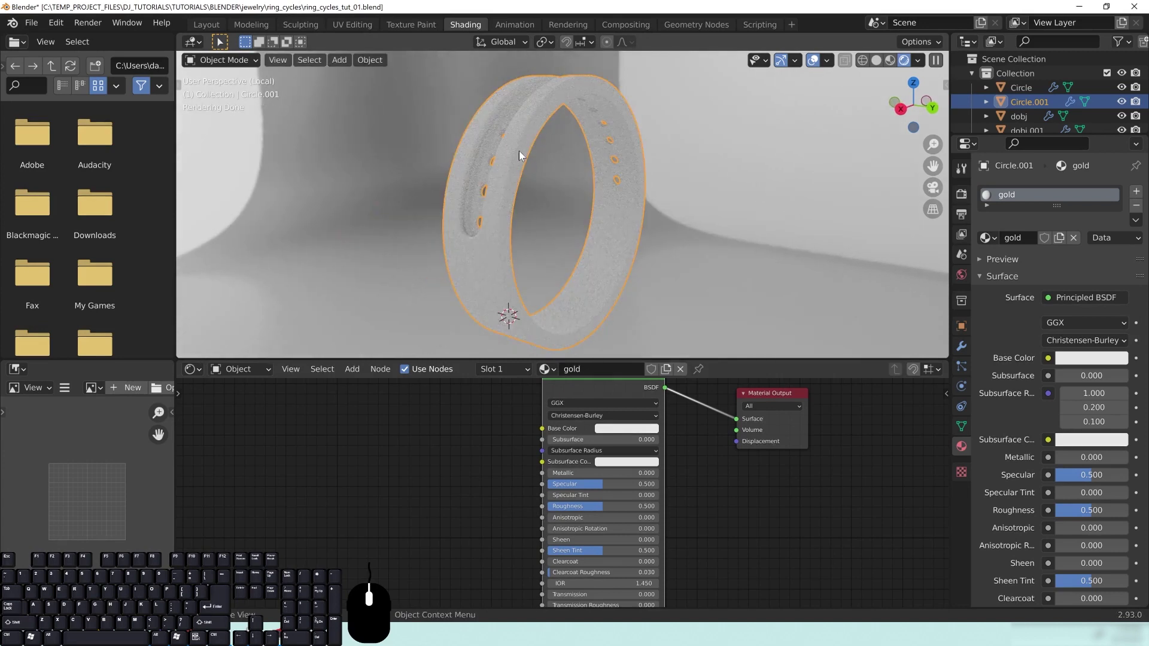
pyautogui.click(963, 195)
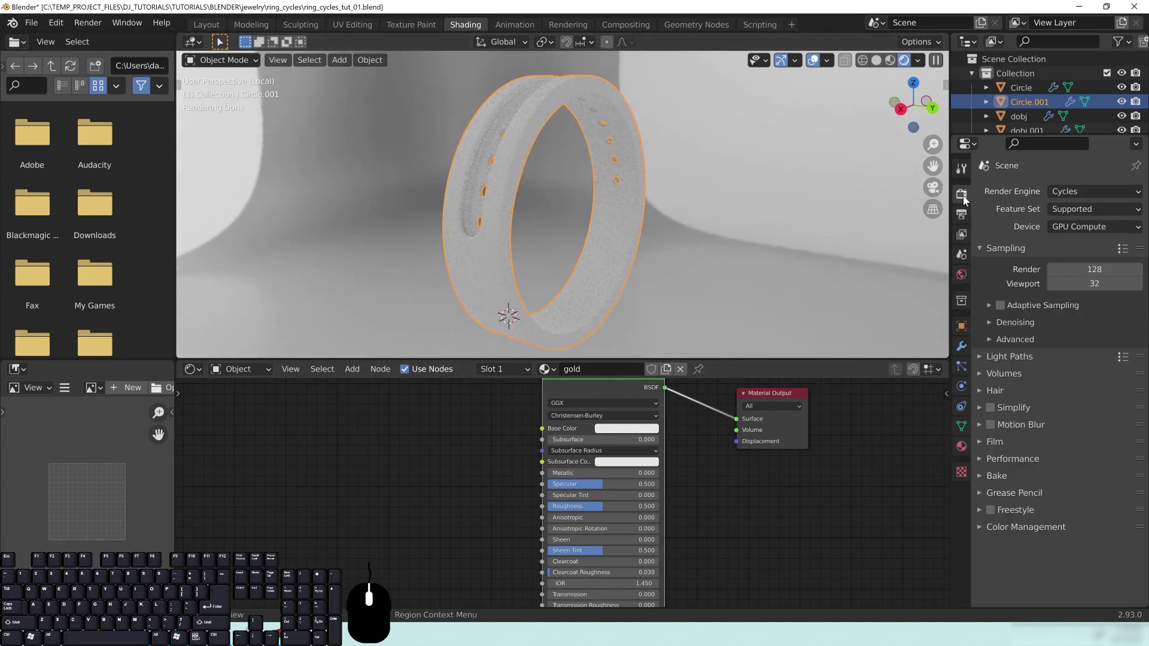
pyautogui.click(999, 440)
pyautogui.click(1000, 543)
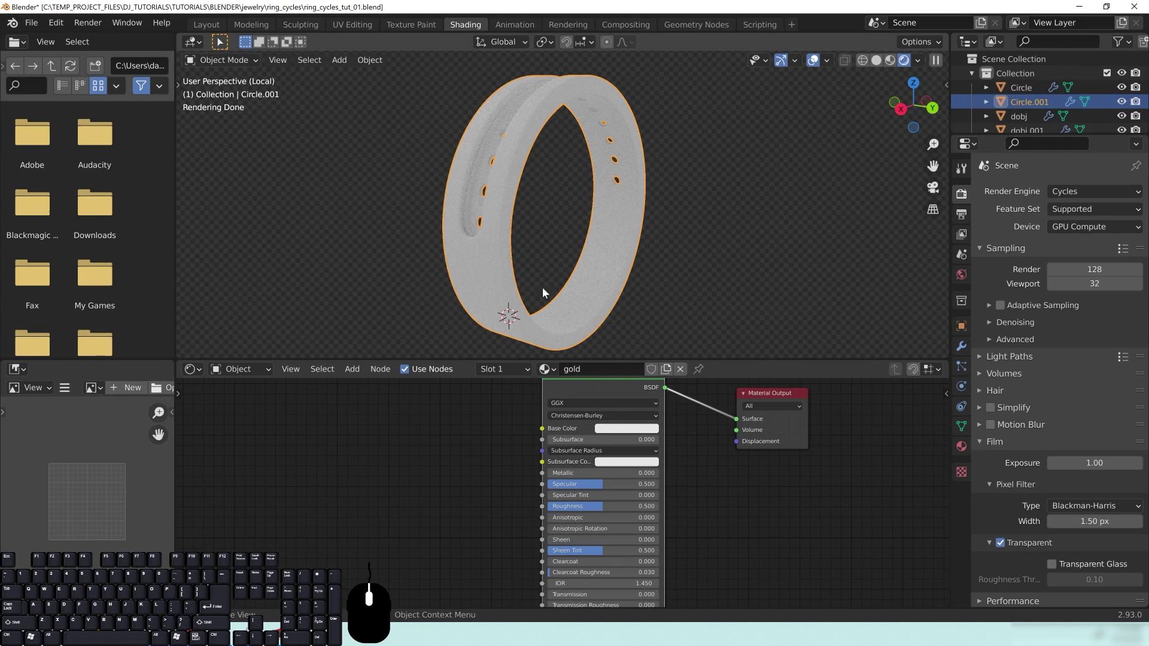
# Step: Enlarge the node editor area and set the gold material's Principled BSDF Metallic value to 1.000
pyautogui.click(388, 495)
pyautogui.moveTo(473, 449); pyautogui.dragTo(494, 459, button='middle')
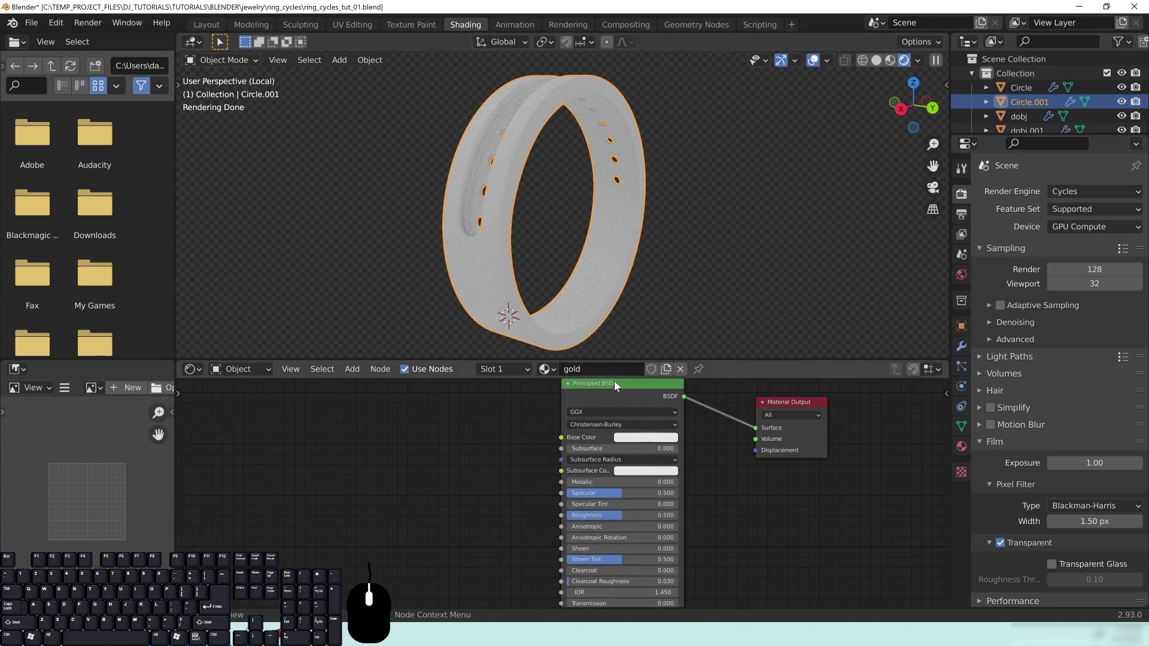
pyautogui.moveTo(626, 359); pyautogui.dragTo(626, 287)
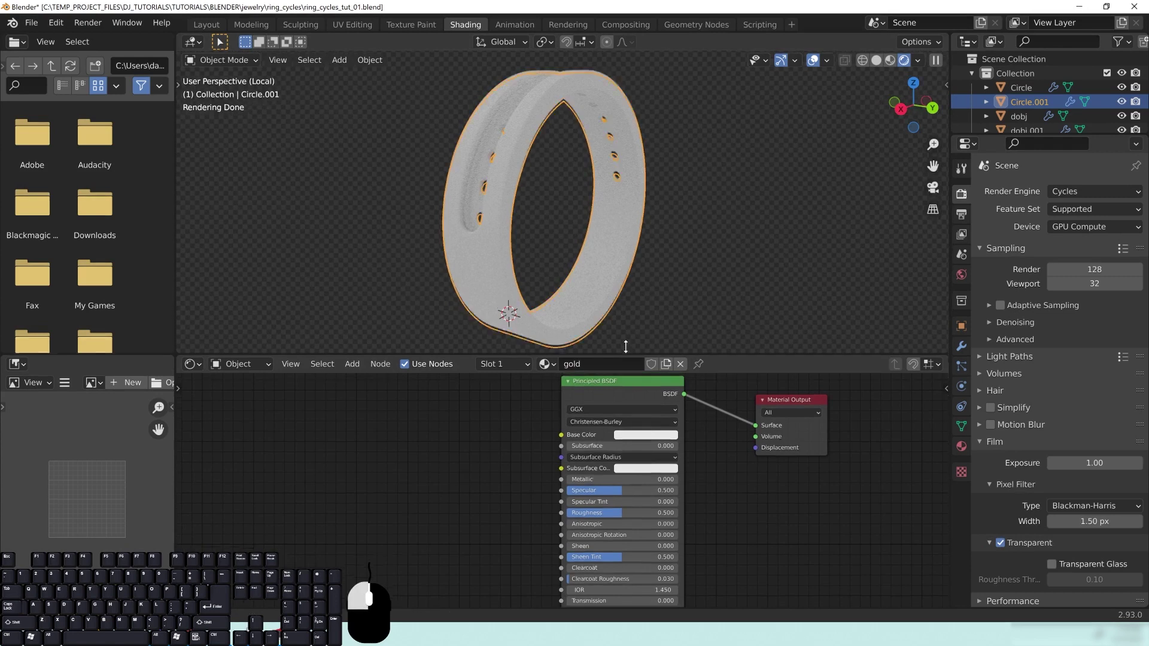
pyautogui.scroll(5, 708, 447)
pyautogui.moveTo(814, 457); pyautogui.dragTo(806, 486, button='middle')
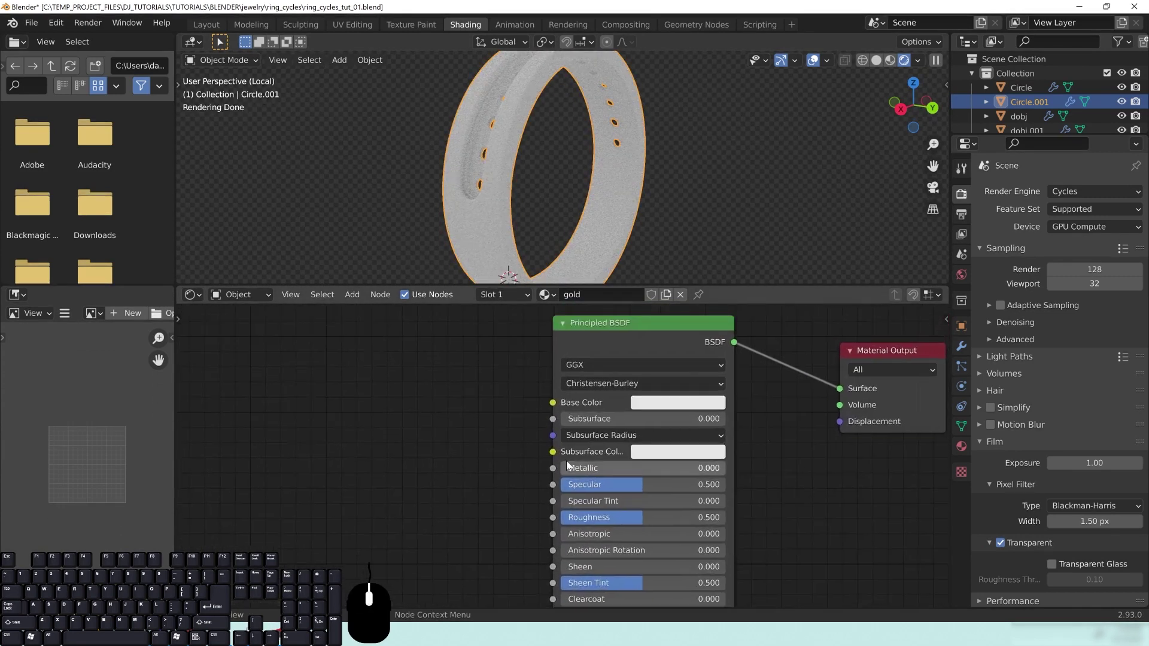
pyautogui.moveTo(570, 468); pyautogui.dragTo(728, 468)
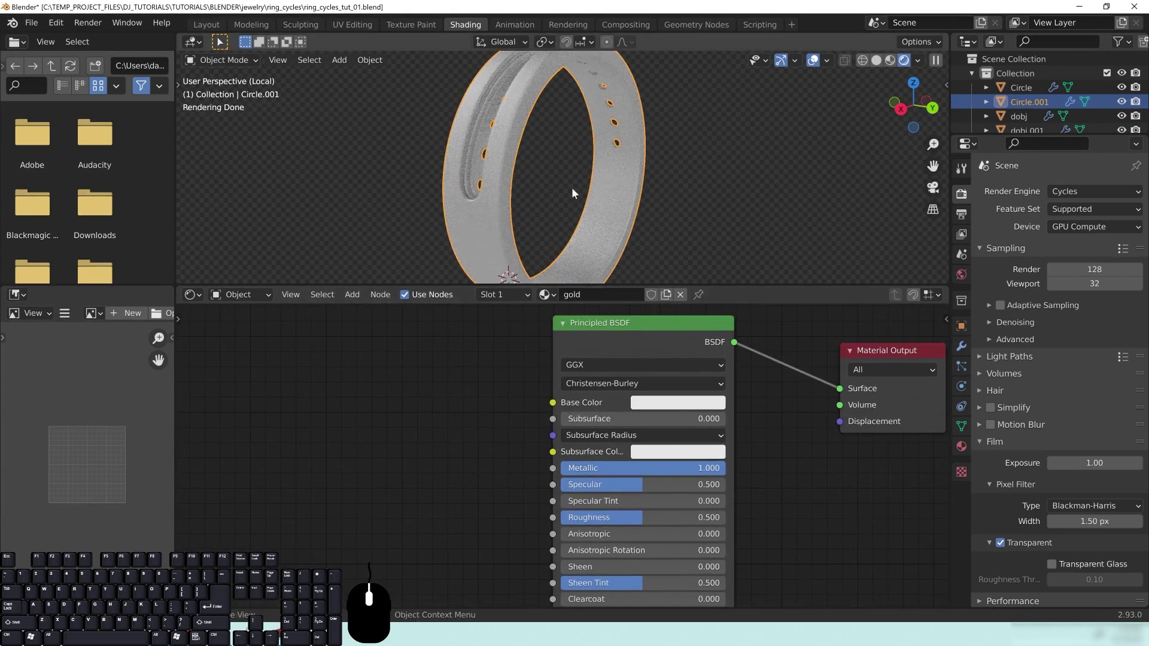
# Step: Set the Principled BSDF's Roughness to 0.150 and check the reflections on the ring up close
pyautogui.moveTo(572, 188); pyautogui.dragTo(554, 186, button='middle')
pyautogui.scroll(2, 554, 185)
pyautogui.moveTo(634, 519); pyautogui.dragTo(578, 519)
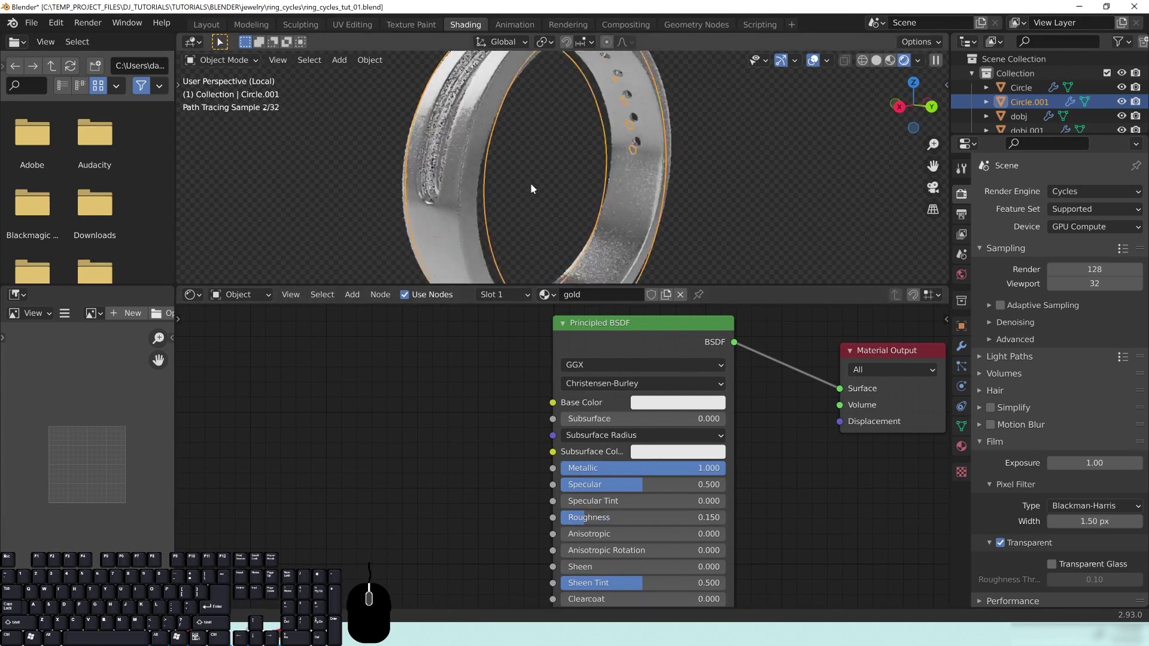
pyautogui.moveTo(567, 125)
pyautogui.mouseDown(button='middle')
pyautogui.moveTo(579, 119)
pyautogui.moveTo(651, 159)
pyautogui.moveTo(570, 178)
pyautogui.moveTo(480, 165)
pyautogui.moveTo(371, 172)
pyautogui.mouseUp(button='middle')
pyautogui.scroll(2, 588, 157)
pyautogui.moveTo(482, 137)
pyautogui.mouseDown(button='middle')
pyautogui.moveTo(462, 134)
pyautogui.moveTo(634, 133)
pyautogui.moveTo(582, 179)
pyautogui.moveTo(541, 189)
pyautogui.moveTo(574, 151)
pyautogui.moveTo(603, 180)
pyautogui.moveTo(597, 195)
pyautogui.moveTo(538, 206)
pyautogui.mouseUp(button='middle')
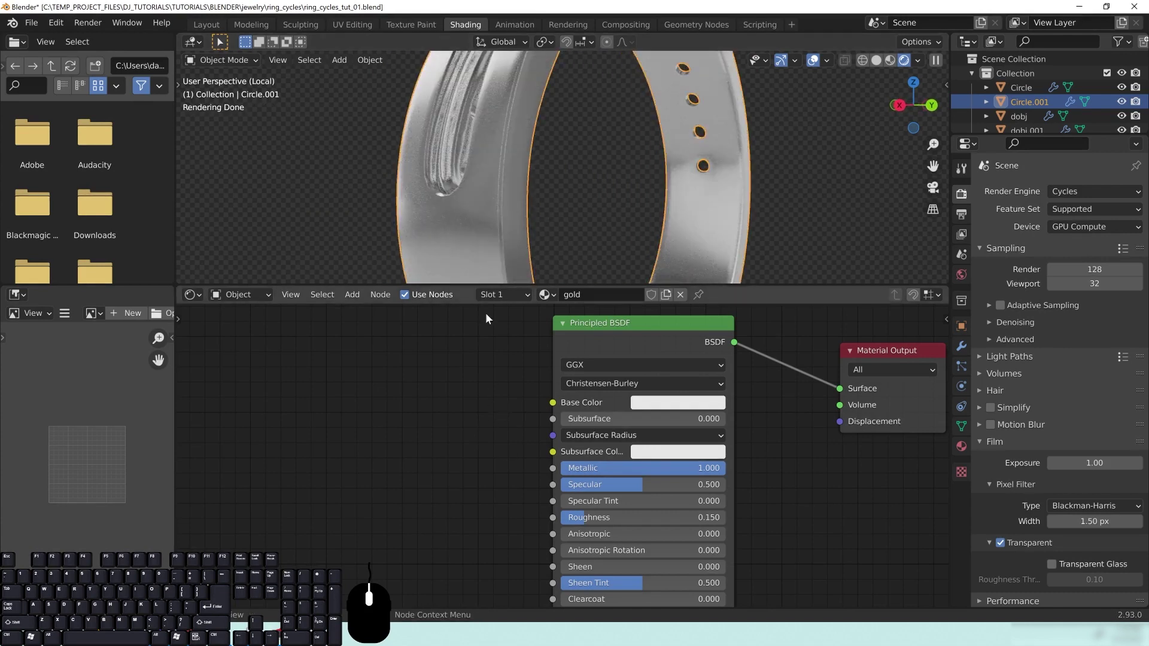
# Step: Reposition the Principled BSDF node and enlarge the 3D viewport area to show more of the ring
pyautogui.moveTo(624, 332); pyautogui.dragTo(637, 327)
pyautogui.scroll(-3, 516, 179)
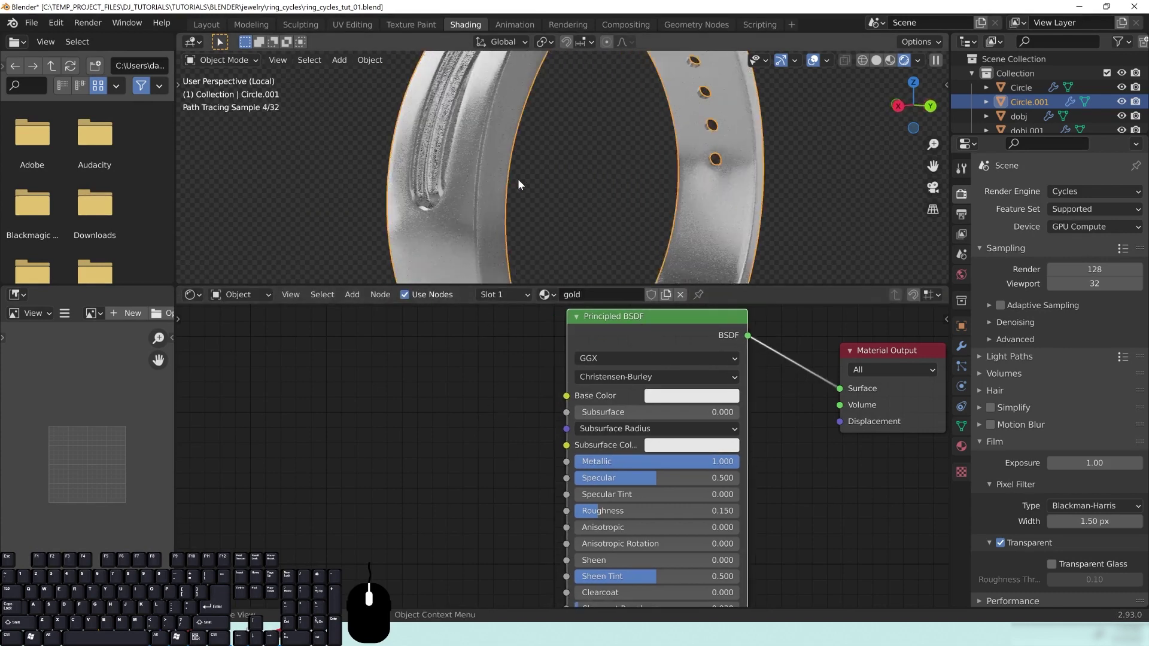
pyautogui.moveTo(533, 139)
pyautogui.mouseDown(button='middle')
pyautogui.moveTo(599, 185)
pyautogui.moveTo(542, 118)
pyautogui.mouseUp(button='middle')
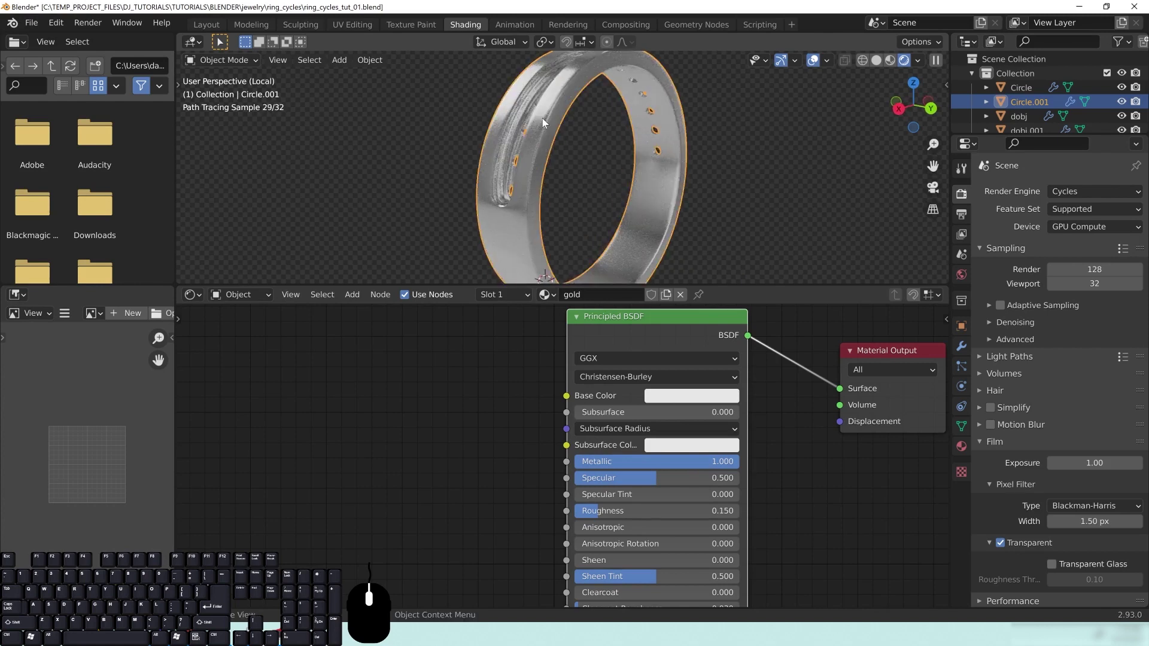
pyautogui.moveTo(546, 191)
pyautogui.mouseDown(button='middle')
pyautogui.moveTo(499, 226)
pyautogui.moveTo(538, 185)
pyautogui.mouseUp(button='middle')
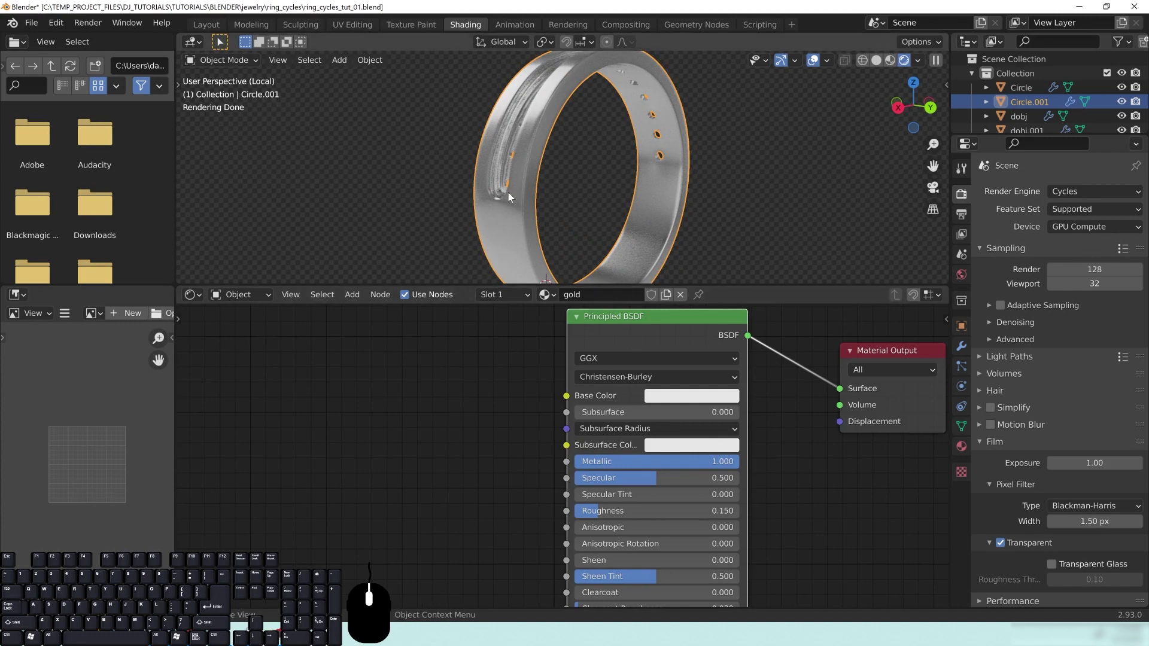
pyautogui.moveTo(545, 210); pyautogui.dragTo(569, 199, button='middle')
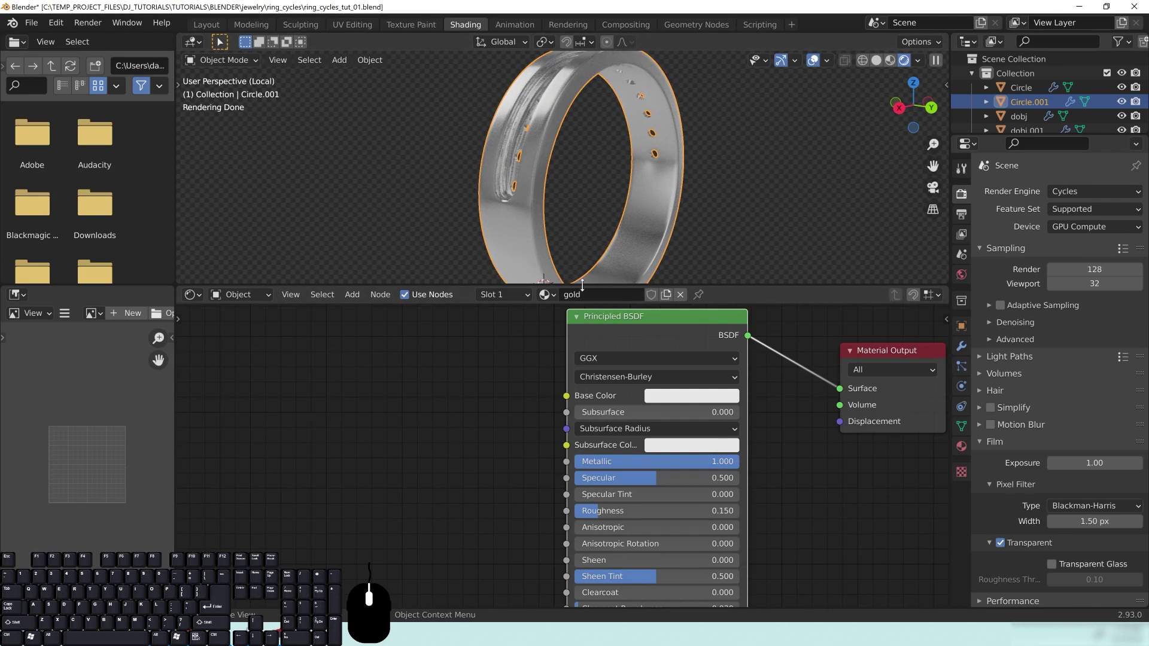
pyautogui.moveTo(803, 287); pyautogui.dragTo(804, 316)
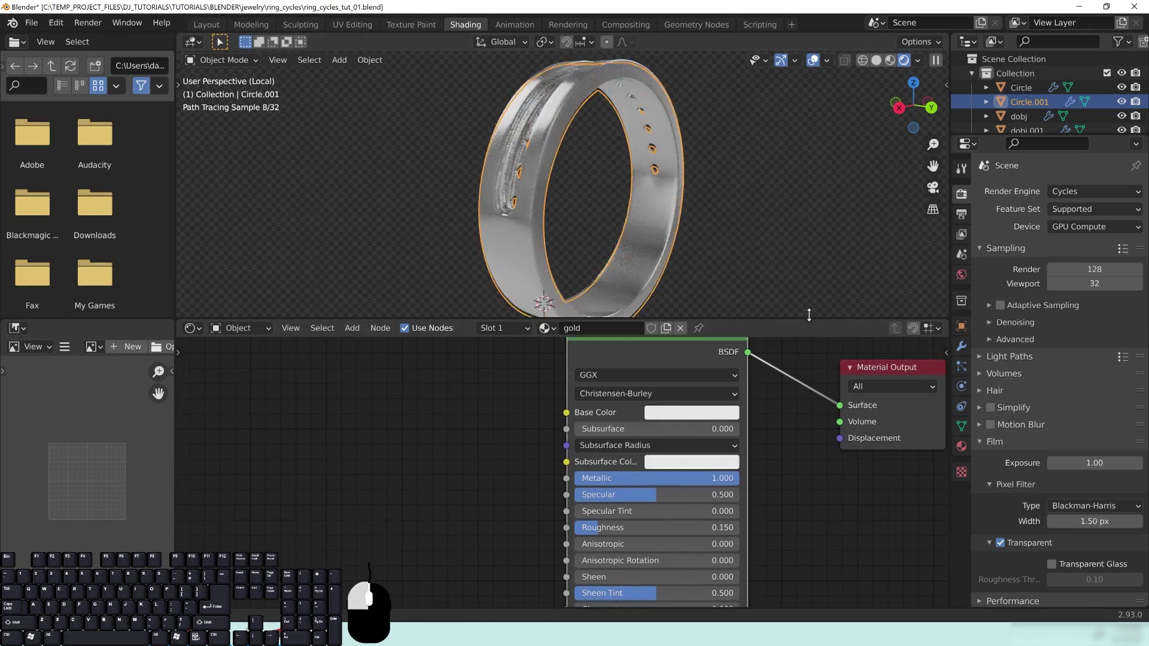
pyautogui.moveTo(681, 358); pyautogui.dragTo(705, 392)
# Step: Add a Layer Weight node to the gold material and place it in the empty space before the Principled BSDF
pyautogui.moveTo(509, 451); pyautogui.dragTo(550, 443, button='middle')
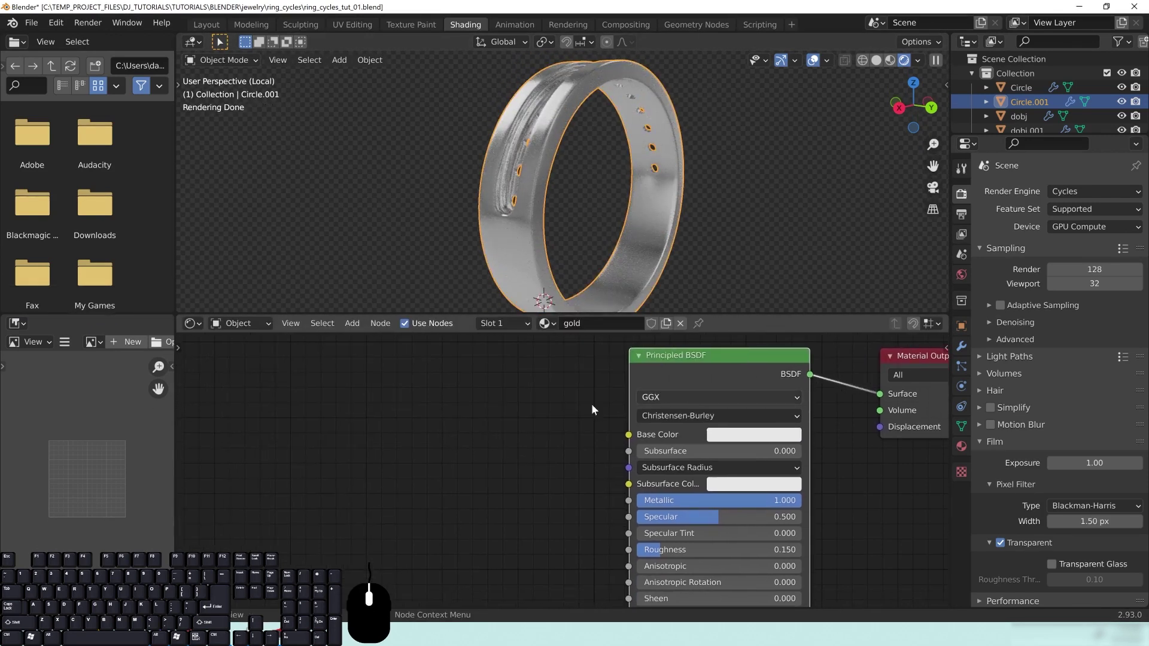
pyautogui.moveTo(460, 462); pyautogui.dragTo(551, 467, button='middle')
pyautogui.click(461, 447)
pyautogui.hotkey('shift', 'a')
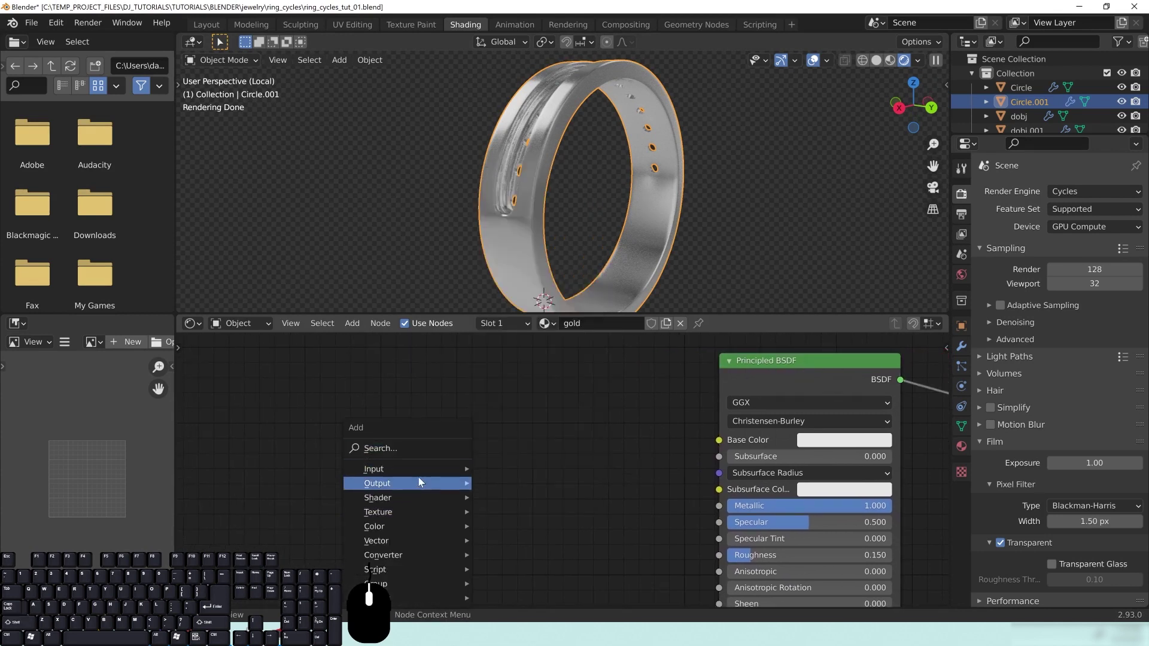
pyautogui.click(393, 450)
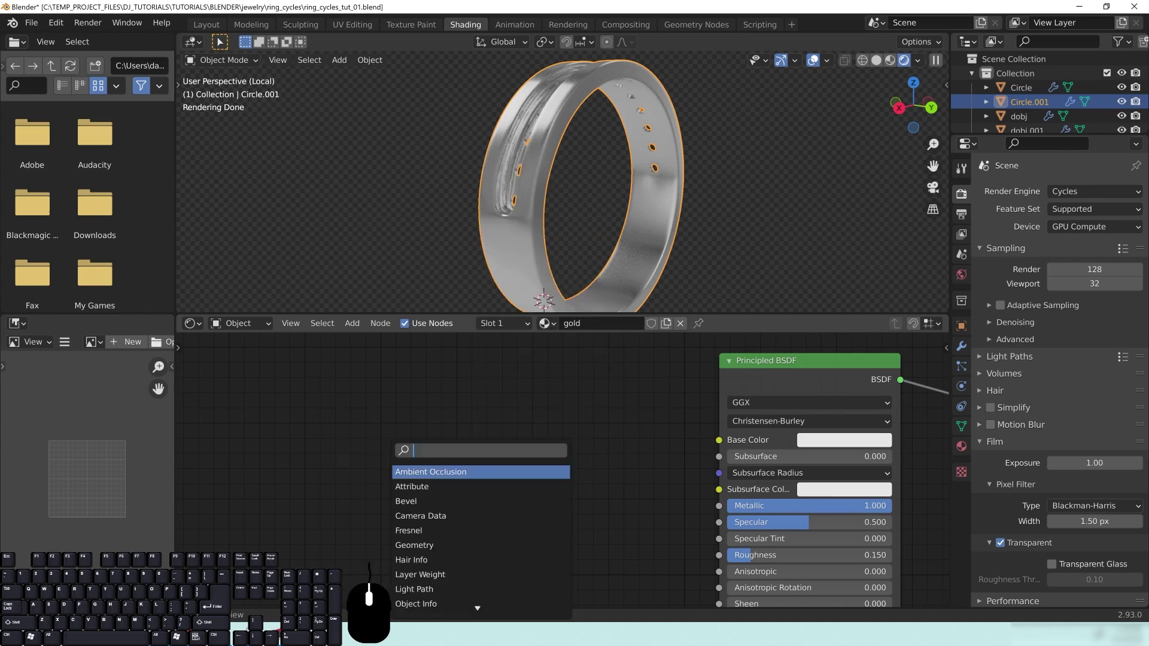
pyautogui.write('layer')
pyautogui.press('Return')
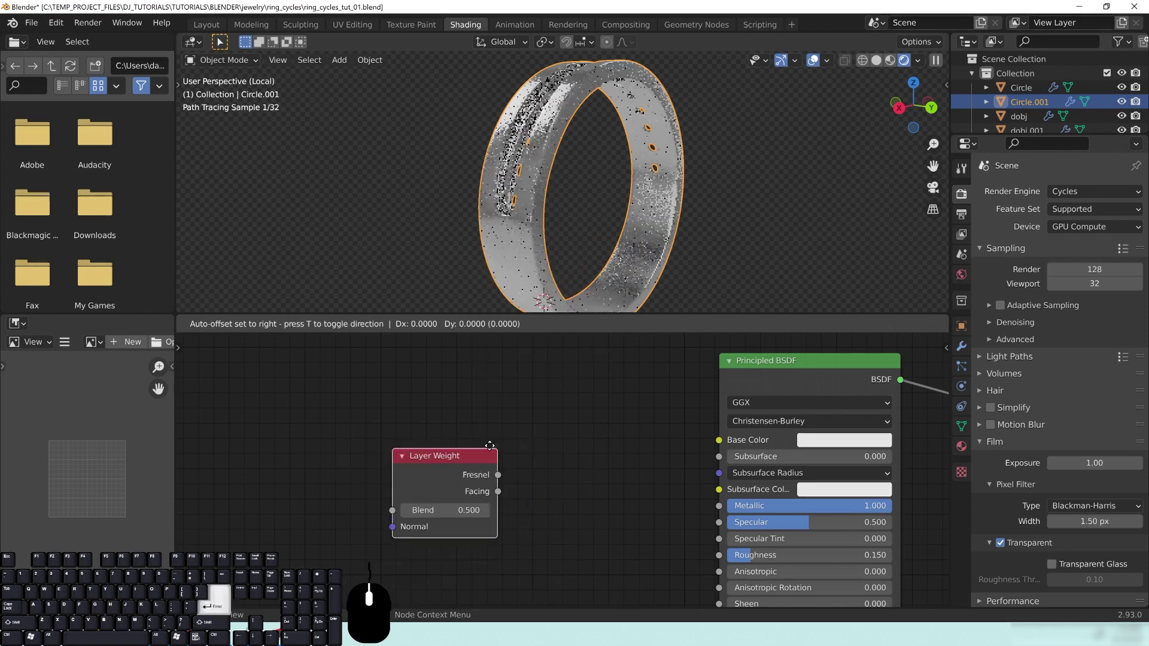
pyautogui.click(491, 358)
pyautogui.moveTo(491, 362); pyautogui.dragTo(434, 373)
pyautogui.click(562, 439)
pyautogui.click(578, 386)
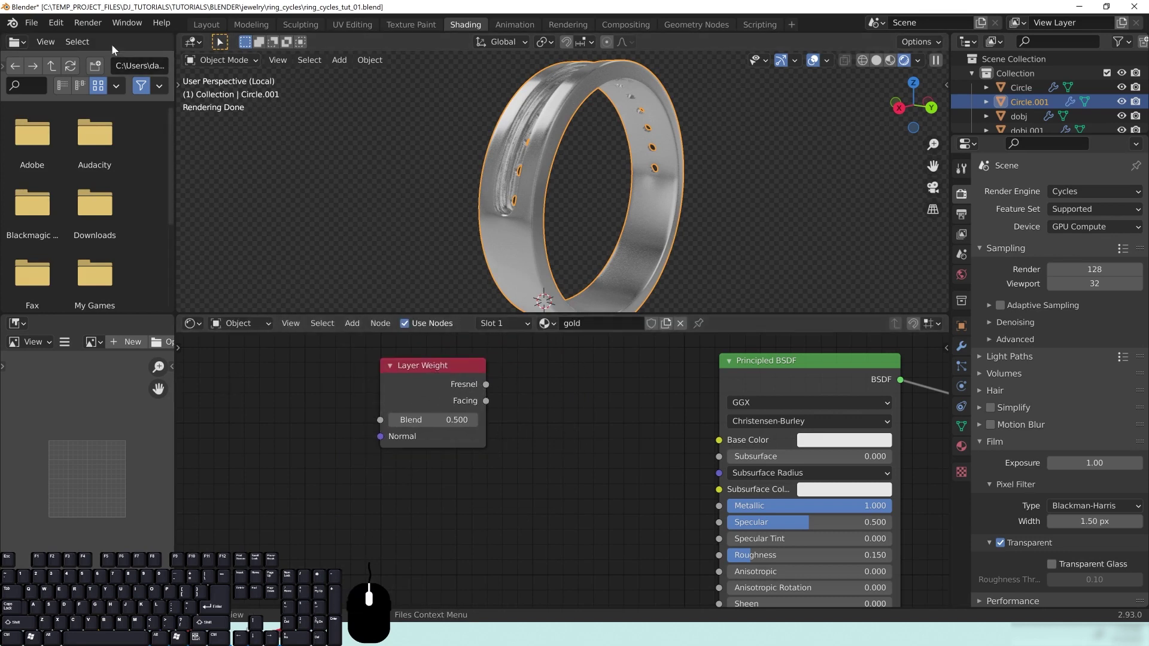
# Step: Check in the add-on preferences whether Node Wrangler is enabled, filtering the list by "node"
pyautogui.click(55, 22)
pyautogui.click(89, 226)
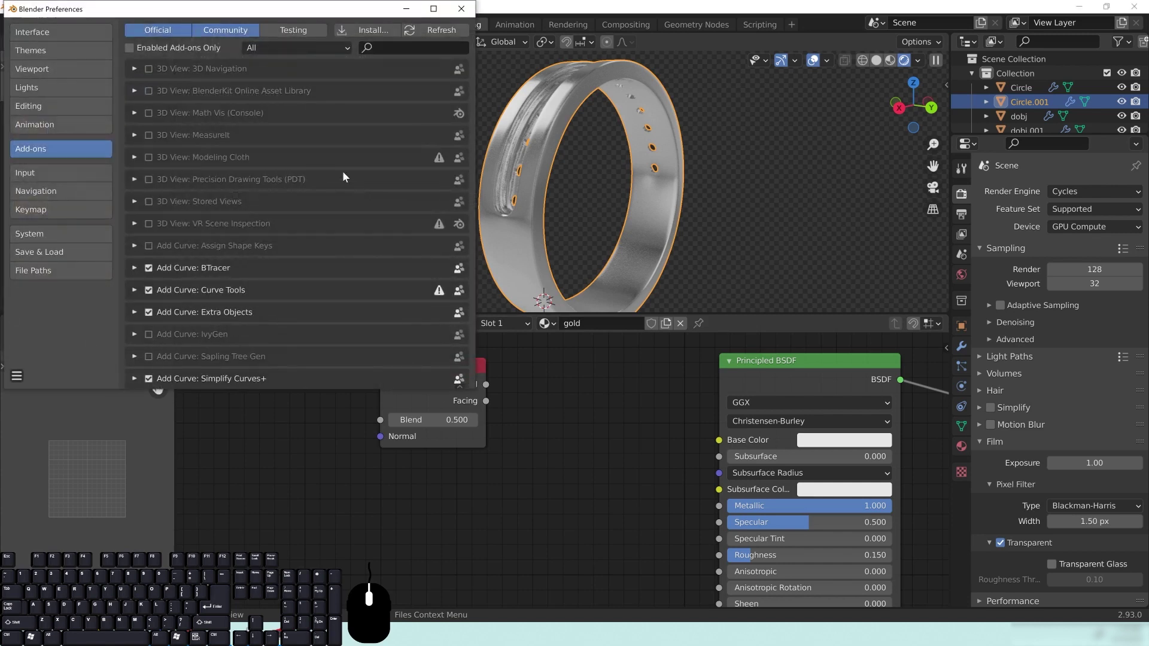
pyautogui.click(381, 47)
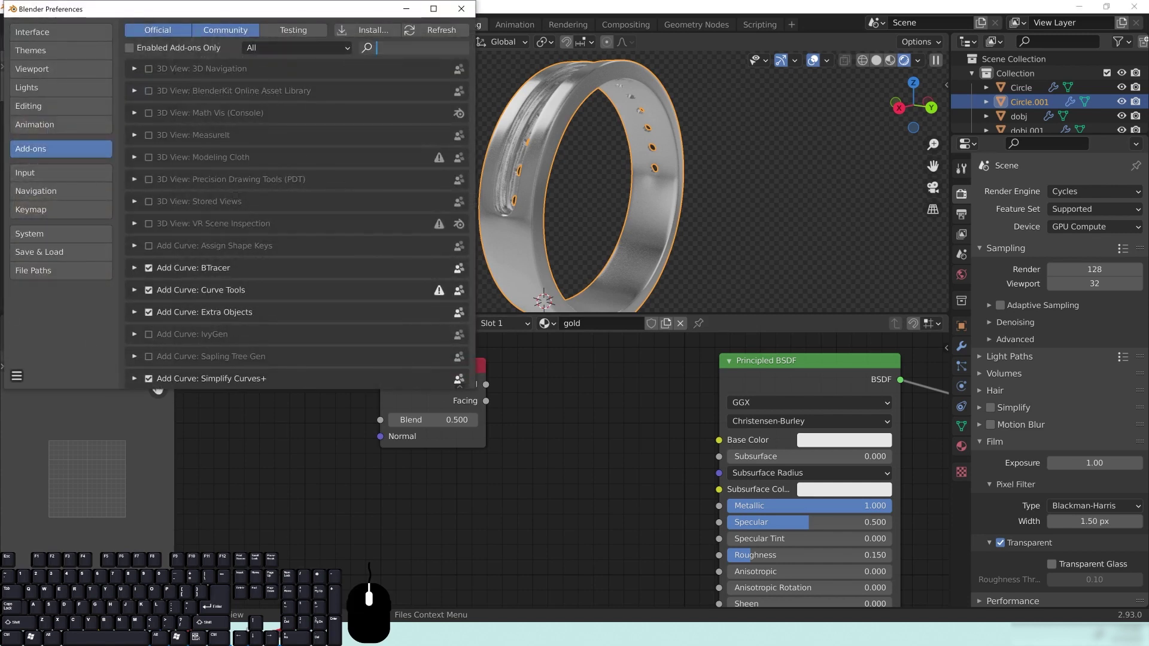
pyautogui.write('node')
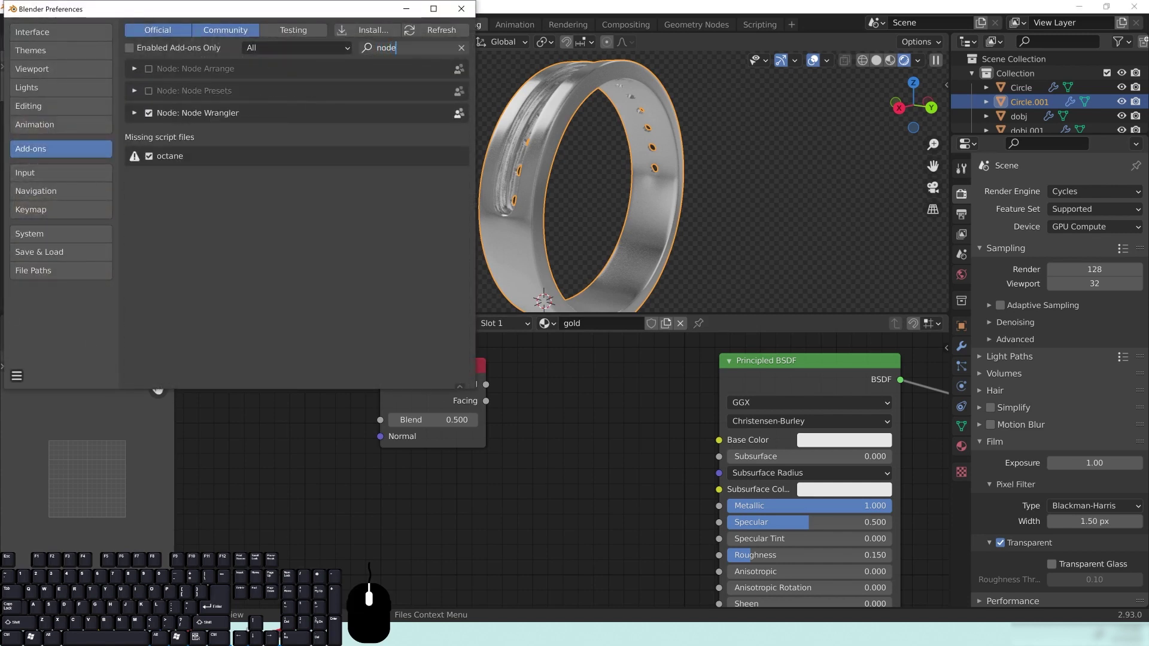
pyautogui.click(462, 8)
# Step: Preview the Layer Weight's Fresnel output on the ring and move that node farther from the Principled BSDF
pyautogui.moveTo(593, 454); pyautogui.dragTo(573, 462, button='middle')
pyautogui.keyDown('ctrl'); pyautogui.keyDown('shift'); pyautogui.click(378, 402); pyautogui.keyUp('shift'); pyautogui.keyUp('ctrl')
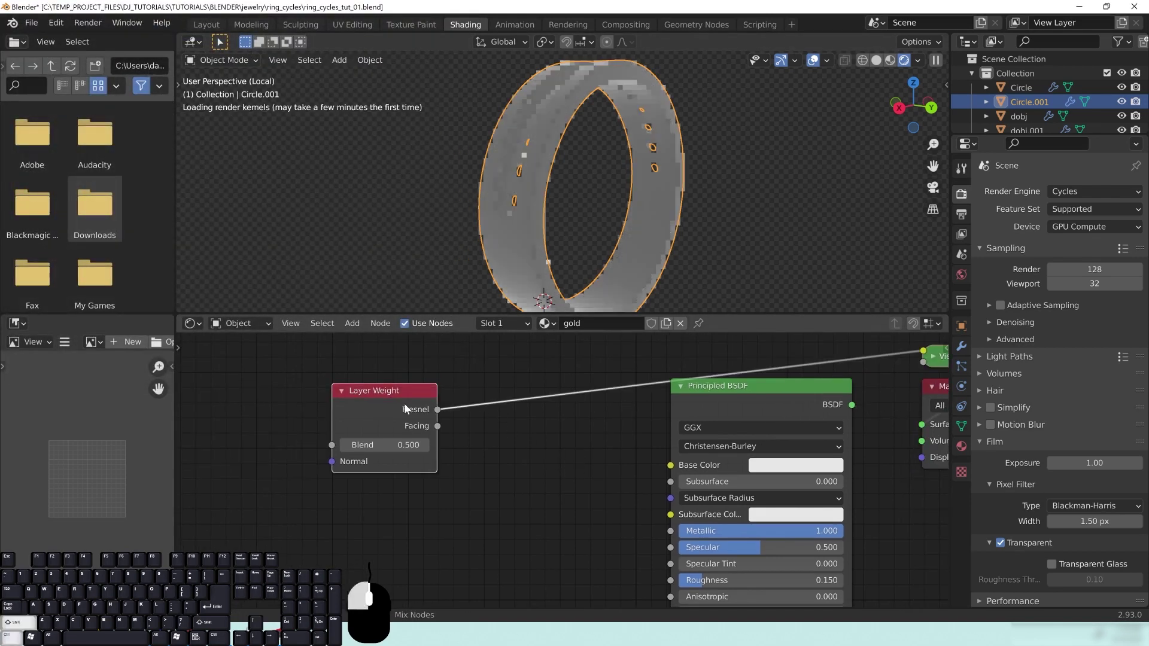
pyautogui.moveTo(378, 400); pyautogui.dragTo(369, 393)
pyautogui.moveTo(566, 166); pyautogui.dragTo(598, 186, button='middle')
pyautogui.scroll(3, 598, 186)
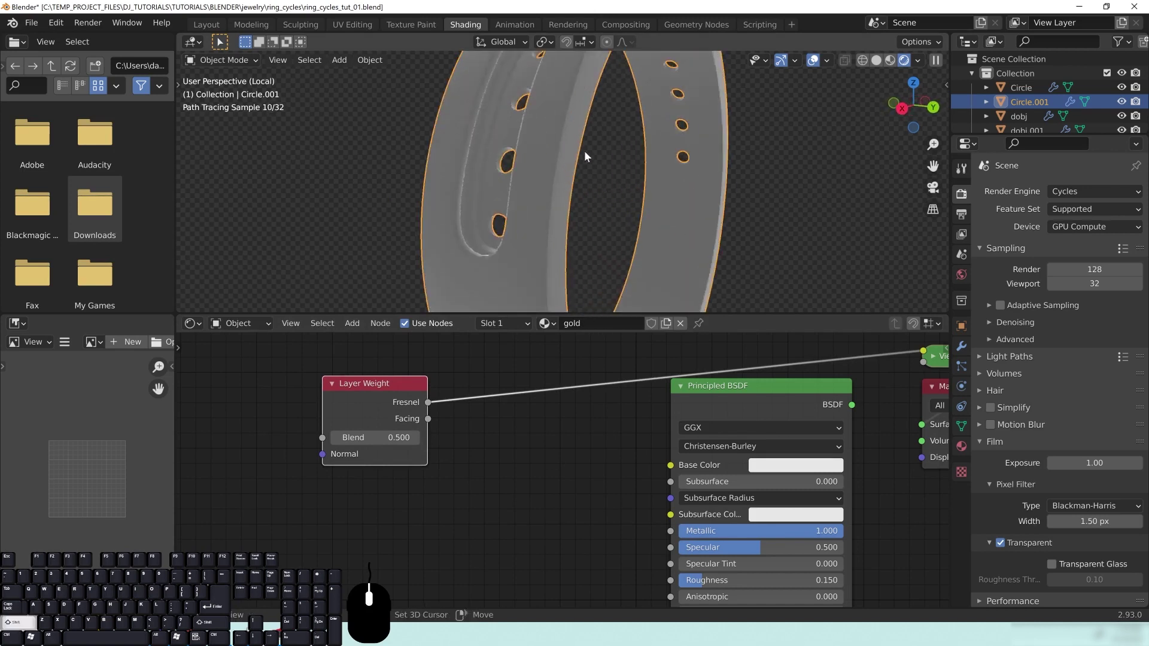
pyautogui.moveTo(371, 383); pyautogui.dragTo(349, 372)
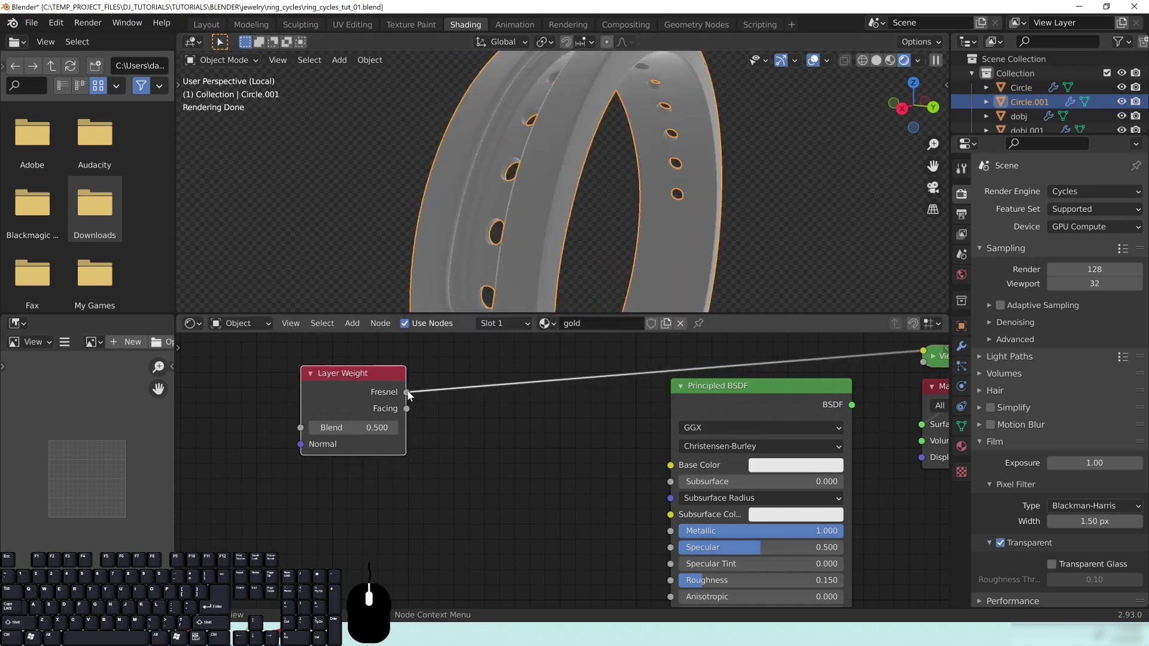
pyautogui.moveTo(411, 411); pyautogui.dragTo(298, 389, button='middle')
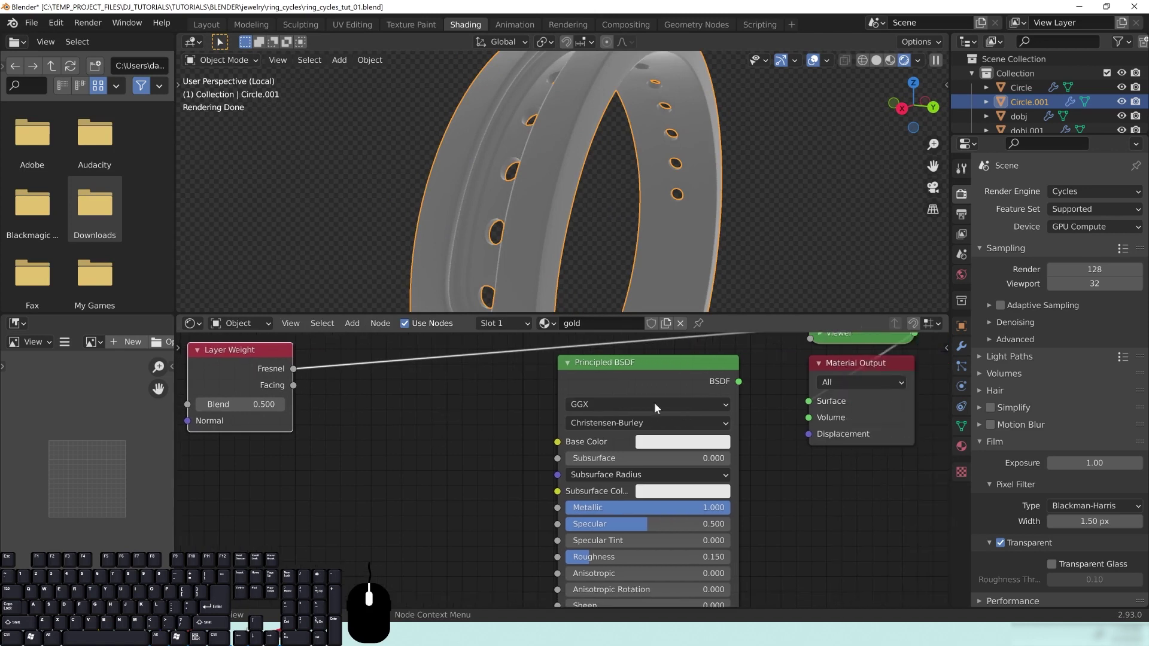
# Step: Preview the Principled BSDF and the Layer Weight's Facing output on the ring to compare them
pyautogui.keyDown('ctrl'); pyautogui.keyDown('shift'); pyautogui.click(729, 439); pyautogui.keyUp('shift'); pyautogui.keyUp('ctrl')
pyautogui.keyDown('ctrl'); pyautogui.keyDown('shift'); pyautogui.click(282, 395); pyautogui.keyUp('shift'); pyautogui.keyUp('ctrl')
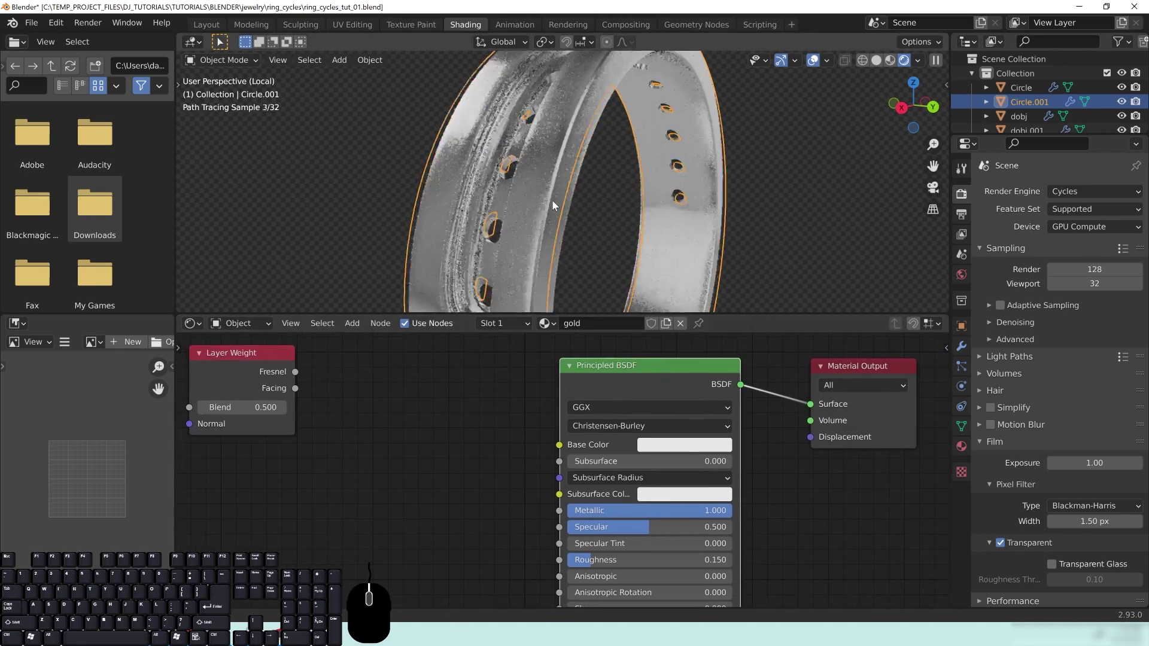
pyautogui.keyDown('ctrl'); pyautogui.keyDown('shift'); pyautogui.click(253, 368); pyautogui.keyUp('shift'); pyautogui.keyUp('ctrl')
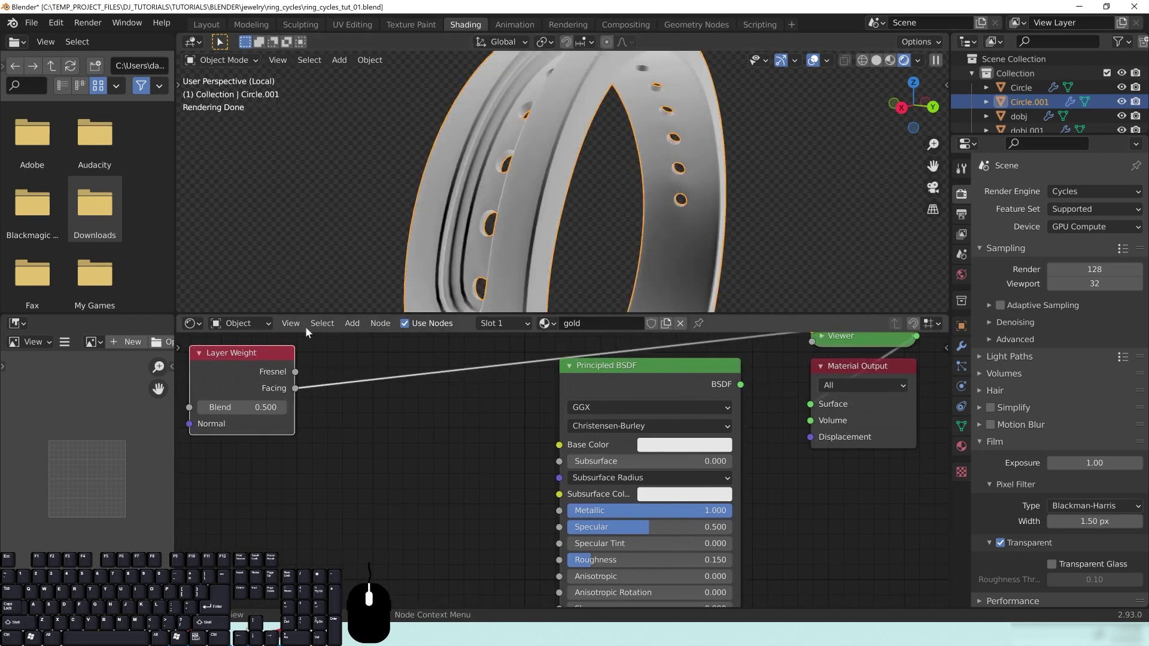
pyautogui.scroll(-3, 562, 205)
pyautogui.moveTo(561, 205); pyautogui.dragTo(503, 299, button='middle')
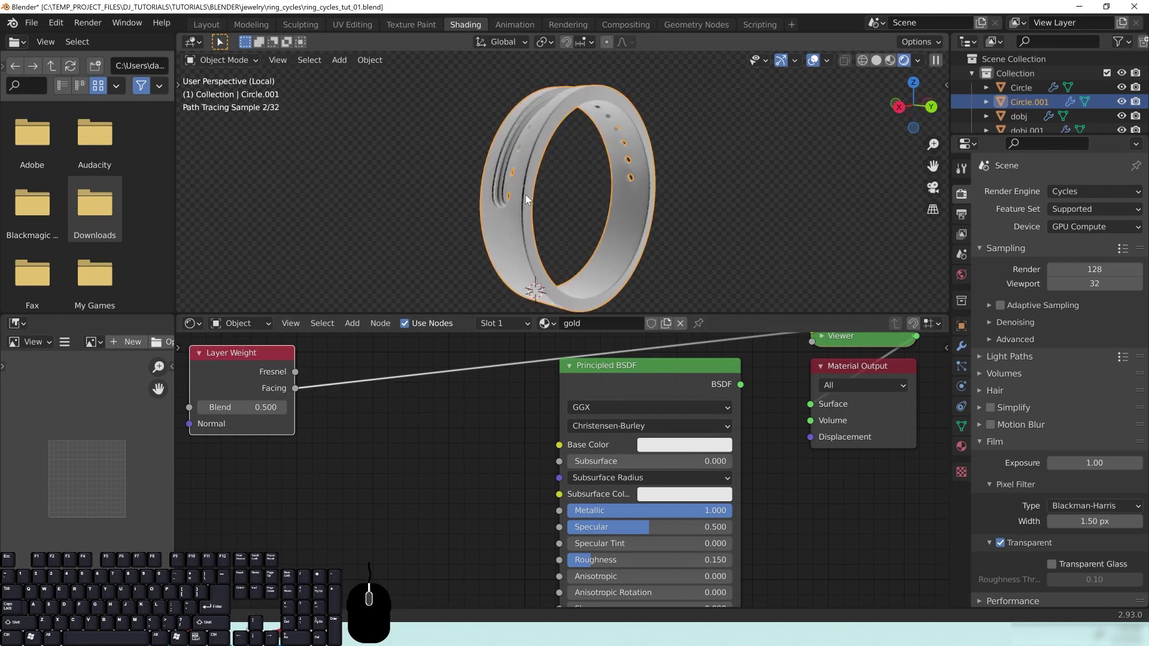
# Step: Preview the Layer Weight's Fresnel output again and examine its shading around the ring from several angles and distances
pyautogui.keyDown('ctrl'); pyautogui.keyDown('shift'); pyautogui.click(265, 374); pyautogui.keyUp('shift'); pyautogui.keyUp('ctrl')
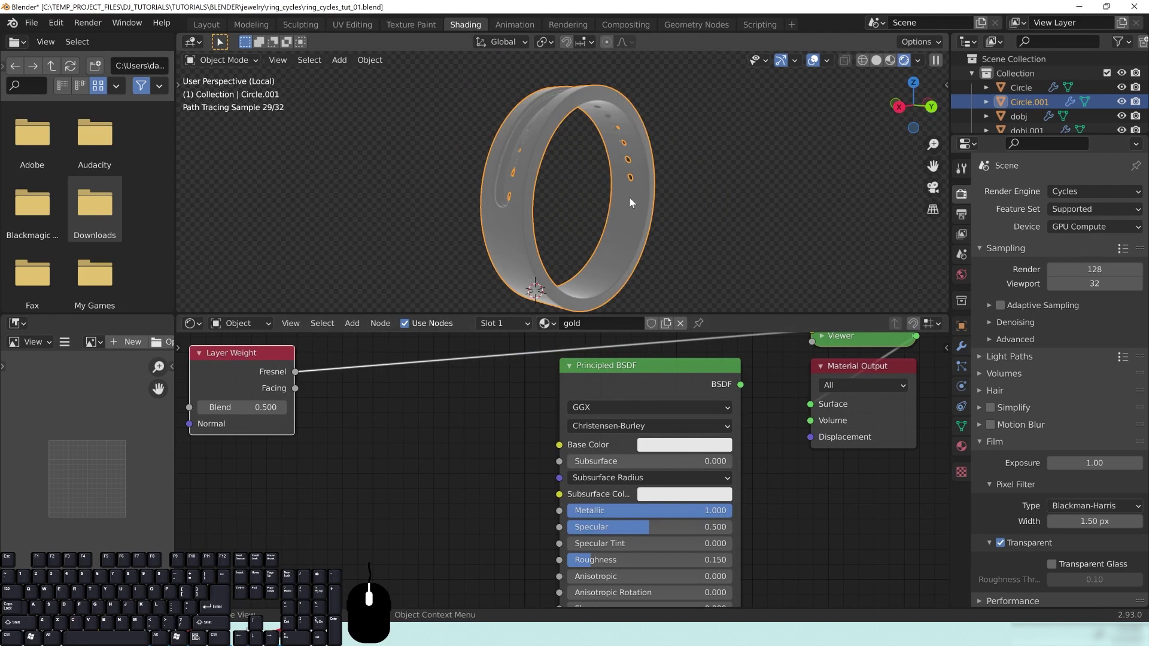
pyautogui.moveTo(592, 205); pyautogui.dragTo(602, 201, button='middle')
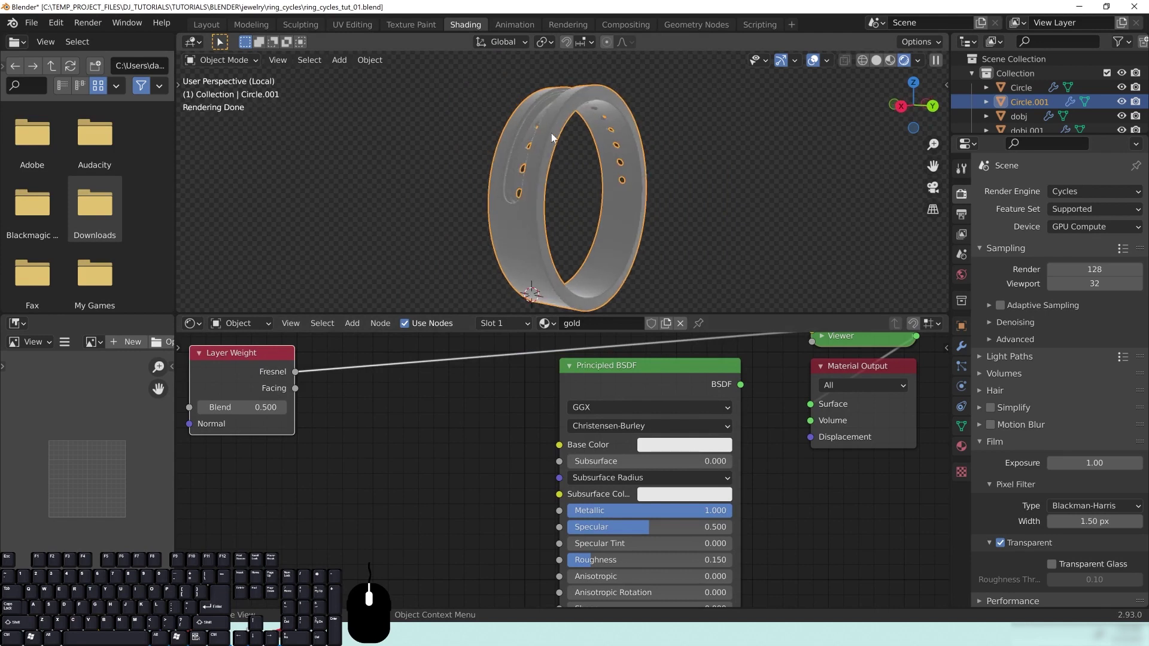
pyautogui.scroll(3, 535, 213)
pyautogui.moveTo(527, 204); pyautogui.dragTo(439, 265, button='middle')
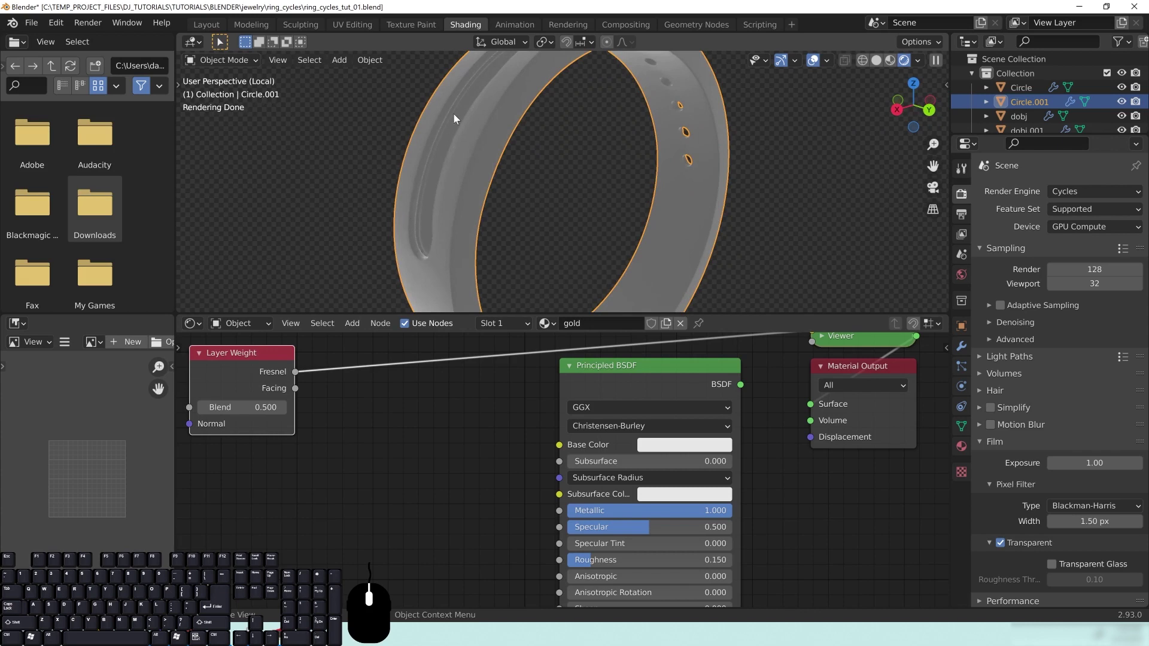
pyautogui.moveTo(510, 274); pyautogui.dragTo(577, 189, button='middle')
pyautogui.scroll(-4, 559, 189)
pyautogui.scroll(2, 558, 197)
pyautogui.scroll(3, 559, 171)
pyautogui.scroll(-5, 577, 192)
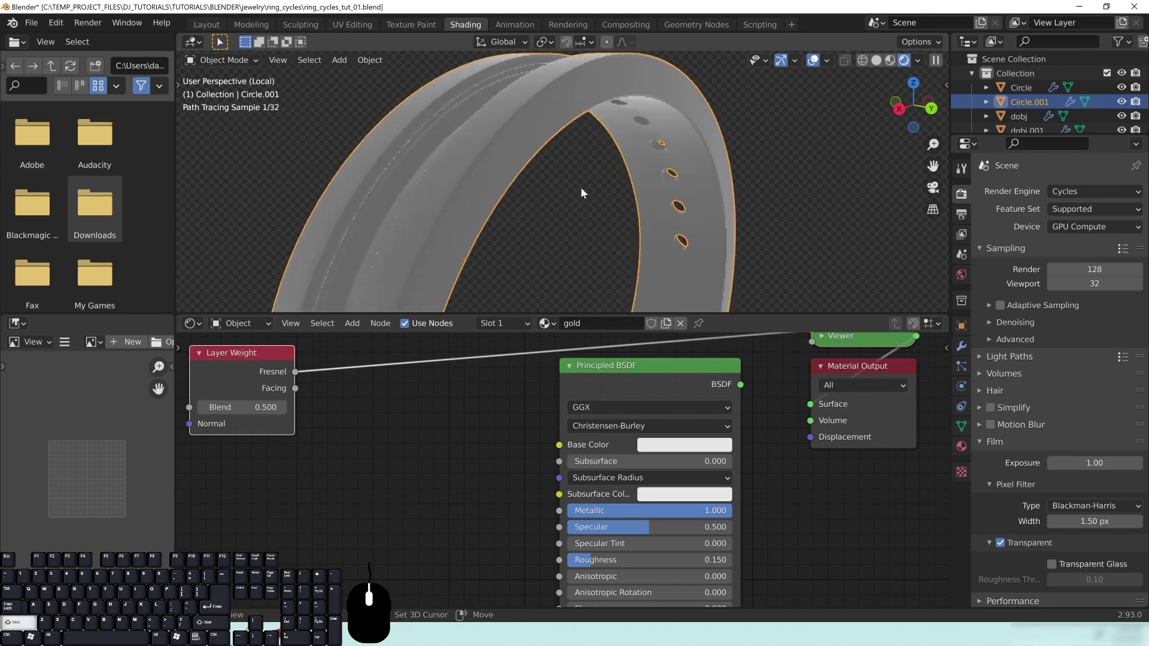
pyautogui.keyDown('shift'); pyautogui.moveTo(572, 207); pyautogui.dragTo(550, 171, button='middle'); pyautogui.keyUp('shift')
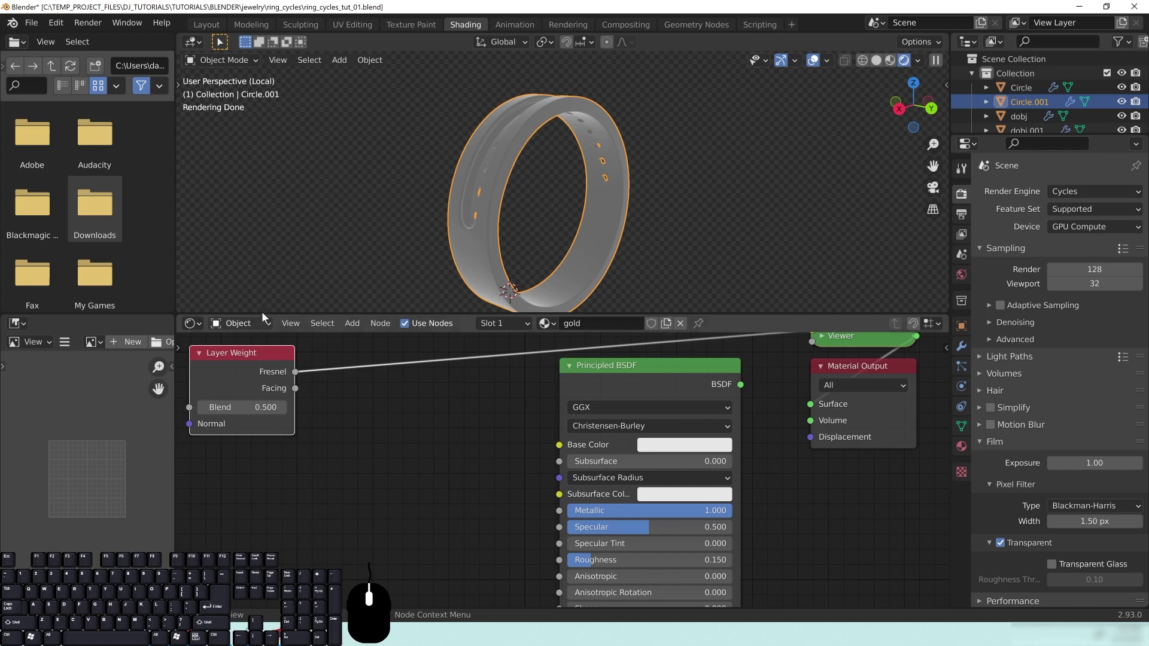
pyautogui.moveTo(559, 174); pyautogui.dragTo(531, 171, button='middle')
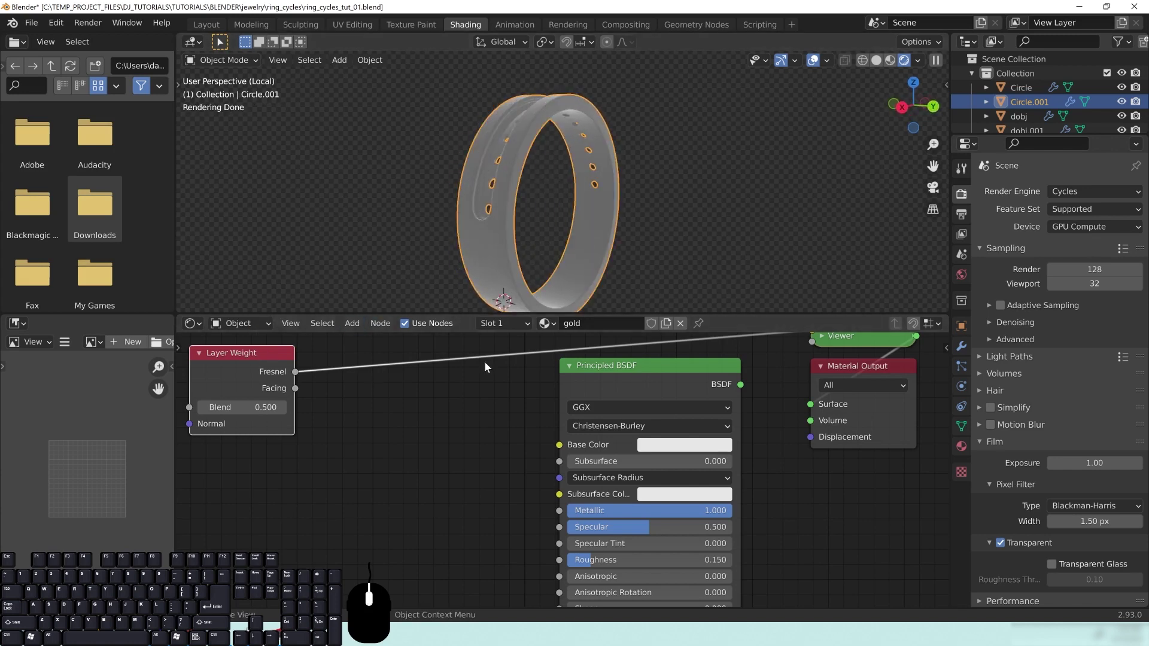
# Step: Add a MixRGB node, feed the Layer Weight's Fresnel output into its Fac, and preview the mix on the ring
pyautogui.hotkey('shift', 'a')
pyautogui.moveTo(357, 515)
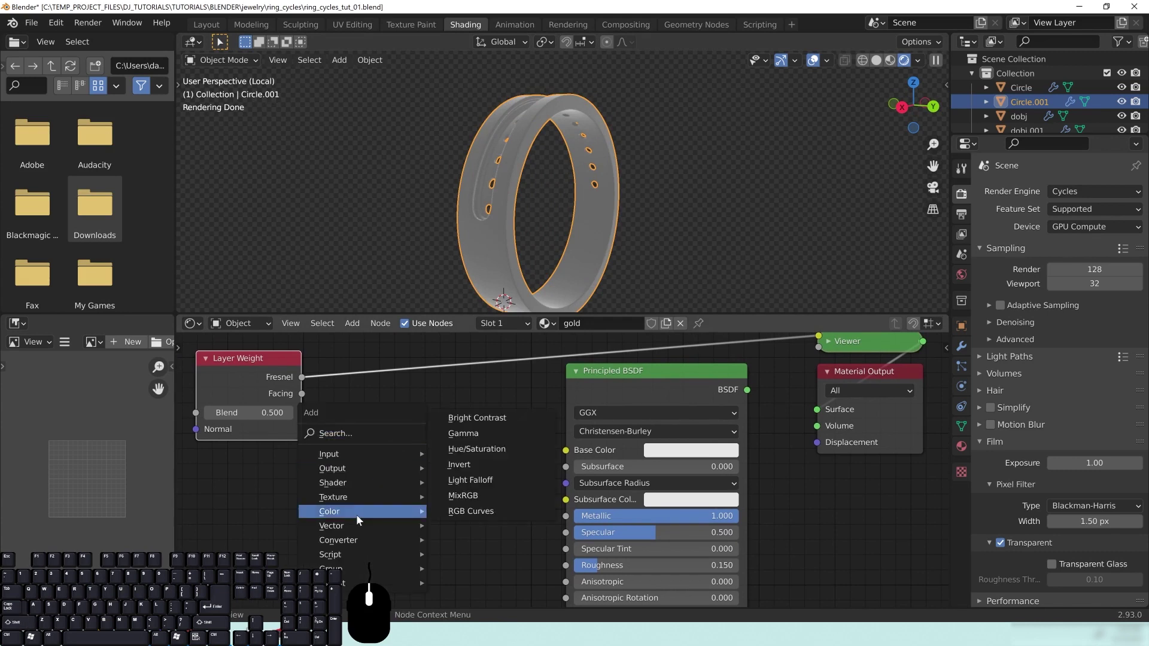
pyautogui.click(503, 496)
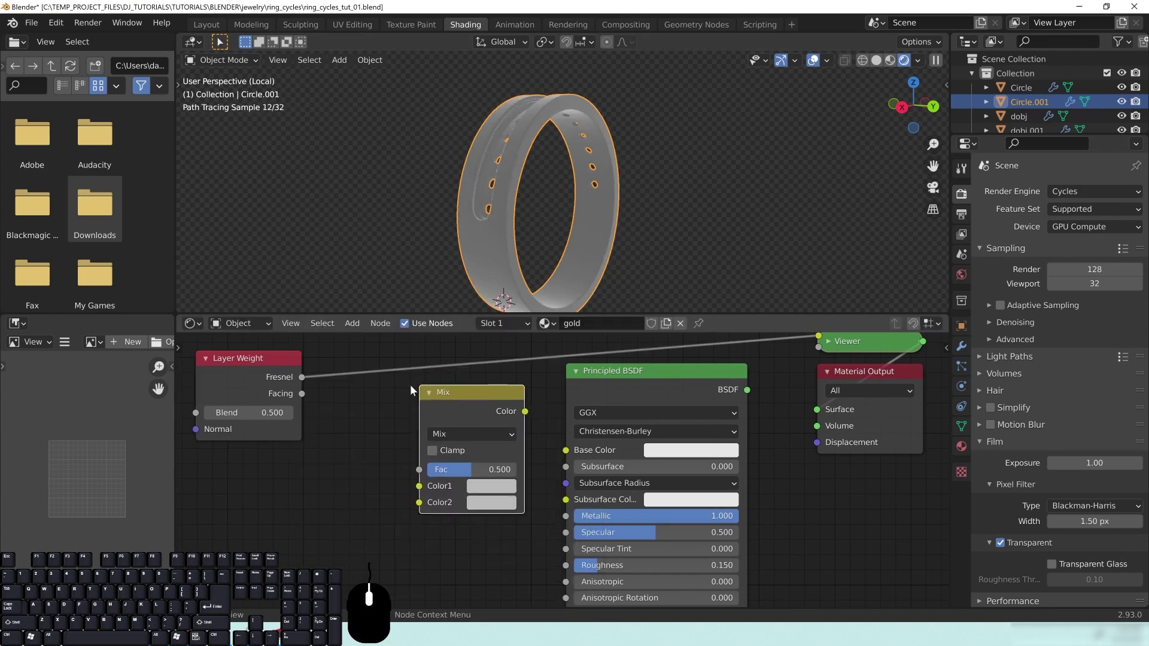
pyautogui.moveTo(294, 377); pyautogui.dragTo(396, 396)
pyautogui.moveTo(403, 469); pyautogui.dragTo(415, 469)
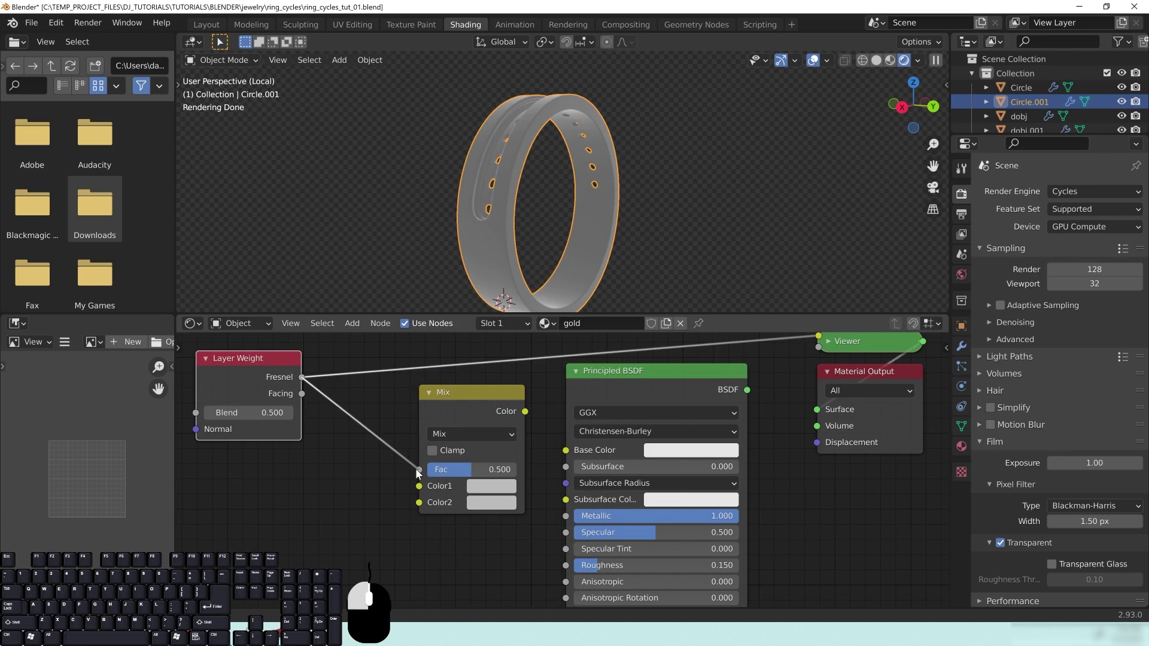
pyautogui.moveTo(487, 405); pyautogui.dragTo(427, 378)
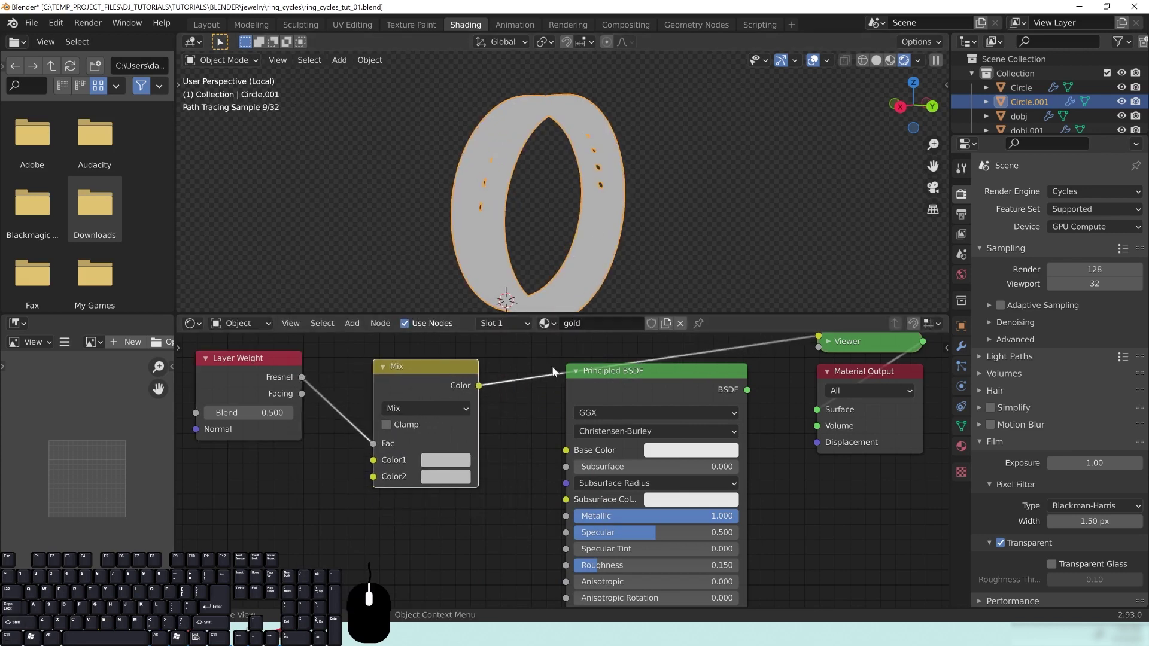
# Step: Set the Mix node's Color2 to red and Color1 to green, and move the Layer Weight node farther away from it
pyautogui.click(442, 474)
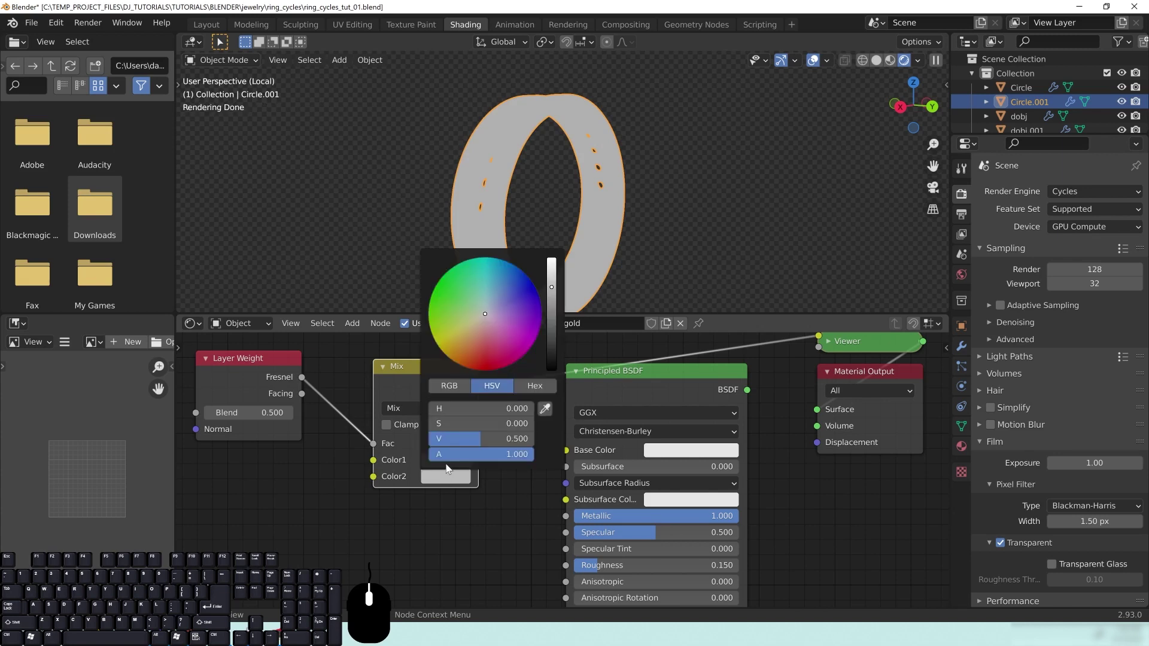
pyautogui.click(484, 367)
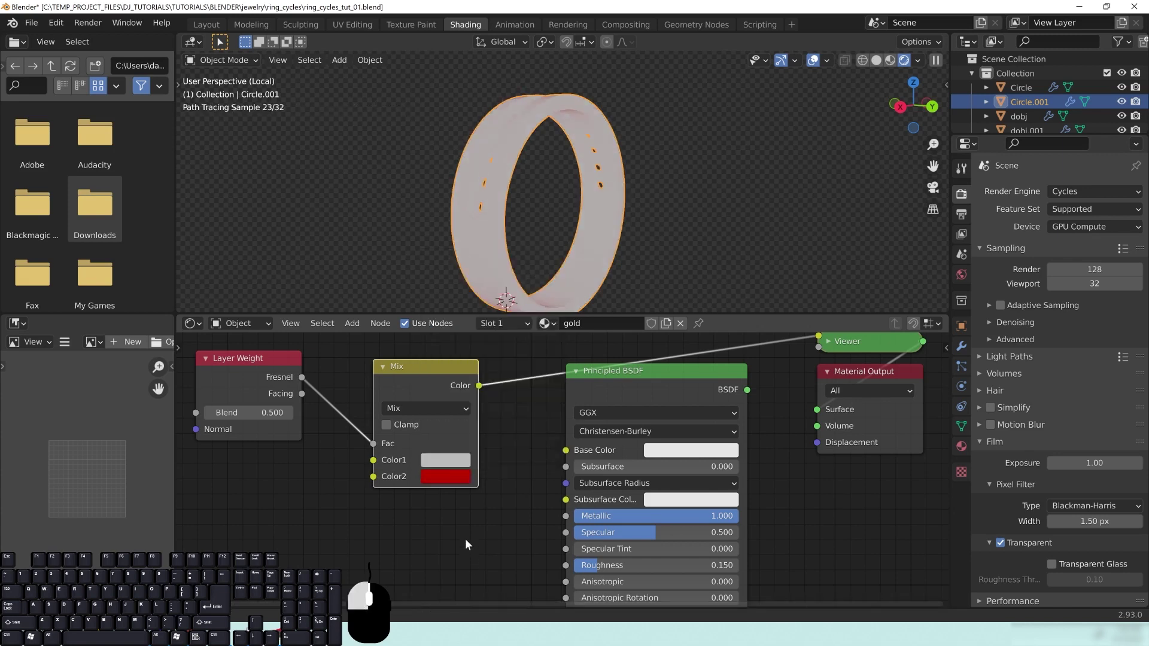
pyautogui.click(453, 456)
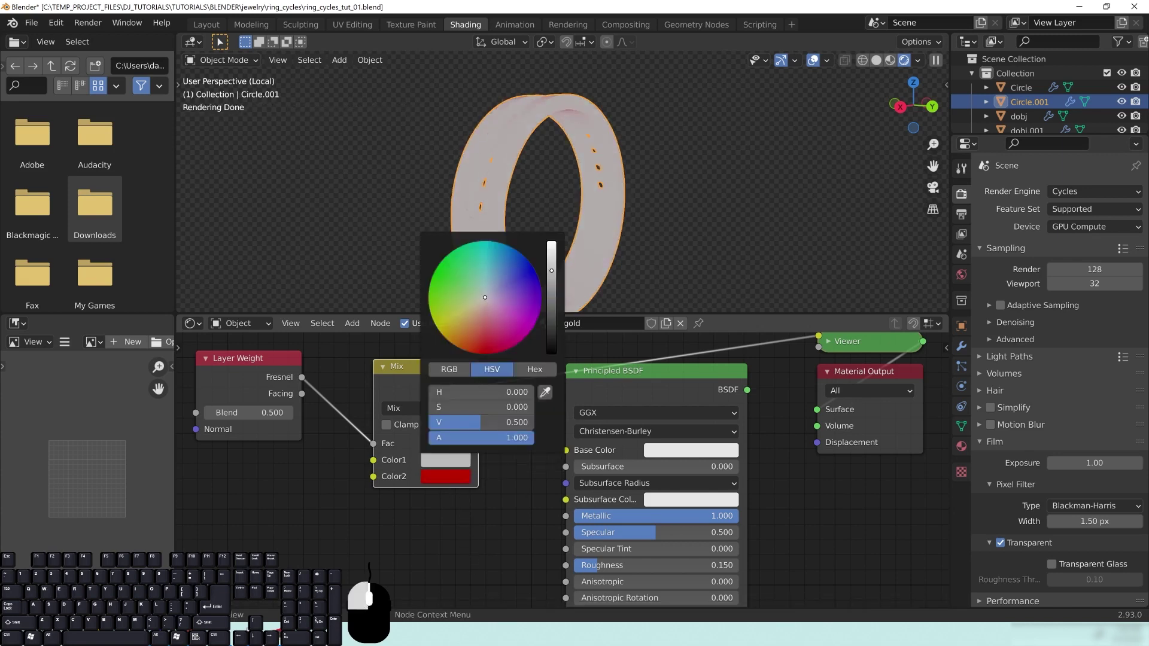
pyautogui.click(449, 256)
pyautogui.scroll(3, 540, 199)
pyautogui.moveTo(539, 200); pyautogui.dragTo(566, 182, button='middle')
pyautogui.moveTo(356, 499); pyautogui.dragTo(474, 515, button='middle')
pyautogui.moveTo(371, 383); pyautogui.dragTo(276, 362)
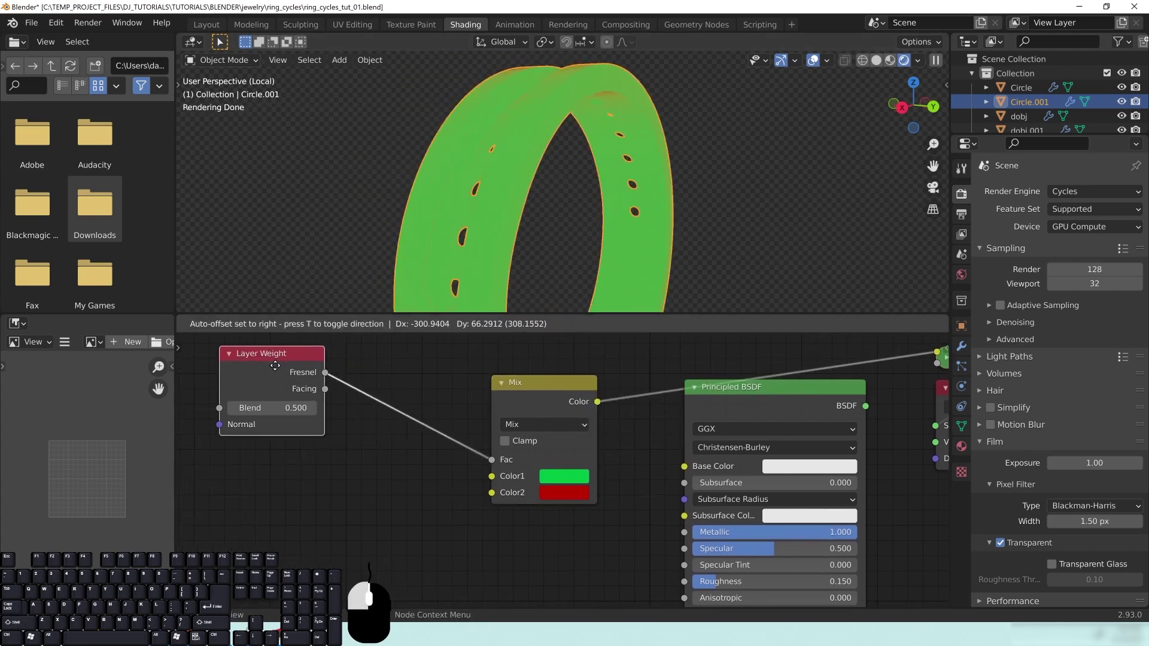
# Step: Test the Layer Weight's Blend at 0.8 and 0.4 on the ring, and return it to 0.5
pyautogui.click(312, 411)
pyautogui.click(312, 411)
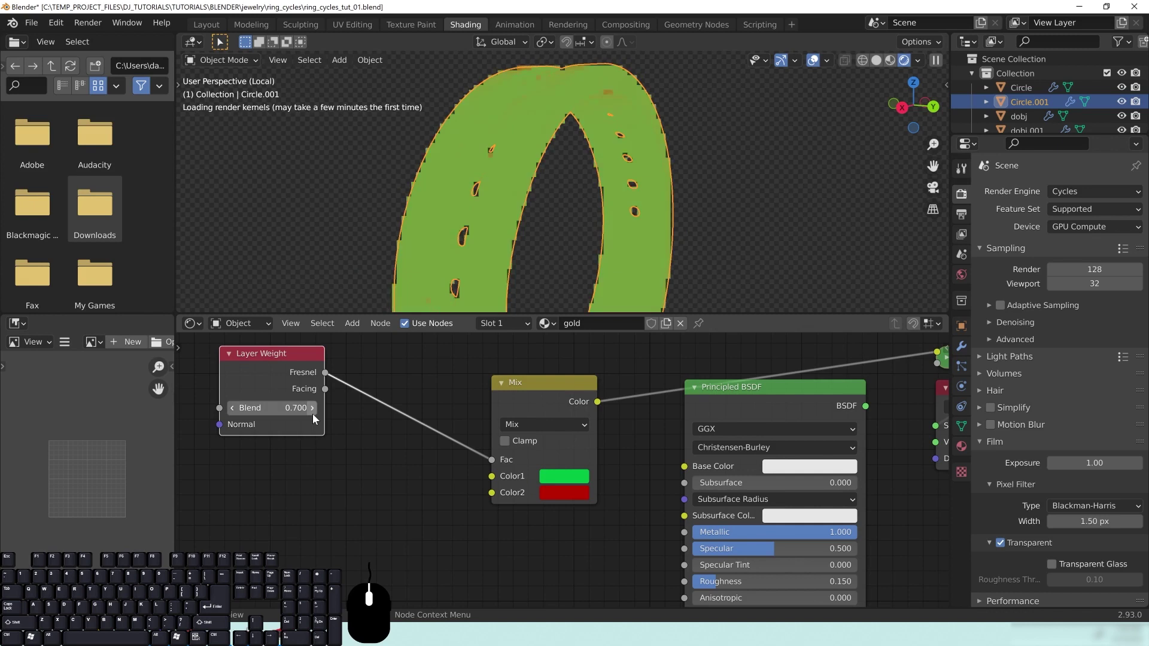
pyautogui.click(312, 410)
pyautogui.moveTo(610, 237); pyautogui.dragTo(580, 232, button='middle')
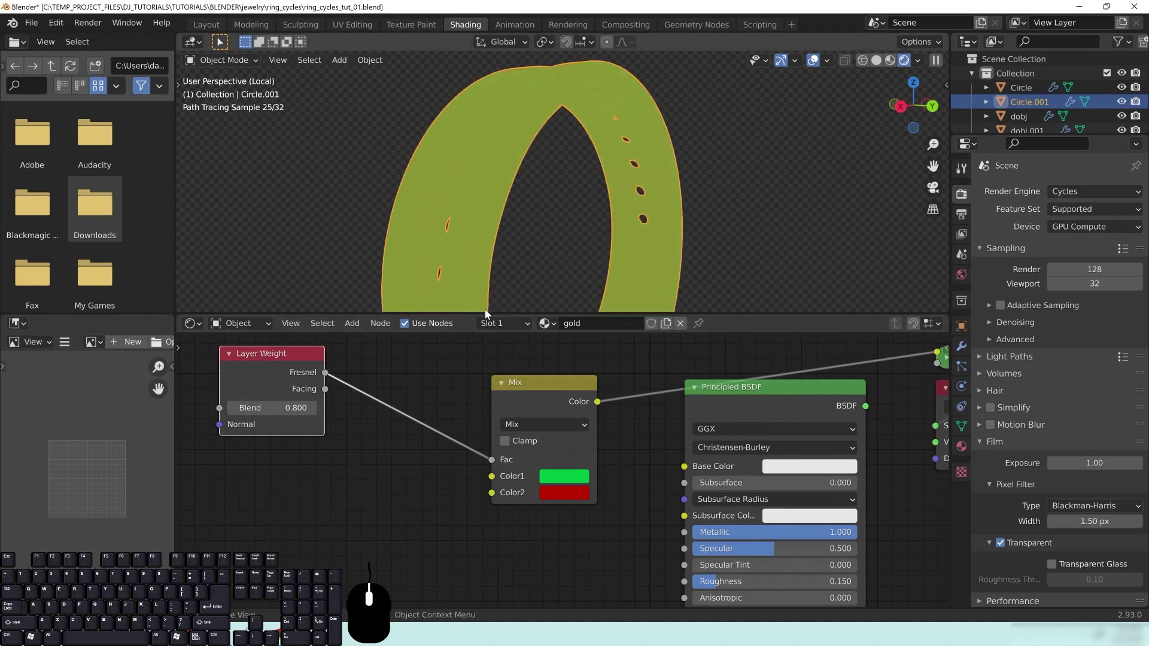
pyautogui.click(232, 408)
pyautogui.click(231, 408)
pyautogui.click(231, 408)
pyautogui.click(231, 408)
pyautogui.click(231, 408)
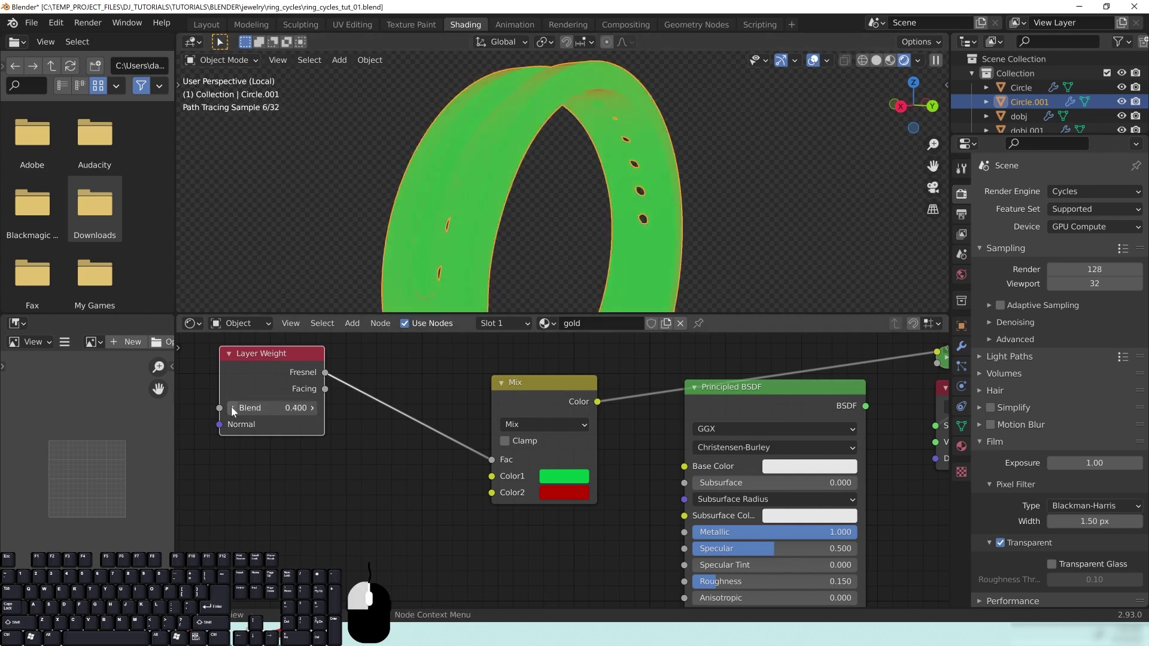
pyautogui.click(312, 411)
pyautogui.click(311, 410)
# Step: Move the Layer Weight node farther from the Mix node to make room for another node between them
pyautogui.moveTo(298, 369); pyautogui.dragTo(248, 360)
pyautogui.moveTo(318, 463); pyautogui.dragTo(411, 500, button='middle')
pyautogui.moveTo(336, 396); pyautogui.dragTo(260, 391)
pyautogui.moveTo(278, 419); pyautogui.dragTo(308, 398, button='middle')
pyautogui.moveTo(598, 147)
pyautogui.mouseDown(button='middle')
pyautogui.moveTo(609, 172)
pyautogui.moveTo(603, 159)
pyautogui.mouseUp(button='middle')
pyautogui.moveTo(443, 417); pyautogui.dragTo(444, 408, button='middle')
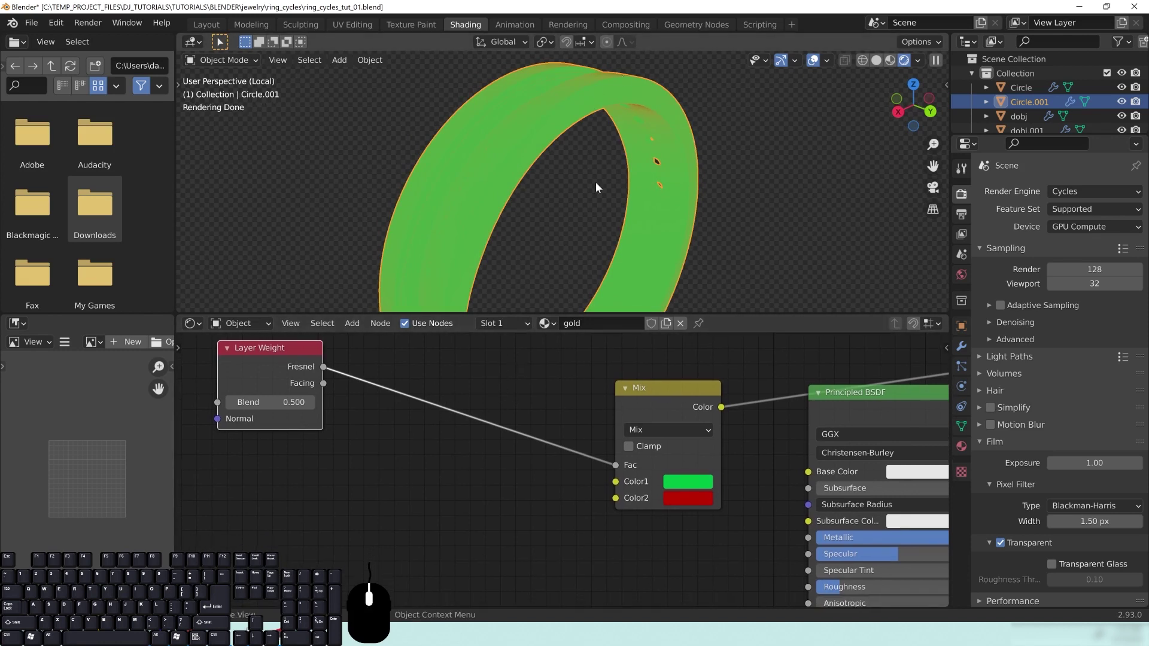
pyautogui.moveTo(598, 179); pyautogui.dragTo(583, 118, button='middle')
# Step: Insert a ColorRamp node on the link between the Layer Weight's Fresnel output and the Mix node's Fac
pyautogui.hotkey('shift', 'a')
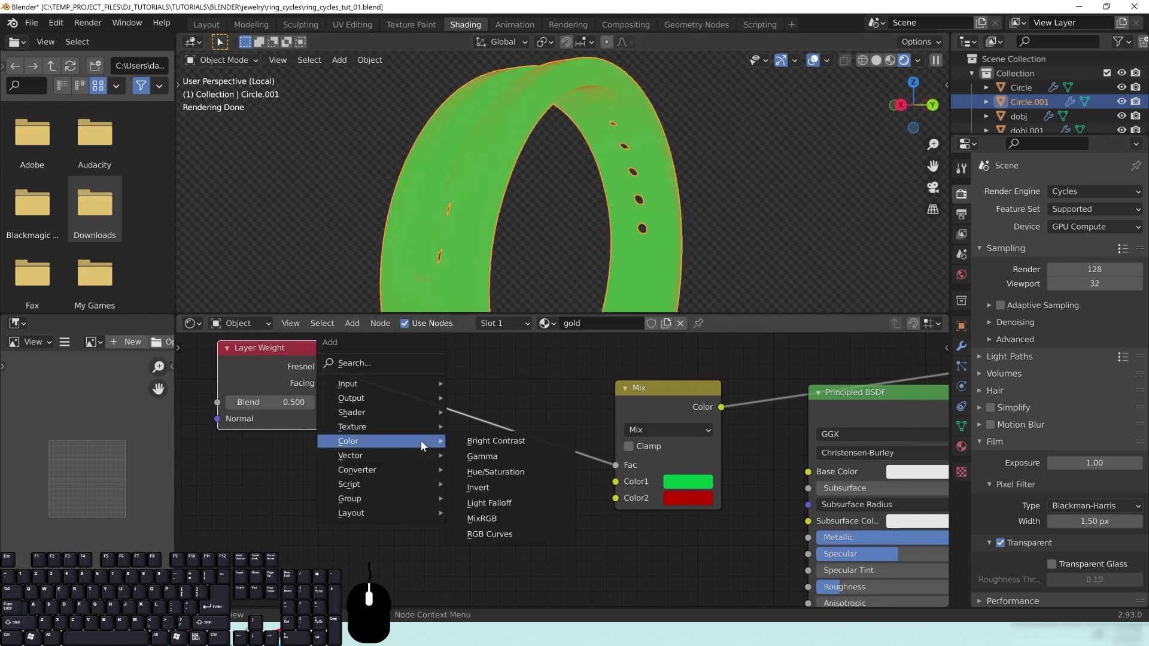
pyautogui.moveTo(405, 470)
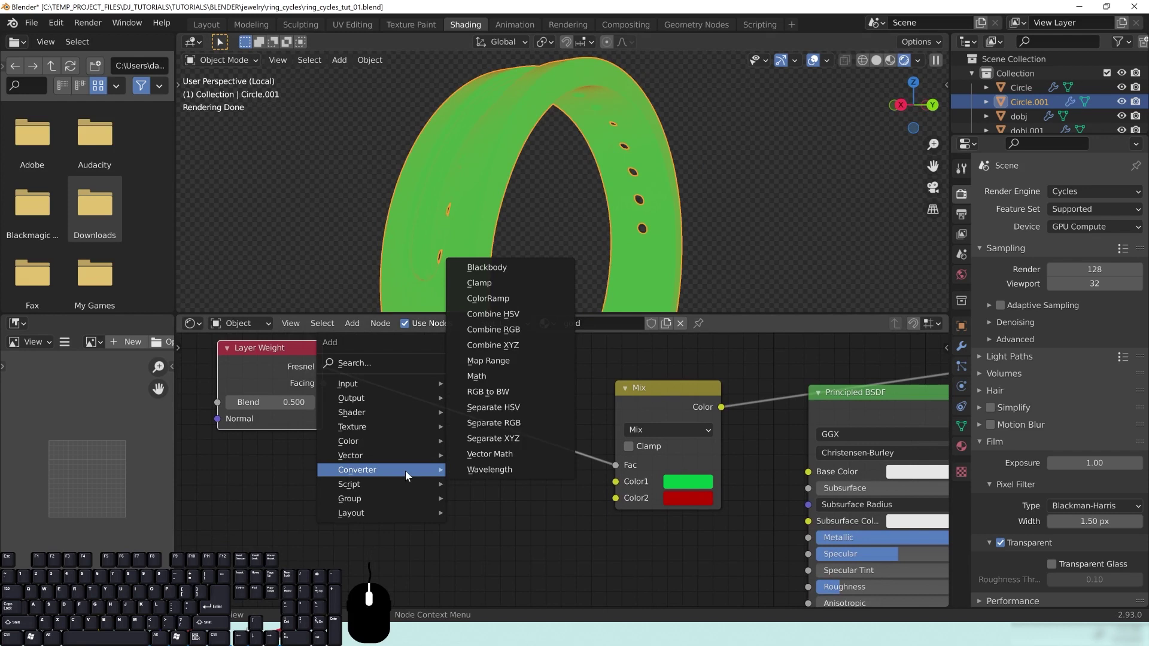
pyautogui.click(488, 298)
pyautogui.click(366, 370)
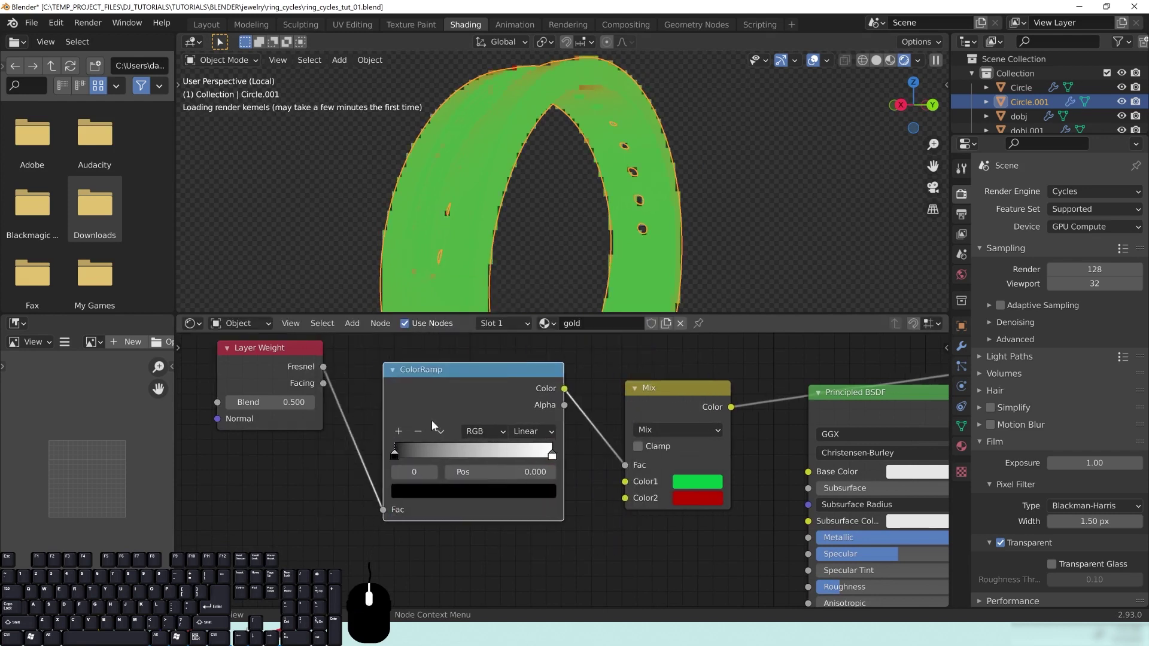
# Step: Tighten the ColorRamp with the black stop at 0.061 and the white stop just before the middle, and preview the ramp on the ring
pyautogui.moveTo(396, 453); pyautogui.dragTo(449, 453)
pyautogui.moveTo(552, 455); pyautogui.dragTo(406, 464)
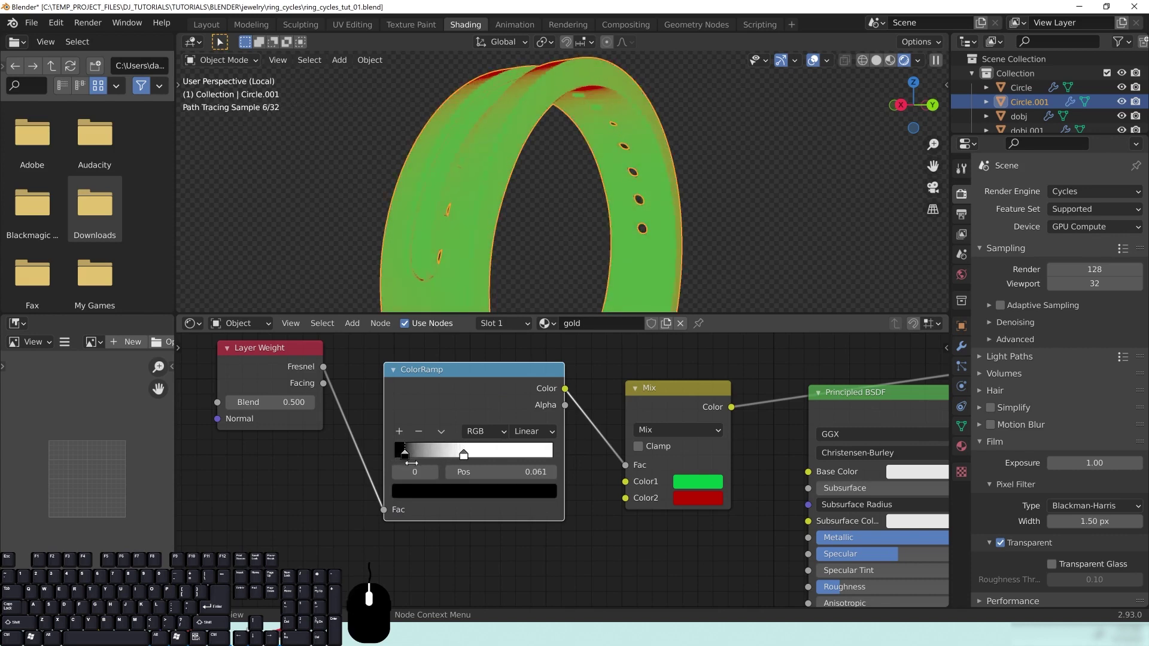
pyautogui.scroll(-4, 557, 149)
pyautogui.moveTo(589, 234); pyautogui.dragTo(592, 235, button='middle')
pyautogui.keyDown('shift'); pyautogui.moveTo(629, 284); pyautogui.dragTo(578, 212, button='middle'); pyautogui.keyUp('shift')
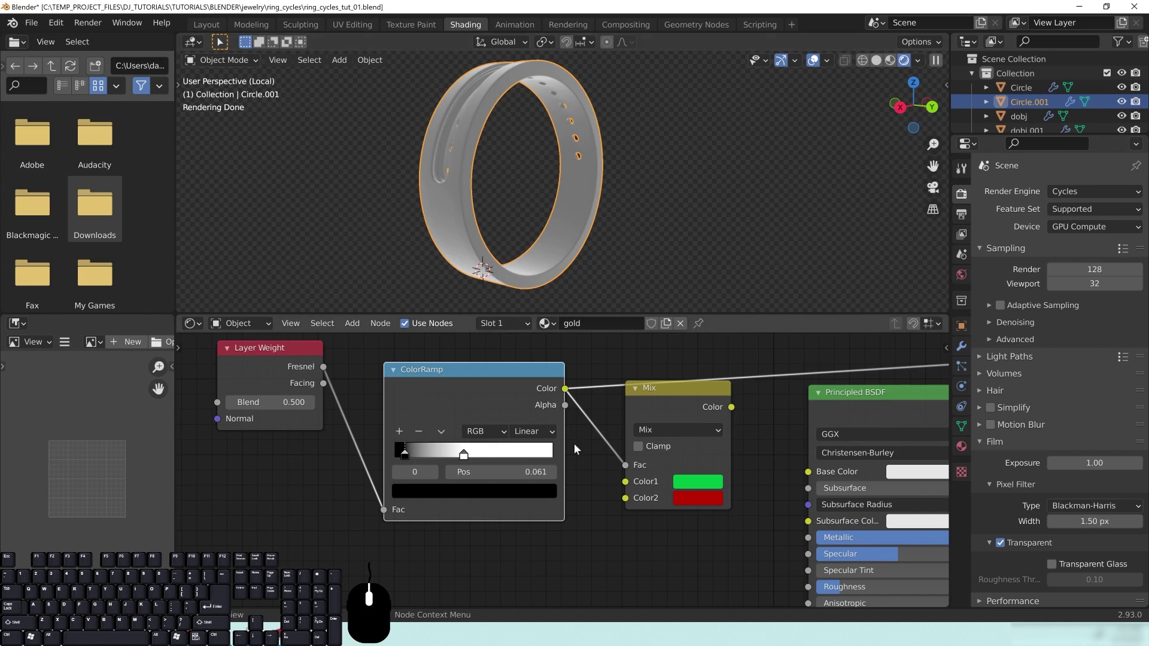
# Step: Preview the Mix node, connect its Color to the Principled BSDF's Base Color, and send the shader to the Material Output
pyautogui.keyDown('ctrl'); pyautogui.keyDown('shift'); pyautogui.click(697, 416); pyautogui.keyUp('shift'); pyautogui.keyUp('ctrl')
pyautogui.moveTo(747, 461); pyautogui.dragTo(537, 491, button='middle')
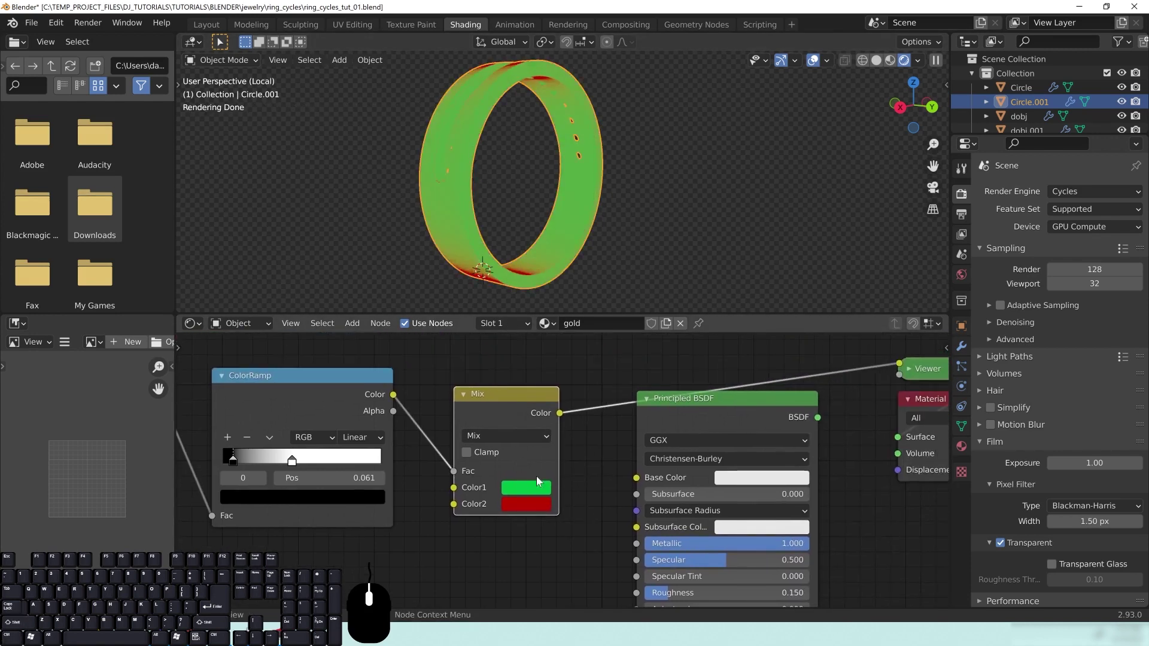
pyautogui.moveTo(620, 483); pyautogui.dragTo(631, 478)
pyautogui.keyDown('ctrl'); pyautogui.keyDown('shift'); pyautogui.click(790, 479); pyautogui.keyUp('shift'); pyautogui.keyUp('ctrl')
pyautogui.moveTo(790, 478); pyautogui.dragTo(766, 455)
pyautogui.moveTo(541, 240)
pyautogui.mouseDown(button='middle')
pyautogui.moveTo(564, 242)
pyautogui.moveTo(527, 142)
pyautogui.mouseUp(button='middle')
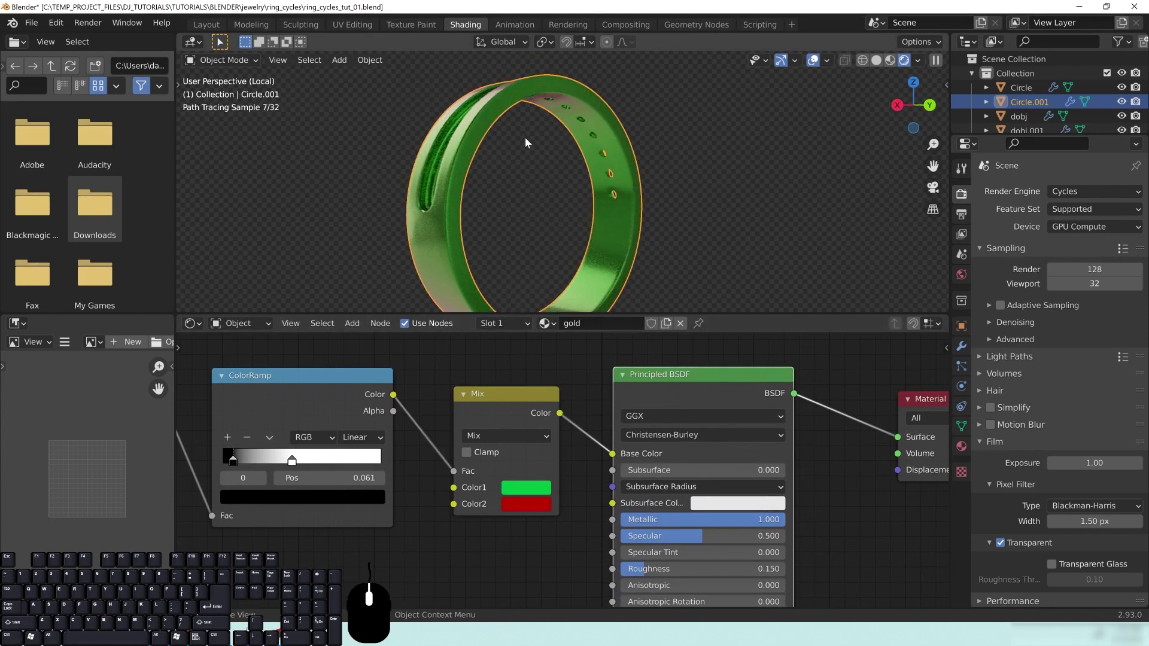
pyautogui.moveTo(578, 222); pyautogui.dragTo(453, 119, button='middle')
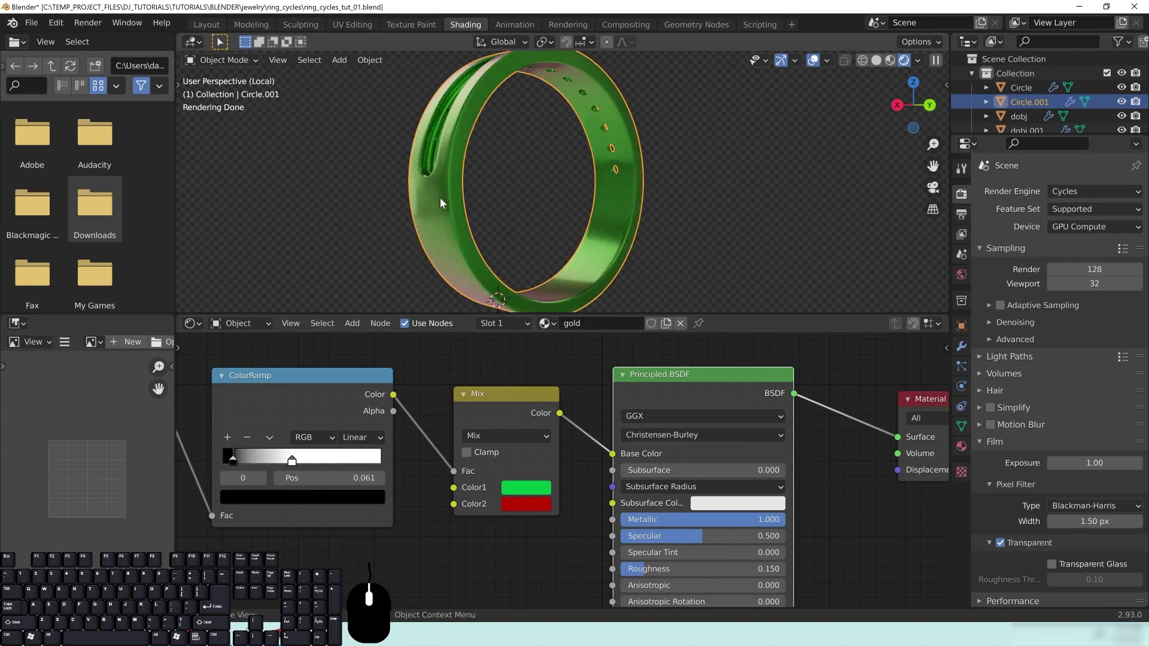
# Step: Change the Mix node's Color1 from green to a pale warm off-white, about hex D9D2C8
pyautogui.moveTo(468, 221)
pyautogui.mouseDown(button='middle')
pyautogui.moveTo(514, 189)
pyautogui.moveTo(545, 226)
pyautogui.moveTo(544, 200)
pyautogui.moveTo(562, 178)
pyautogui.moveTo(541, 188)
pyautogui.moveTo(546, 227)
pyautogui.moveTo(541, 172)
pyautogui.mouseUp(button='middle')
pyautogui.moveTo(663, 240); pyautogui.dragTo(639, 212, button='middle')
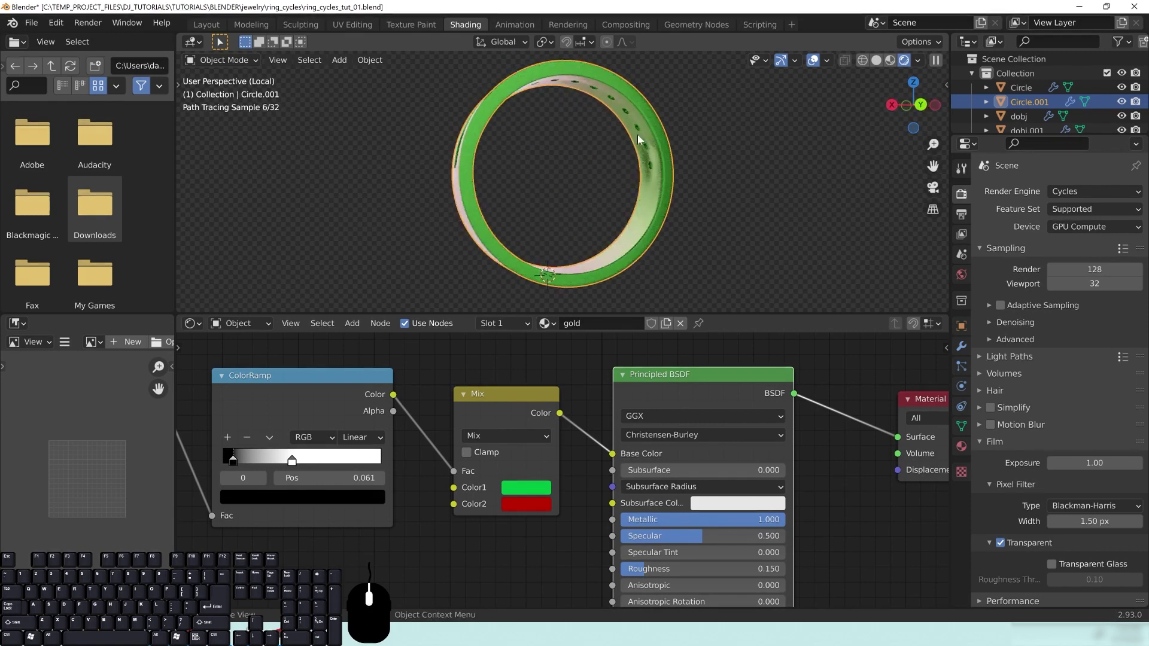
pyautogui.moveTo(562, 228); pyautogui.dragTo(722, 214, button='middle')
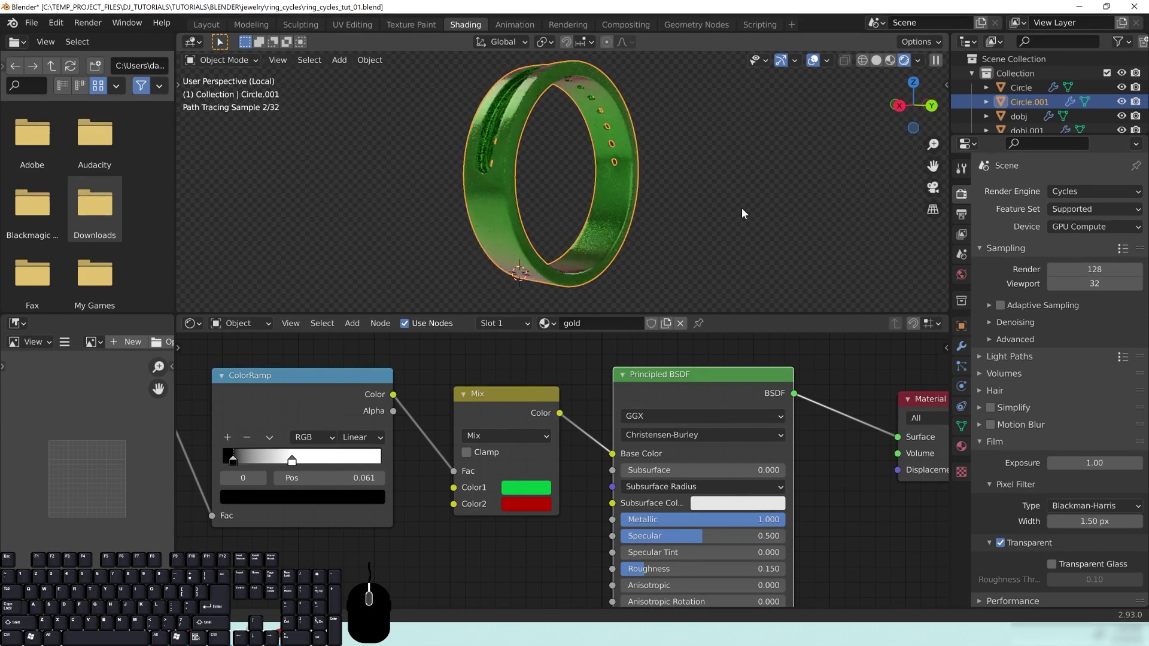
pyautogui.moveTo(494, 539); pyautogui.dragTo(500, 543, button='middle')
pyautogui.scroll(2, 501, 542)
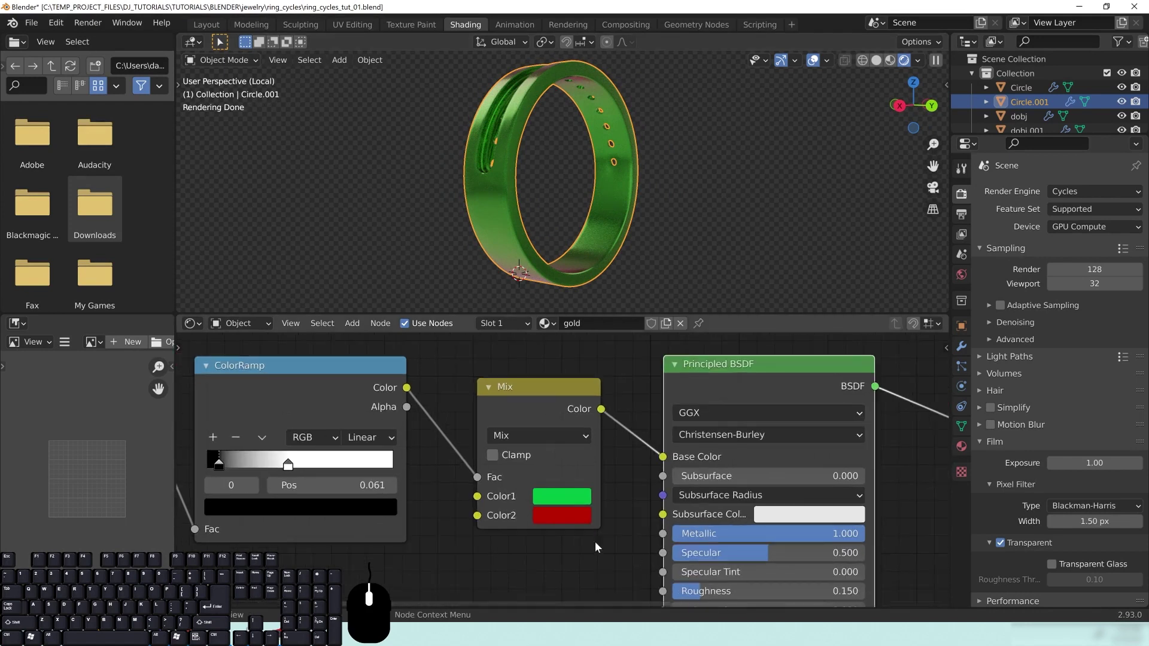
pyautogui.click(585, 508)
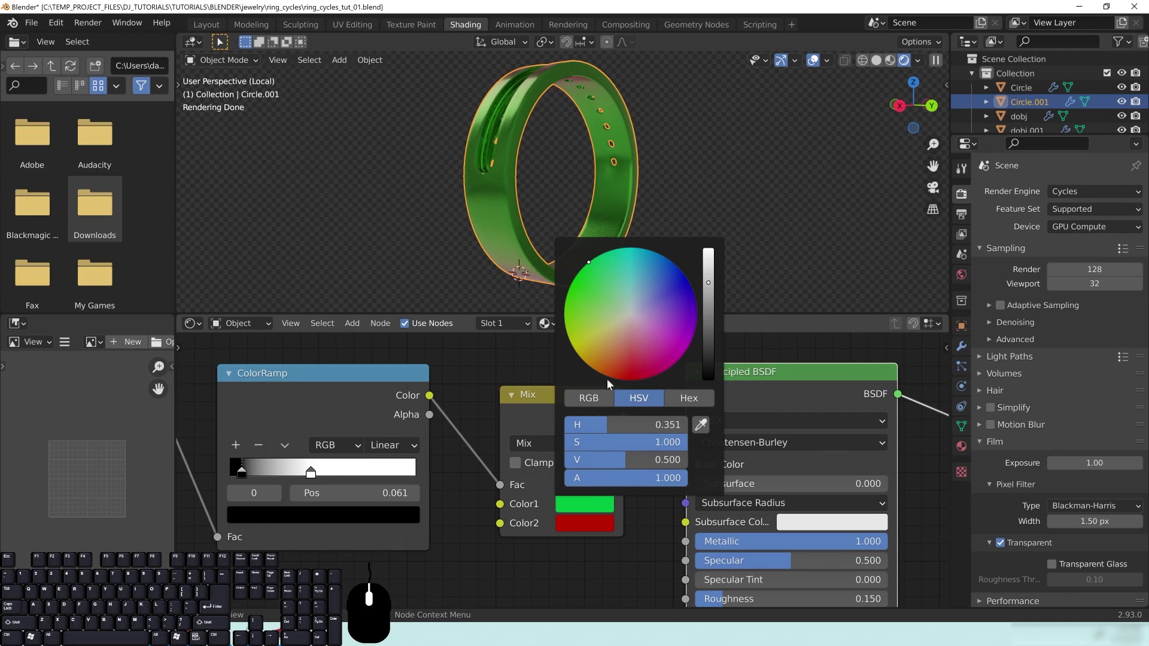
pyautogui.moveTo(625, 328); pyautogui.dragTo(632, 323)
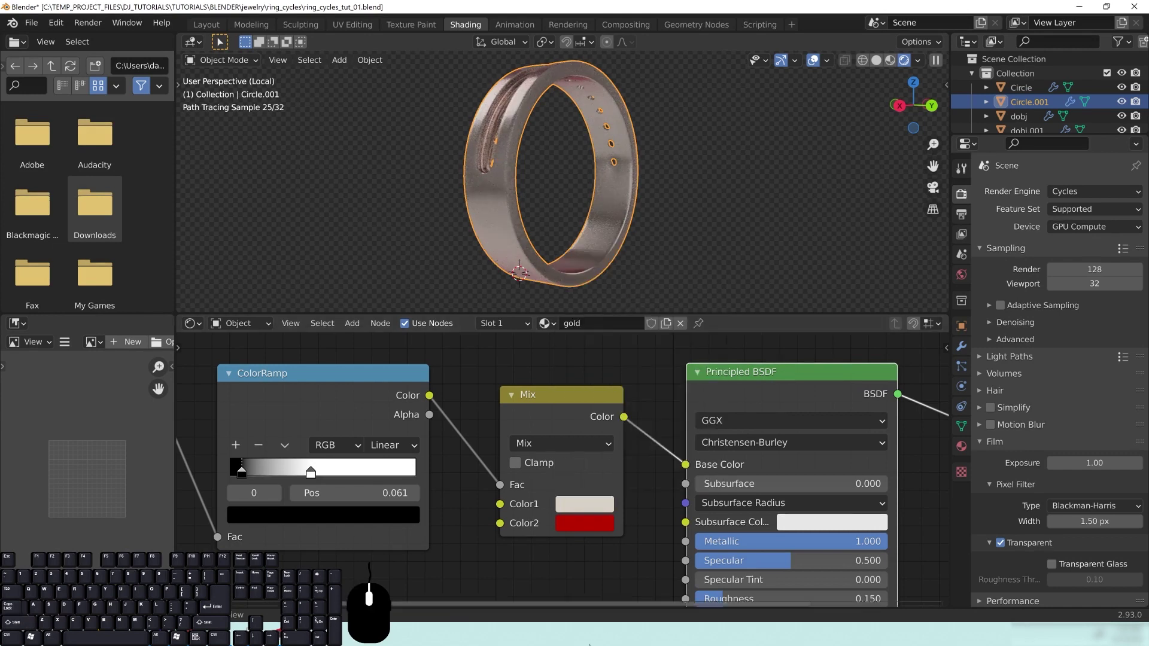
# Step: Change the Mix node's Color2 from red to a bright bluish white with hue 0.552, saturation 0.079 and value 0.889
pyautogui.click(589, 523)
pyautogui.moveTo(630, 336); pyautogui.dragTo(632, 331)
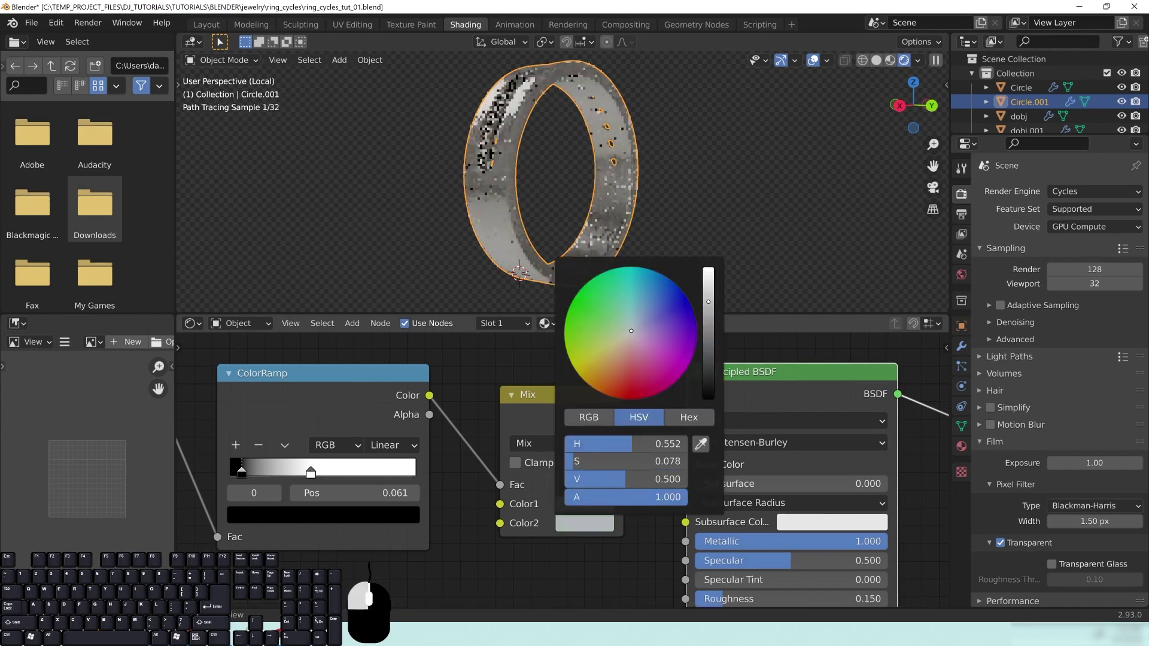
pyautogui.moveTo(716, 306); pyautogui.dragTo(711, 272)
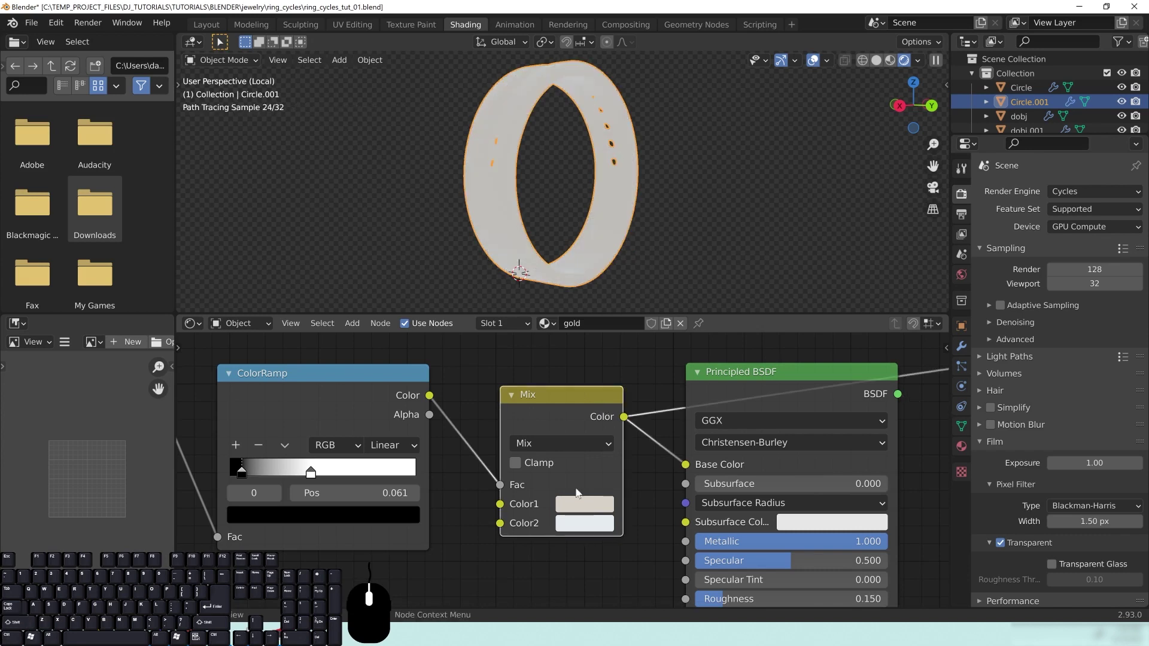
pyautogui.click(584, 531)
pyautogui.moveTo(709, 280); pyautogui.dragTo(708, 273)
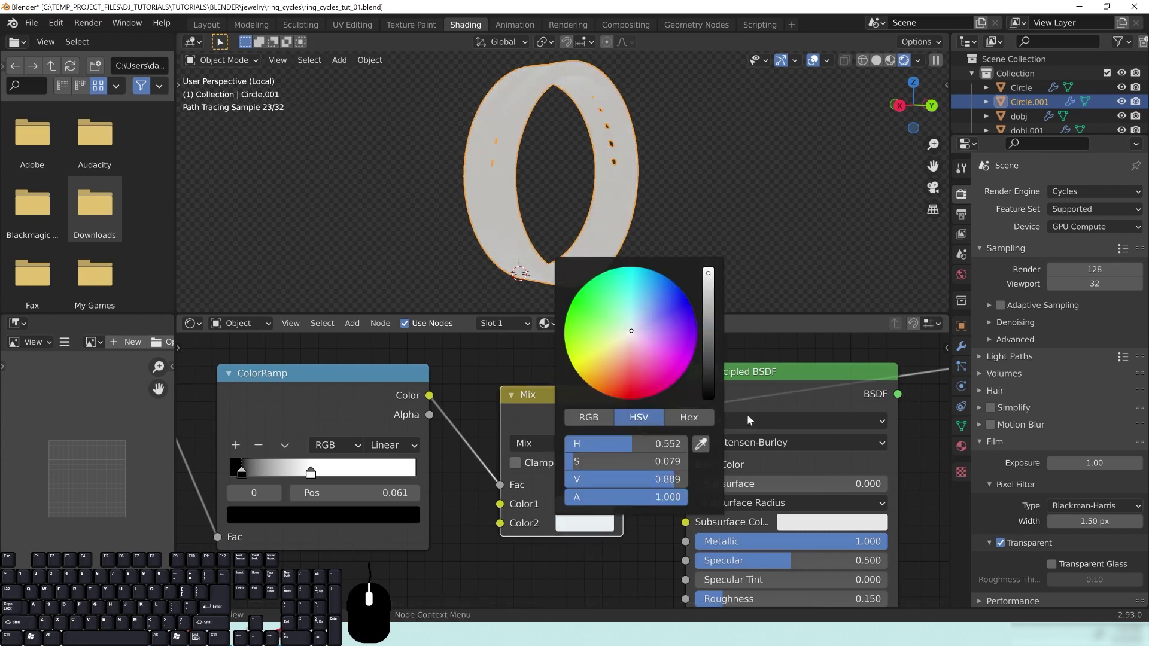
pyautogui.click(584, 524)
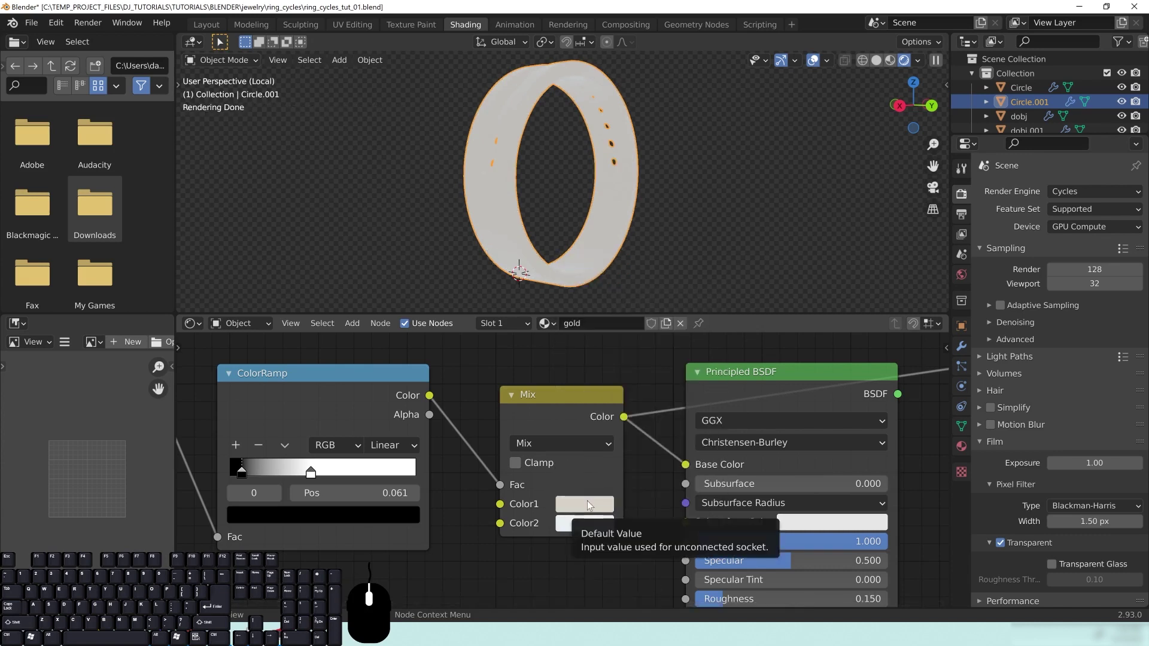
# Step: Examine the ring's blended metal color and reflections from several angles in the rendered view
pyautogui.moveTo(800, 379); pyautogui.dragTo(757, 385, button='middle')
pyautogui.scroll(3, 617, 239)
pyautogui.moveTo(657, 223); pyautogui.dragTo(590, 226, button='middle')
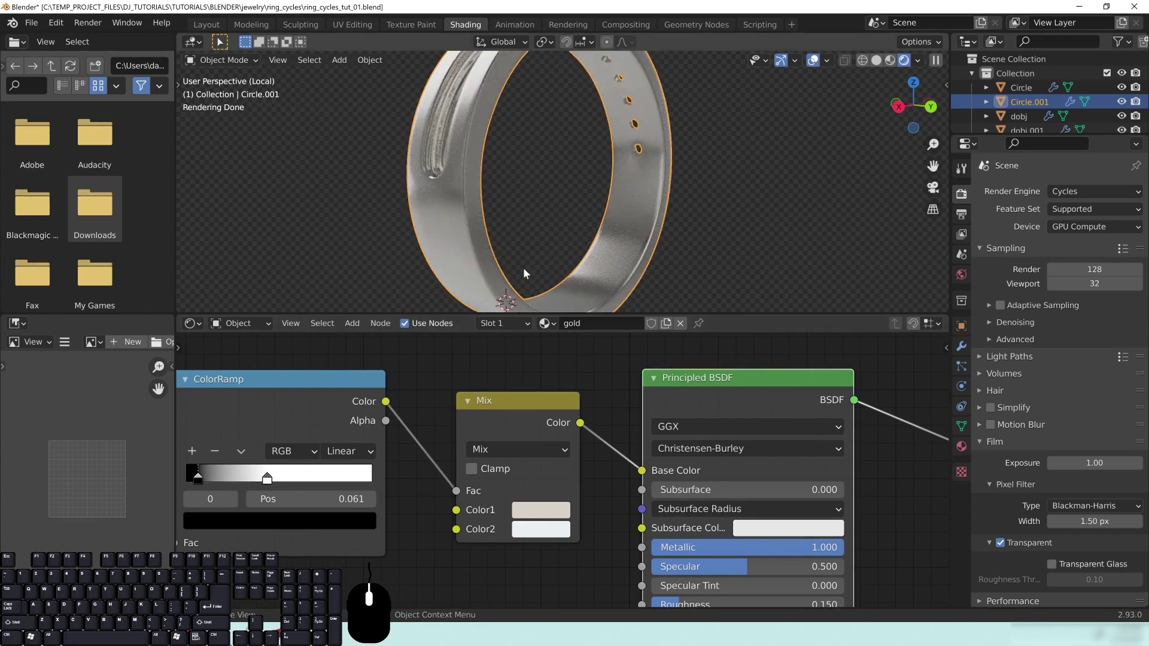
pyautogui.scroll(-2, 627, 458)
pyautogui.moveTo(619, 436); pyautogui.dragTo(690, 452, button='middle')
pyautogui.scroll(-2, 534, 204)
pyautogui.moveTo(562, 207)
pyautogui.mouseDown(button='middle')
pyautogui.moveTo(619, 245)
pyautogui.moveTo(608, 226)
pyautogui.mouseUp(button='middle')
pyautogui.scroll(1, 618, 245)
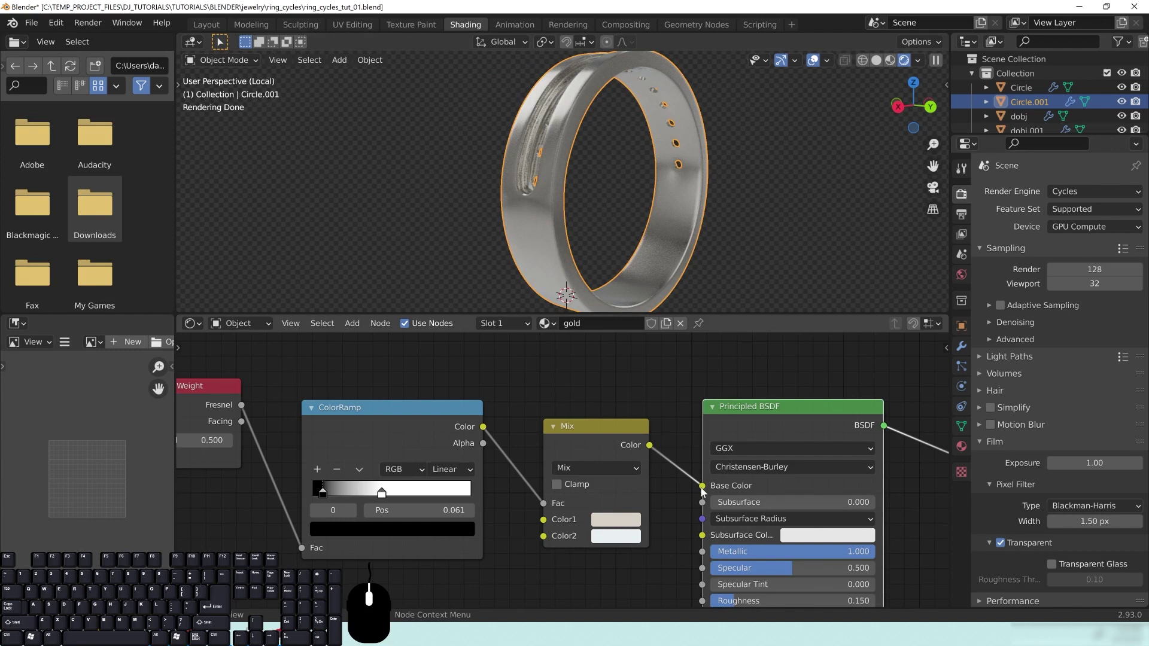
# Step: Unlink the Mix color from the Principled BSDF's Base Color for comparison, check Color1's hex code, and link the Mix node again
pyautogui.moveTo(701, 485); pyautogui.dragTo(659, 458)
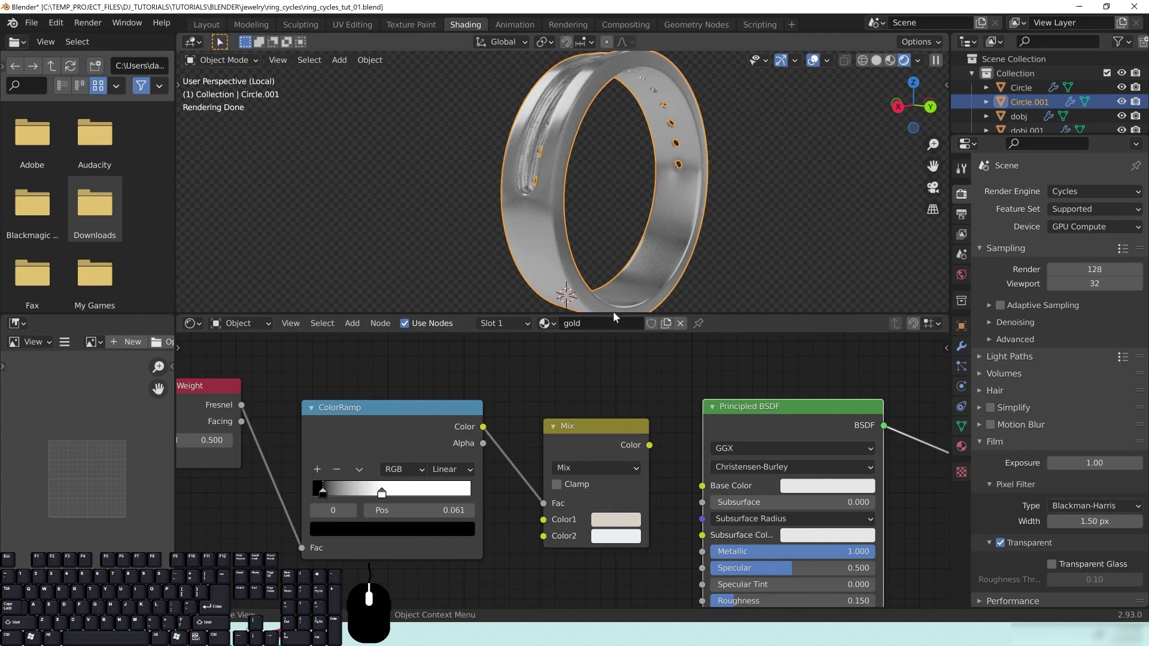
pyautogui.click(615, 519)
pyautogui.click(696, 431)
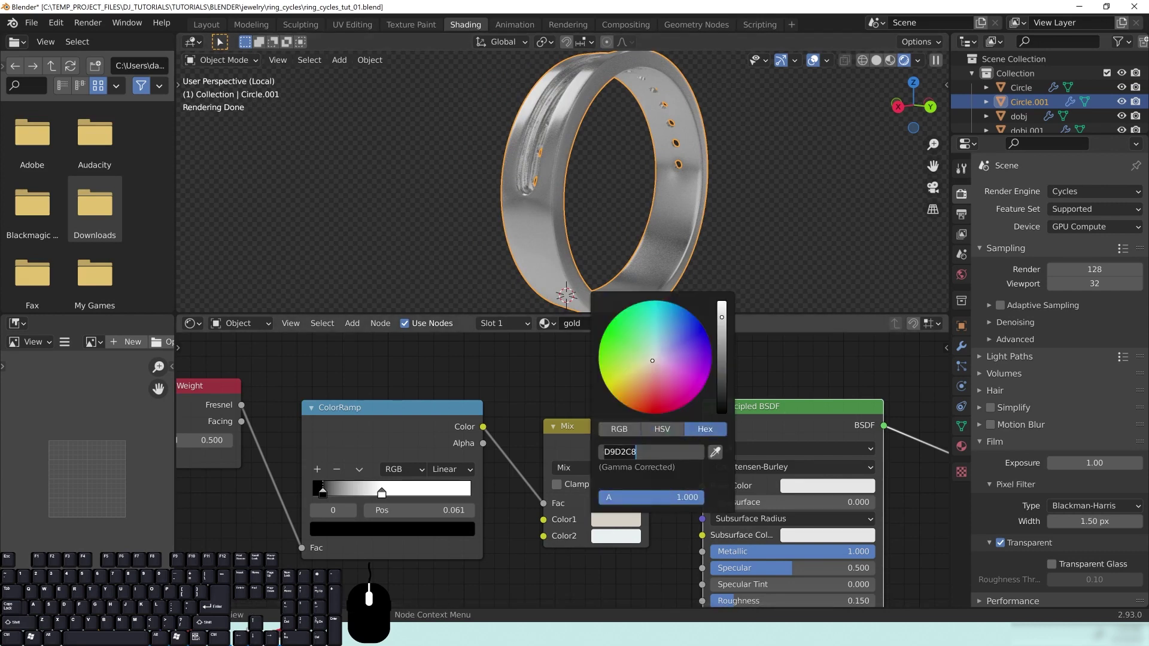
pyautogui.press('Return')
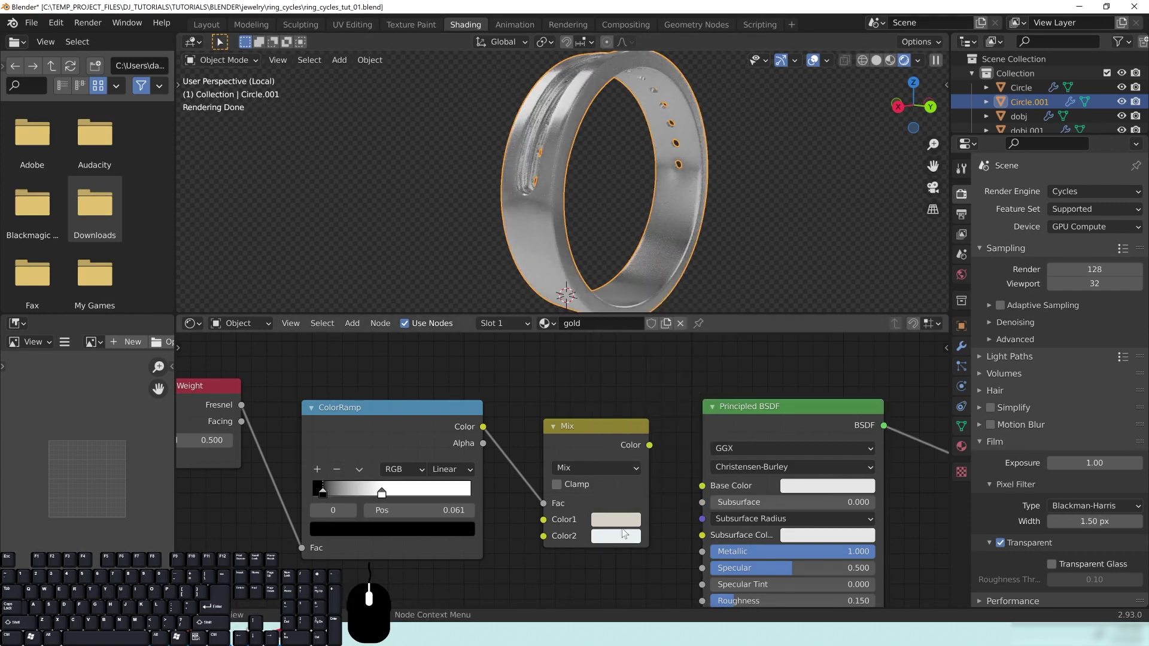
pyautogui.moveTo(683, 515); pyautogui.dragTo(856, 489)
pyautogui.moveTo(775, 425); pyautogui.dragTo(772, 417)
pyautogui.moveTo(589, 235); pyautogui.dragTo(583, 232, button='middle')
pyautogui.moveTo(649, 444); pyautogui.dragTo(699, 479)
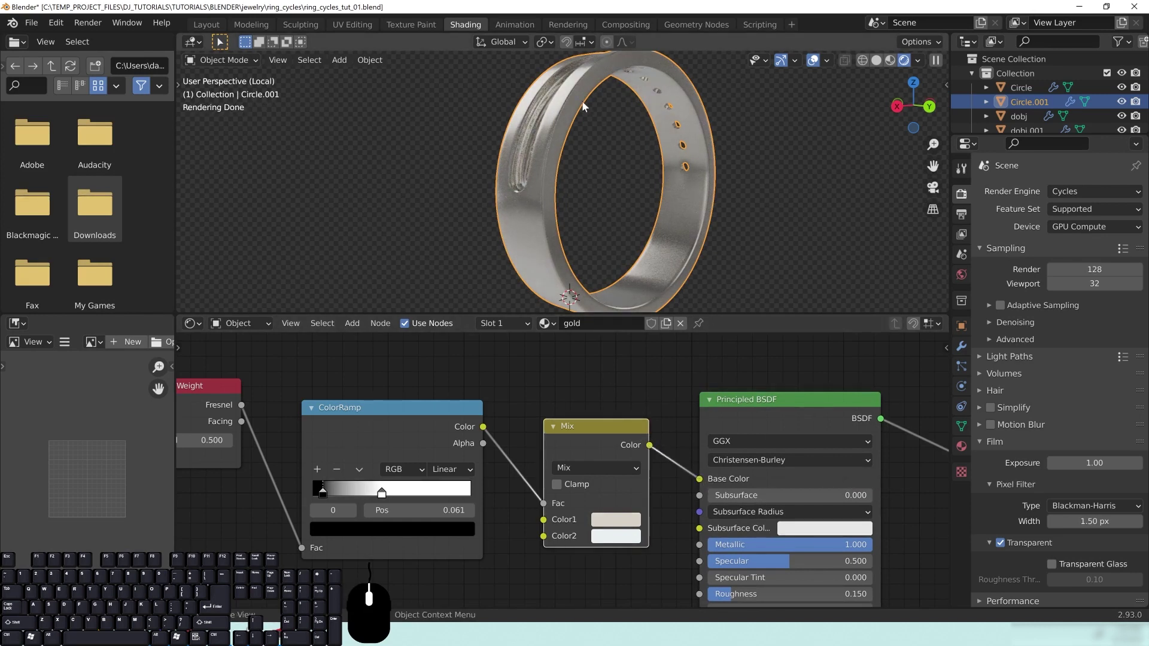
# Step: Warm the Mix node's Color1 to the beige hex D9C8B4 and check the tint on the ring
pyautogui.moveTo(526, 201); pyautogui.dragTo(572, 246, button='middle')
pyautogui.click(619, 542)
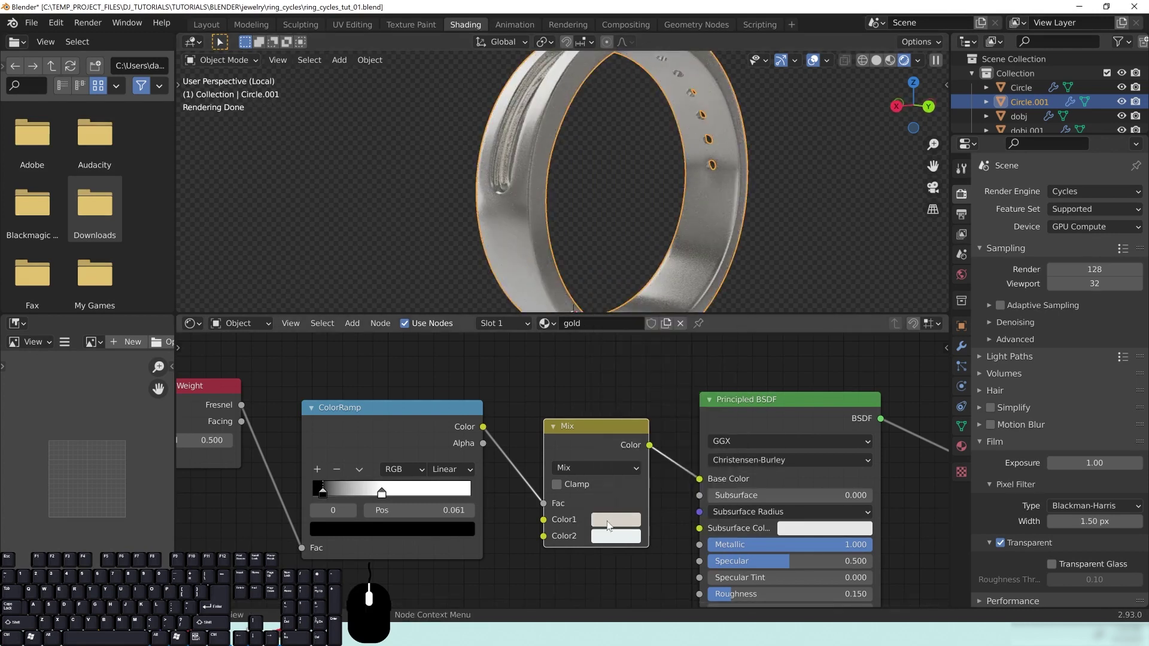
pyautogui.click(616, 519)
pyautogui.click(649, 375)
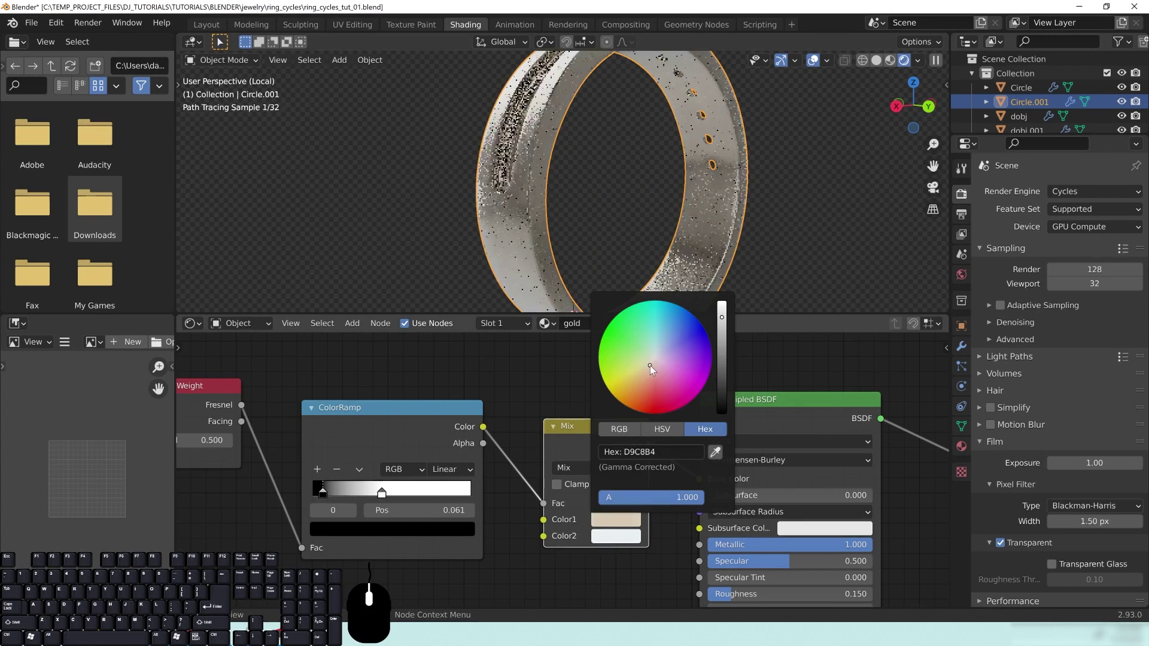
pyautogui.moveTo(601, 164); pyautogui.dragTo(545, 188, button='middle')
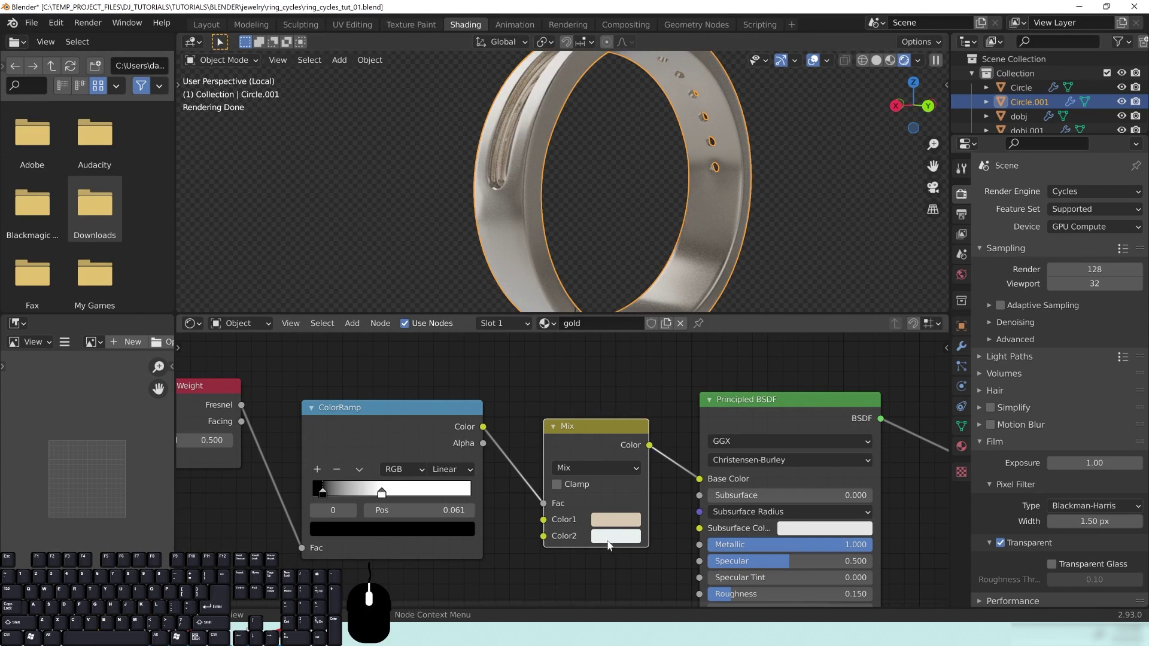
# Step: Lower the saturation of the Mix node's Color1 so the beige tint on the ring is subtler
pyautogui.moveTo(594, 432); pyautogui.dragTo(581, 417)
pyautogui.moveTo(636, 224); pyautogui.dragTo(579, 174, button='middle')
pyautogui.scroll(-2, 606, 194)
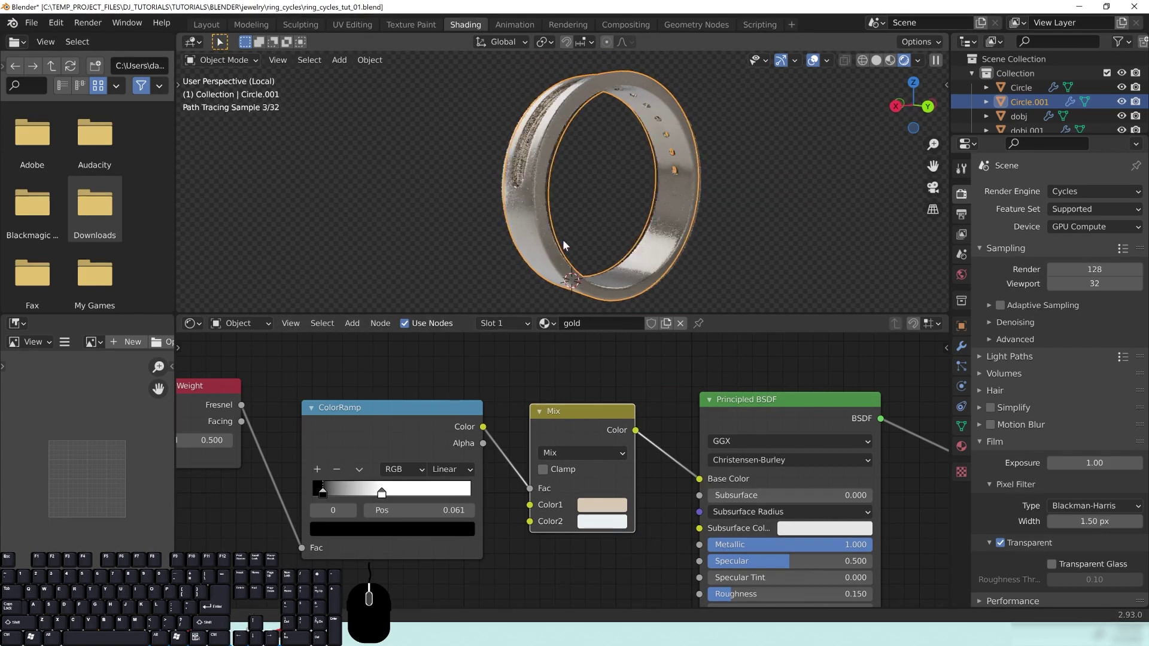
pyautogui.scroll(4, 515, 150)
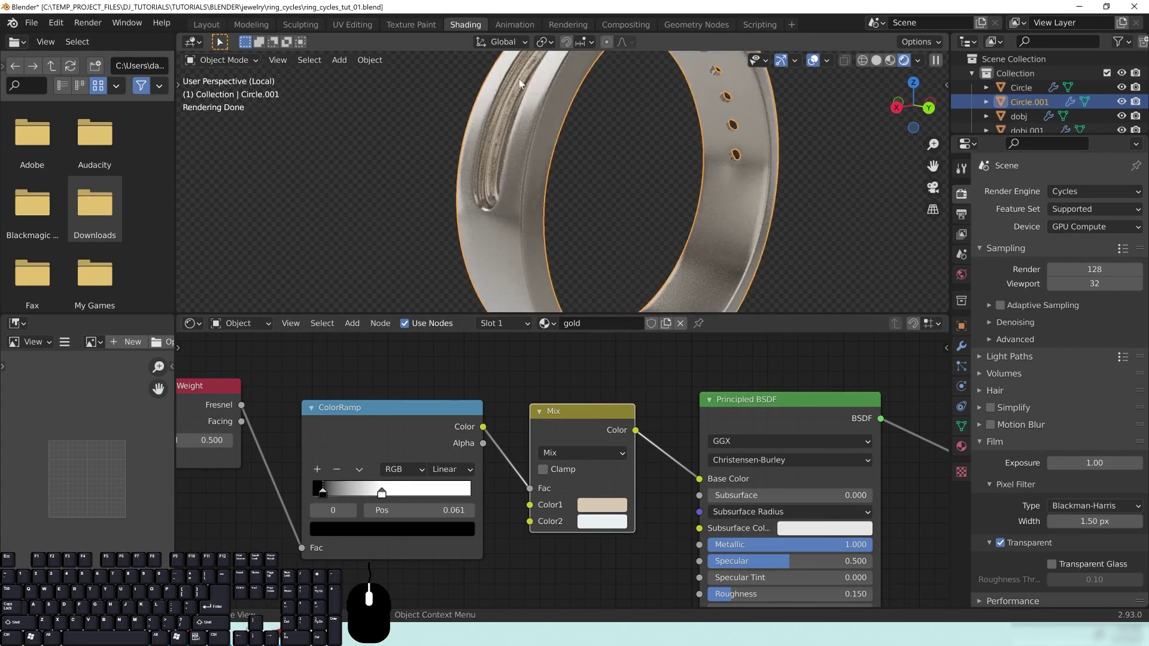
pyautogui.moveTo(492, 207); pyautogui.dragTo(509, 209, button='middle')
pyautogui.click(591, 506)
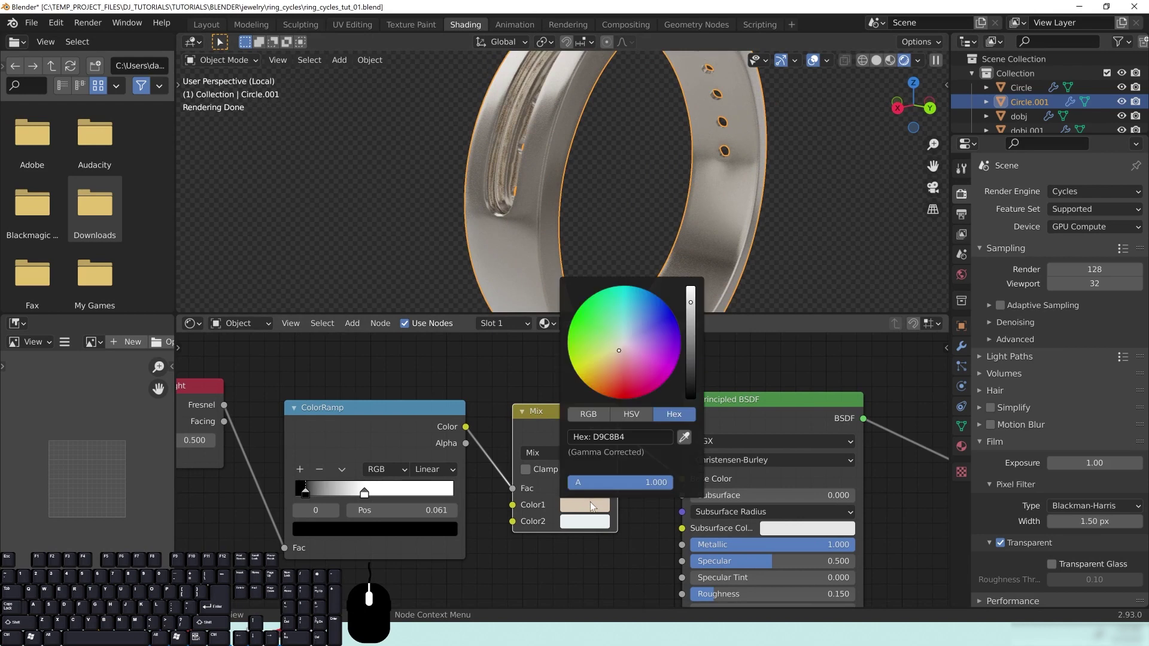
pyautogui.click(632, 414)
pyautogui.moveTo(642, 453); pyautogui.dragTo(630, 453)
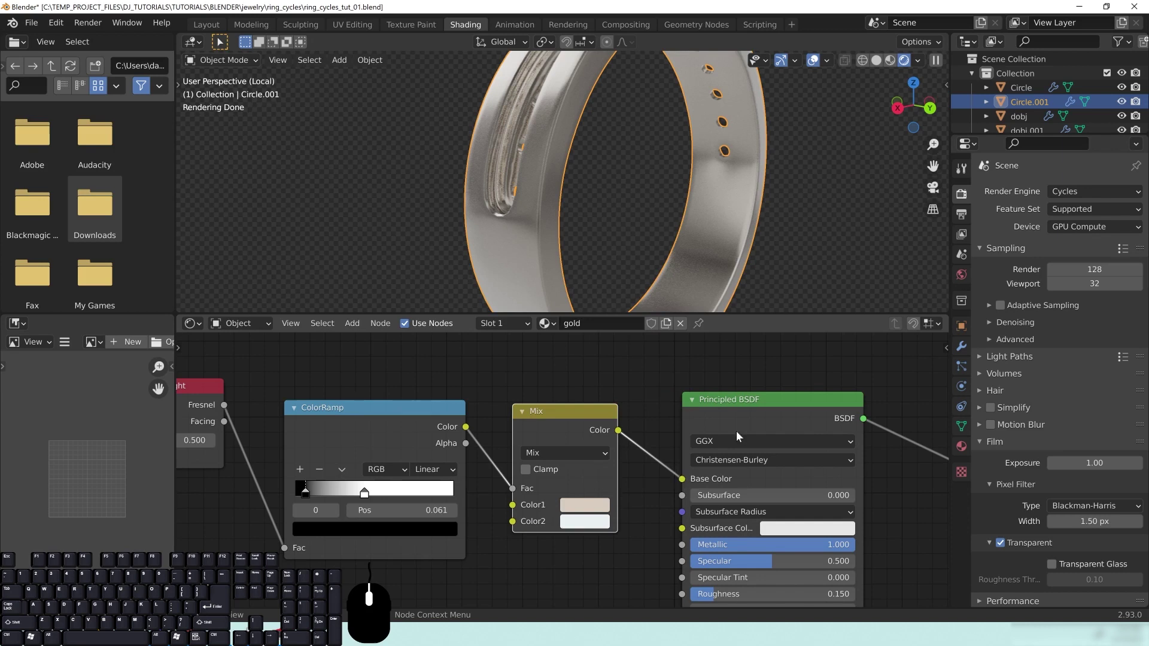
# Step: Rearrange the Layer Weight, ColorRamp and Mix nodes into a spaced row ahead of the Principled BSDF
pyautogui.moveTo(596, 460); pyautogui.dragTo(594, 446)
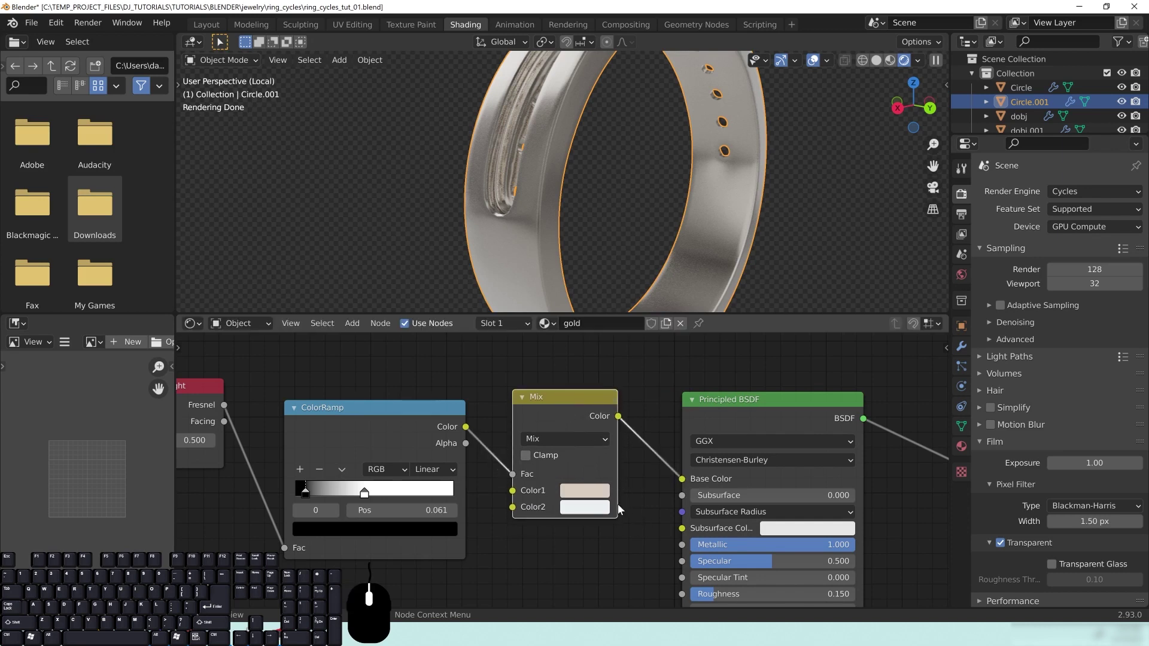
pyautogui.moveTo(566, 410); pyautogui.dragTo(569, 403)
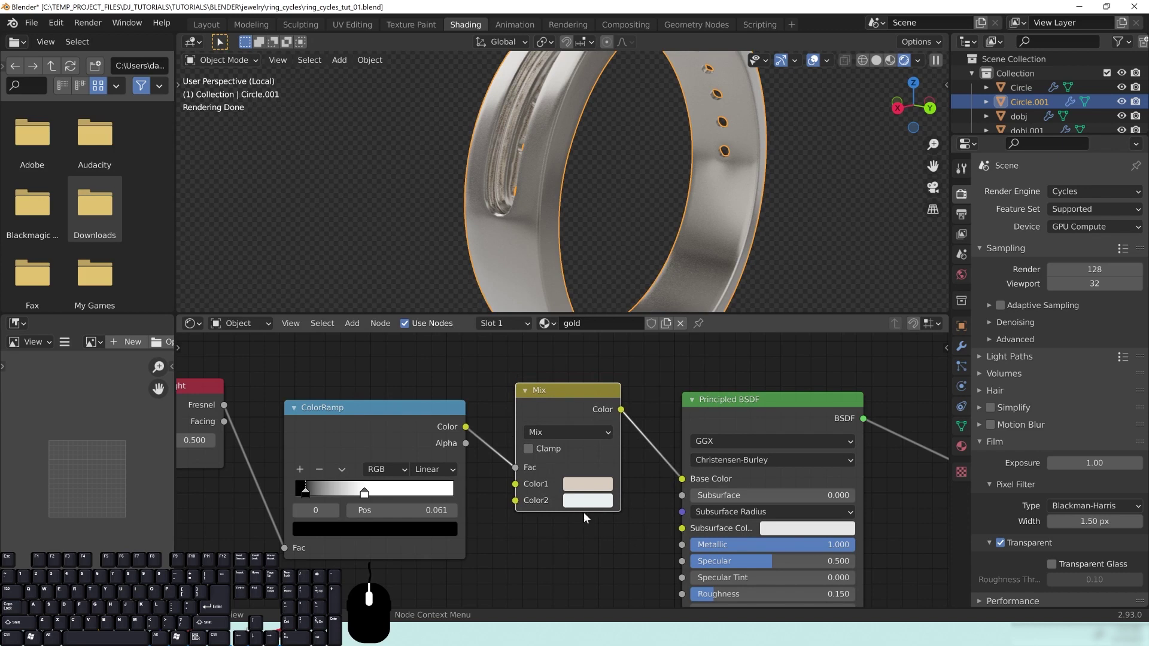
pyautogui.moveTo(553, 219); pyautogui.dragTo(525, 193, button='middle')
pyautogui.moveTo(553, 392); pyautogui.dragTo(570, 394)
pyautogui.moveTo(372, 422); pyautogui.dragTo(386, 380)
pyautogui.moveTo(280, 426); pyautogui.dragTo(413, 449, button='middle')
pyautogui.moveTo(304, 420); pyautogui.dragTo(337, 401)
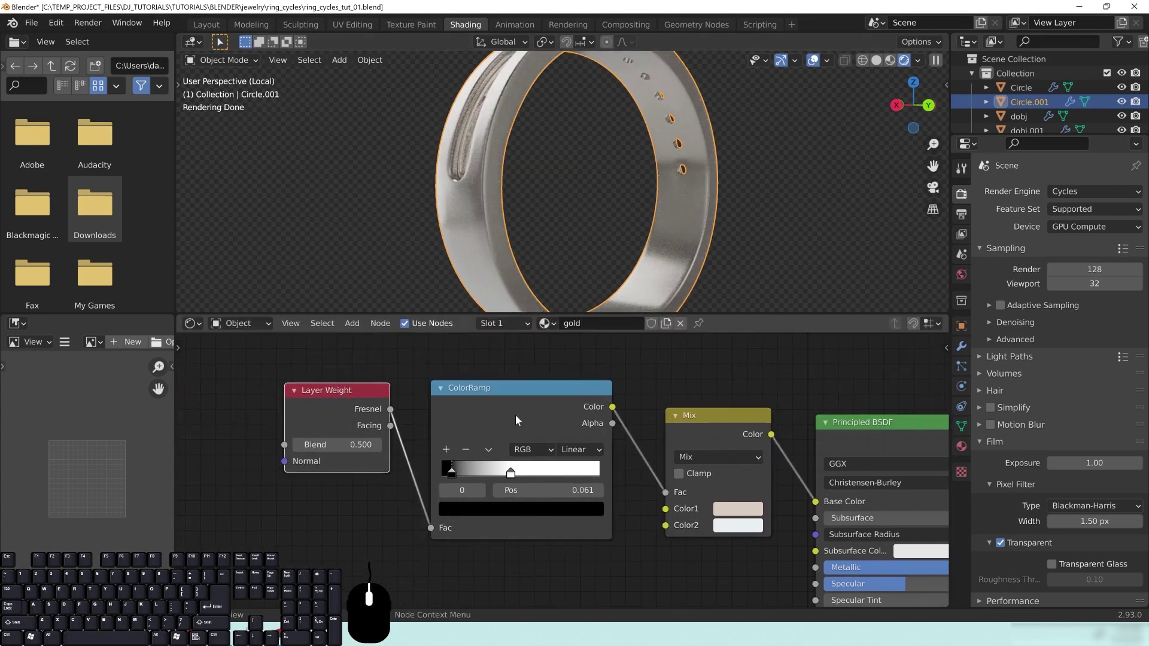
pyautogui.moveTo(516, 415); pyautogui.dragTo(498, 410)
pyautogui.moveTo(695, 428); pyautogui.dragTo(671, 415)
pyautogui.moveTo(735, 507); pyautogui.dragTo(546, 493, button='middle')
pyautogui.moveTo(466, 403); pyautogui.dragTo(495, 397)
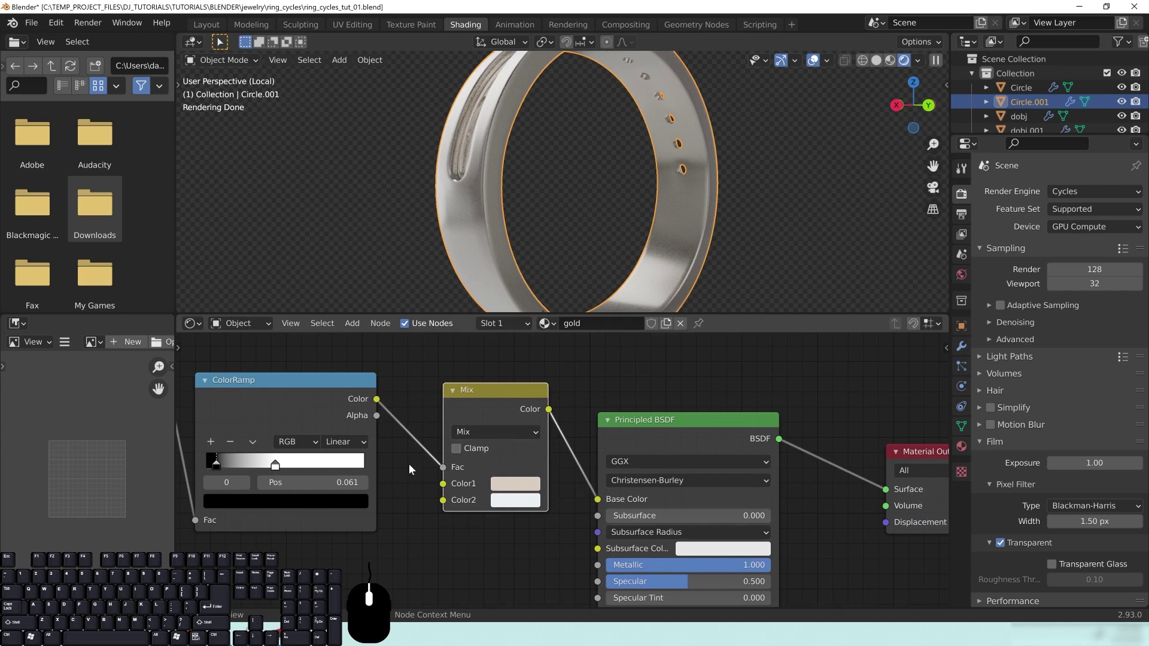
pyautogui.moveTo(515, 410); pyautogui.dragTo(496, 407)
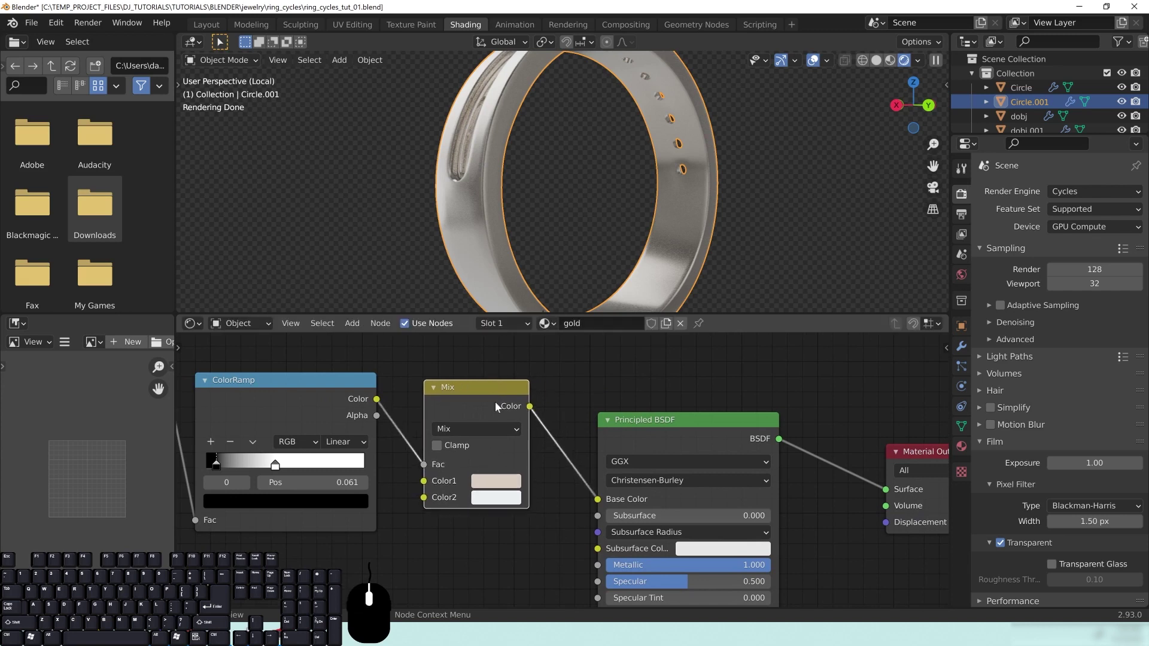
# Step: Set the Principled BSDF's roughness to 0 and inspect the ring's mirror-like reflections from several angles
pyautogui.moveTo(578, 537); pyautogui.dragTo(463, 451, button='middle')
pyautogui.scroll(1, 565, 222)
pyautogui.moveTo(556, 228); pyautogui.dragTo(551, 230, button='middle')
pyautogui.moveTo(757, 548); pyautogui.dragTo(750, 487, button='middle')
pyautogui.moveTo(554, 471); pyautogui.dragTo(527, 471)
pyautogui.moveTo(562, 142); pyautogui.dragTo(638, 190, button='middle')
pyautogui.moveTo(735, 243); pyautogui.dragTo(662, 219, button='middle')
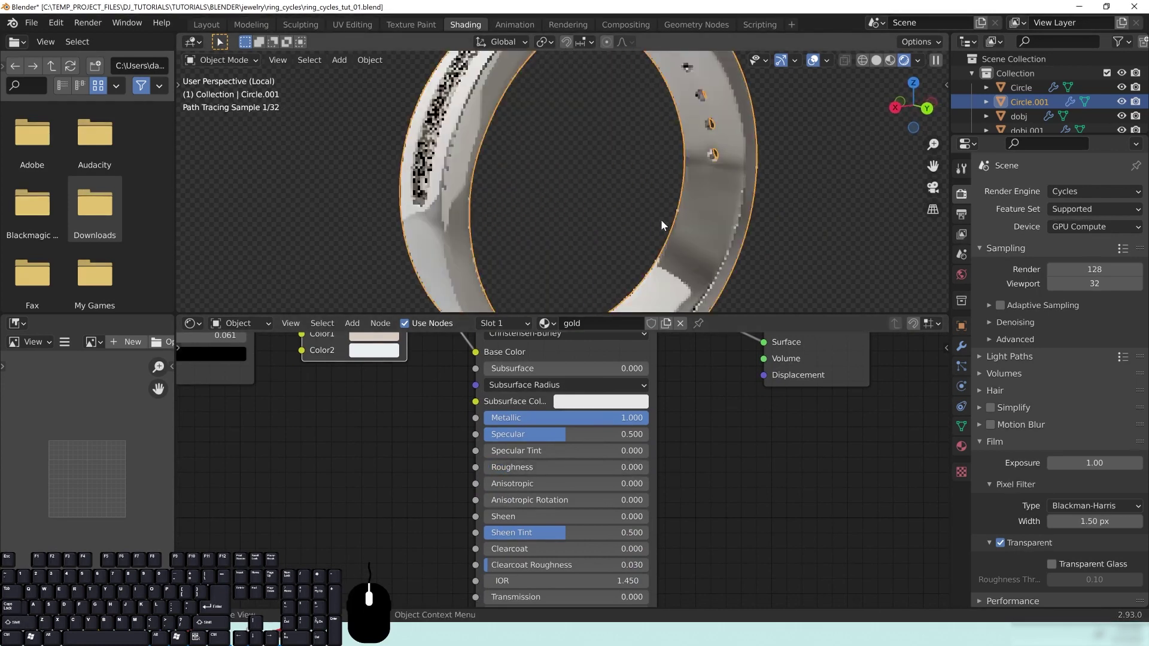
pyautogui.scroll(-3, 641, 228)
pyautogui.keyDown('shift'); pyautogui.moveTo(575, 198); pyautogui.dragTo(595, 183, button='middle'); pyautogui.keyUp('shift')
pyautogui.scroll(2, 595, 183)
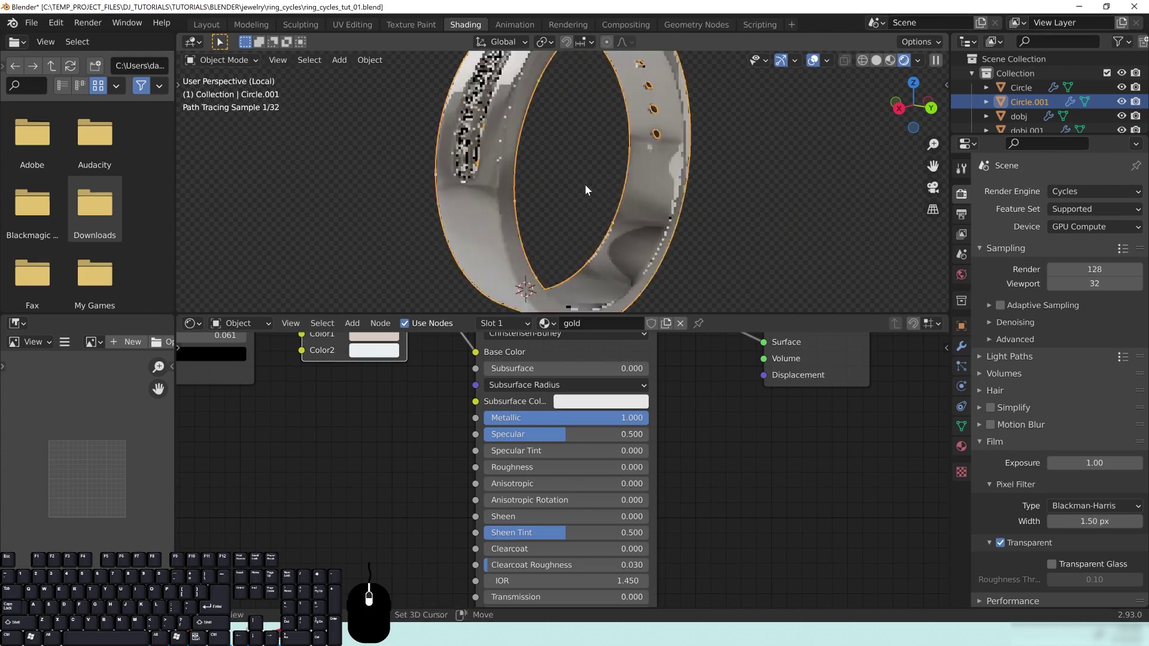
pyautogui.moveTo(678, 206); pyautogui.dragTo(666, 202, button='middle')
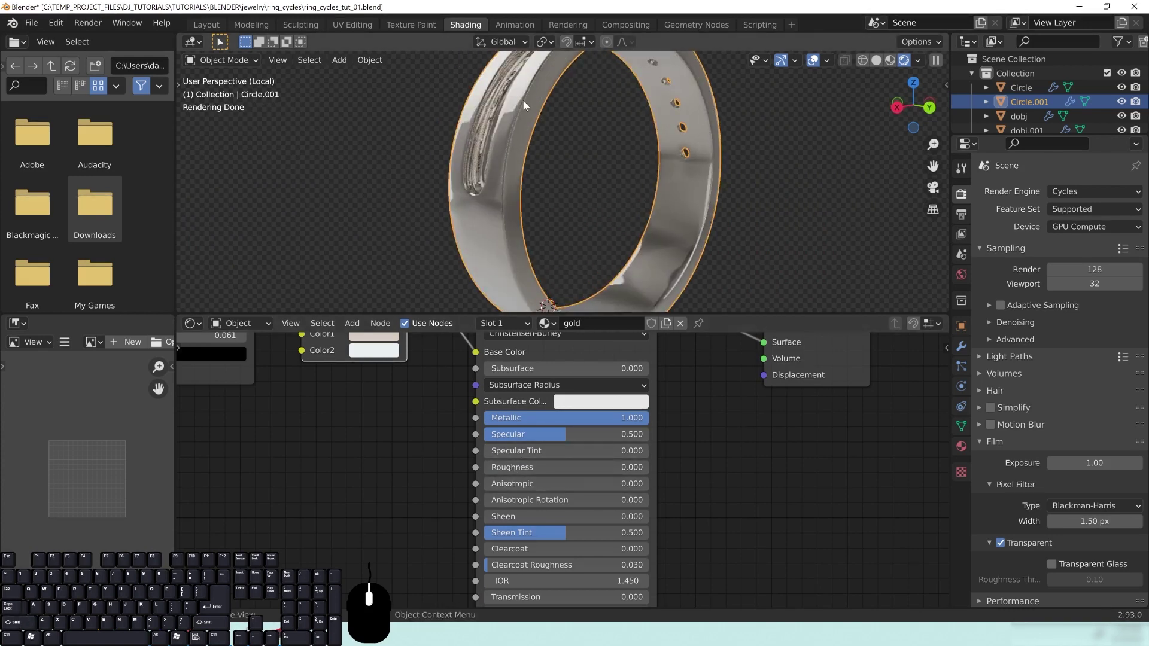
pyautogui.moveTo(484, 145)
pyautogui.mouseDown(button='middle')
pyautogui.moveTo(512, 188)
pyautogui.moveTo(463, 166)
pyautogui.mouseUp(button='middle')
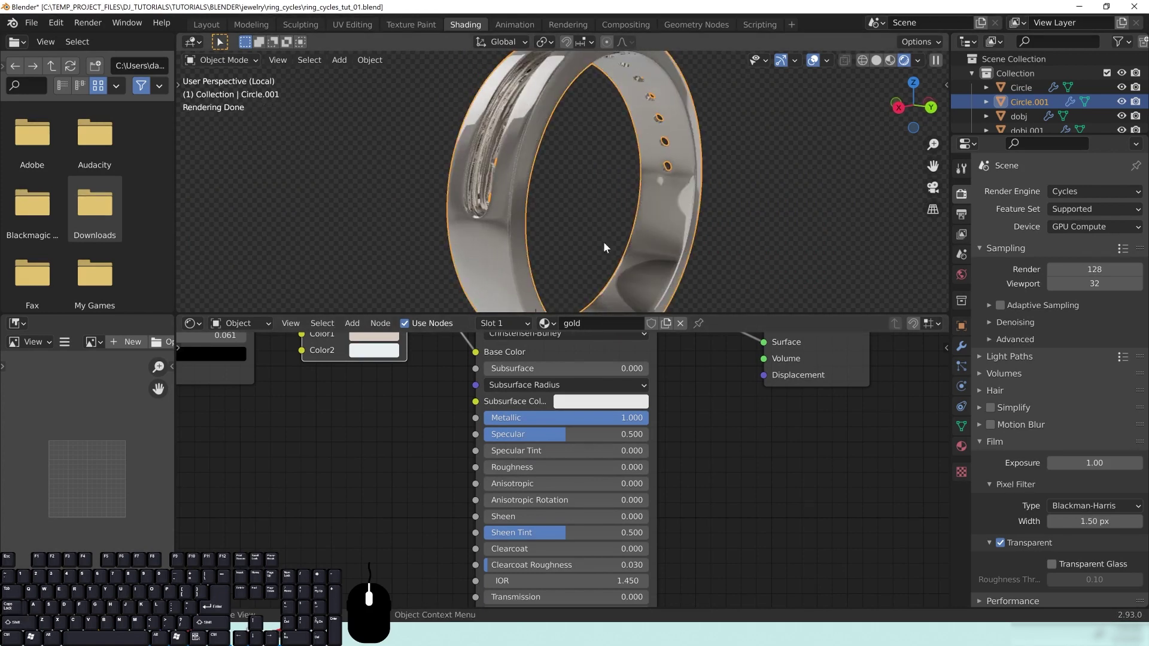
# Step: Set the Principled BSDF's roughness to 0.1 and check the softened reflections on the ring
pyautogui.click(567, 468)
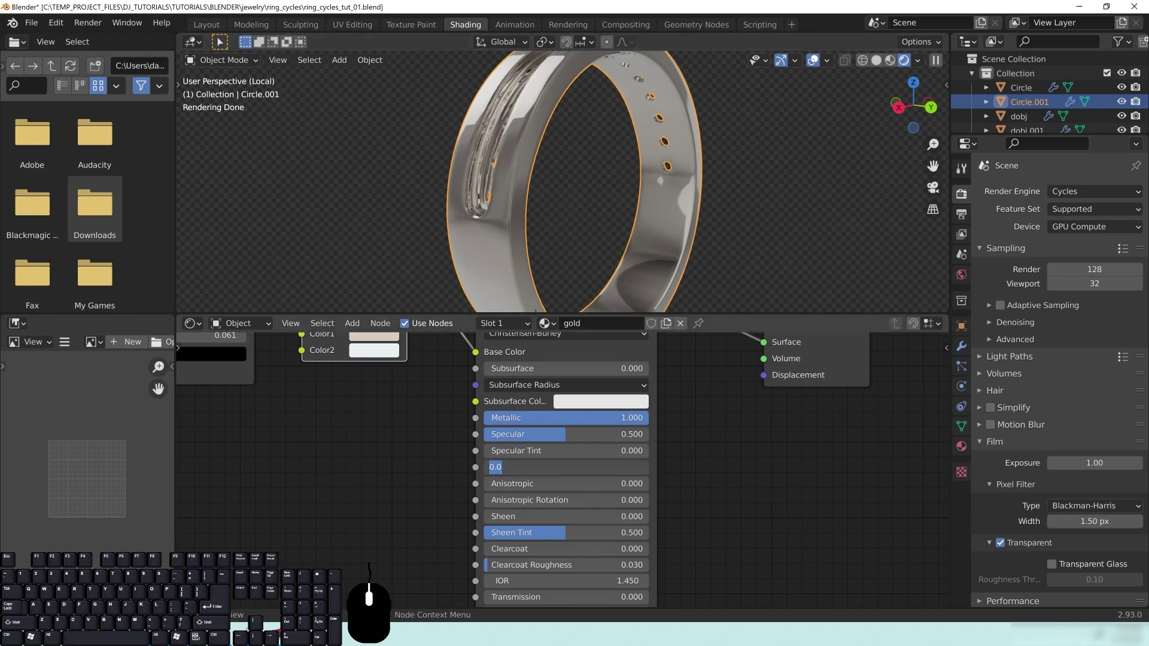
pyautogui.write('.1')
pyautogui.press('Return')
pyautogui.moveTo(501, 142); pyautogui.dragTo(530, 171, button='middle')
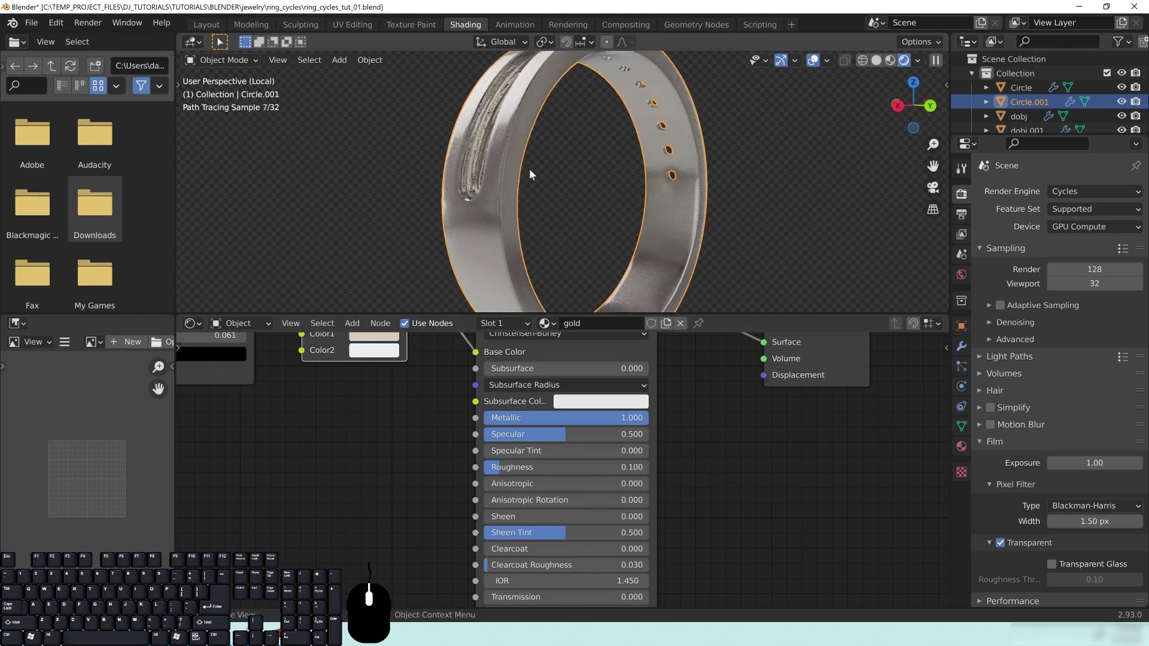
# Step: Raise the Principled BSDF's anisotropic value to 1.000 and fine-tune its roughness to 0.125
pyautogui.moveTo(671, 536); pyautogui.dragTo(678, 531, button='middle')
pyautogui.moveTo(568, 483); pyautogui.dragTo(656, 482)
pyautogui.moveTo(572, 481)
pyautogui.mouseDown()
pyautogui.moveTo(519, 464)
pyautogui.moveTo(575, 463)
pyautogui.moveTo(494, 481)
pyautogui.moveTo(554, 481)
pyautogui.mouseUp()
pyautogui.click(572, 465)
pyautogui.write('0.157')
pyautogui.press('Return')
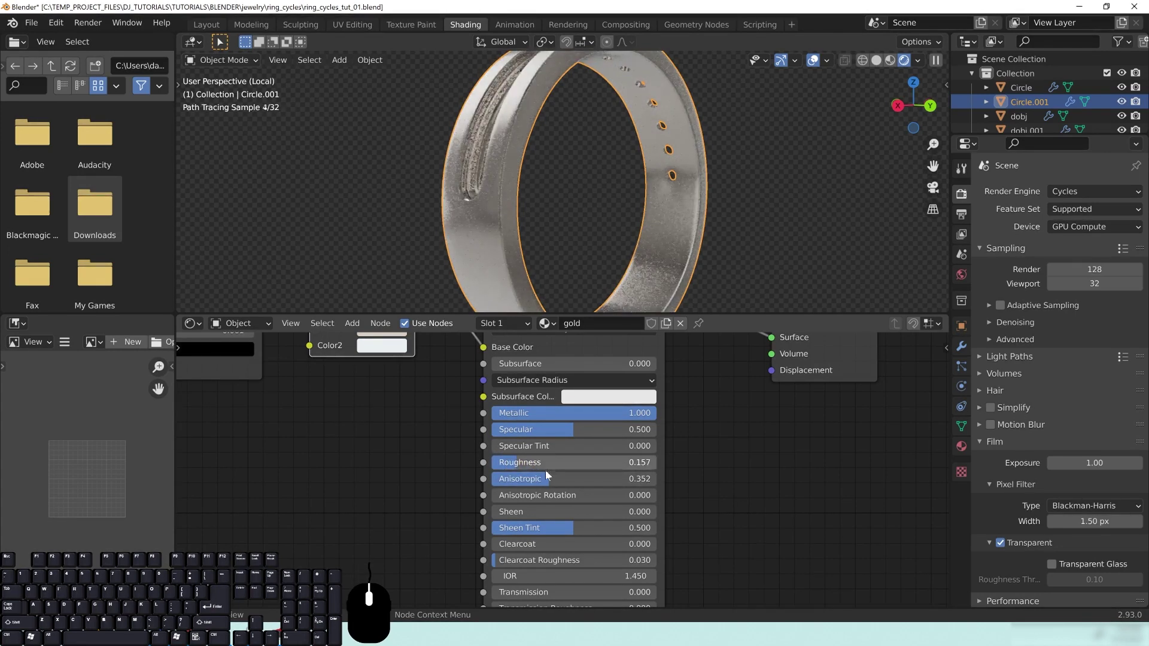
pyautogui.moveTo(567, 465); pyautogui.dragTo(656, 482)
pyautogui.moveTo(563, 197)
pyautogui.mouseDown(button='middle')
pyautogui.moveTo(552, 125)
pyautogui.moveTo(565, 206)
pyautogui.mouseUp(button='middle')
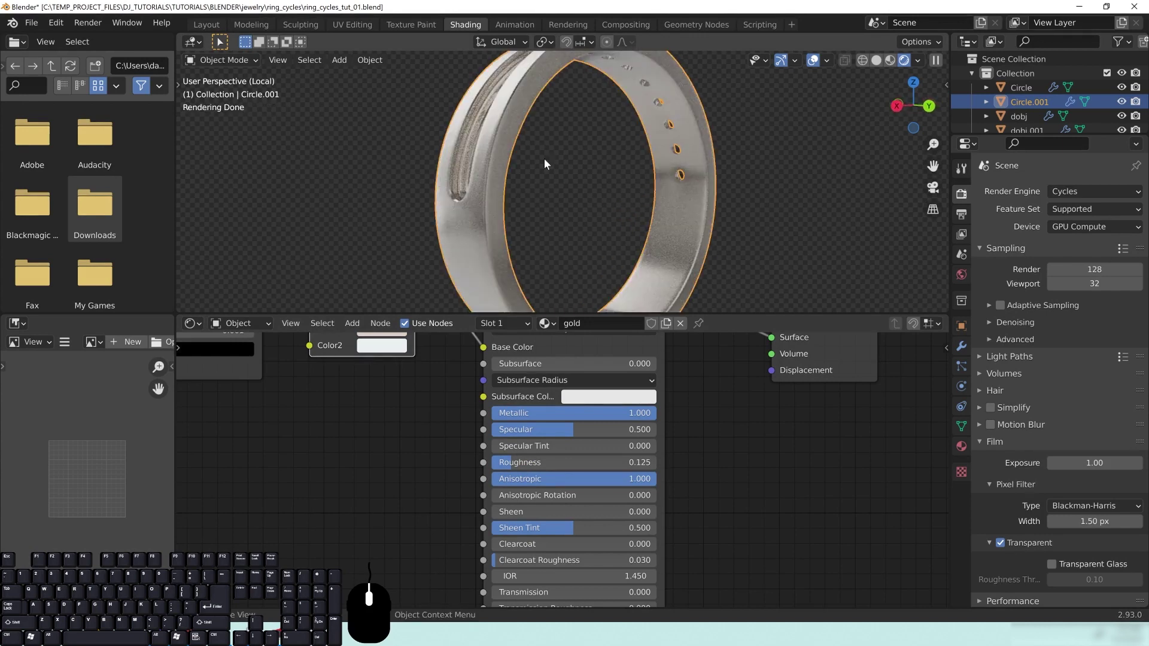
# Step: Examine the ring's metal reflections from several angles alongside the full node chain
pyautogui.moveTo(544, 160); pyautogui.dragTo(554, 228, button='middle')
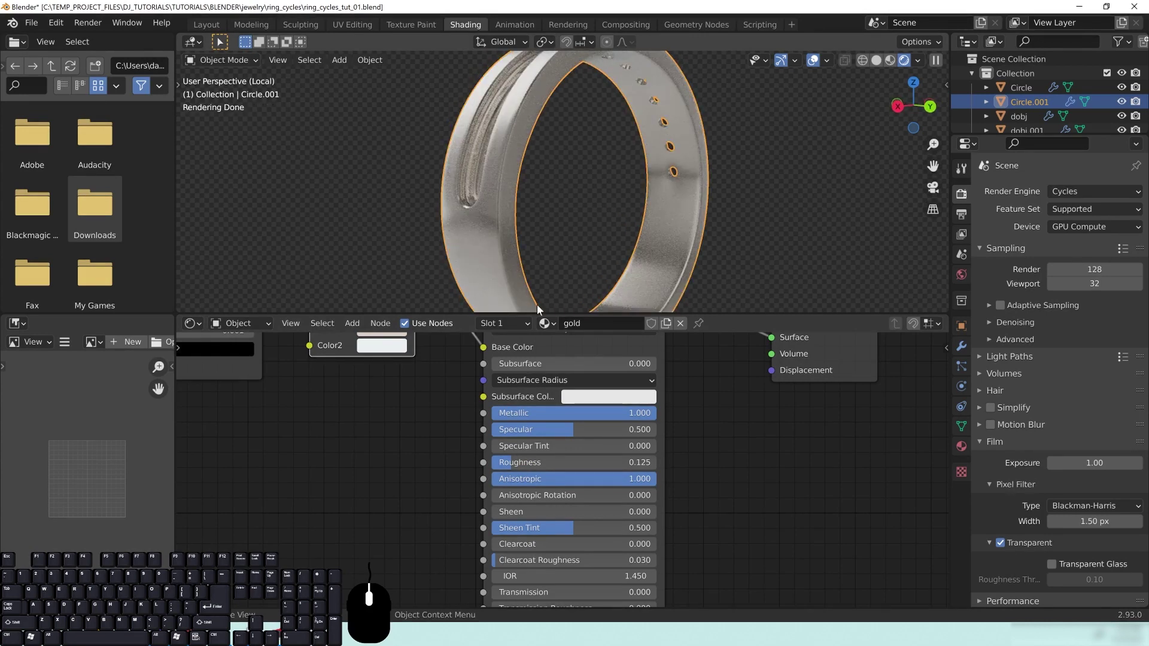
pyautogui.moveTo(499, 248)
pyautogui.mouseDown(button='middle')
pyautogui.moveTo(662, 225)
pyautogui.moveTo(524, 219)
pyautogui.moveTo(519, 197)
pyautogui.moveTo(690, 234)
pyautogui.moveTo(685, 250)
pyautogui.moveTo(548, 173)
pyautogui.moveTo(608, 258)
pyautogui.moveTo(596, 218)
pyautogui.moveTo(574, 217)
pyautogui.mouseUp(button='middle')
pyautogui.moveTo(404, 422); pyautogui.dragTo(472, 501, button='middle')
pyautogui.moveTo(533, 161); pyautogui.dragTo(523, 134, button='middle')
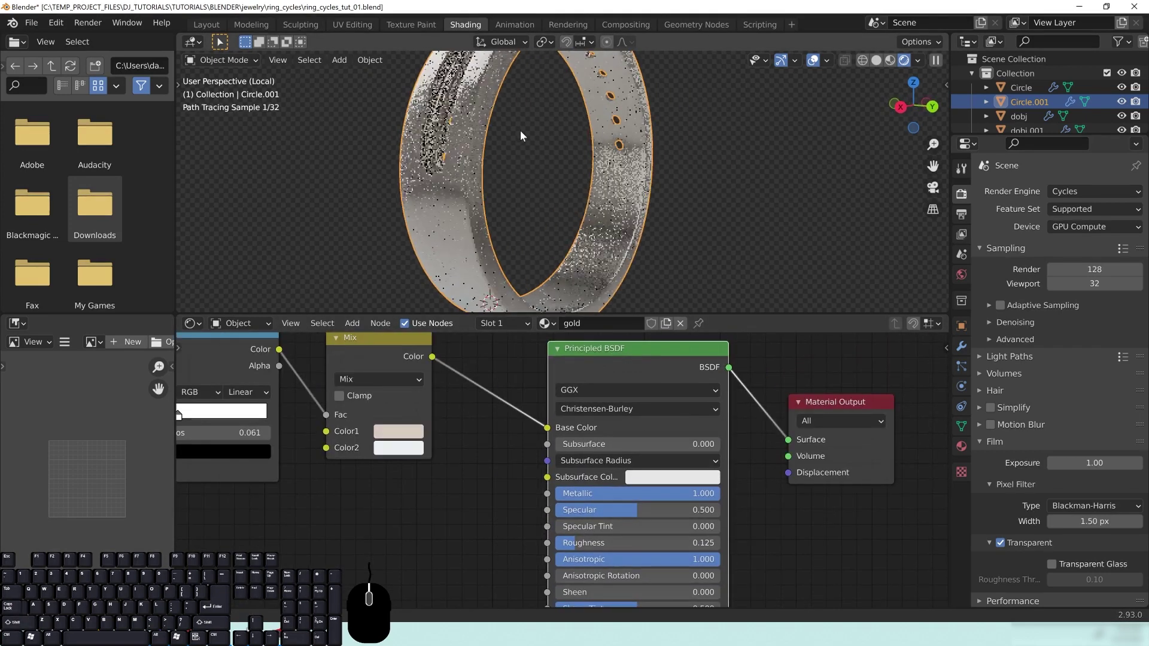
pyautogui.scroll(-5, 604, 477)
pyautogui.moveTo(516, 204)
pyautogui.mouseDown(button='middle')
pyautogui.moveTo(490, 189)
pyautogui.moveTo(443, 121)
pyautogui.mouseUp(button='middle')
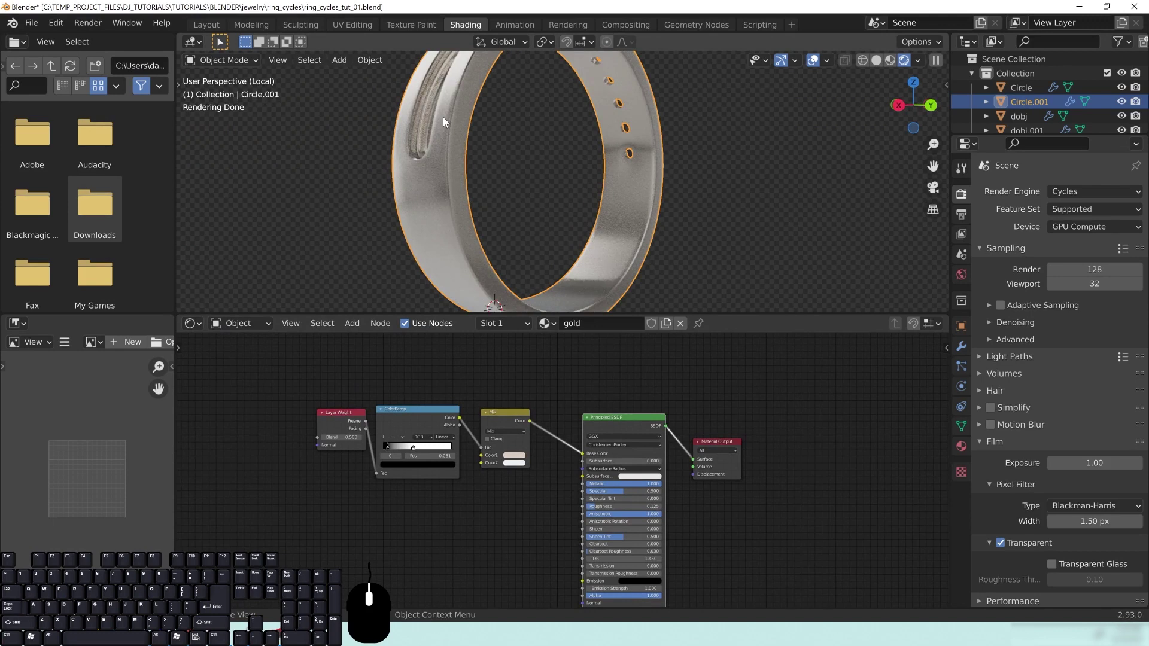
pyautogui.moveTo(581, 146)
pyautogui.mouseDown(button='middle')
pyautogui.moveTo(656, 220)
pyautogui.moveTo(554, 177)
pyautogui.mouseUp(button='middle')
pyautogui.moveTo(504, 250)
pyautogui.mouseDown(button='middle')
pyautogui.moveTo(492, 244)
pyautogui.moveTo(464, 275)
pyautogui.moveTo(421, 231)
pyautogui.moveTo(433, 221)
pyautogui.mouseUp(button='middle')
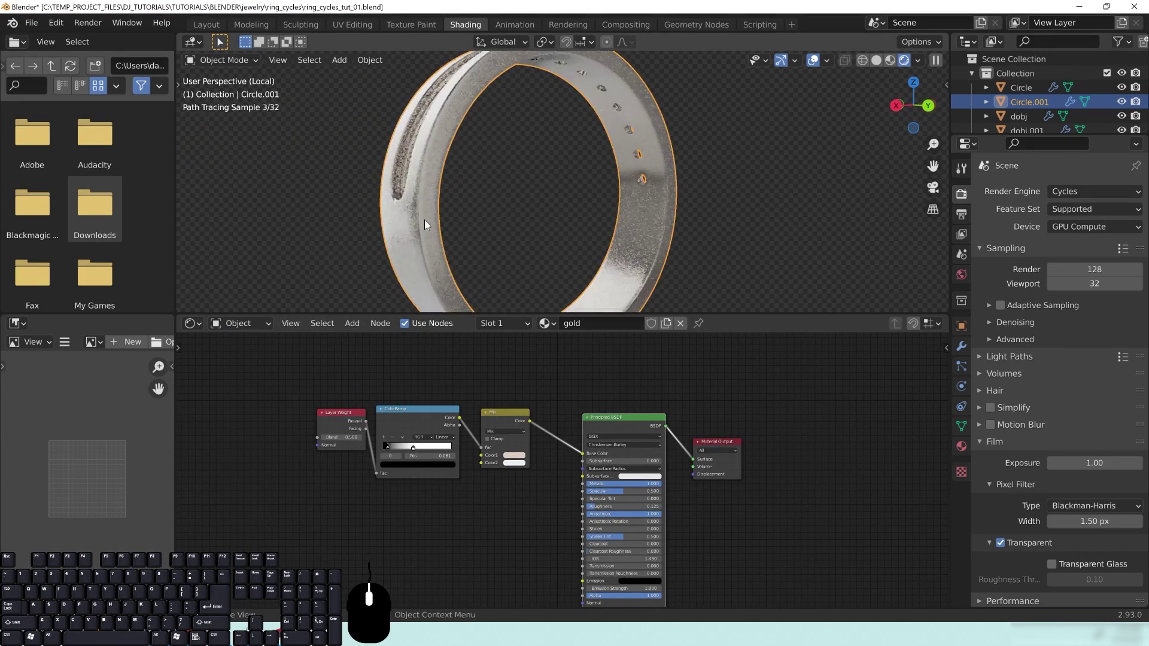
pyautogui.moveTo(468, 300)
pyautogui.mouseDown(button='middle')
pyautogui.moveTo(418, 240)
pyautogui.moveTo(410, 202)
pyautogui.moveTo(442, 166)
pyautogui.moveTo(456, 209)
pyautogui.mouseUp(button='middle')
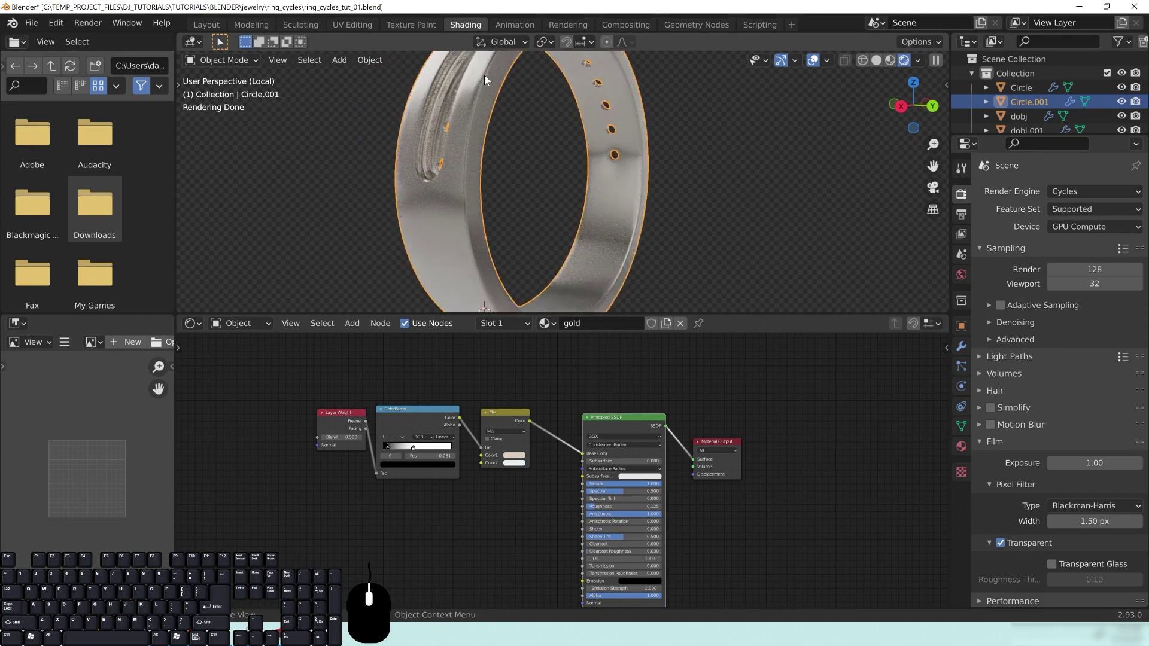
pyautogui.moveTo(405, 594); pyautogui.dragTo(479, 543, button='middle')
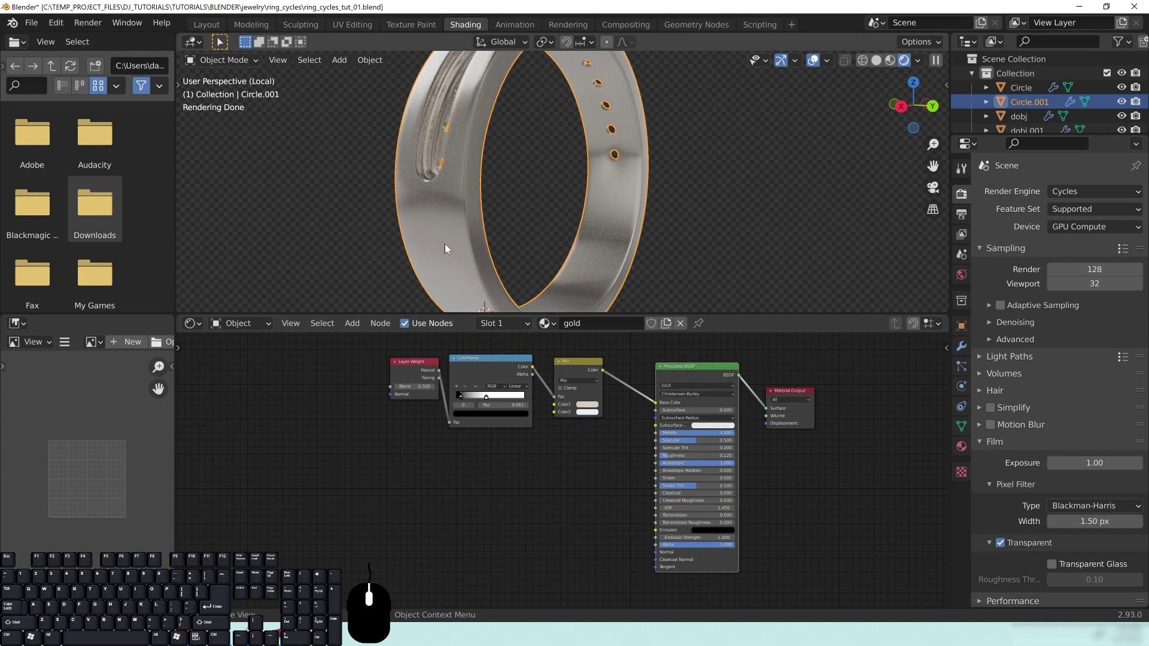
pyautogui.moveTo(566, 224); pyautogui.dragTo(469, 114, button='middle')
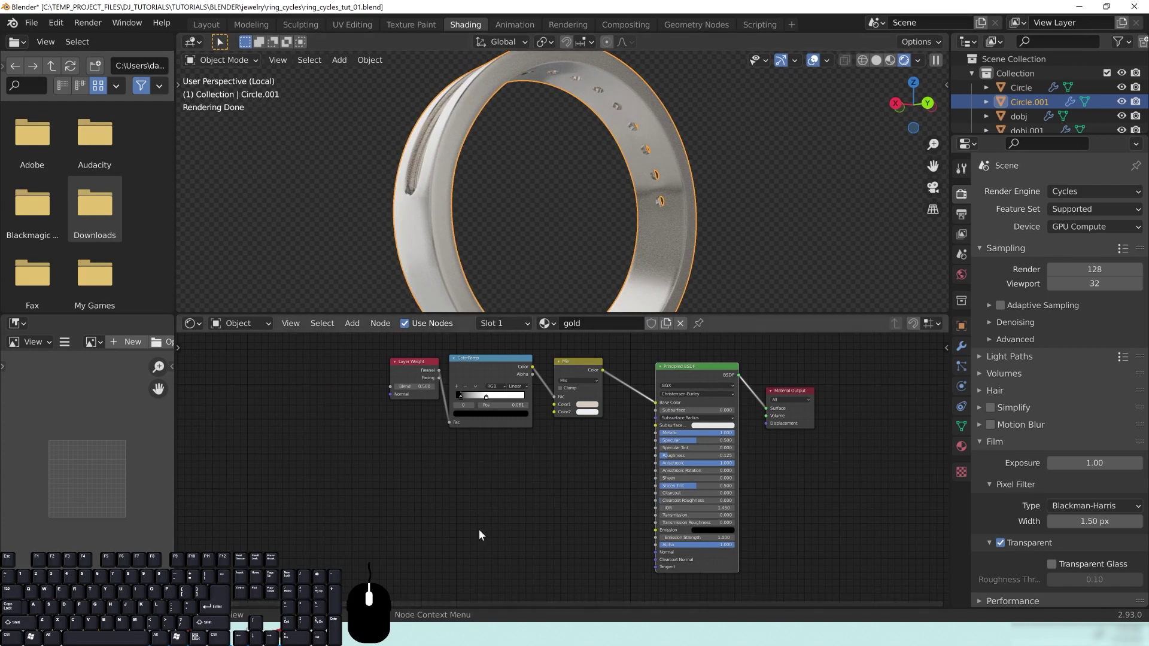
# Step: Spread the Layer Weight, ColorRamp and Mix nodes farther away from the Principled BSDF to free up space
pyautogui.moveTo(655, 553); pyautogui.dragTo(577, 506)
pyautogui.moveTo(395, 439); pyautogui.dragTo(444, 462, button='middle')
pyautogui.moveTo(460, 387); pyautogui.dragTo(332, 360)
pyautogui.click(526, 387)
pyautogui.moveTo(527, 386); pyautogui.dragTo(413, 356)
pyautogui.moveTo(622, 384); pyautogui.dragTo(536, 365)
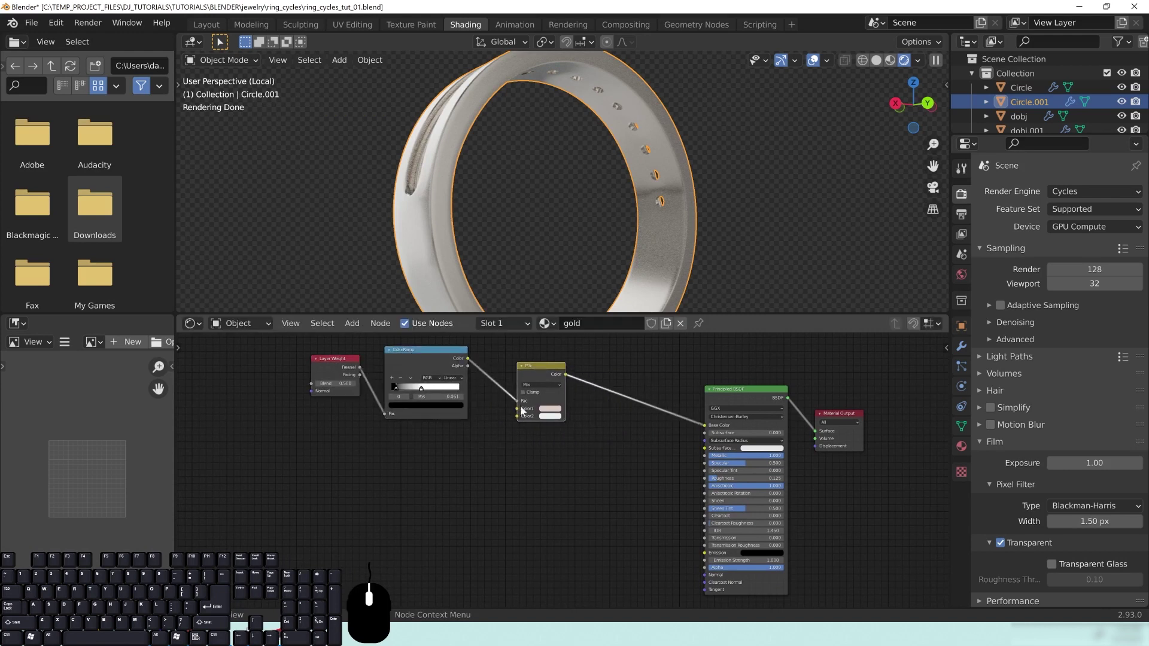
# Step: Enlarge the file browser, reveal its bookmarks and open the TEXTURES favorite folder
pyautogui.moveTo(175, 290)
pyautogui.mouseDown()
pyautogui.moveTo(462, 288)
pyautogui.moveTo(448, 287)
pyautogui.mouseUp()
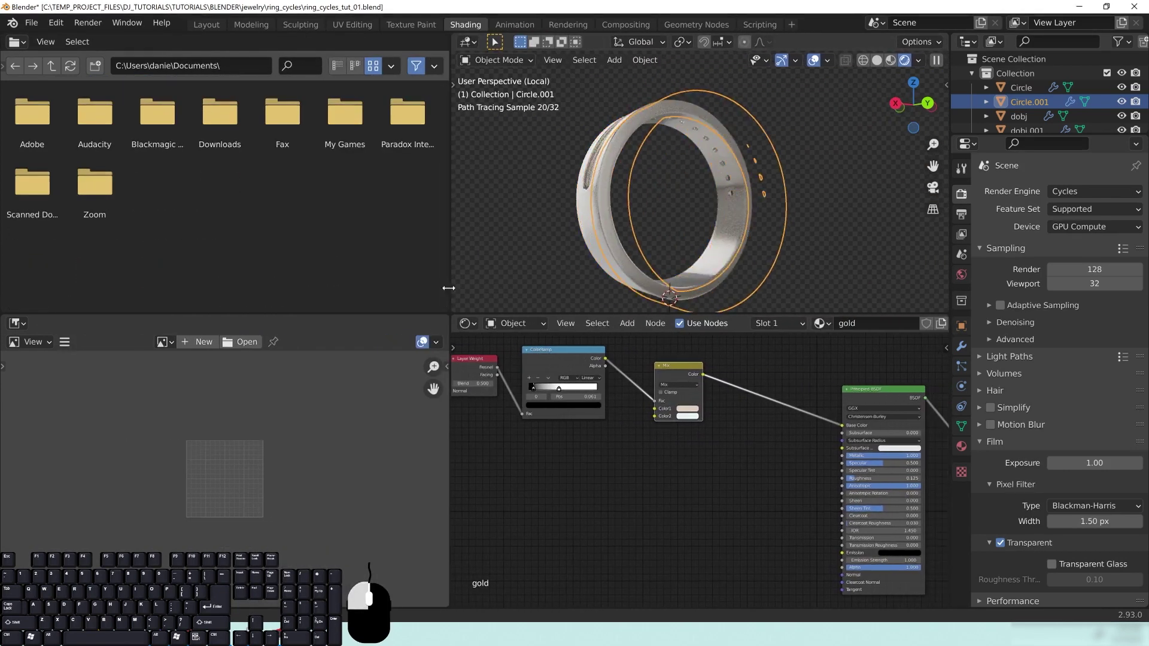
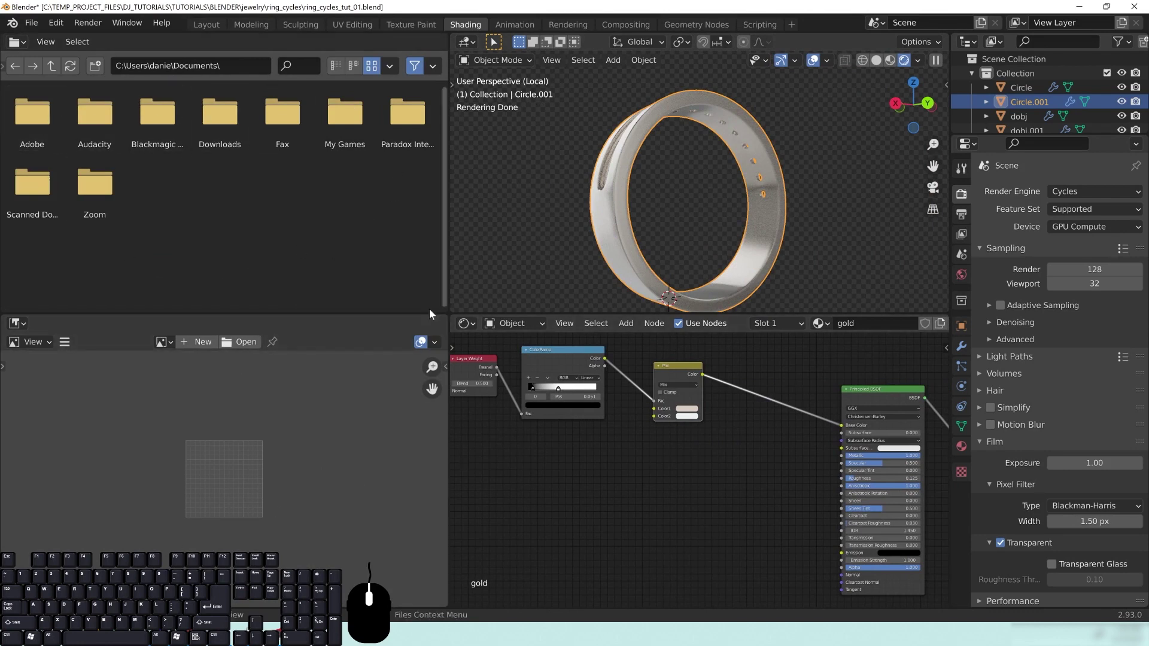
pyautogui.moveTo(431, 312); pyautogui.dragTo(431, 426)
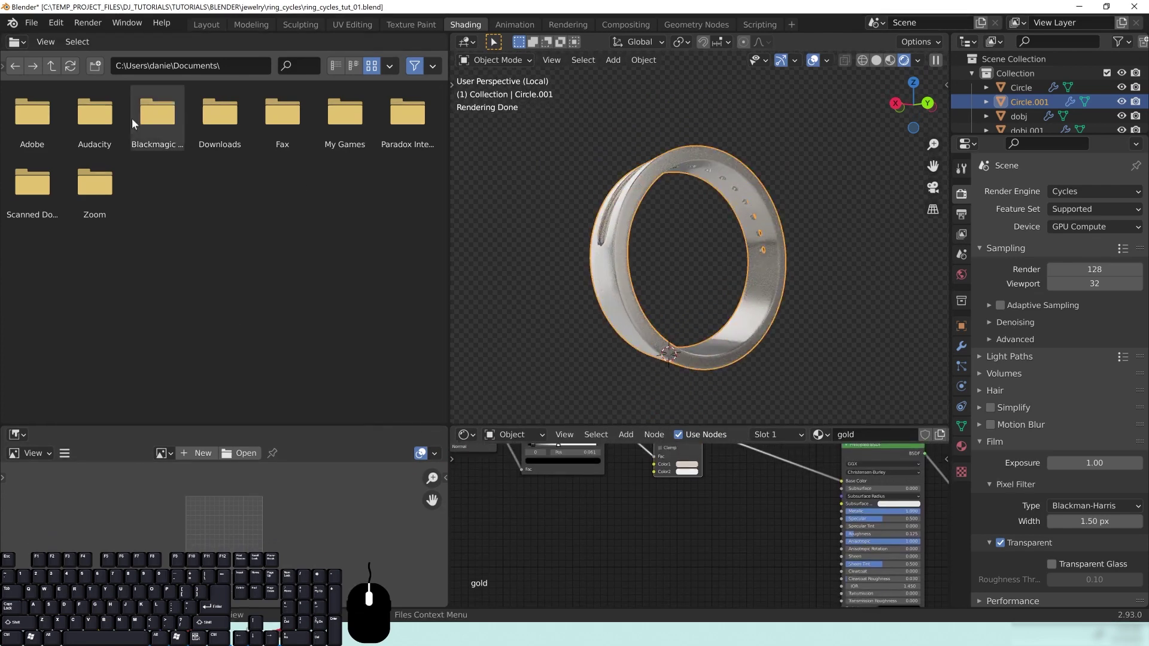
pyautogui.click(4, 69)
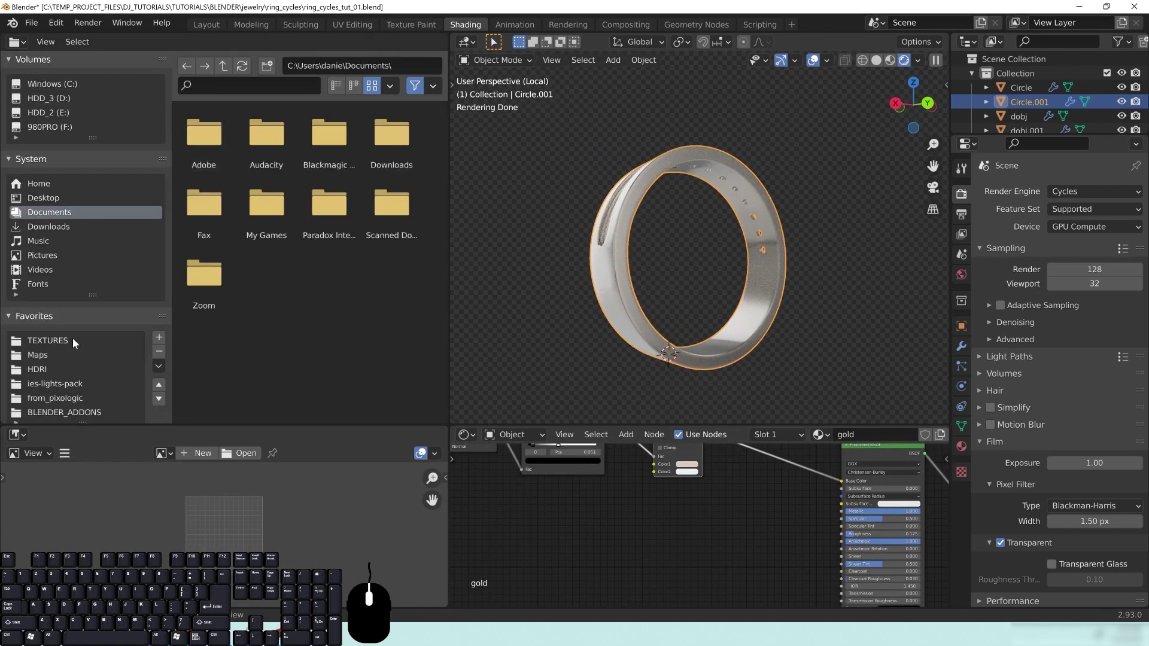
pyautogui.click(57, 341)
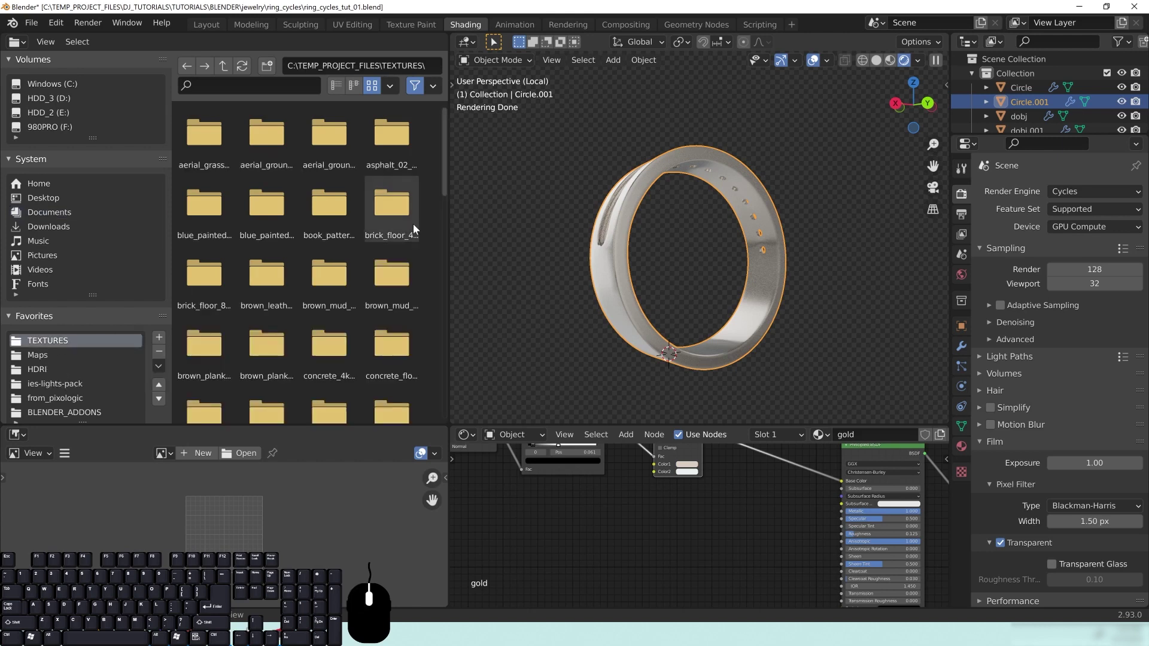
pyautogui.moveTo(448, 227); pyautogui.dragTo(608, 233)
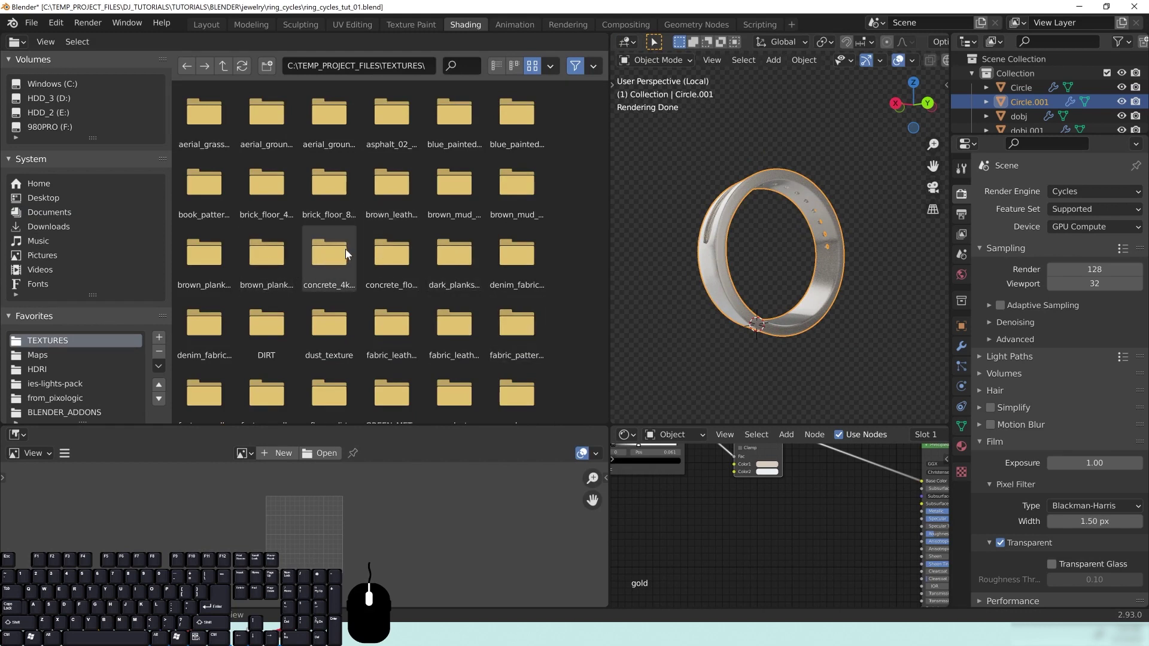
# Step: Filter the texture folders for plaster and open the plaster_grey_04 folder
pyautogui.moveTo(781, 279); pyautogui.dragTo(734, 251, button='middle')
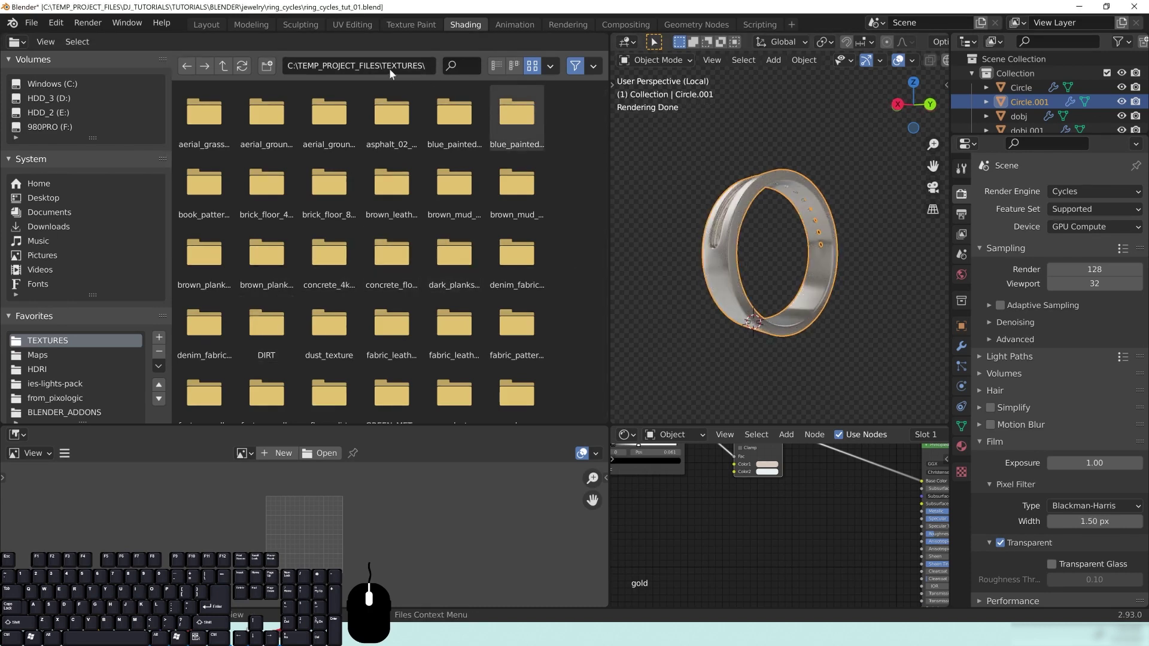
pyautogui.write('plastic')
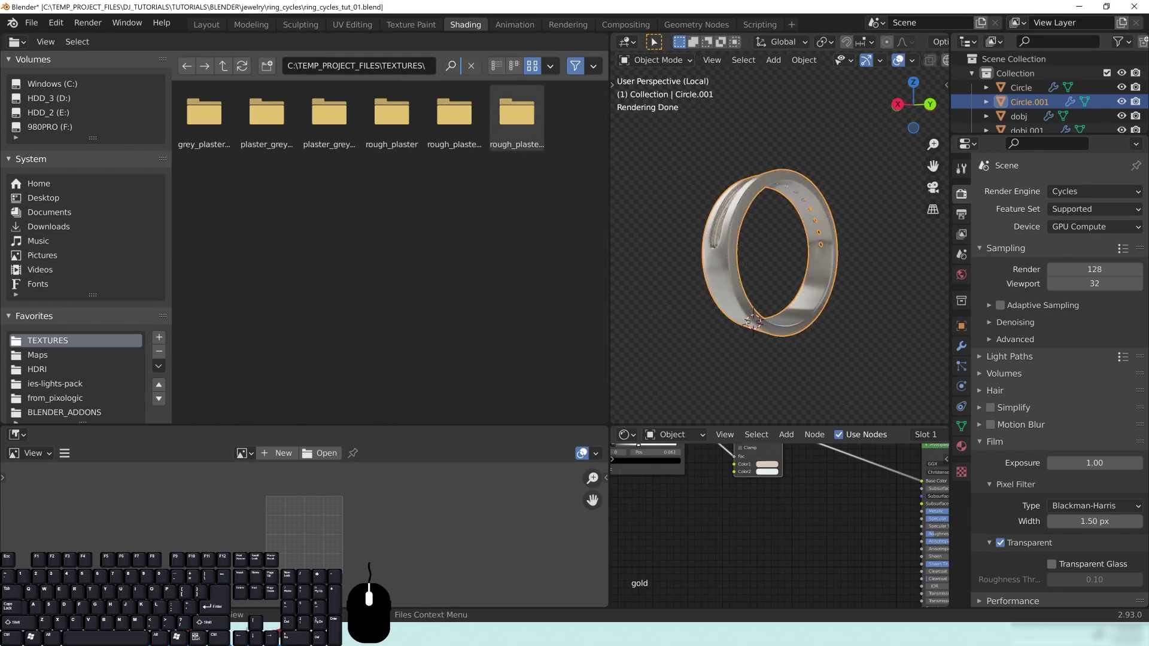
pyautogui.press('BackSpace')
pyautogui.press('BackSpace')
pyautogui.doubleClick(267, 123)
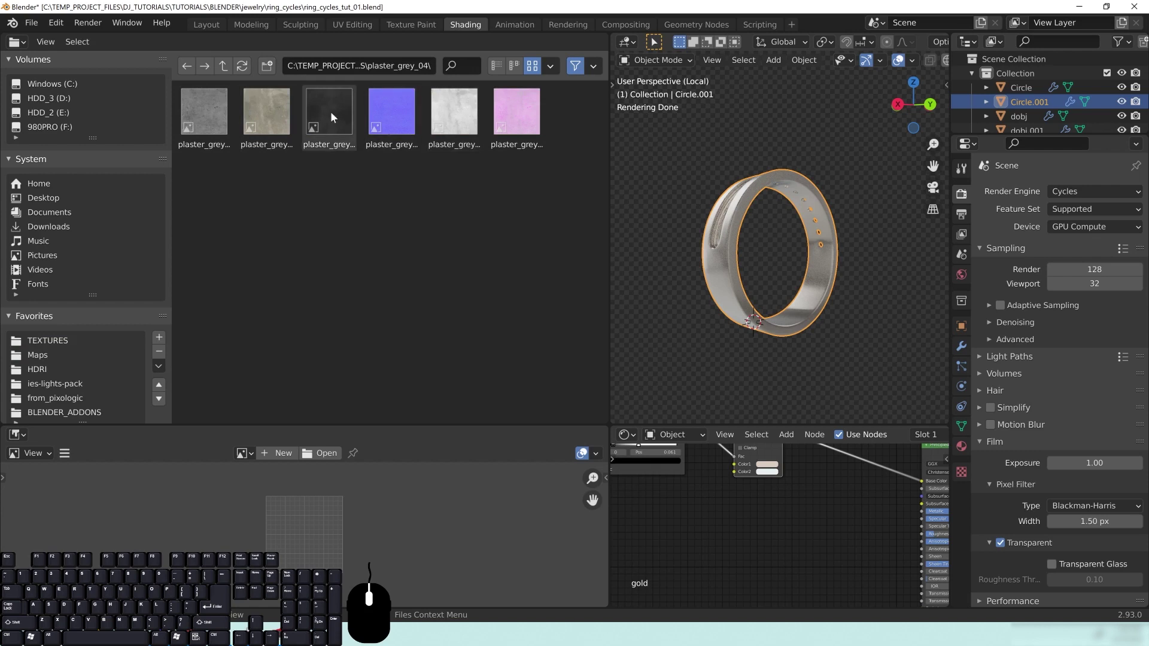
# Step: Display the plaster_grey_04 image files as thumbnails at a much larger preview size
pyautogui.click(514, 65)
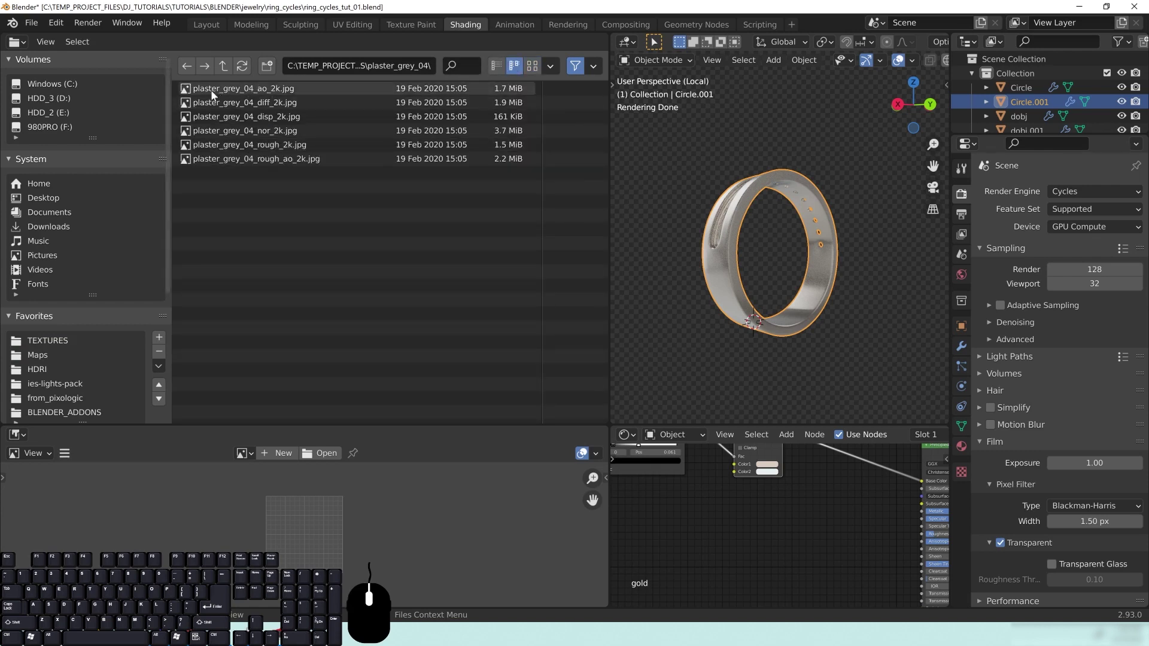
pyautogui.click(228, 90)
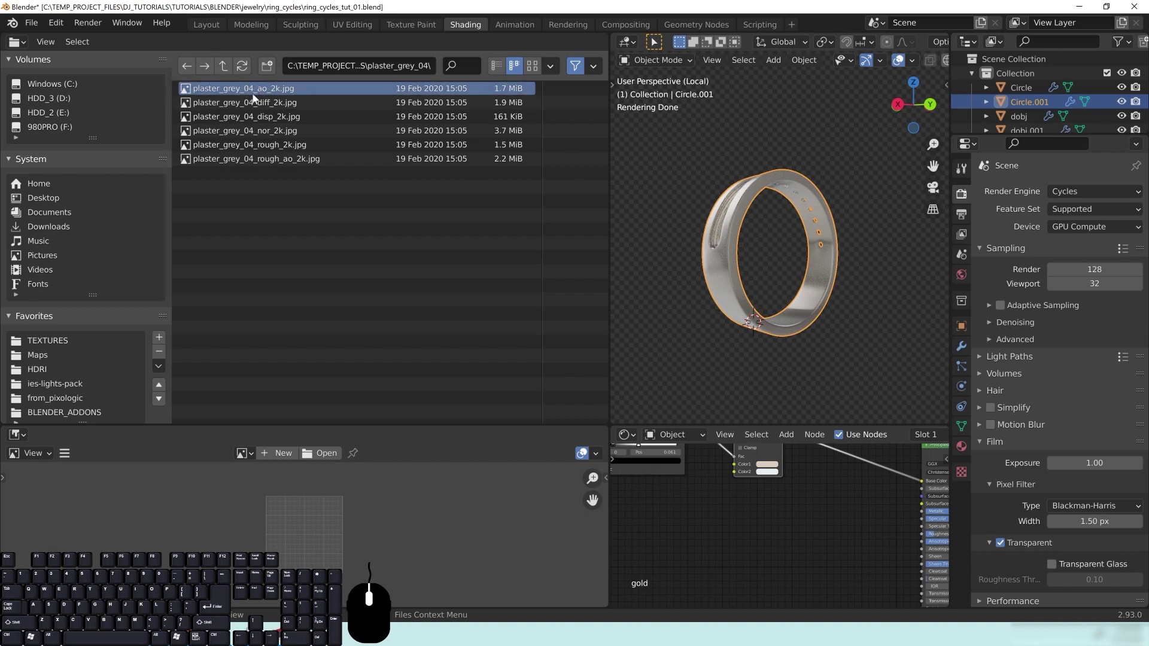
pyautogui.click(532, 66)
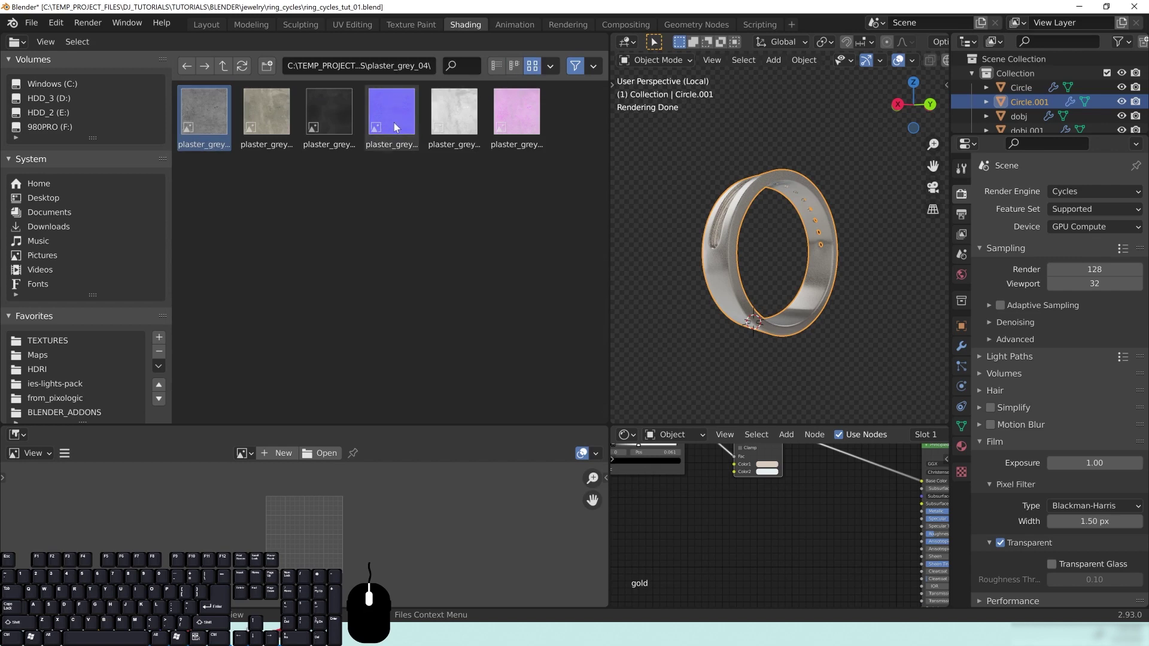
pyautogui.click(551, 66)
pyautogui.click(553, 64)
pyautogui.click(553, 66)
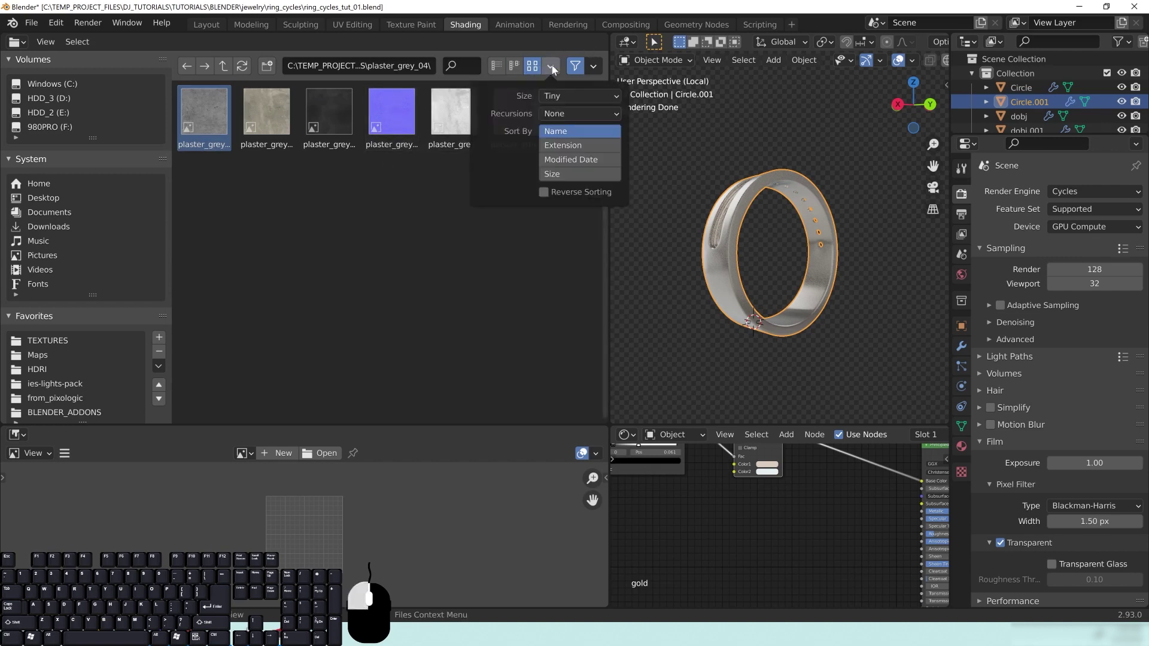
pyautogui.click(572, 96)
pyautogui.click(572, 164)
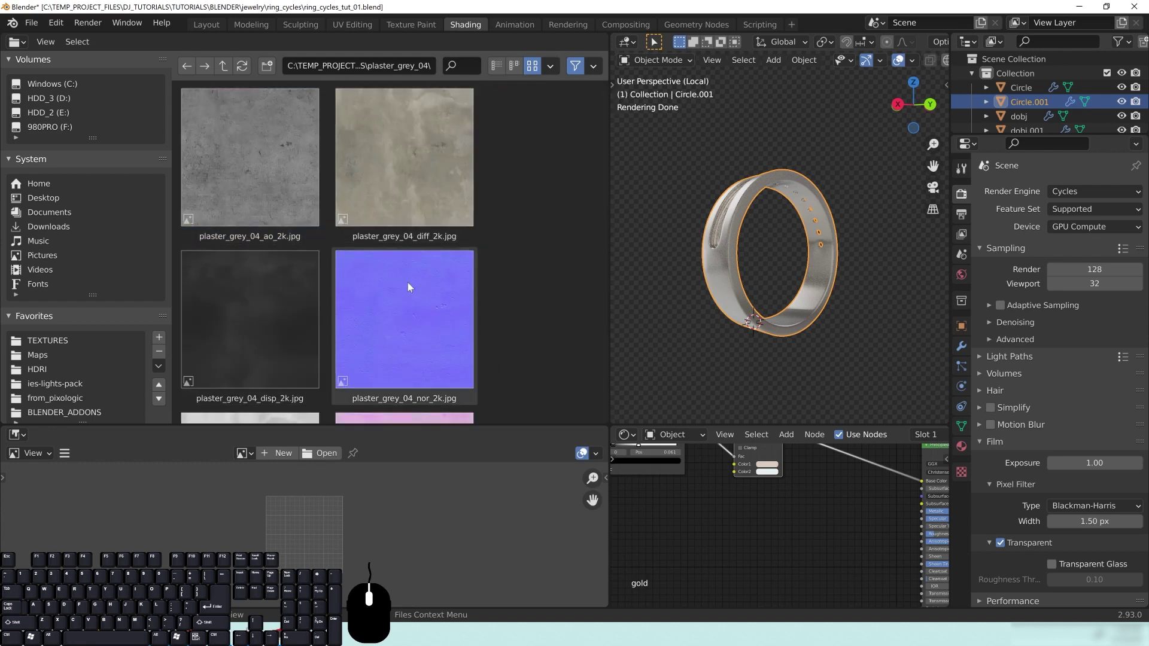
# Step: Look through the plaster maps and add plaster_grey_04_ao_2k.jpg to the gold material as an image texture node
pyautogui.scroll(-5, 521, 312)
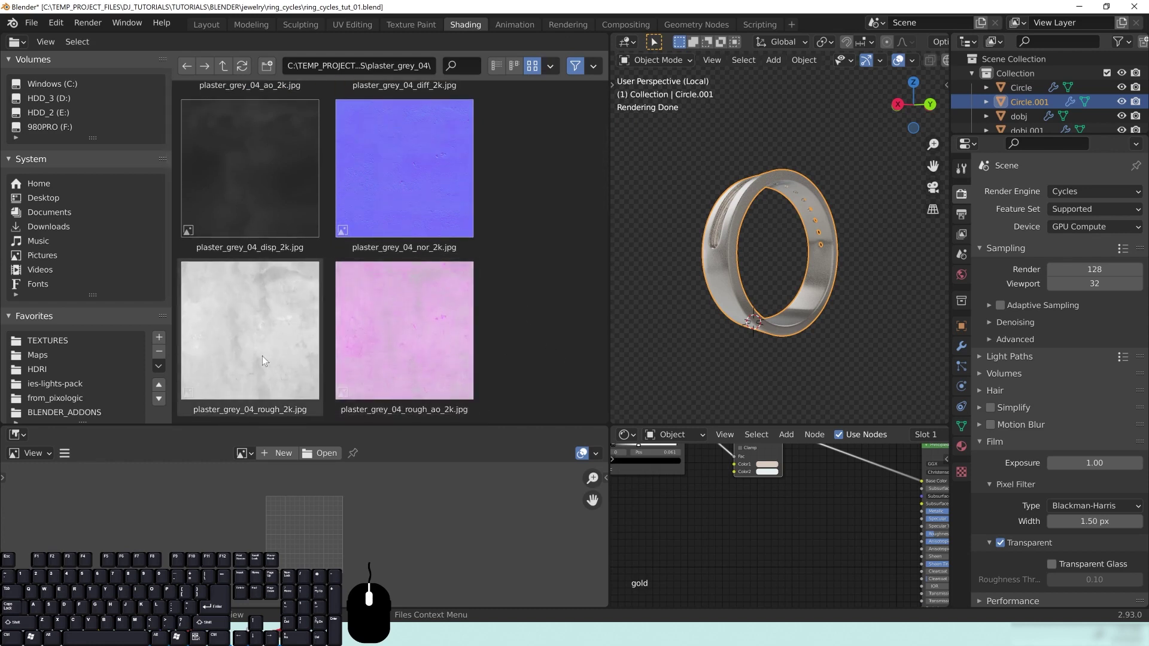
pyautogui.scroll(5, 473, 275)
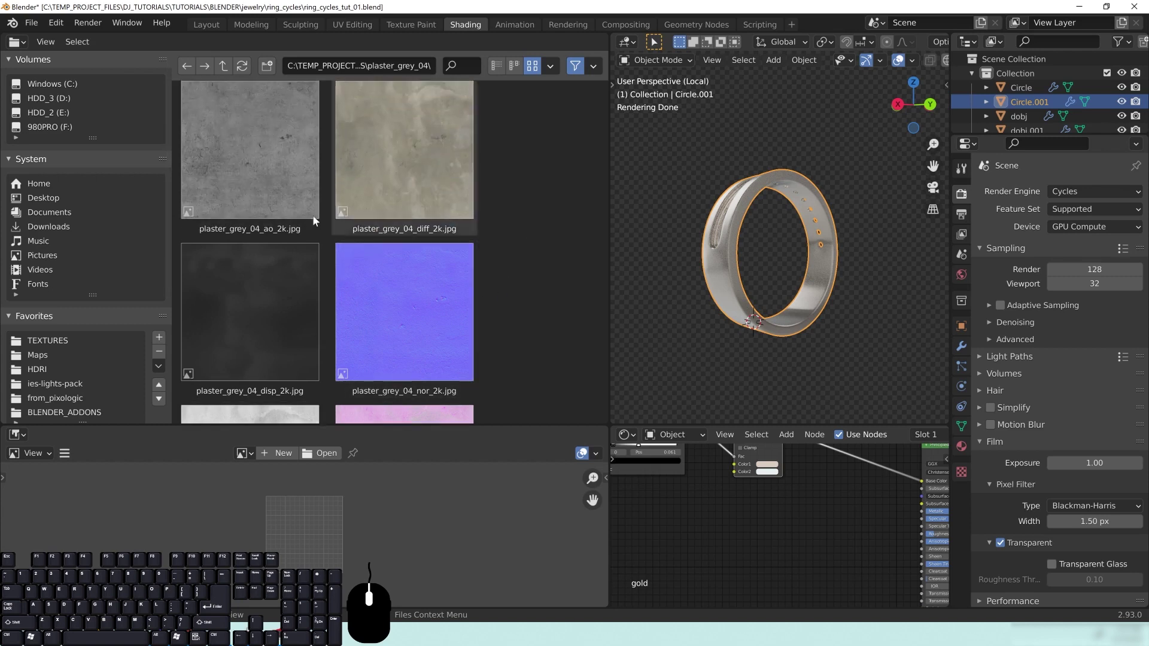
pyautogui.scroll(1, 325, 211)
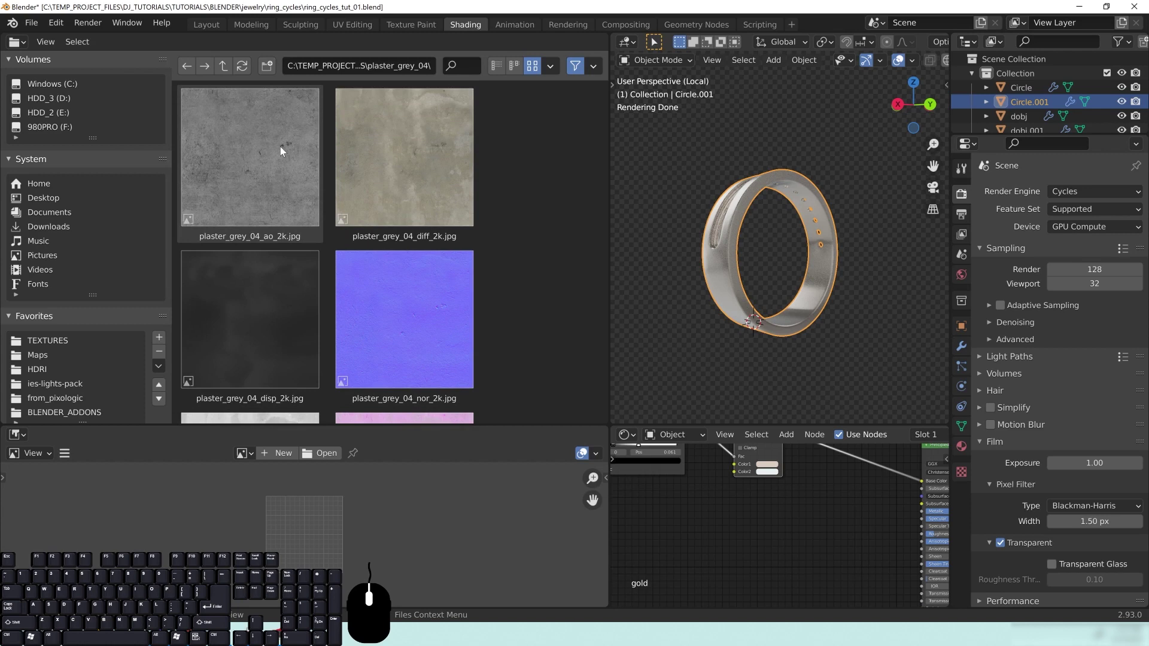
pyautogui.click(235, 156)
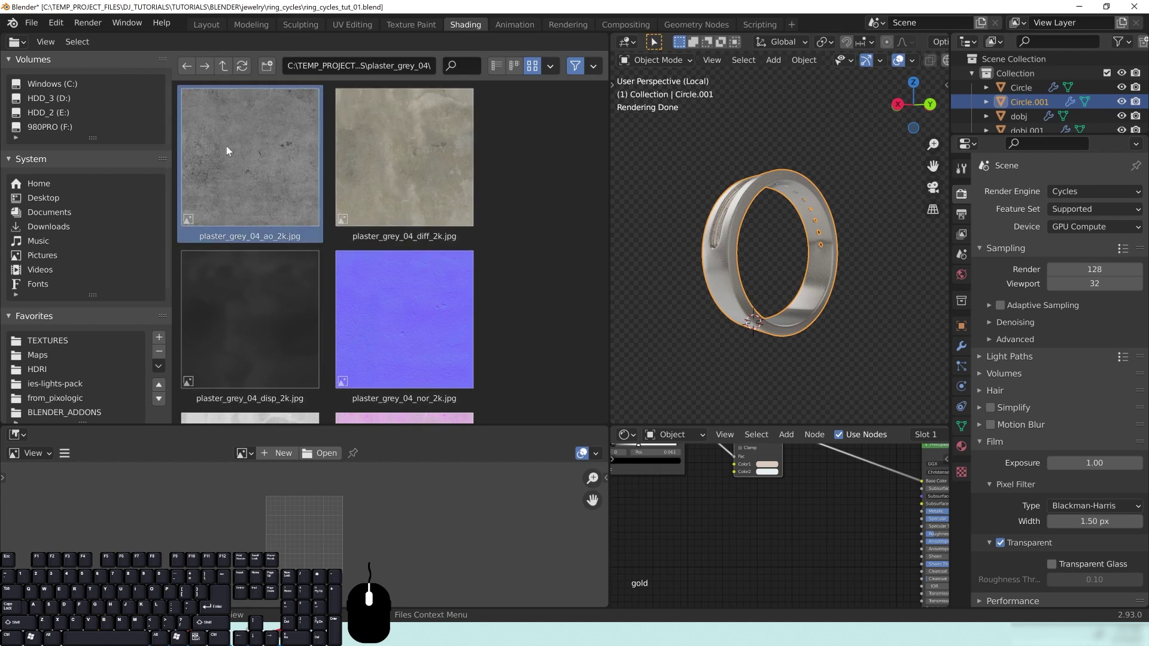
pyautogui.moveTo(242, 146); pyautogui.dragTo(705, 527)
# Step: Shrink the file browser, enlarge the node editor and place the plaster image texture below the ColorRamp
pyautogui.moveTo(611, 423); pyautogui.dragTo(538, 371)
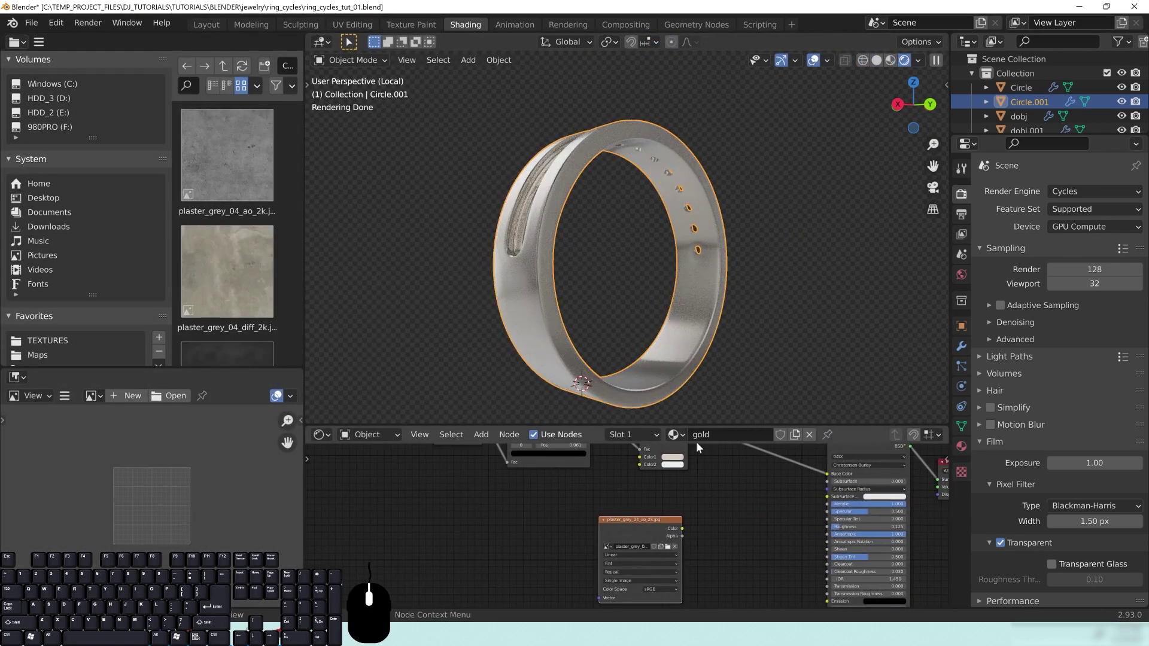
pyautogui.moveTo(695, 427); pyautogui.dragTo(559, 327)
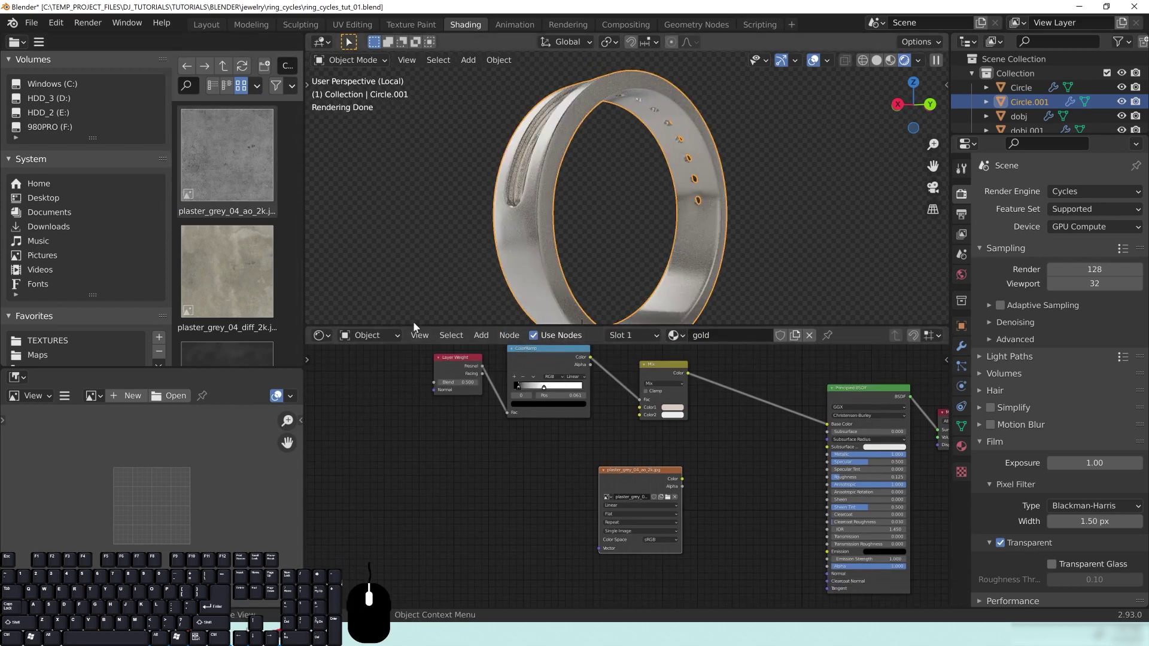
pyautogui.moveTo(415, 326); pyautogui.dragTo(419, 298)
pyautogui.moveTo(650, 458); pyautogui.dragTo(570, 436)
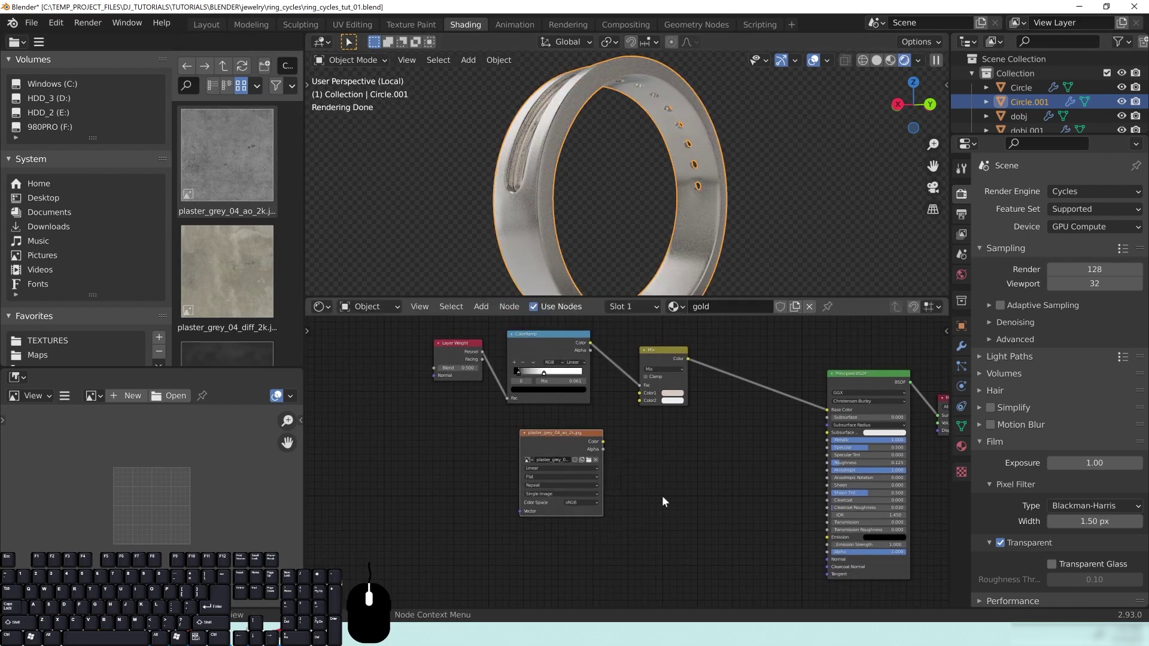
# Step: Preview the plaster image texture directly on the ring and inspect its surface up close in a taller viewport
pyautogui.scroll(3, 676, 500)
pyautogui.moveTo(702, 509); pyautogui.dragTo(642, 526, button='middle')
pyautogui.keyDown('ctrl'); pyautogui.keyDown('shift'); pyautogui.click(487, 447); pyautogui.keyUp('shift'); pyautogui.keyUp('ctrl')
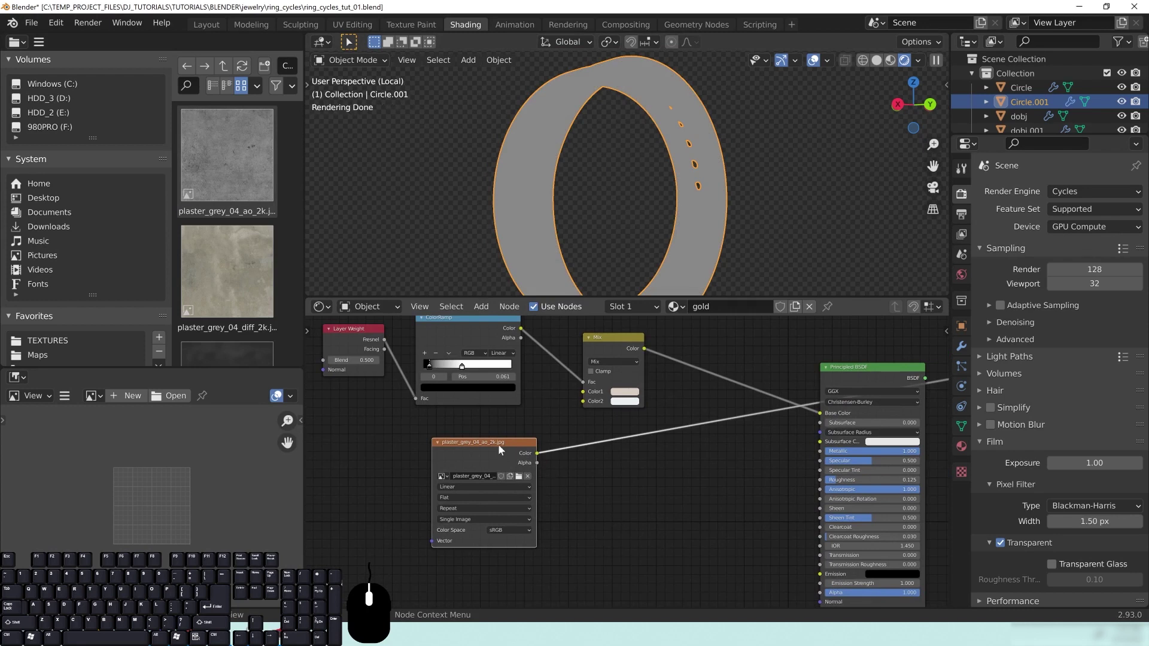
pyautogui.moveTo(499, 449); pyautogui.dragTo(478, 457)
pyautogui.scroll(5, 562, 212)
pyautogui.moveTo(536, 201); pyautogui.dragTo(638, 269, button='middle')
pyautogui.moveTo(653, 298); pyautogui.dragTo(653, 385)
pyautogui.moveTo(626, 546); pyautogui.dragTo(677, 504, button='middle')
pyautogui.moveTo(636, 159)
pyautogui.mouseDown(button='middle')
pyautogui.moveTo(702, 257)
pyautogui.moveTo(522, 202)
pyautogui.mouseUp(button='middle')
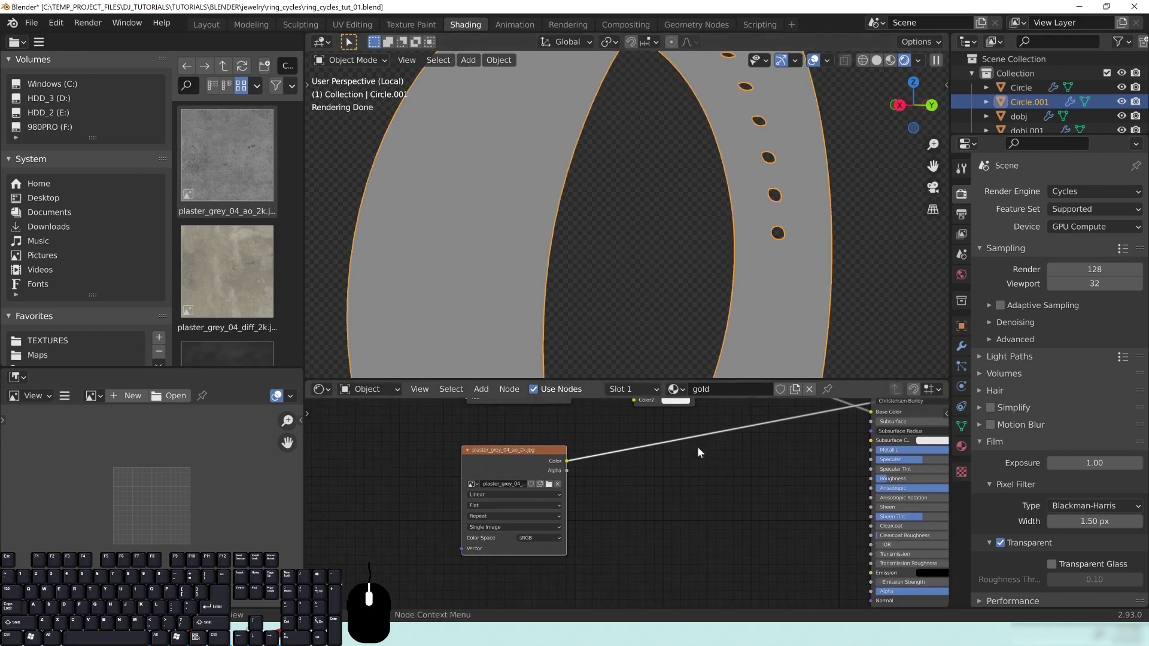
pyautogui.moveTo(509, 462); pyautogui.dragTo(655, 475, button='middle')
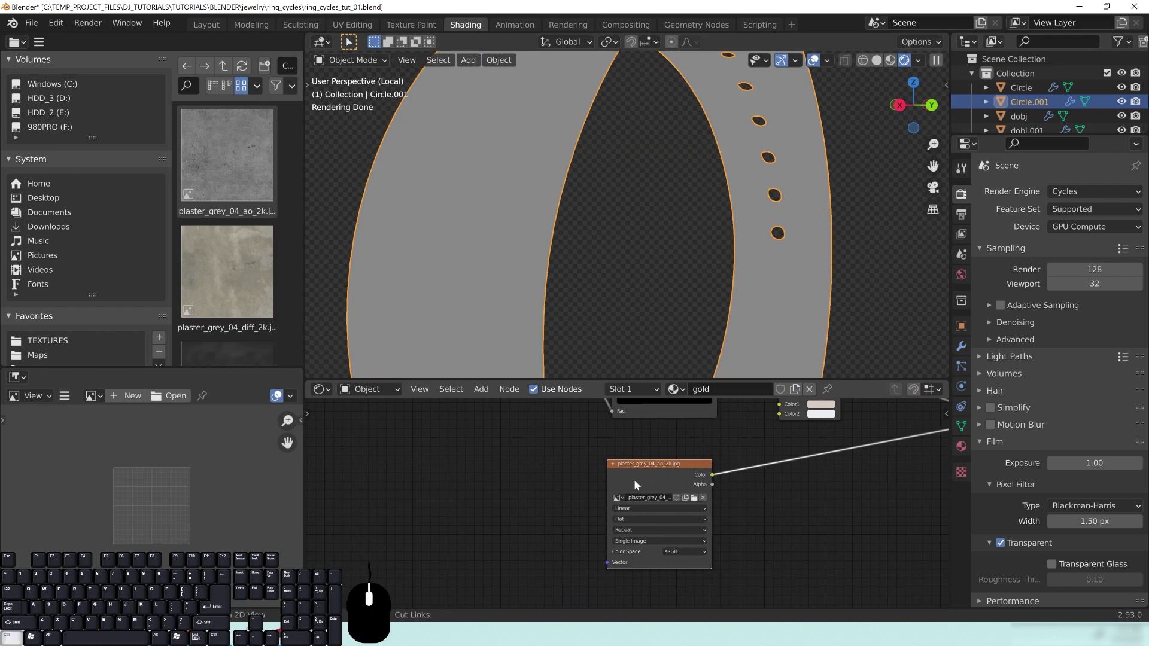
# Step: Add Texture Coordinate and Mapping nodes to the plaster image texture and feed the Mapping vector from the Object output
pyautogui.hotkey('ctrl', 't')
pyautogui.moveTo(518, 533); pyautogui.dragTo(513, 439)
pyautogui.moveTo(443, 480); pyautogui.dragTo(515, 447)
pyautogui.click(499, 428)
pyautogui.click(512, 443)
pyautogui.click(404, 452)
pyautogui.moveTo(404, 453); pyautogui.dragTo(389, 445)
pyautogui.moveTo(518, 449); pyautogui.dragTo(513, 444)
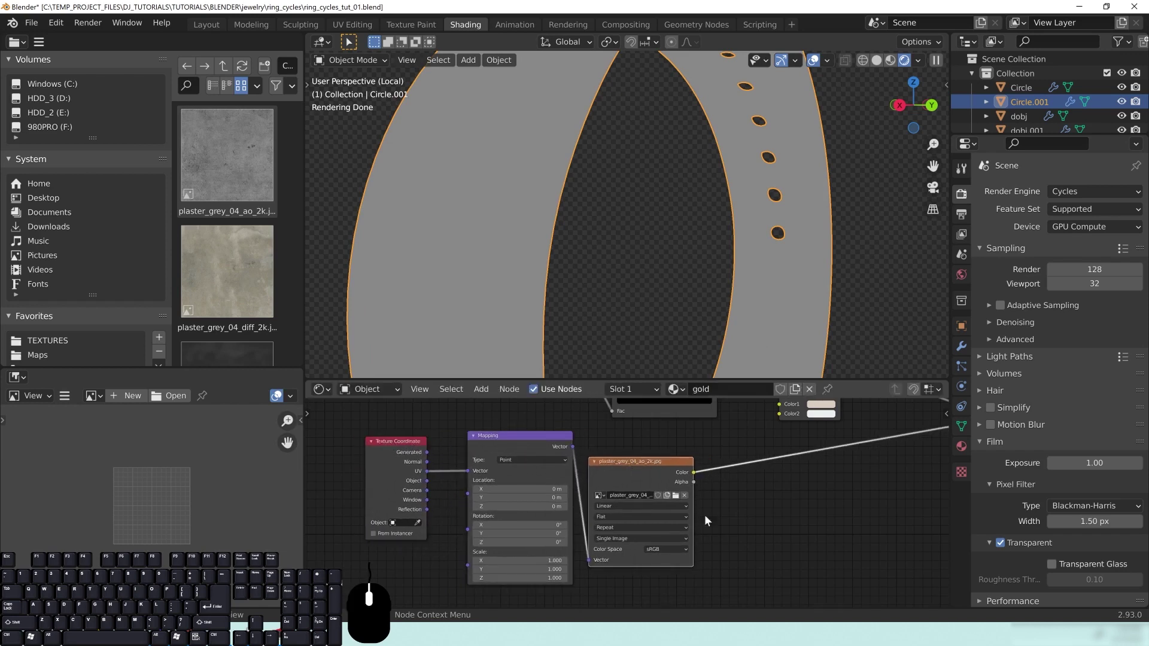
pyautogui.moveTo(427, 481); pyautogui.dragTo(461, 415)
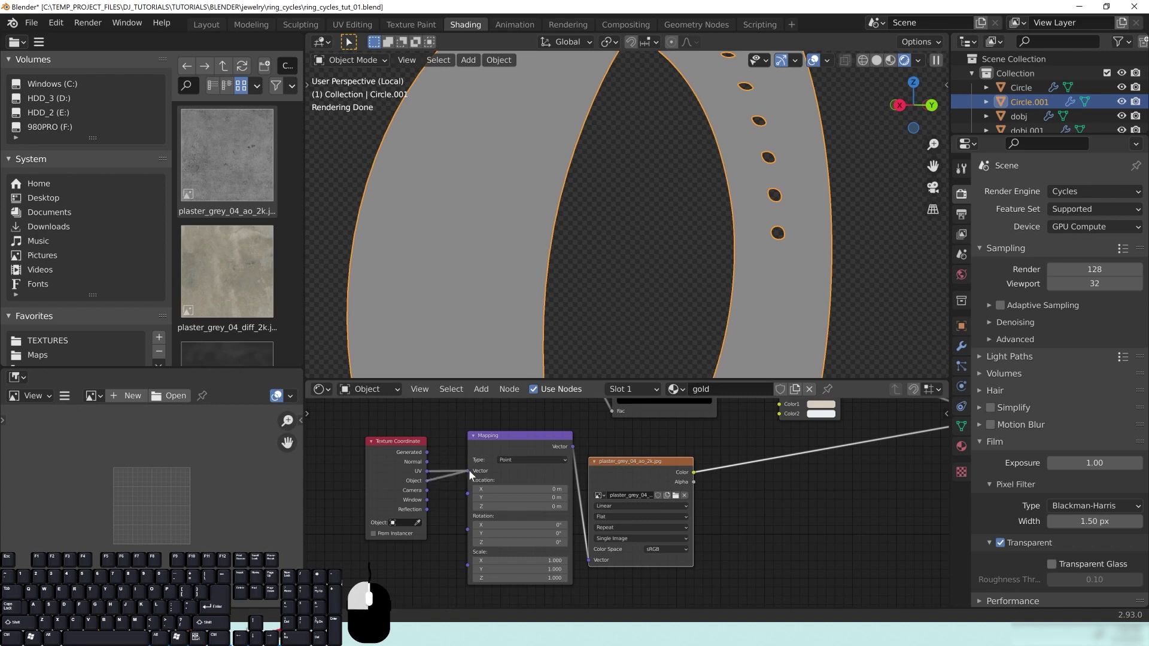
pyautogui.moveTo(469, 470); pyautogui.dragTo(469, 471)
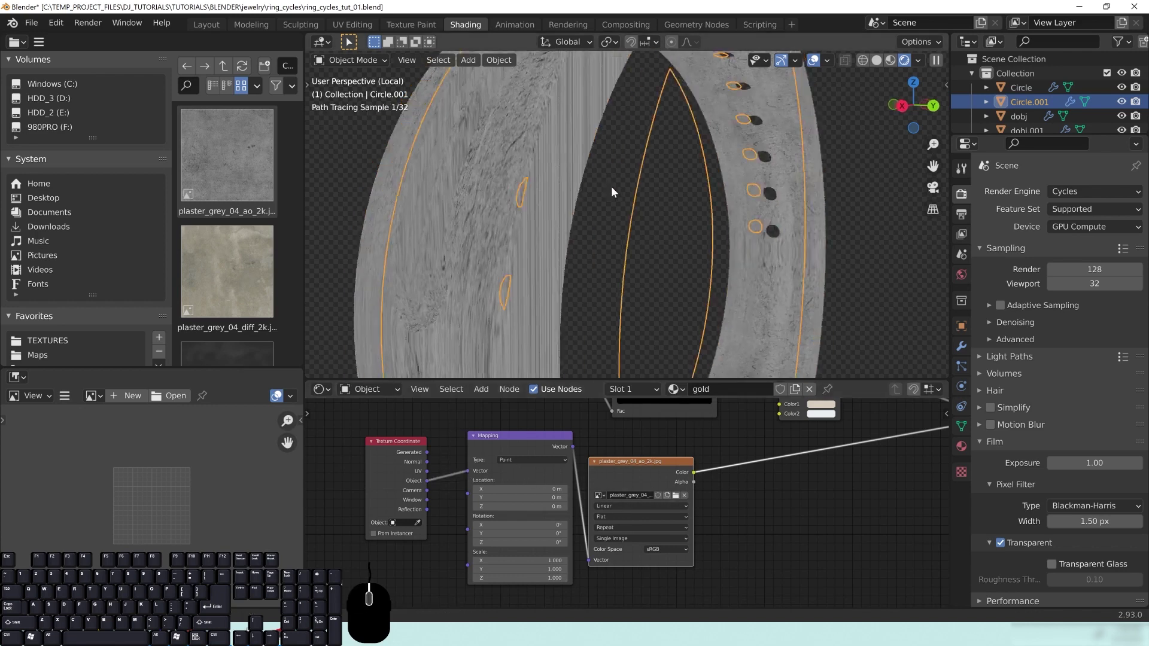
# Step: Set the plaster image texture's projection to Box and check the mapping on both sides of the ring
pyautogui.moveTo(612, 185); pyautogui.dragTo(623, 193, button='middle')
pyautogui.moveTo(669, 243); pyautogui.dragTo(577, 231, button='middle')
pyautogui.moveTo(421, 233); pyautogui.dragTo(506, 249, button='middle')
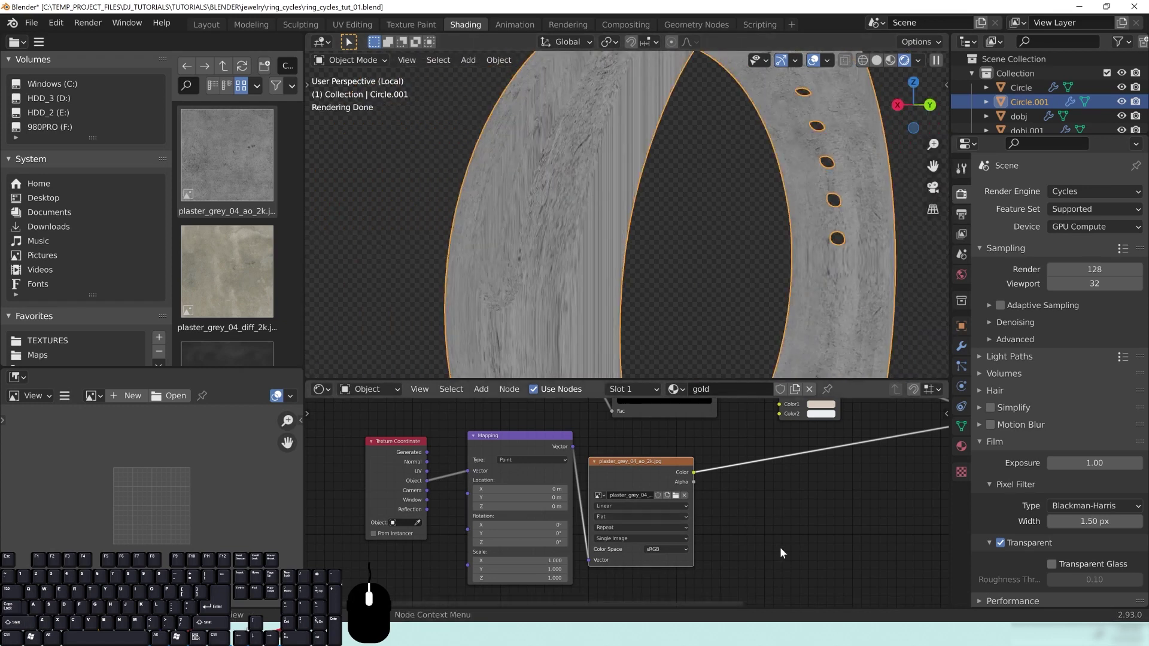
pyautogui.scroll(2, 772, 563)
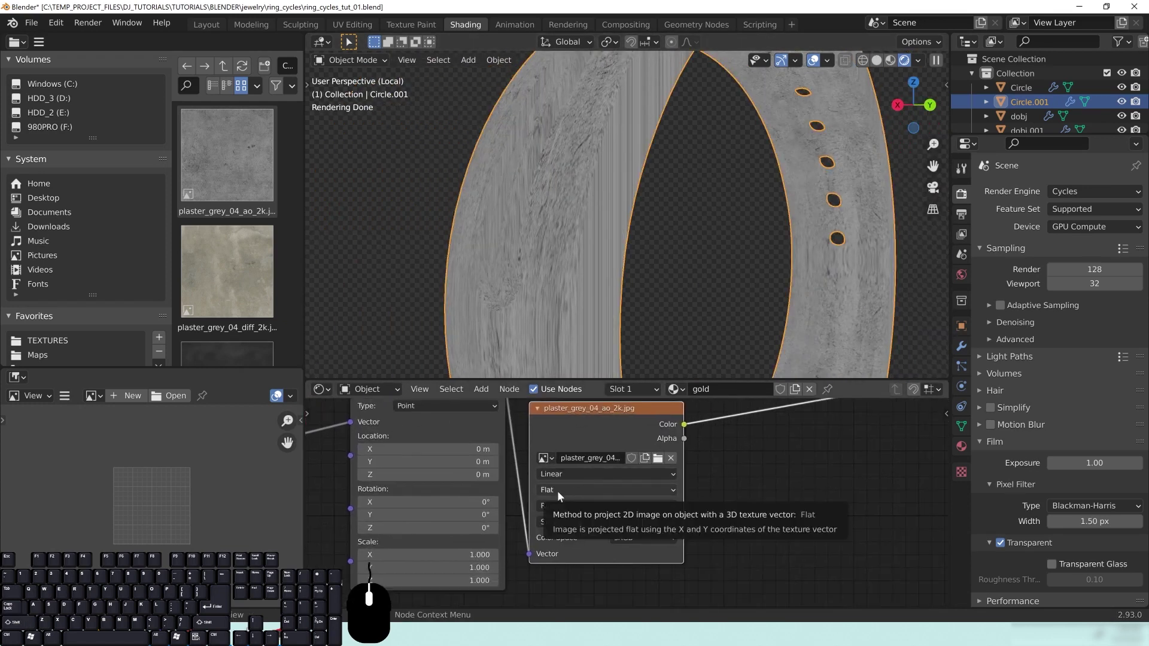
pyautogui.click(558, 491)
pyautogui.click(557, 521)
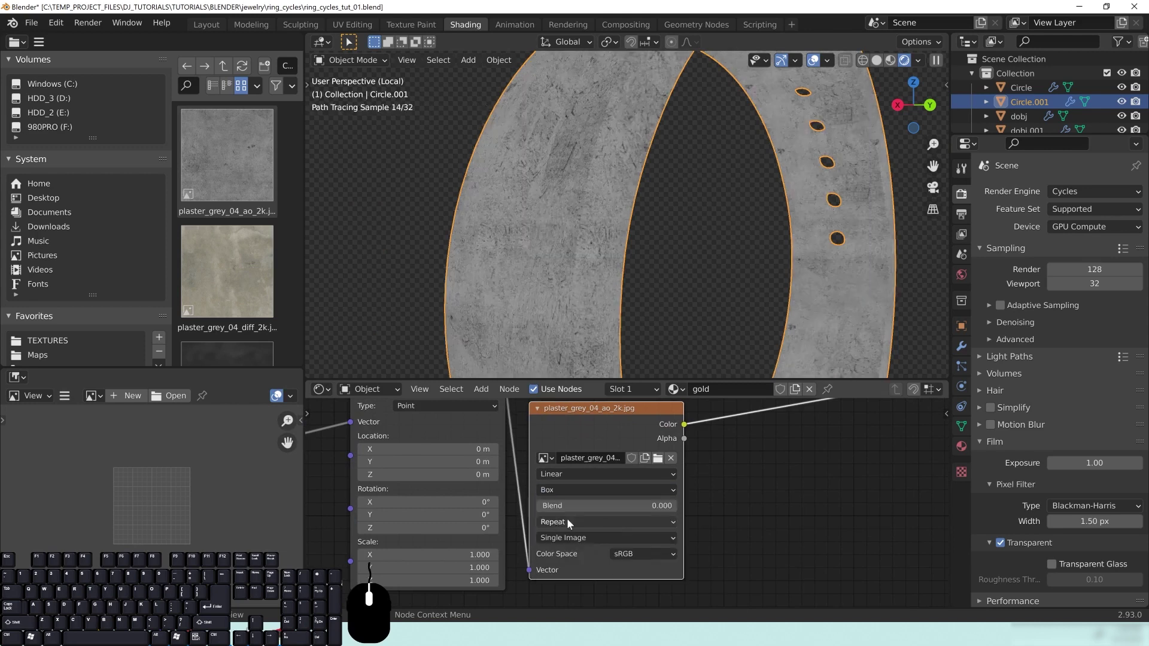
pyautogui.moveTo(696, 139); pyautogui.dragTo(616, 237, button='middle')
pyautogui.moveTo(699, 163); pyautogui.dragTo(623, 246, button='middle')
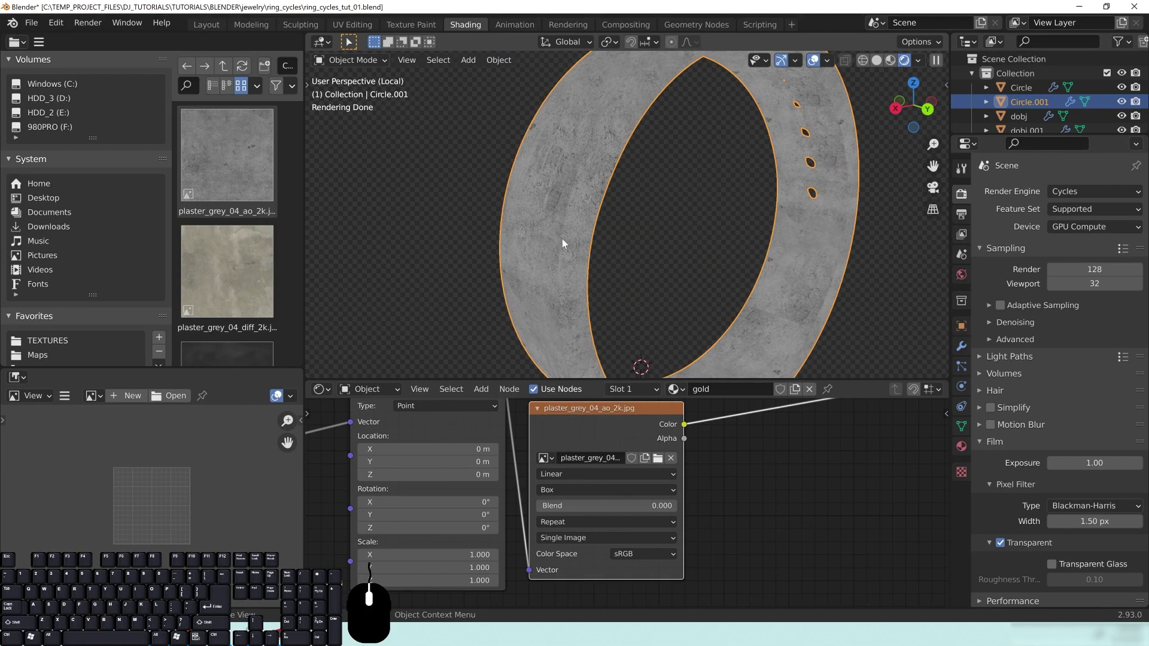
# Step: Space the plaster image texture and Texture Coordinate nodes farther away from the Mapping node
pyautogui.moveTo(562, 433); pyautogui.dragTo(700, 445)
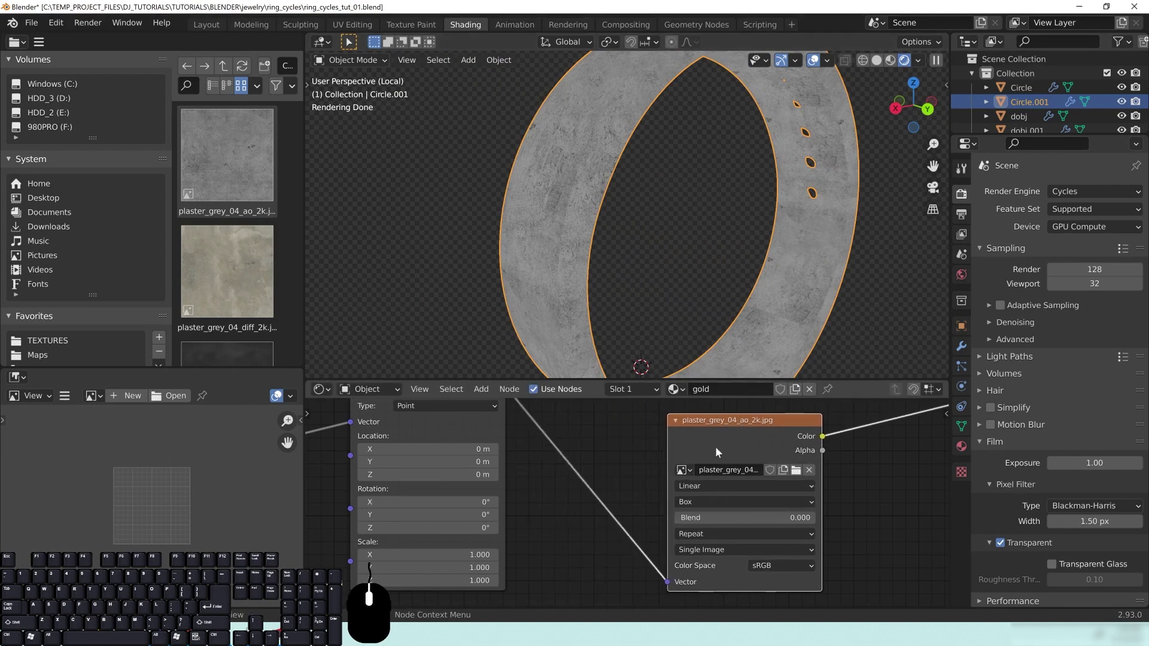
pyautogui.moveTo(853, 500); pyautogui.dragTo(737, 548, button='middle')
pyautogui.moveTo(619, 482); pyautogui.dragTo(567, 451)
pyautogui.moveTo(602, 204); pyautogui.dragTo(700, 91, button='middle')
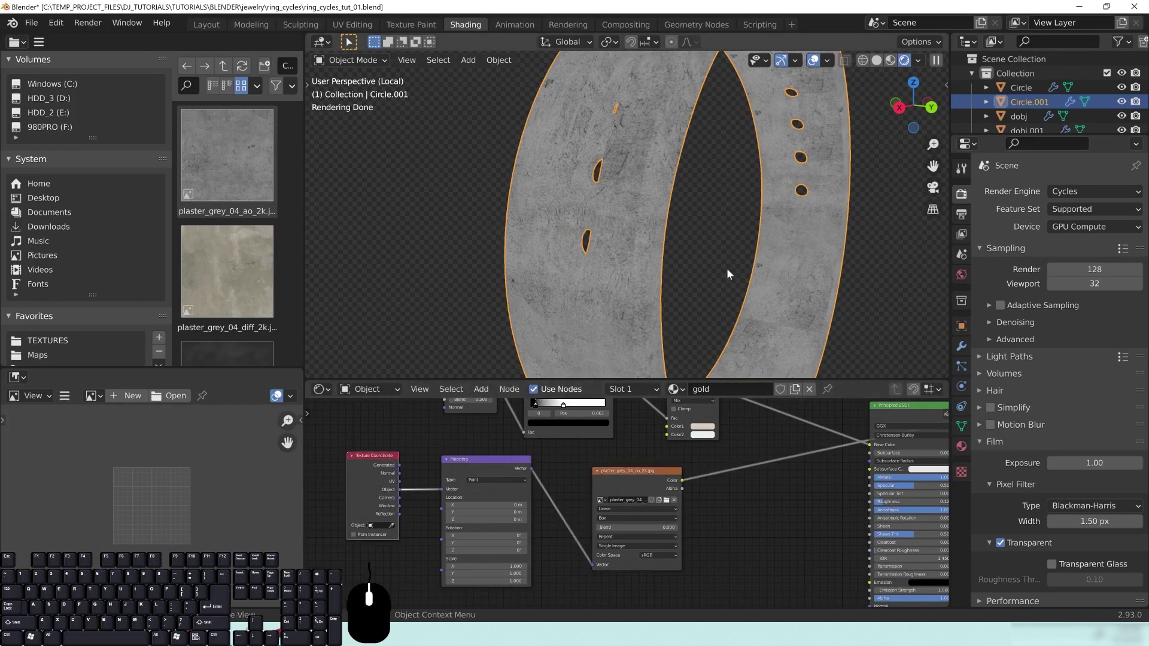
pyautogui.moveTo(728, 272); pyautogui.dragTo(710, 257, button='middle')
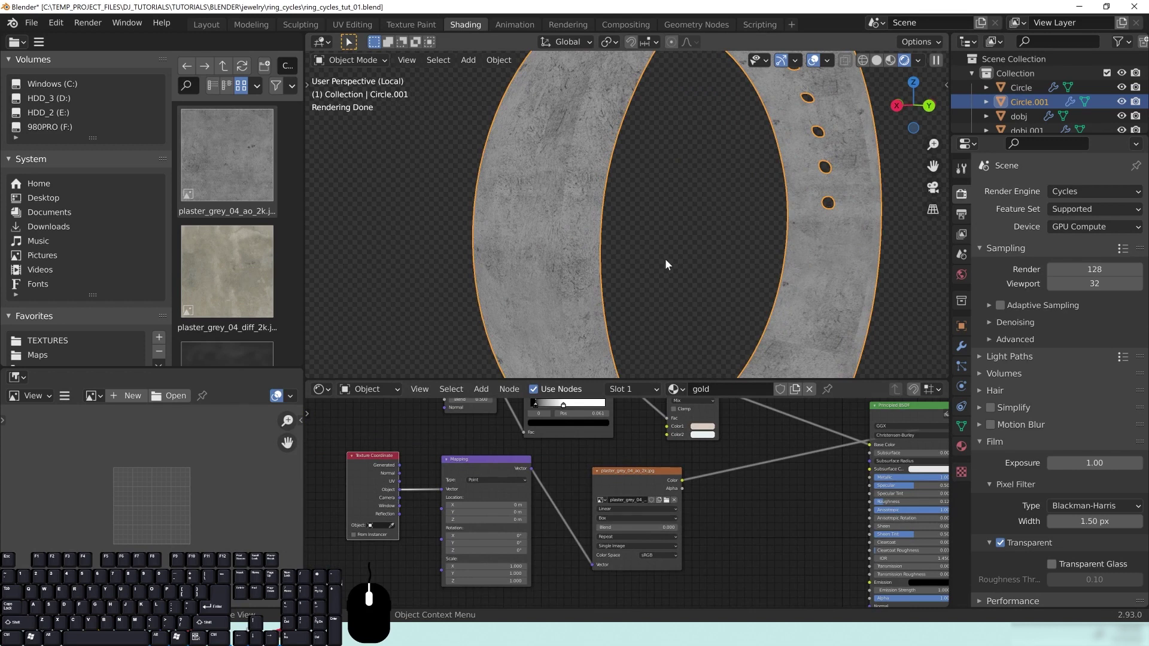
# Step: Try uneven Mapping scales on the plaster texture, with X at 2.84 and Y at 3.94 and at 0.1
pyautogui.moveTo(409, 554); pyautogui.dragTo(480, 495, button='middle')
pyautogui.scroll(3, 551, 540)
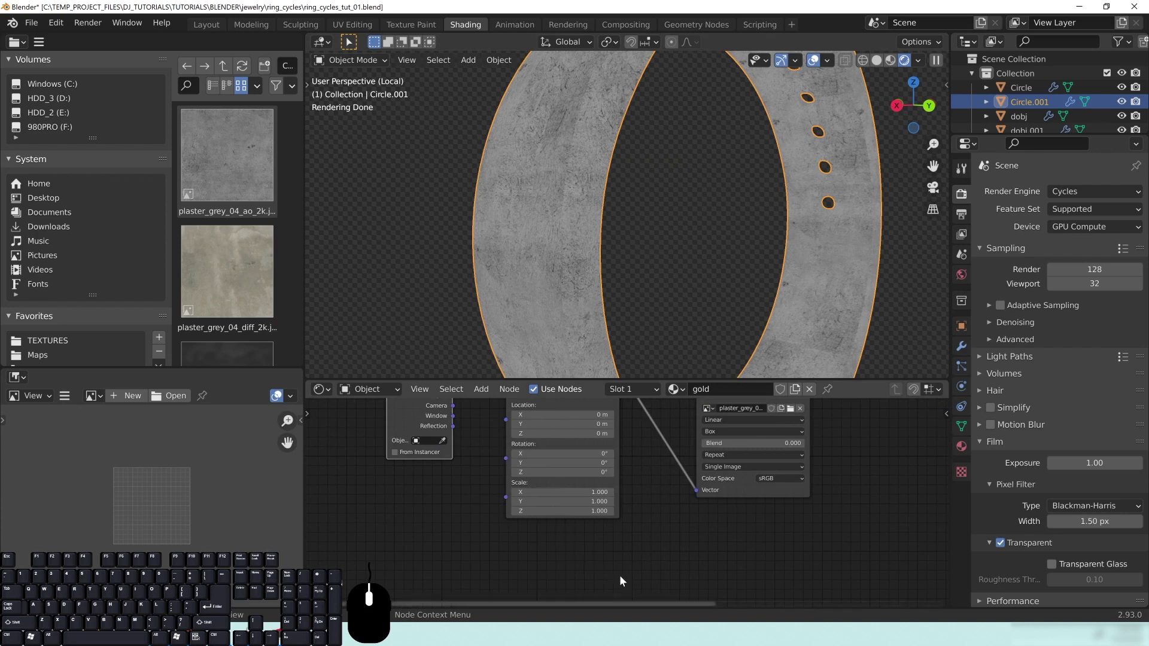
pyautogui.scroll(3, 645, 559)
pyautogui.moveTo(569, 489); pyautogui.dragTo(679, 490)
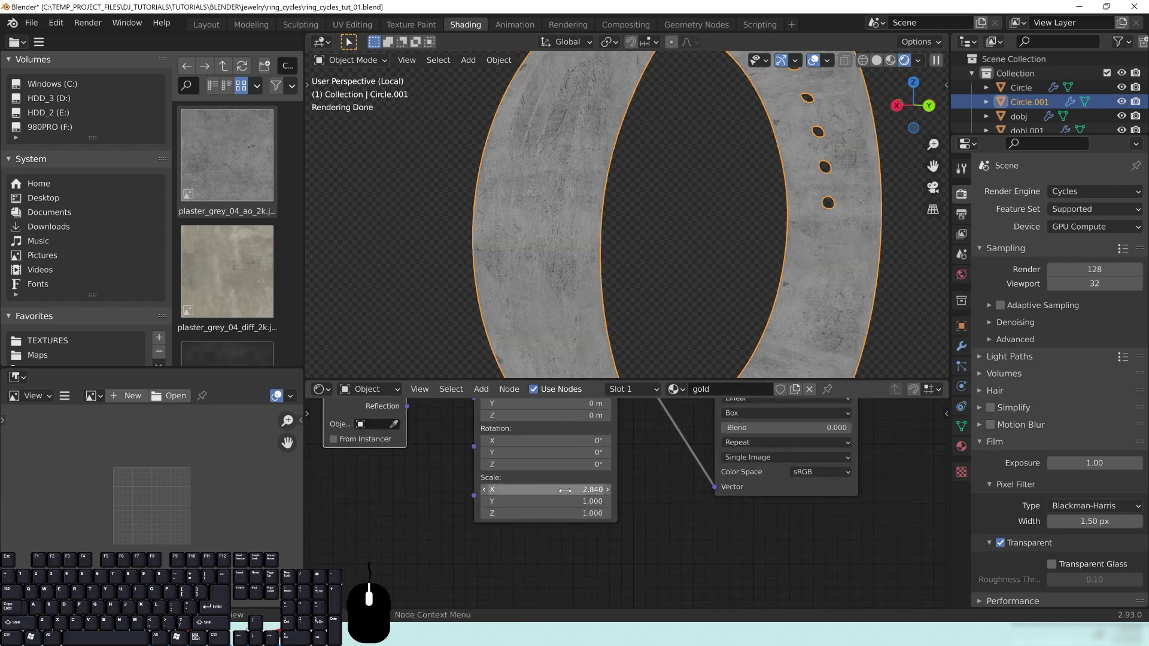
pyautogui.moveTo(555, 267); pyautogui.dragTo(573, 273, button='middle')
pyautogui.scroll(1, 573, 273)
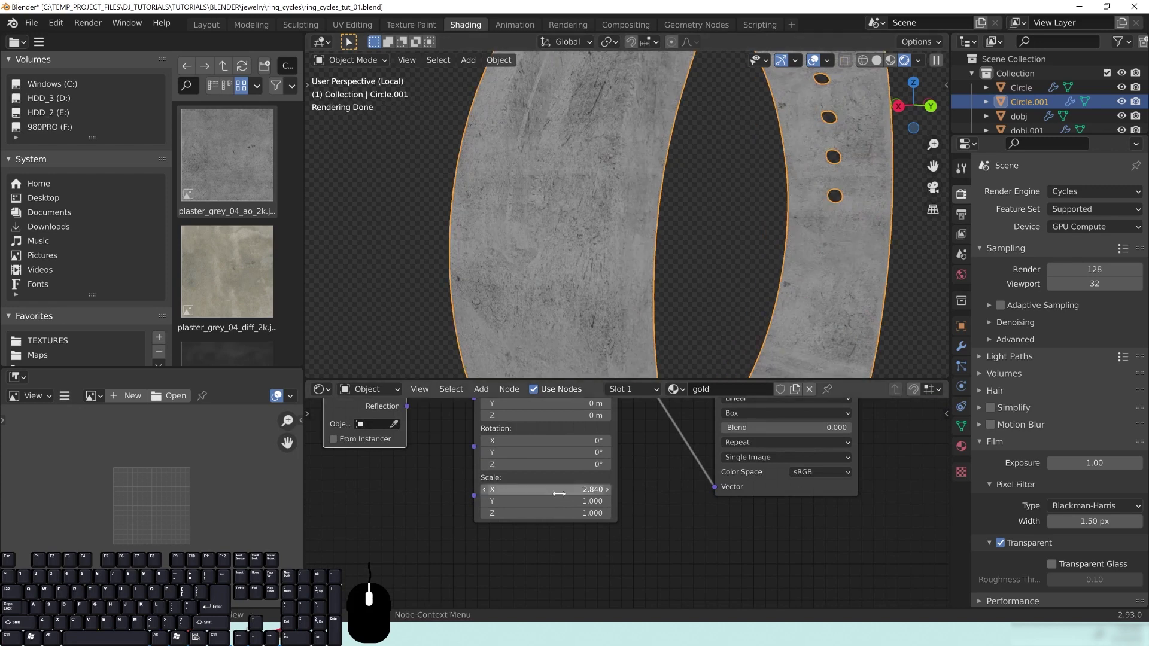
pyautogui.keyDown('shift'); pyautogui.moveTo(537, 503); pyautogui.dragTo(712, 503); pyautogui.keyUp('shift')
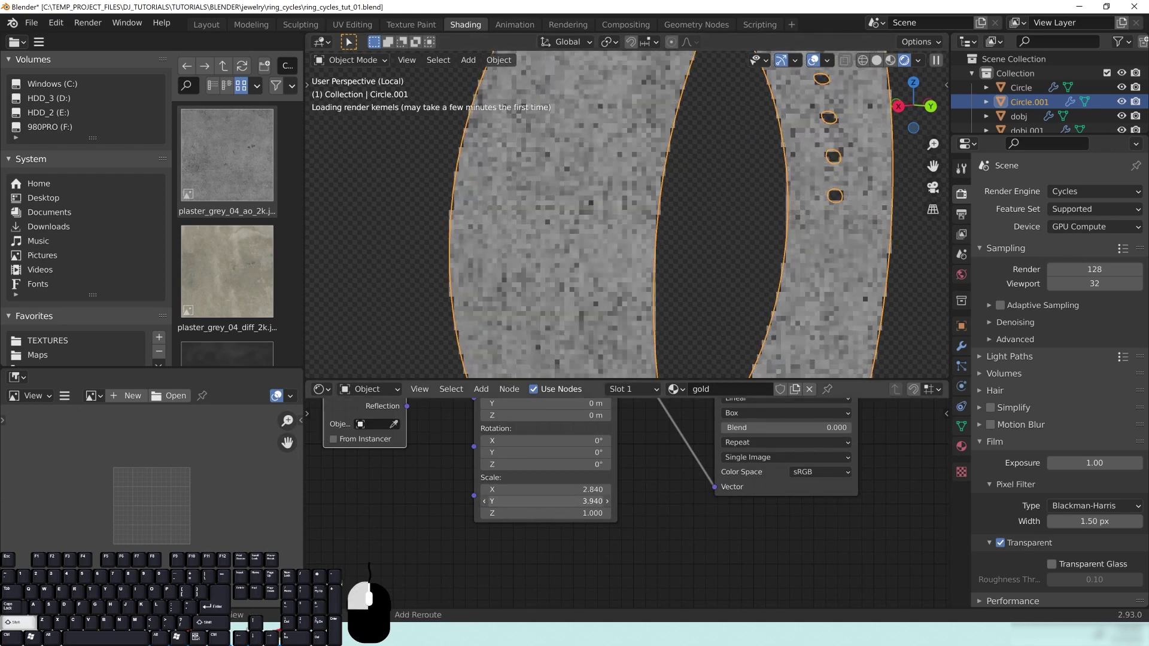
pyautogui.click(589, 501)
pyautogui.write('0.1')
pyautogui.press('Return')
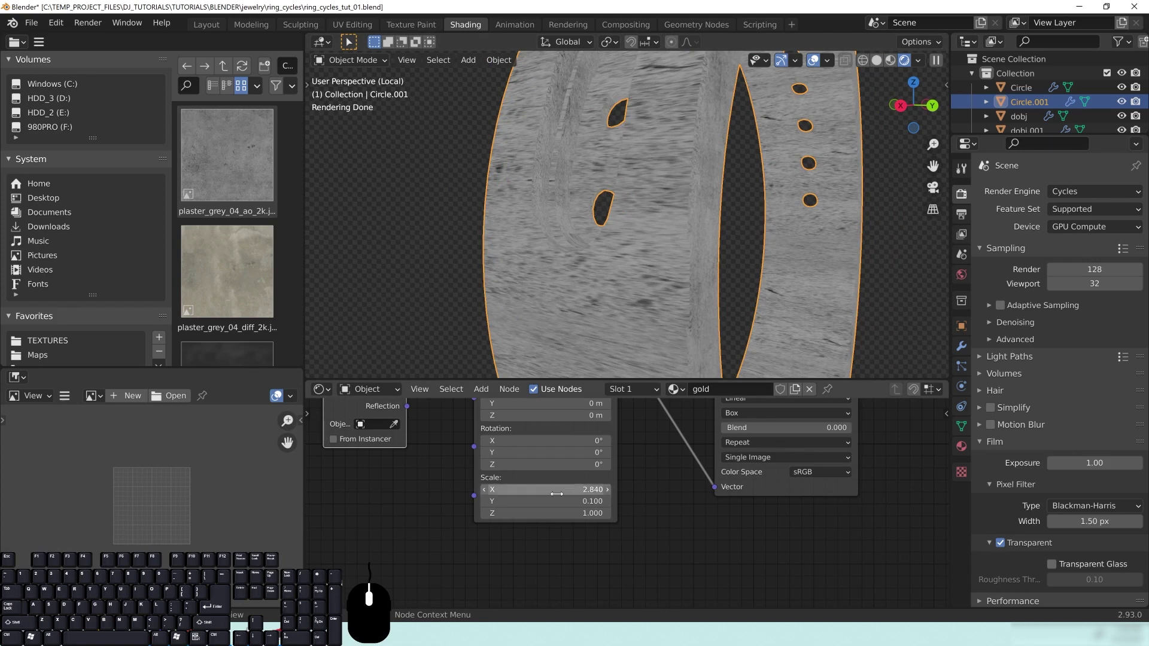
# Step: Reset the Mapping node's X, Y and Z scale to 1 together
pyautogui.moveTo(554, 492); pyautogui.dragTo(554, 514)
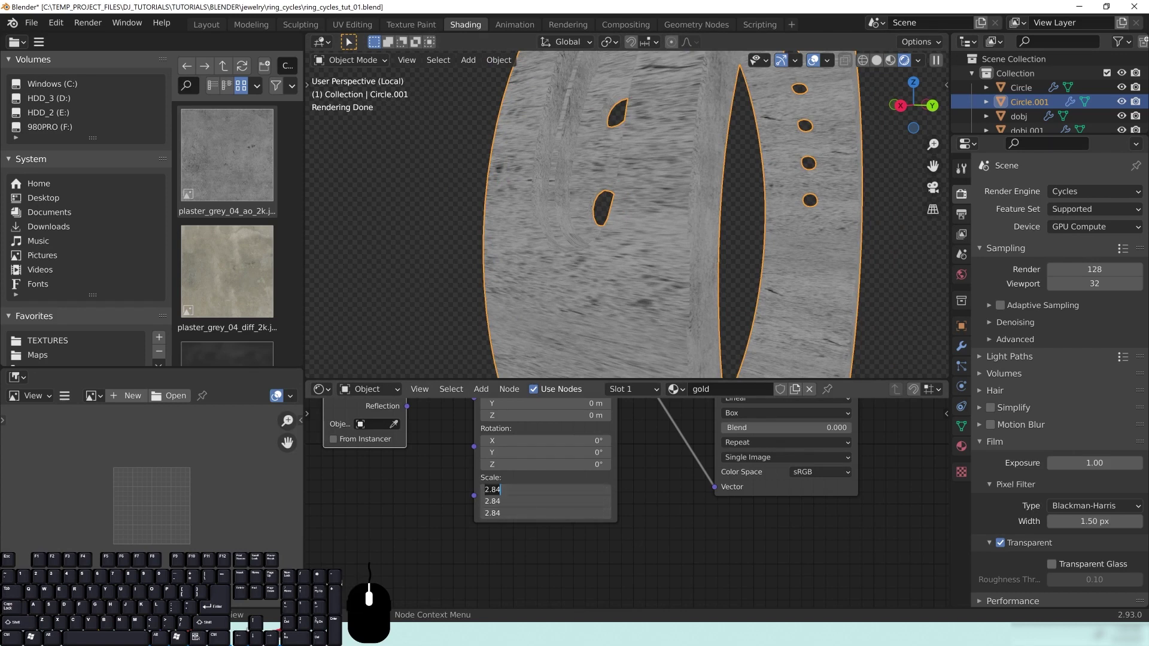
pyautogui.write('1.')
pyautogui.press('Return')
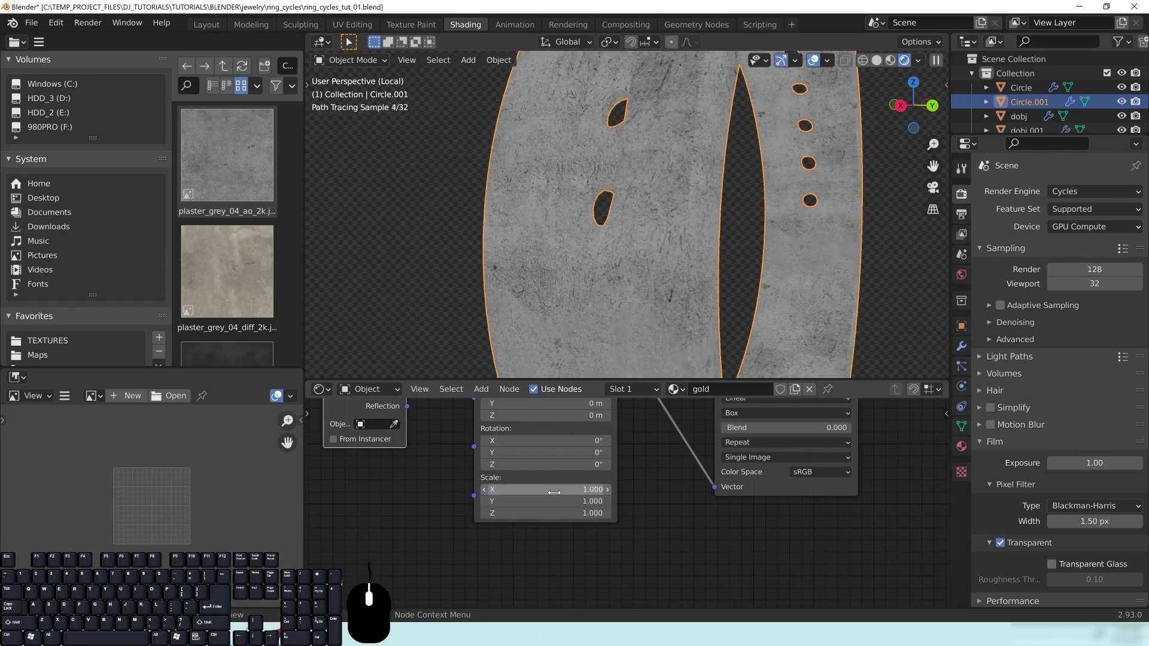
pyautogui.click(433, 508)
pyautogui.moveTo(436, 508); pyautogui.dragTo(547, 528, button='middle')
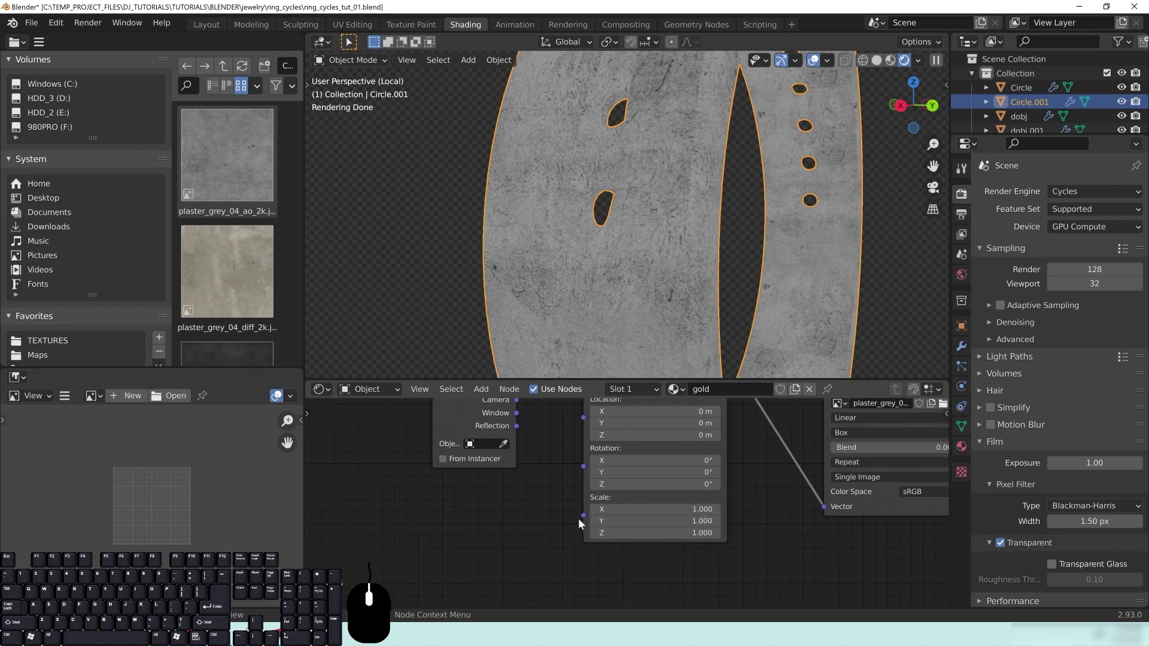
pyautogui.moveTo(579, 519)
pyautogui.mouseDown()
pyautogui.moveTo(523, 519)
pyautogui.moveTo(584, 515)
pyautogui.mouseUp()
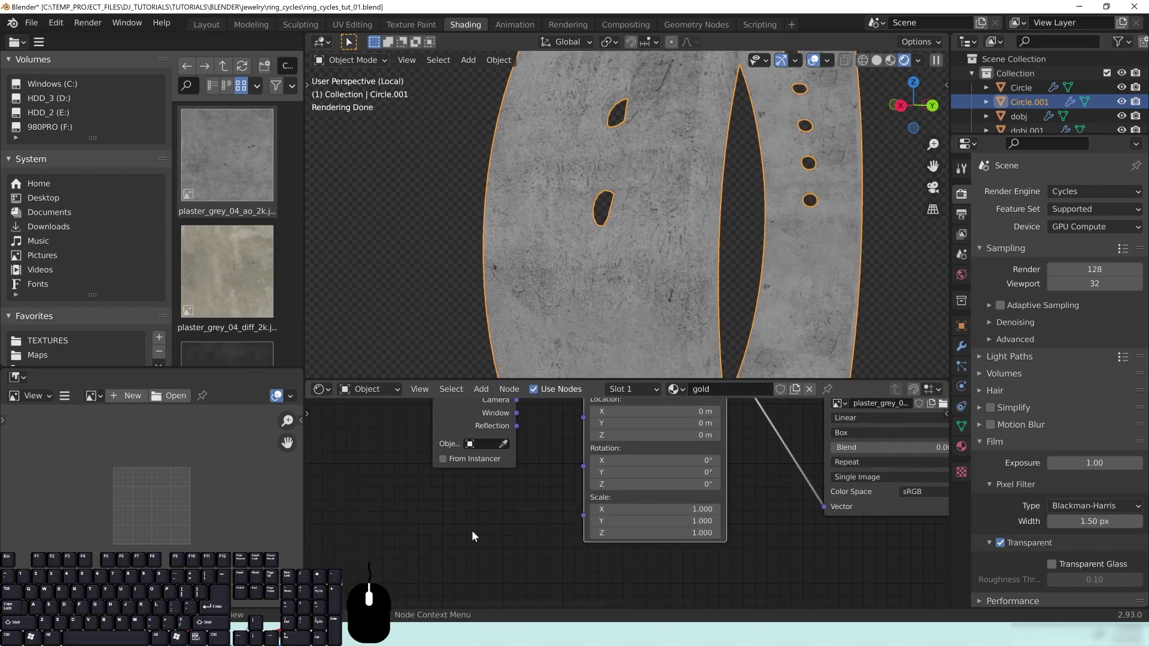
pyautogui.hotkey('shift', 'a')
pyautogui.click(441, 424)
pyautogui.write('val')
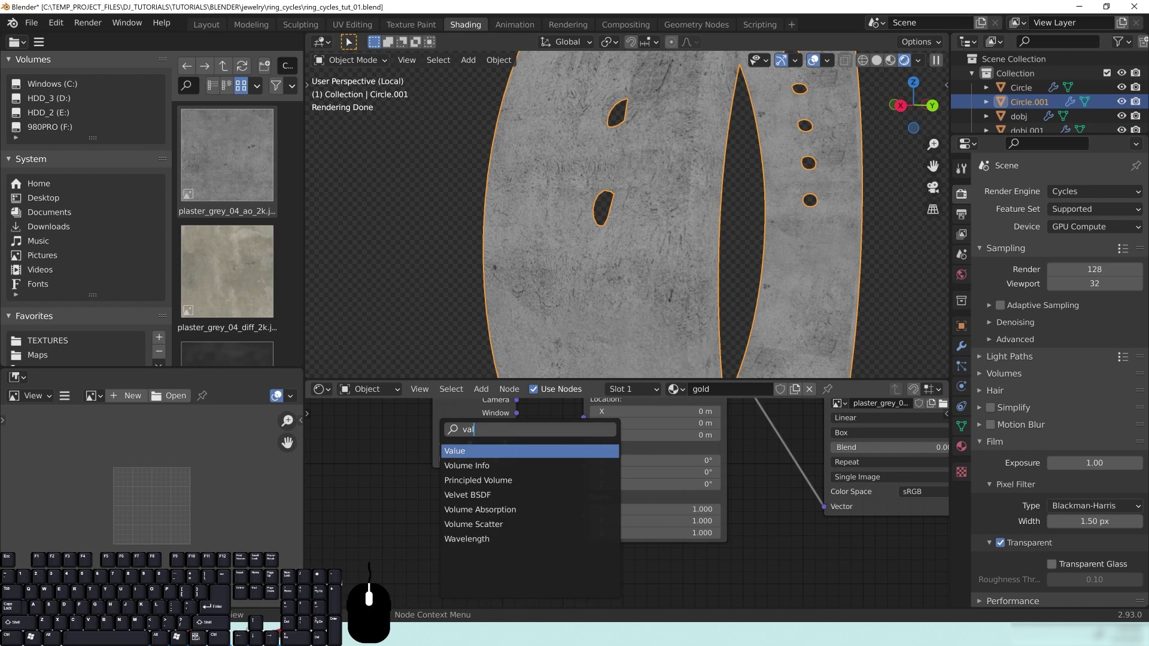
pyautogui.click(396, 533)
# Step: Add a Value node beneath the Texture Coordinate node and connect it to the Mapping node's Scale input
pyautogui.hotkey('shift', 'a')
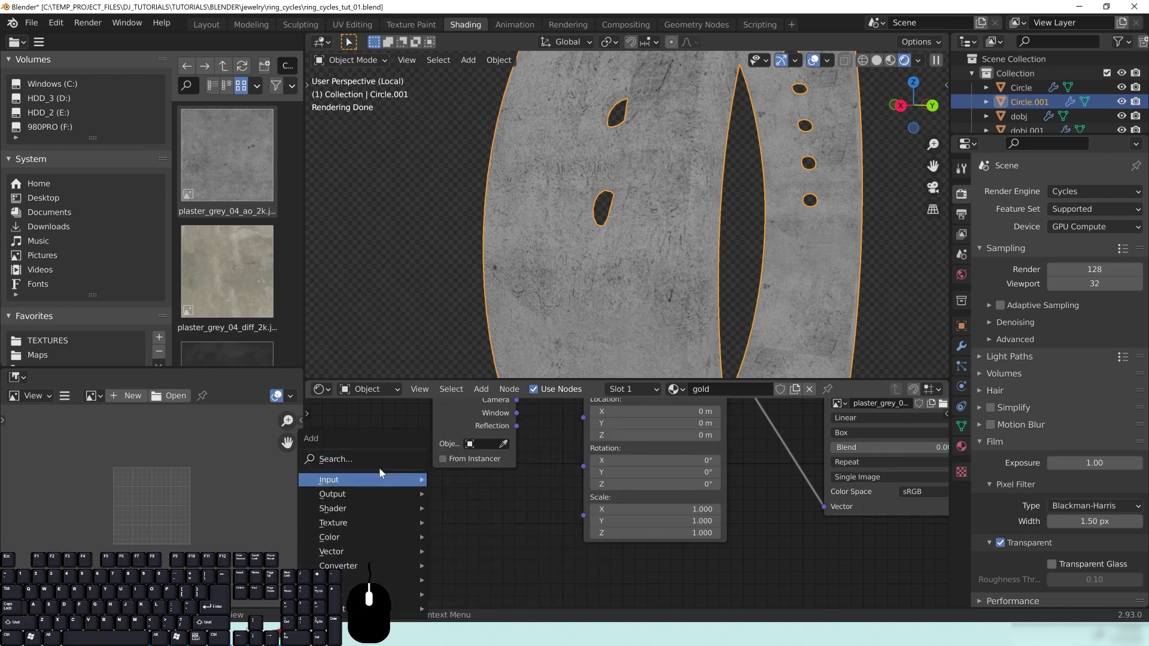
pyautogui.click(346, 460)
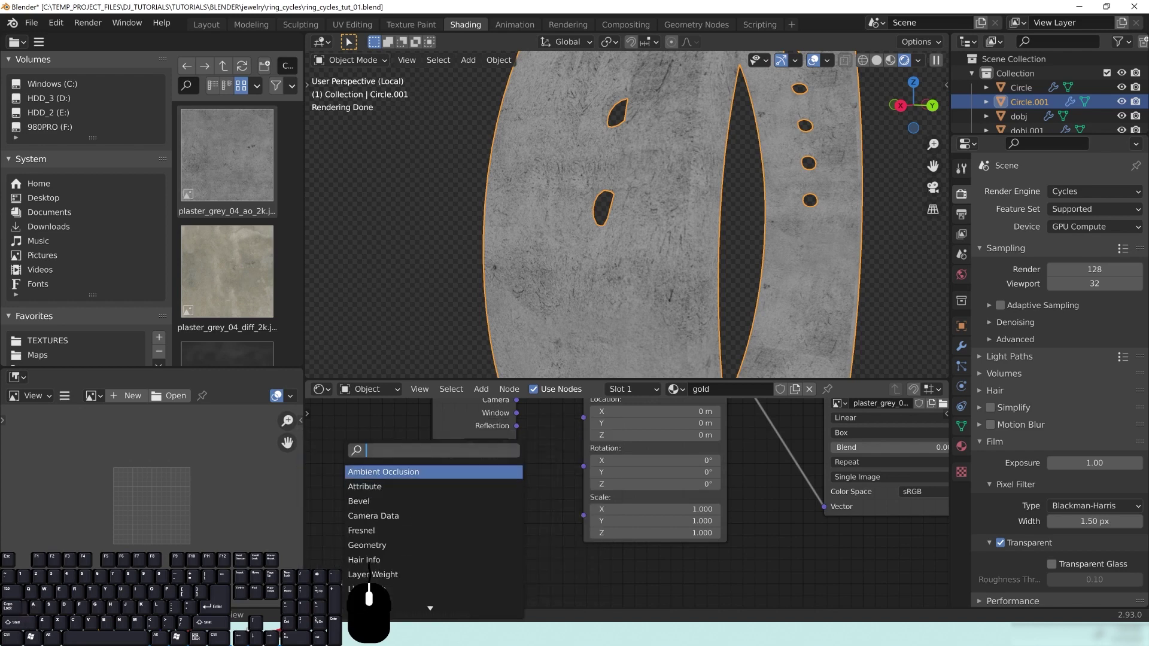
pyautogui.write('value')
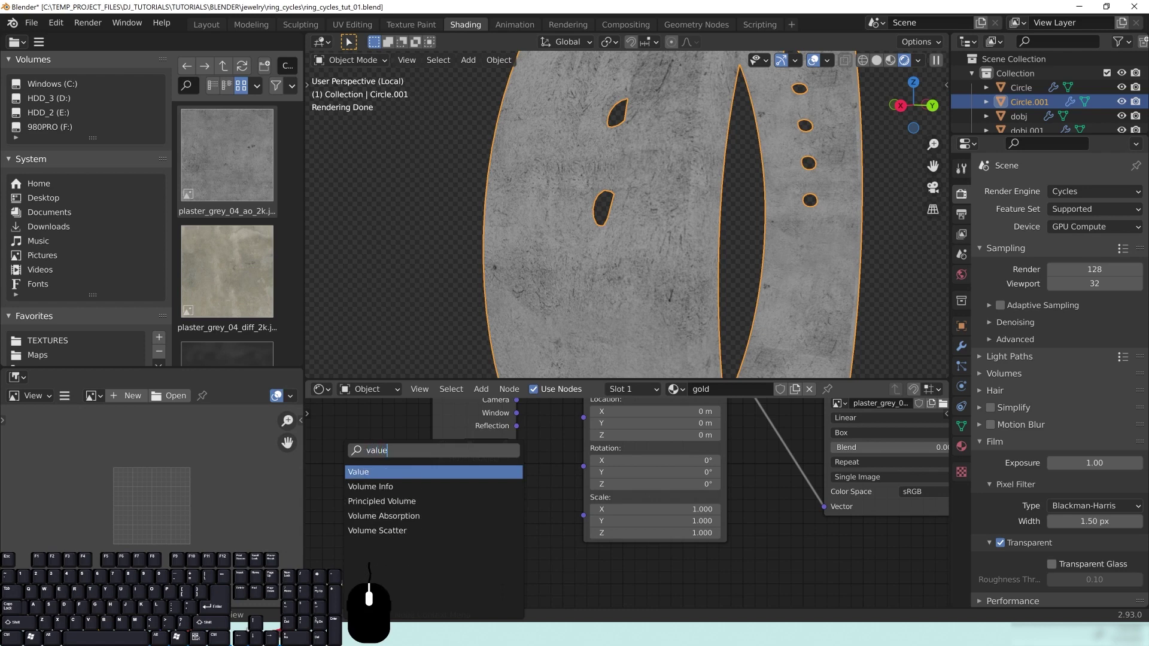
pyautogui.press('Return')
pyautogui.click(454, 495)
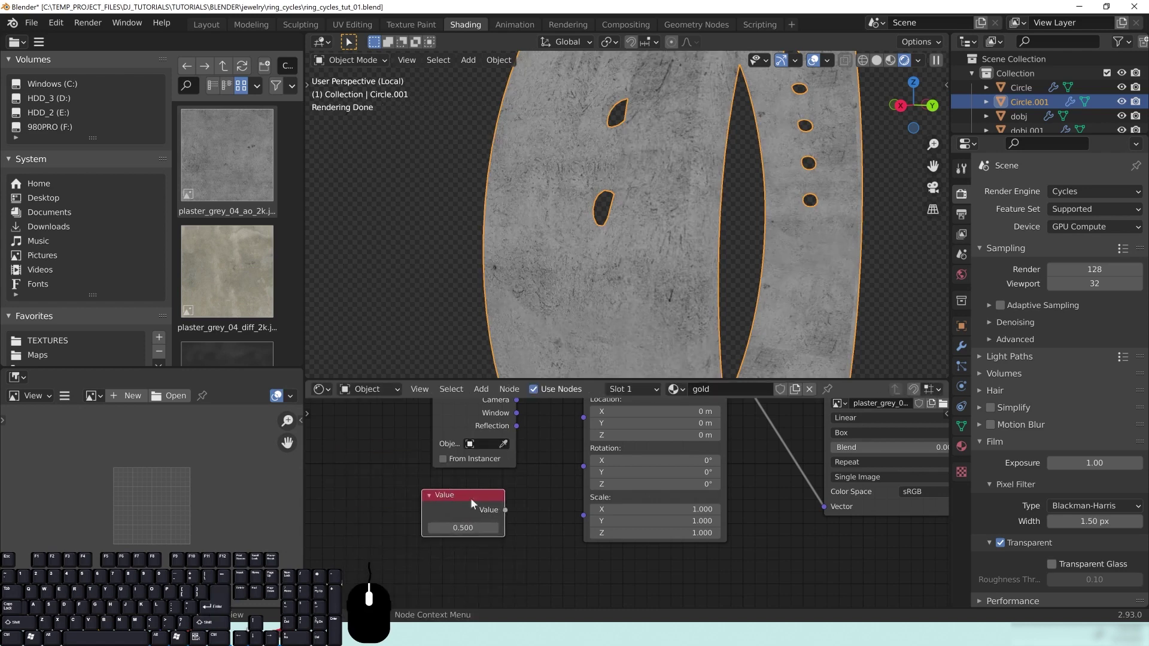
pyautogui.moveTo(505, 510); pyautogui.dragTo(584, 515)
# Step: Raise the Value node to 3.7, 5.64 and 6, comparing the plaster texture's density on the ring
pyautogui.moveTo(462, 529); pyautogui.dragTo(490, 529)
pyautogui.keyDown('shift'); pyautogui.moveTo(663, 275); pyautogui.dragTo(615, 285, button='middle'); pyautogui.keyUp('shift')
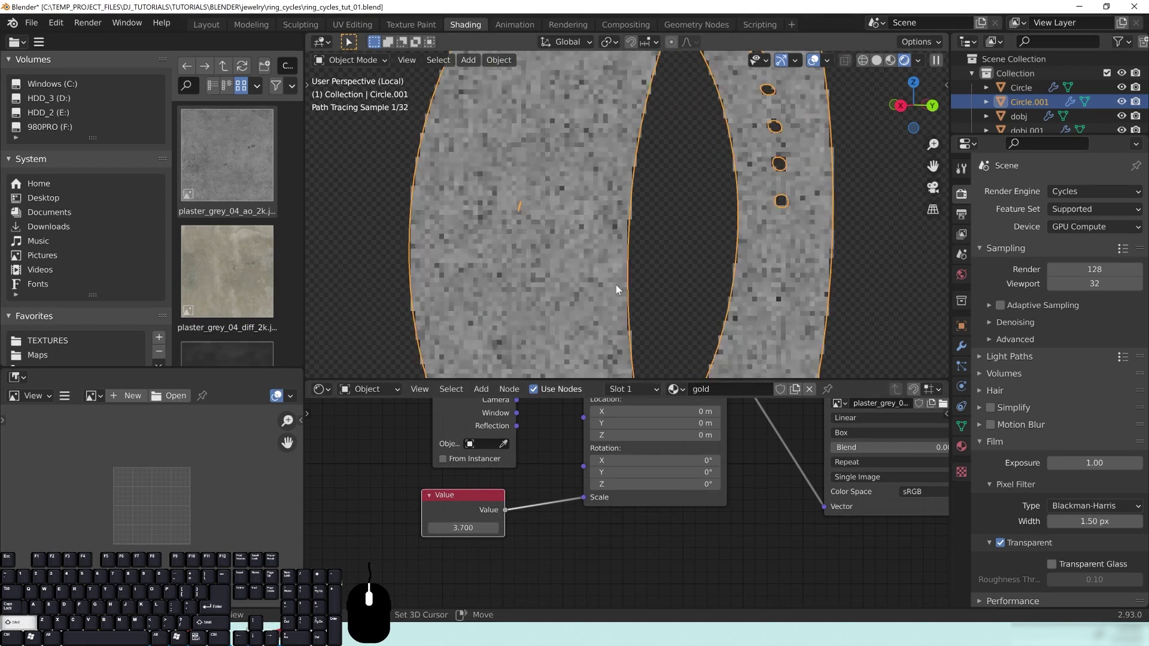
pyautogui.scroll(1, 613, 284)
pyautogui.moveTo(558, 240); pyautogui.dragTo(541, 256, button='middle')
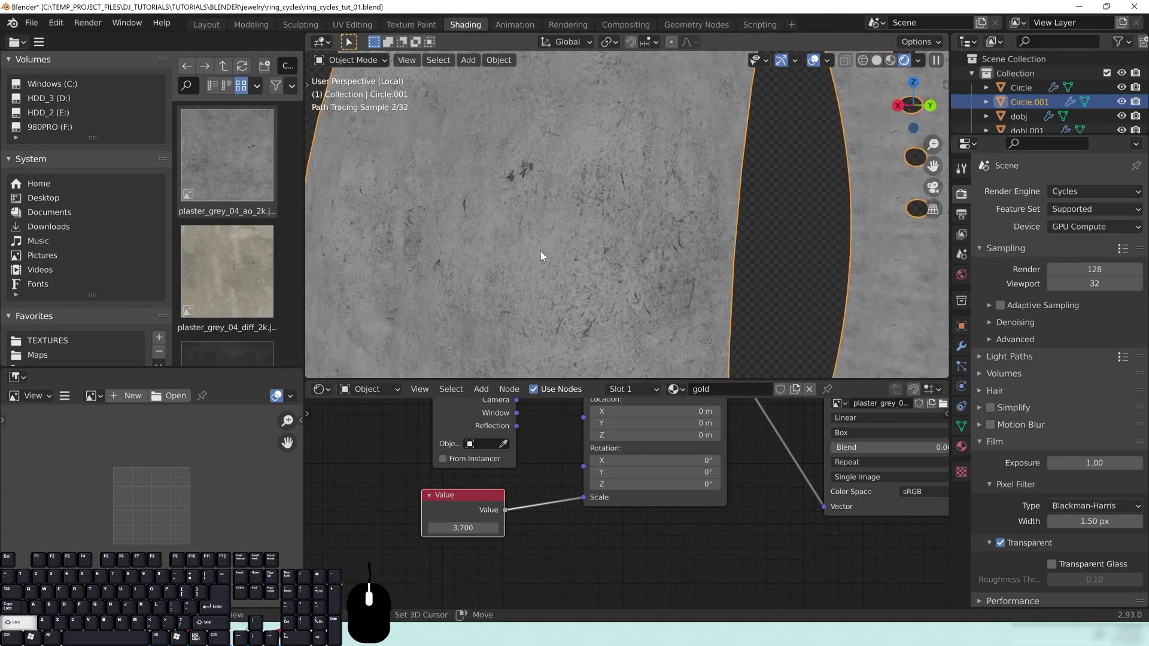
pyautogui.keyDown('shift'); pyautogui.moveTo(463, 528); pyautogui.dragTo(508, 528); pyautogui.keyUp('shift')
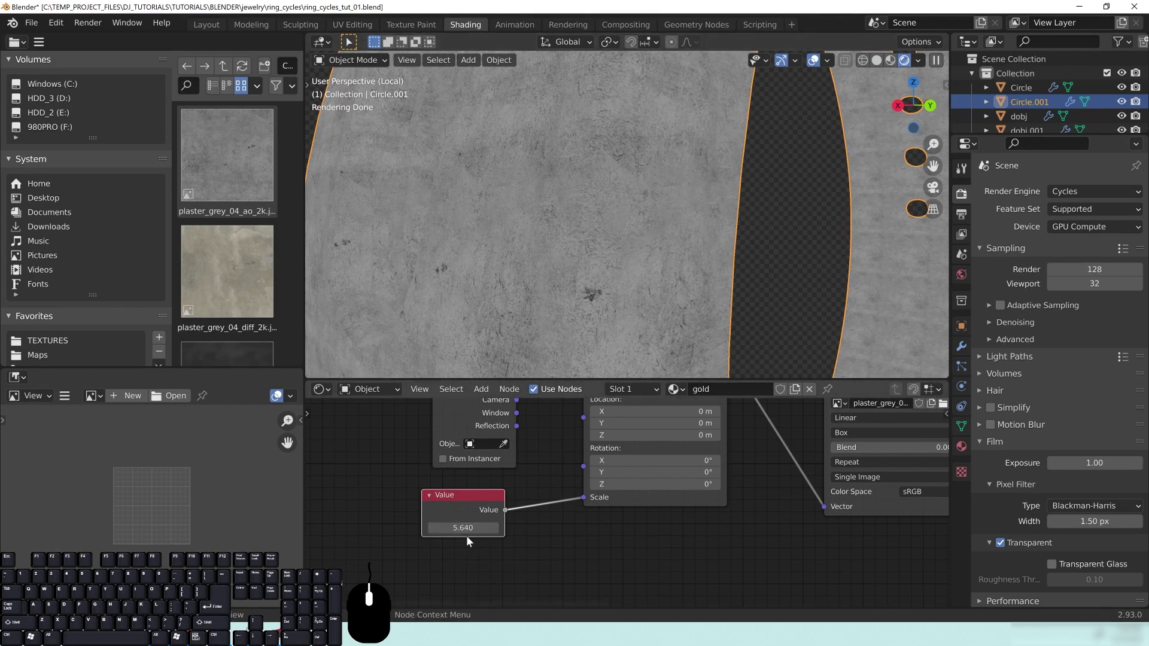
pyautogui.keyDown('shift'); pyautogui.moveTo(463, 529); pyautogui.dragTo(478, 529); pyautogui.keyUp('shift')
pyautogui.click(463, 528)
pyautogui.press('Return')
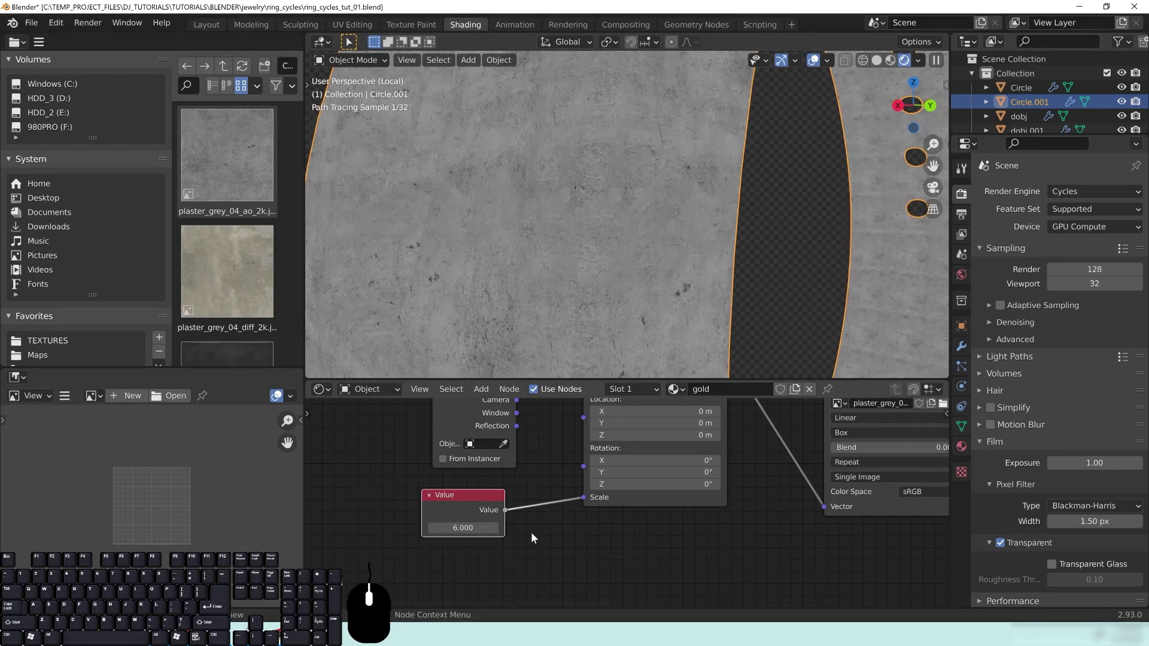
# Step: Check the texture's repetition around the ring at this scale, and set the Value node to 1.0
pyautogui.scroll(-5, 584, 227)
pyautogui.scroll(2, 680, 224)
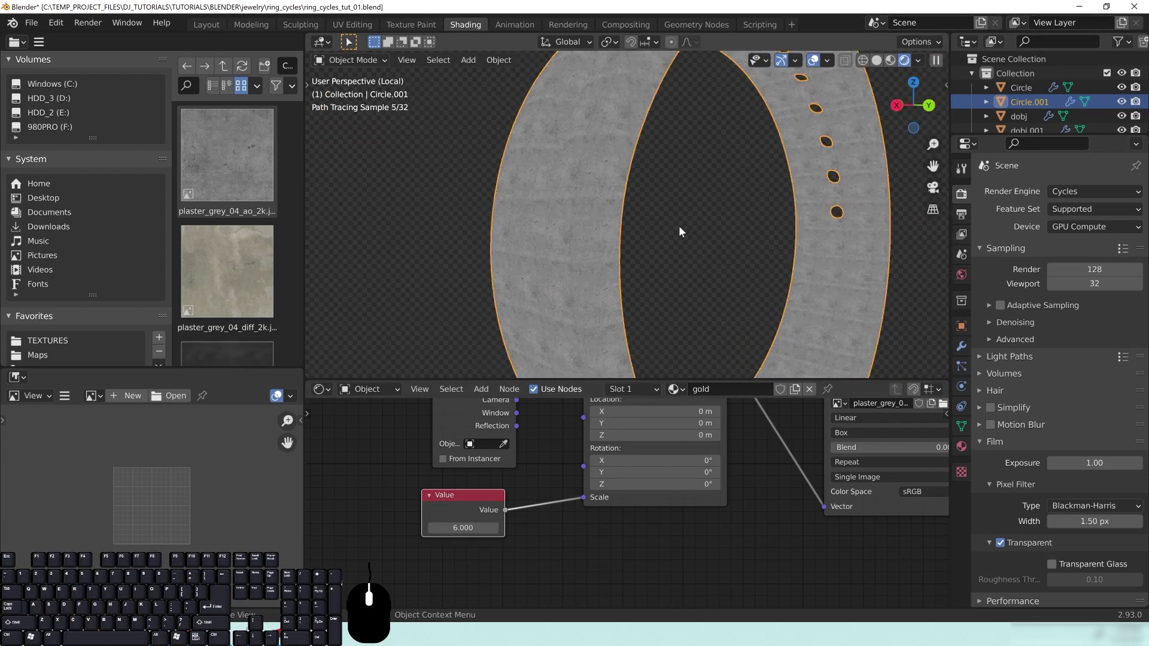
pyautogui.scroll(-2, 691, 210)
pyautogui.moveTo(693, 209); pyautogui.dragTo(716, 213, button='middle')
pyautogui.moveTo(648, 278); pyautogui.dragTo(684, 274, button='middle')
pyautogui.scroll(2, 674, 221)
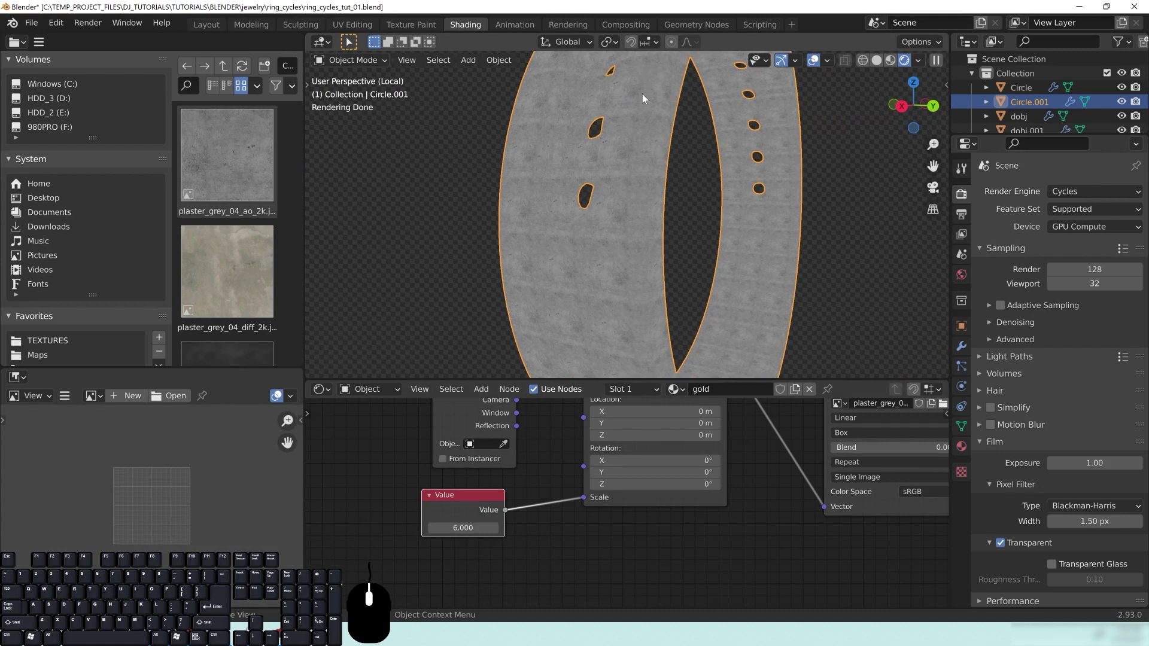
pyautogui.keyDown('shift'); pyautogui.moveTo(750, 288); pyautogui.dragTo(760, 182, button='middle'); pyautogui.keyUp('shift')
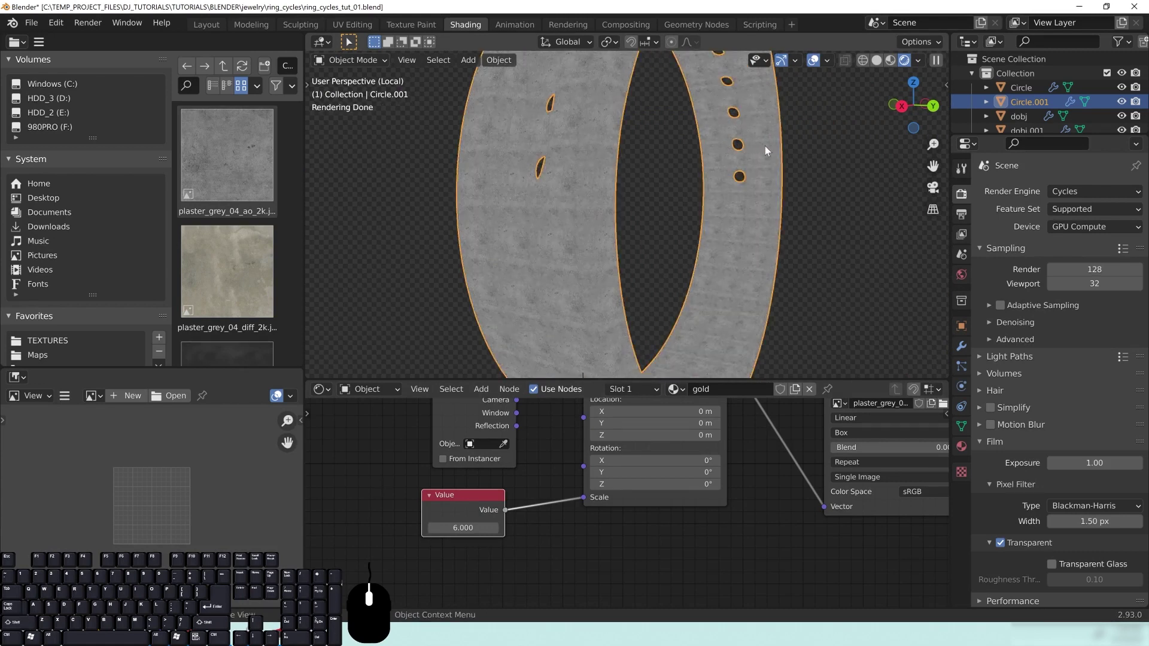
pyautogui.click(464, 527)
pyautogui.write('6.0')
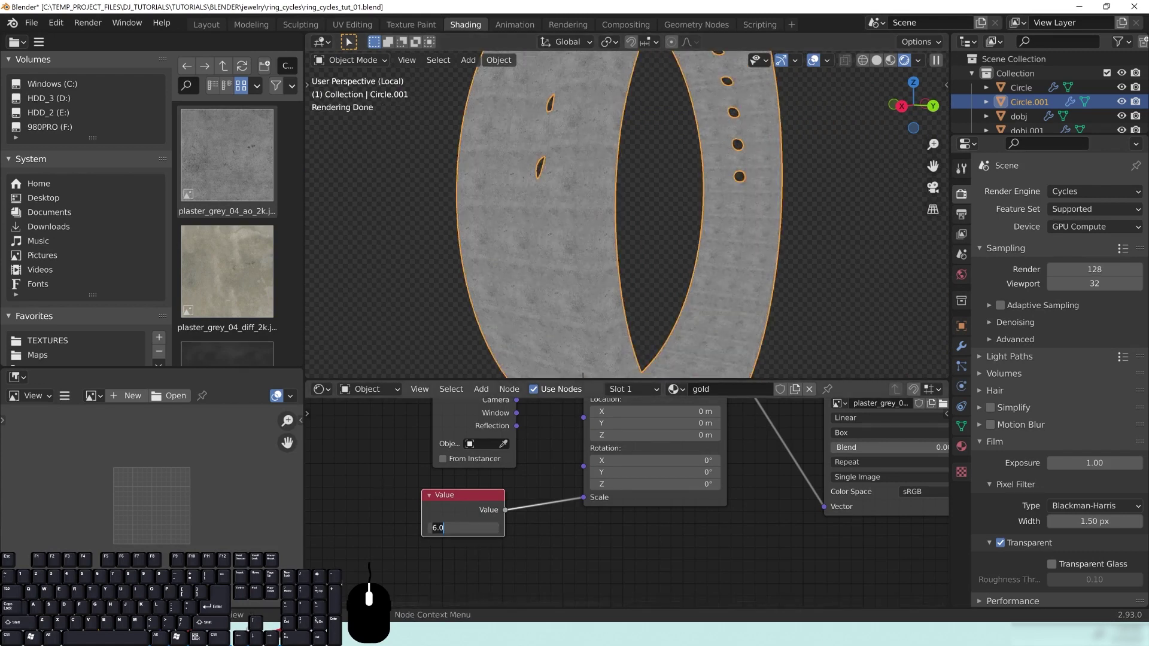
pyautogui.write('1.0')
pyautogui.press('Return')
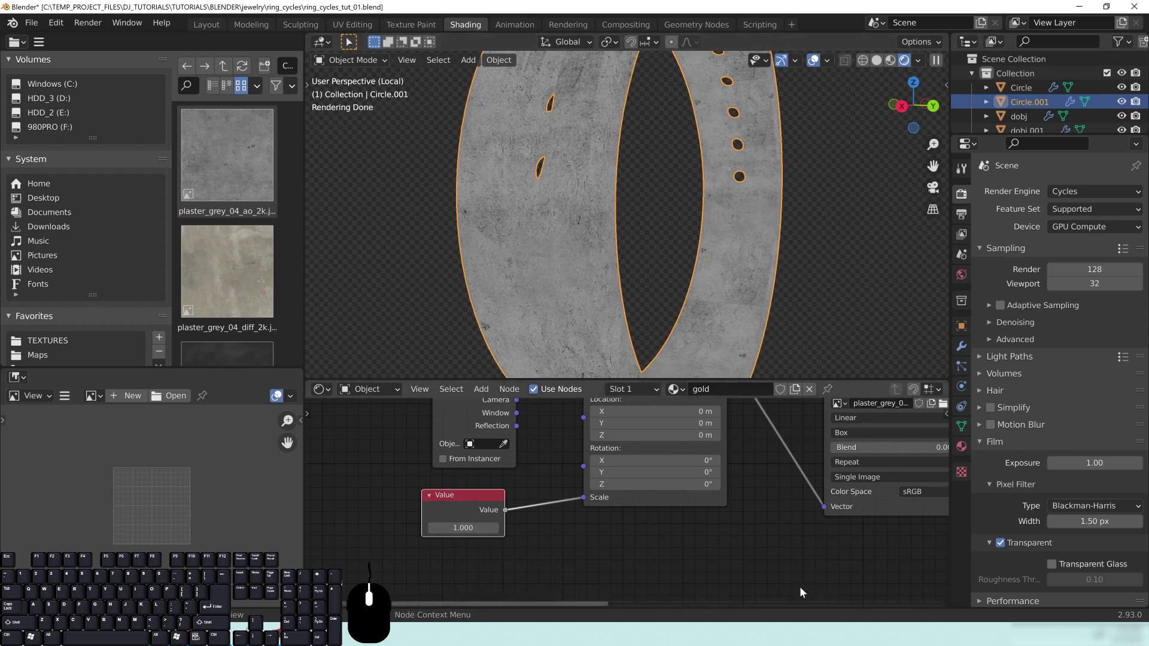
# Step: Try a higher Blend on the plaster texture's box projection, examine the lower band up close, and return Blend to 0
pyautogui.moveTo(817, 541); pyautogui.dragTo(665, 572, button='middle')
pyautogui.moveTo(709, 477); pyautogui.dragTo(811, 484)
pyautogui.keyDown('shift'); pyautogui.moveTo(766, 284); pyautogui.dragTo(659, 314, button='middle'); pyautogui.keyUp('shift')
pyautogui.scroll(3, 694, 313)
pyautogui.keyDown('shift'); pyautogui.moveTo(730, 314); pyautogui.dragTo(691, 249, button='middle'); pyautogui.keyUp('shift')
pyautogui.scroll(1, 691, 249)
pyautogui.scroll(1, 691, 248)
pyautogui.moveTo(797, 478); pyautogui.dragTo(664, 478)
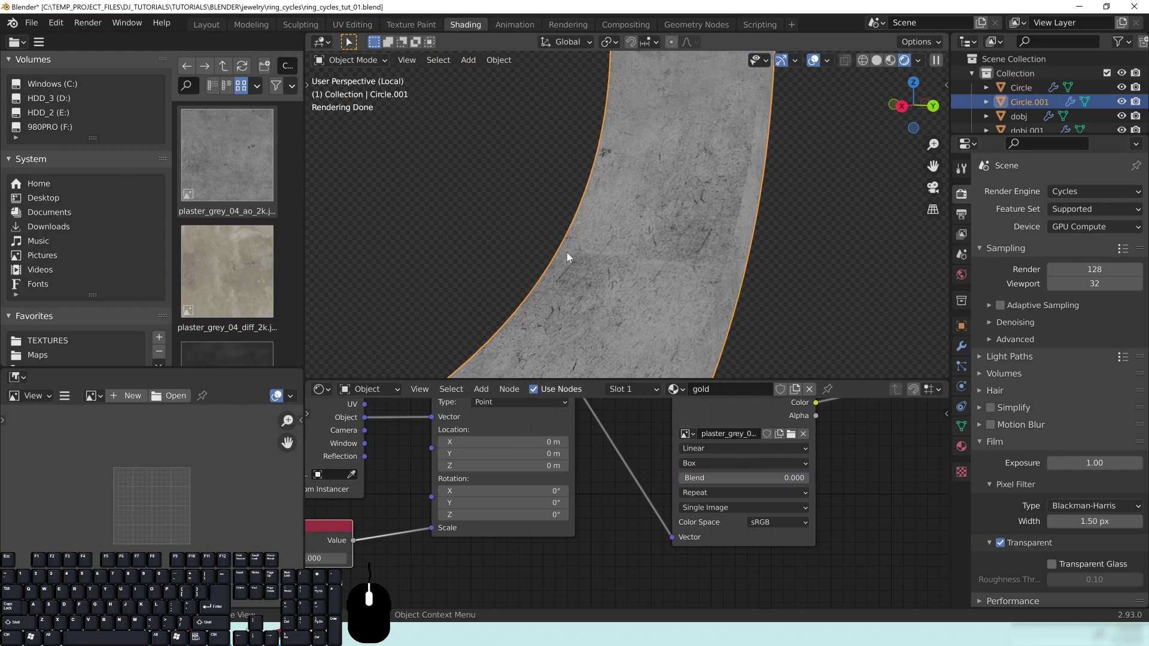
# Step: Set the plaster image texture's box projection Blend to 1 and check the projection seams on the ring
pyautogui.scroll(2, 602, 265)
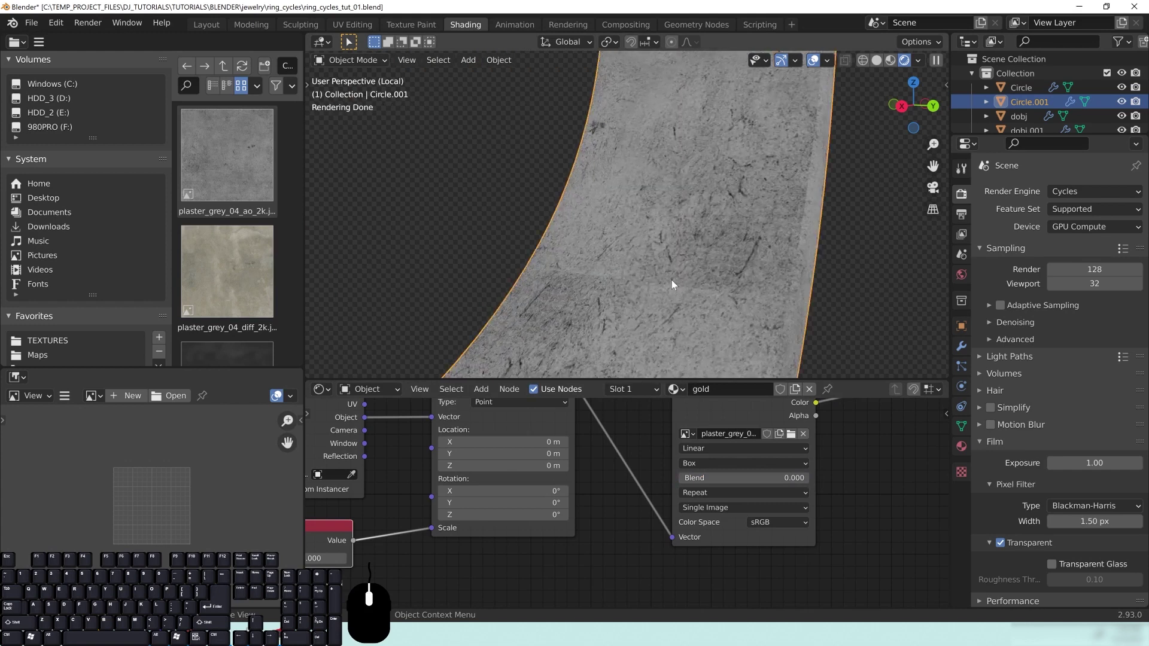
pyautogui.moveTo(772, 479); pyautogui.dragTo(810, 471)
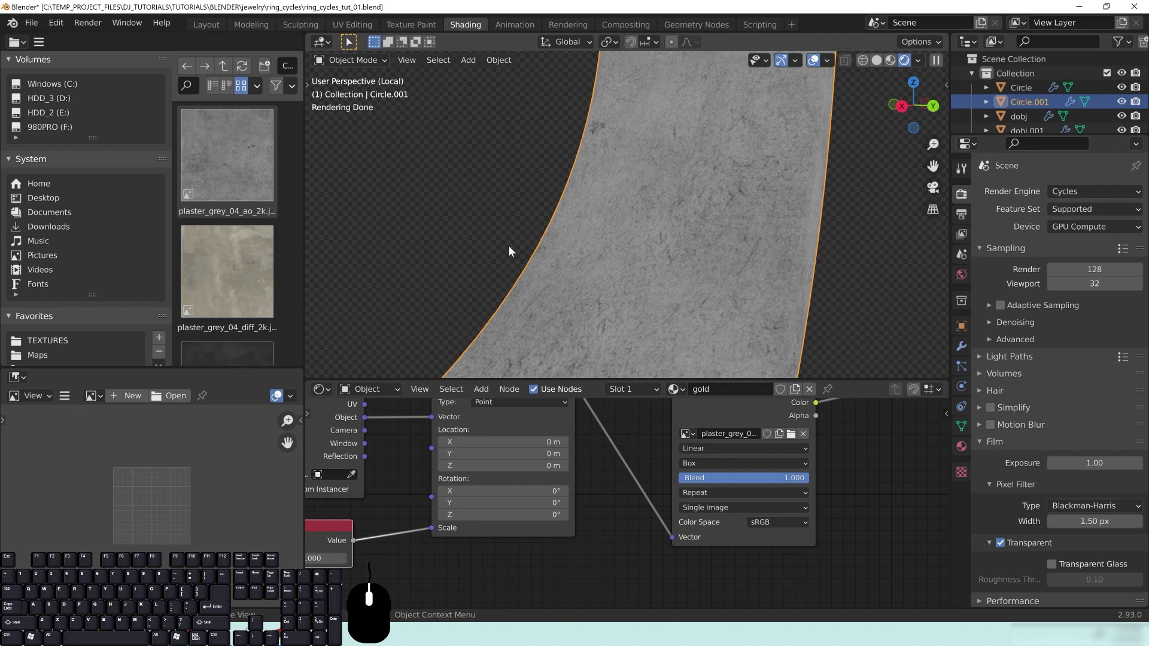
pyautogui.scroll(-5, 690, 228)
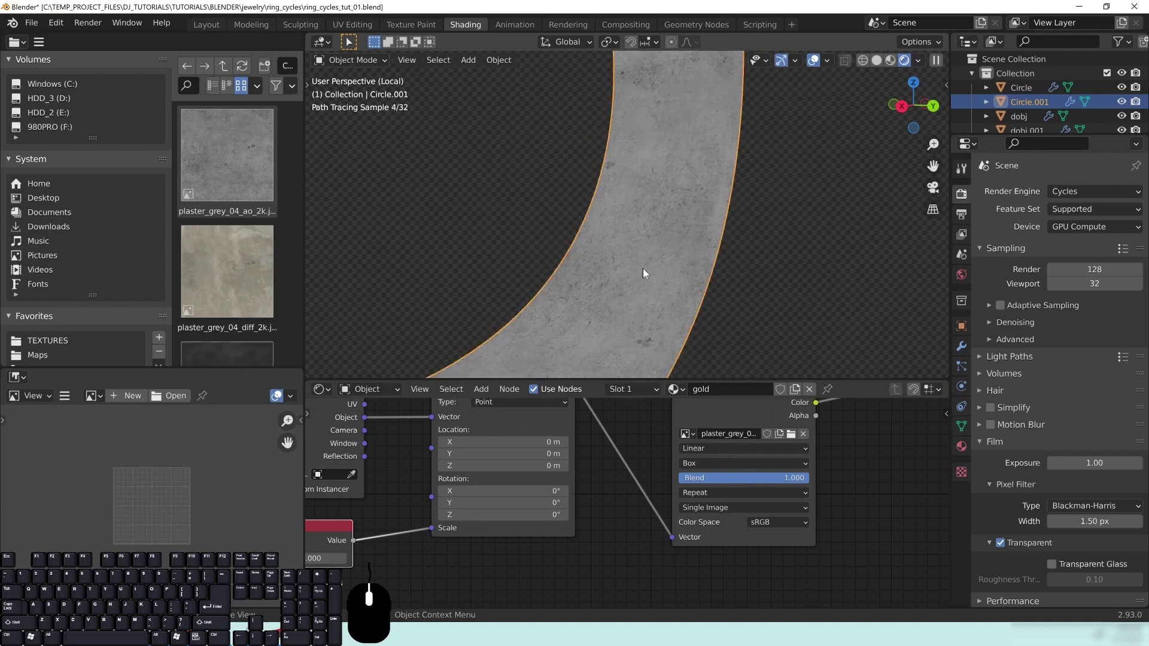
pyautogui.moveTo(601, 284); pyautogui.dragTo(676, 300, button='middle')
pyautogui.moveTo(414, 516); pyautogui.dragTo(470, 537, button='middle')
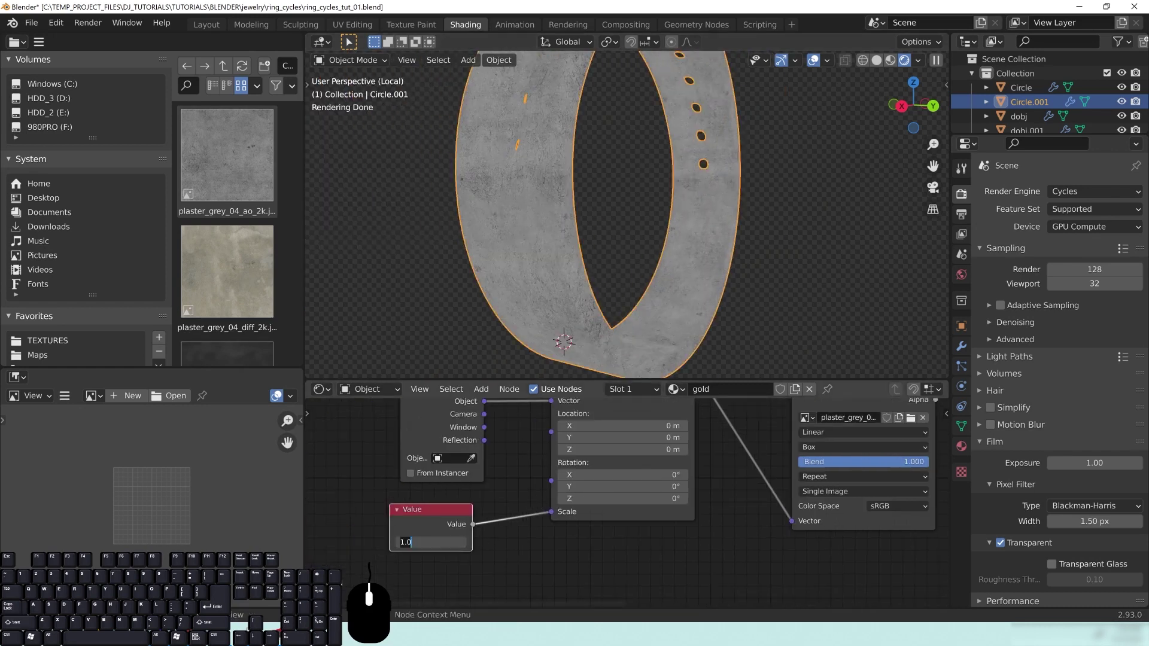
# Step: Try the Value node at 1.0, 6 and 1.5, comparing the plaster texture's scale on the ring
pyautogui.press('Return')
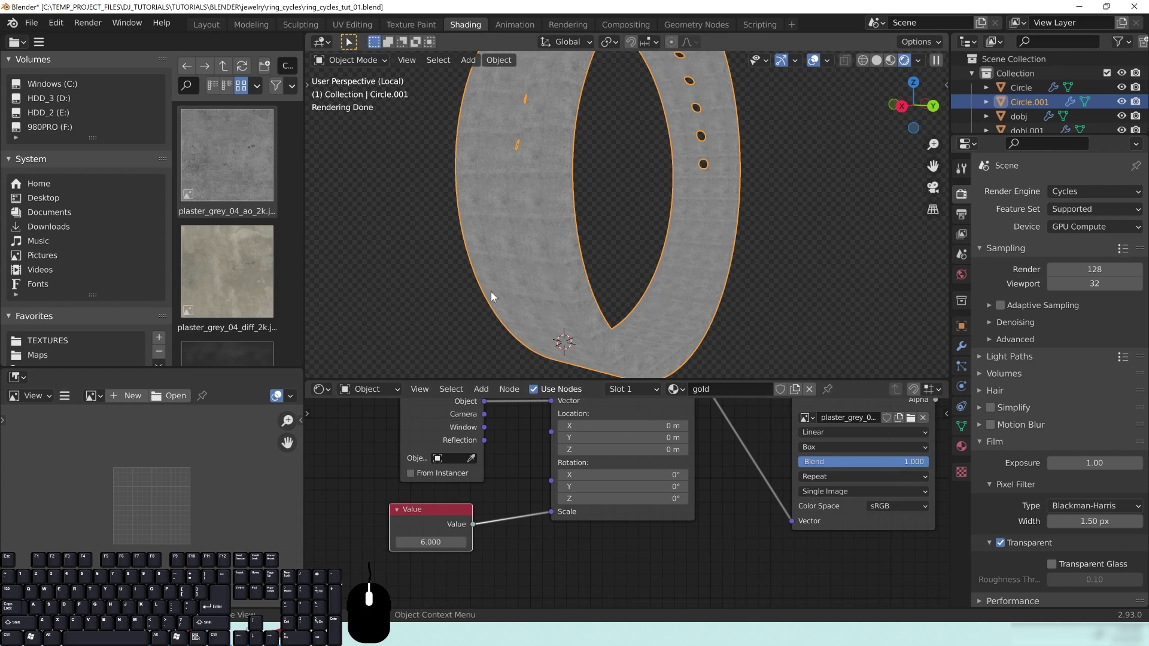
pyautogui.moveTo(628, 270)
pyautogui.mouseDown(button='middle')
pyautogui.moveTo(558, 185)
pyautogui.moveTo(566, 303)
pyautogui.moveTo(540, 145)
pyautogui.mouseUp(button='middle')
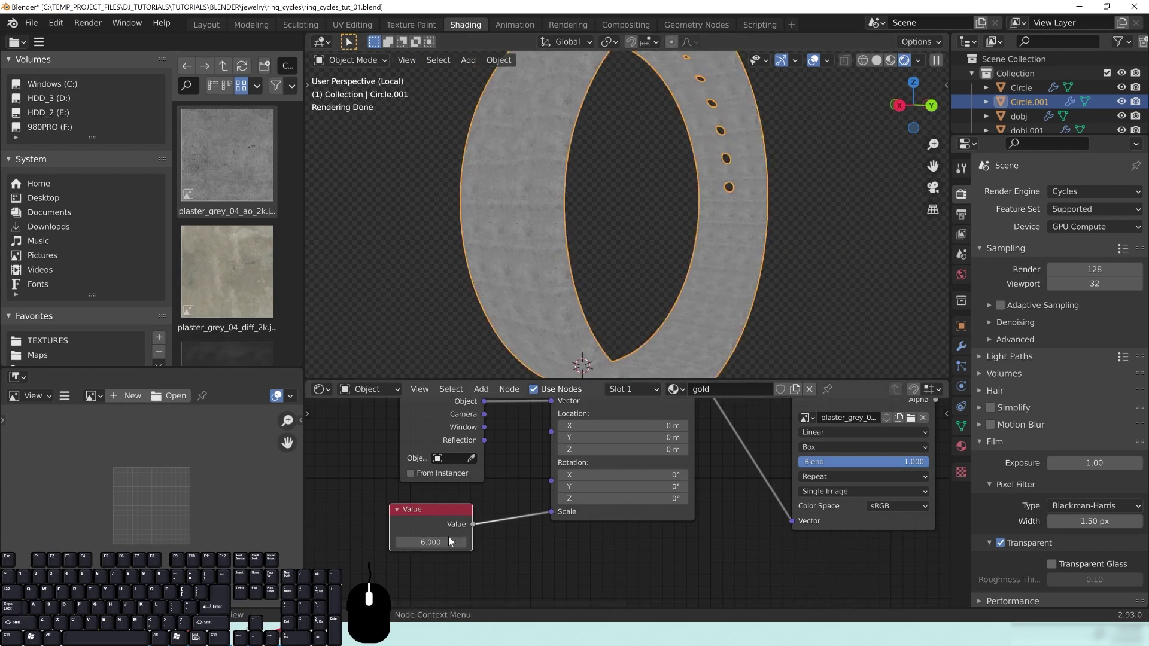
pyautogui.press('Return')
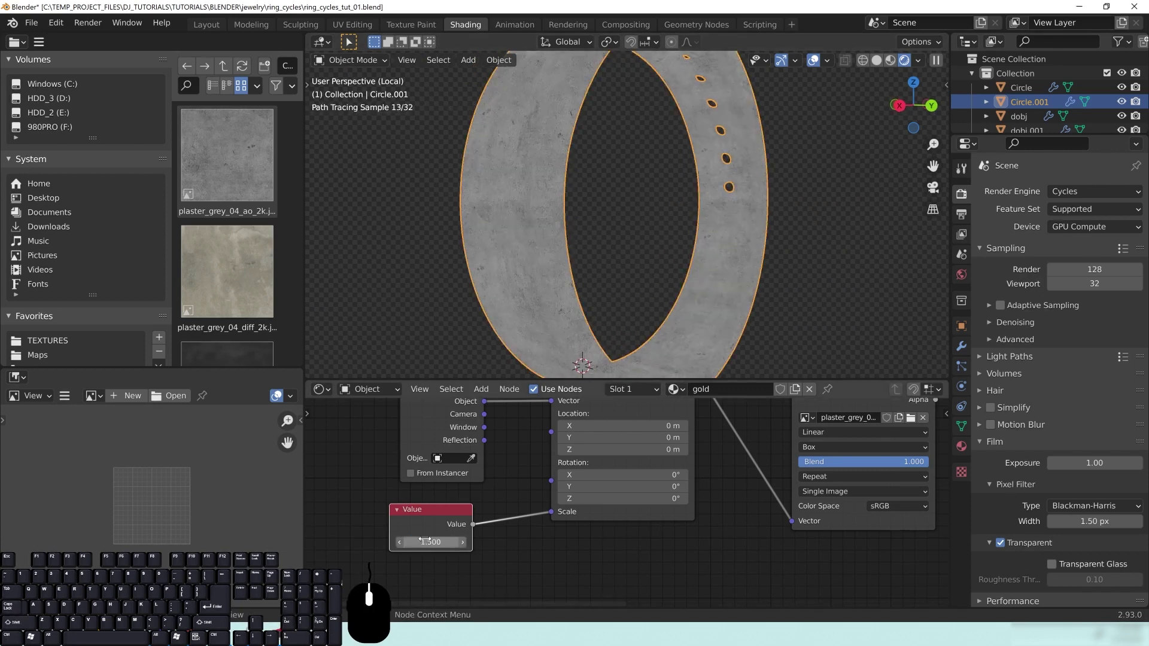
# Step: Set the Value node to 2 and check the plaster texture's scale around the ring
pyautogui.click(423, 541)
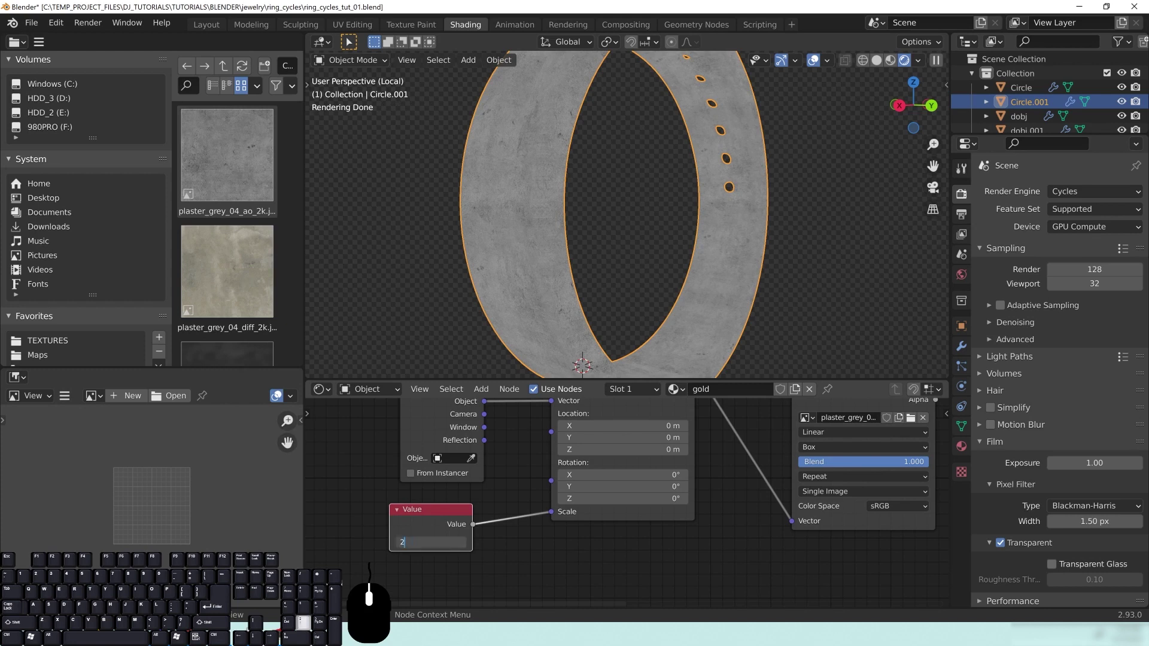
pyautogui.write('2')
pyautogui.press('Return')
pyautogui.moveTo(535, 217); pyautogui.dragTo(591, 246, button='middle')
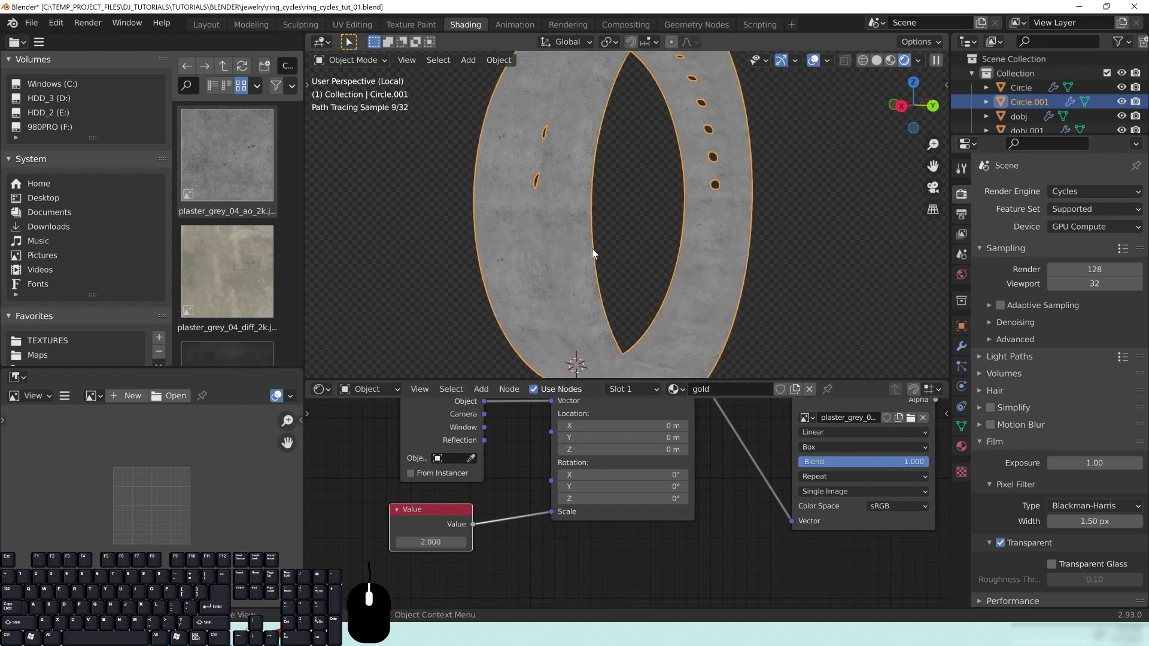
pyautogui.scroll(-5, 641, 262)
pyautogui.scroll(-4, 641, 267)
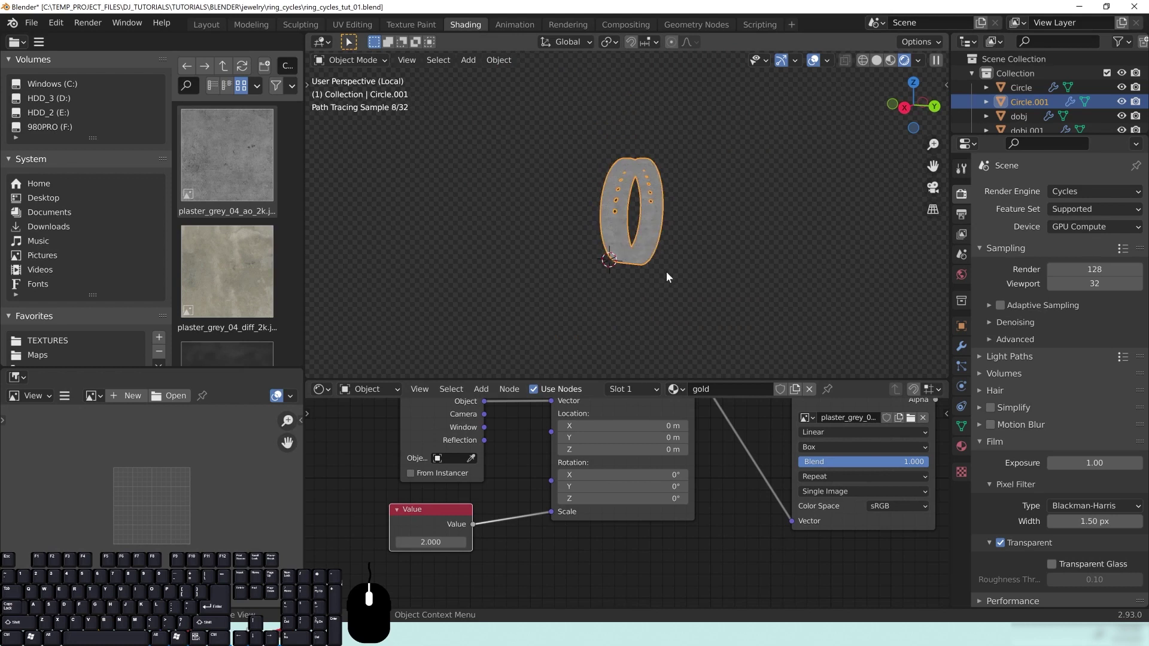
pyautogui.scroll(4, 668, 276)
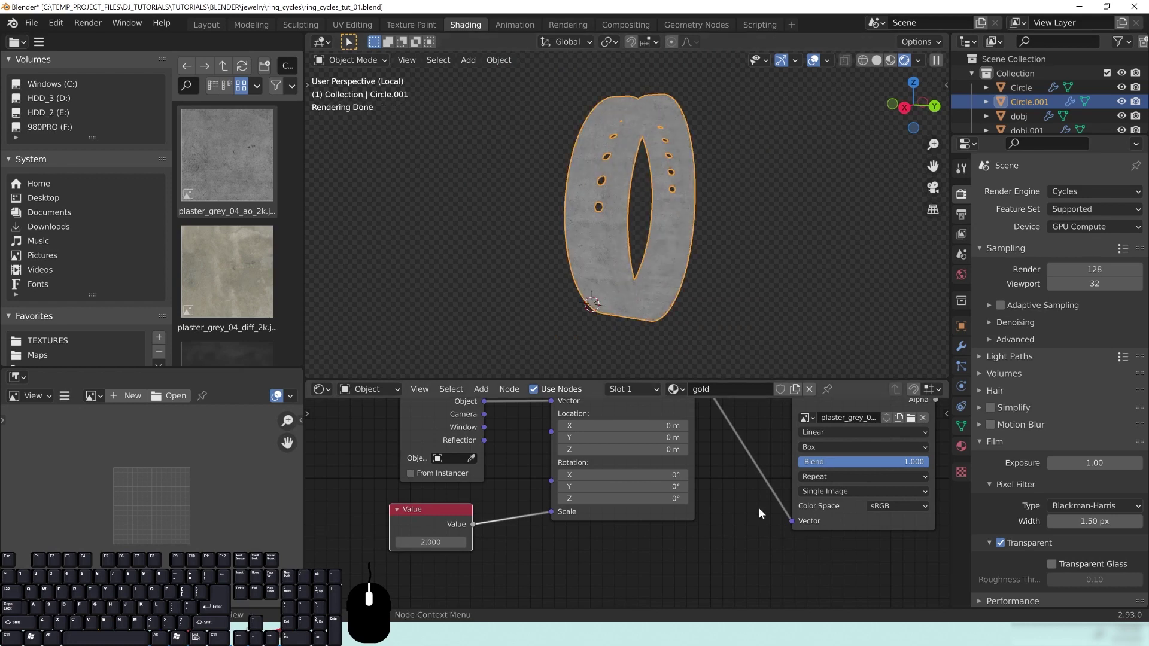
# Step: Connect the plaster texture's Color to the Principled BSDF's Roughness and preview the full shader on the ring up close
pyautogui.moveTo(730, 521); pyautogui.dragTo(432, 569, button='middle')
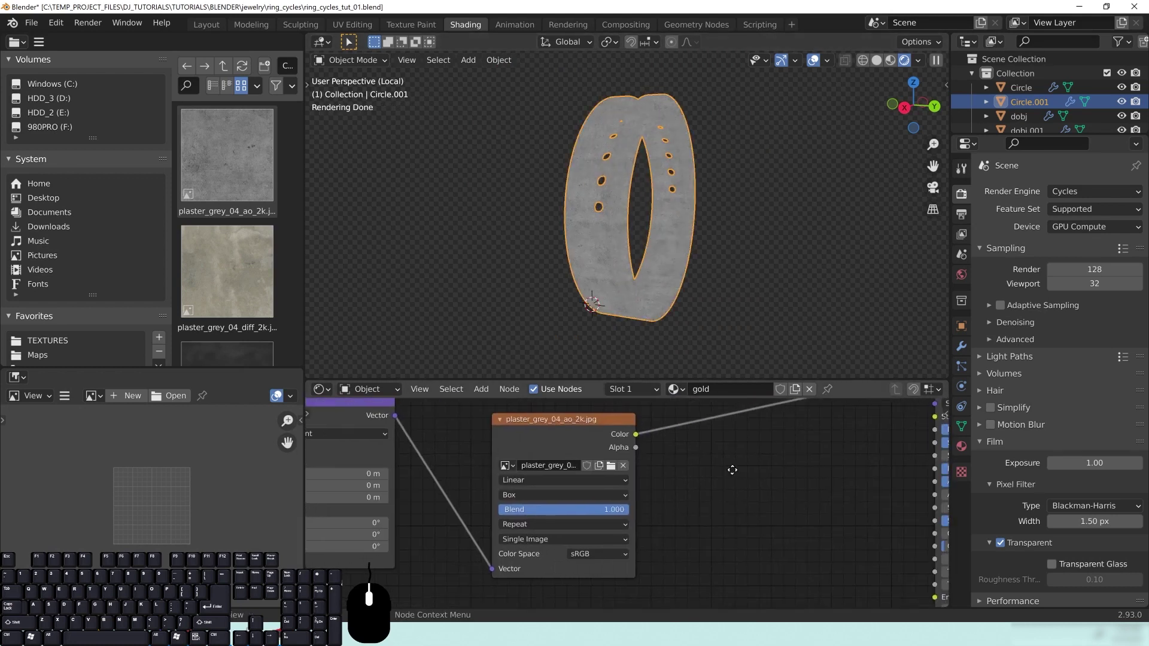
pyautogui.moveTo(746, 467); pyautogui.dragTo(549, 475, button='middle')
pyautogui.moveTo(631, 476)
pyautogui.mouseDown(button='middle')
pyautogui.moveTo(536, 537)
pyautogui.moveTo(565, 513)
pyautogui.mouseUp(button='middle')
pyautogui.scroll(-4, 576, 503)
pyautogui.moveTo(552, 553)
pyautogui.mouseDown(button='middle')
pyautogui.moveTo(577, 543)
pyautogui.moveTo(554, 538)
pyautogui.mouseUp(button='middle')
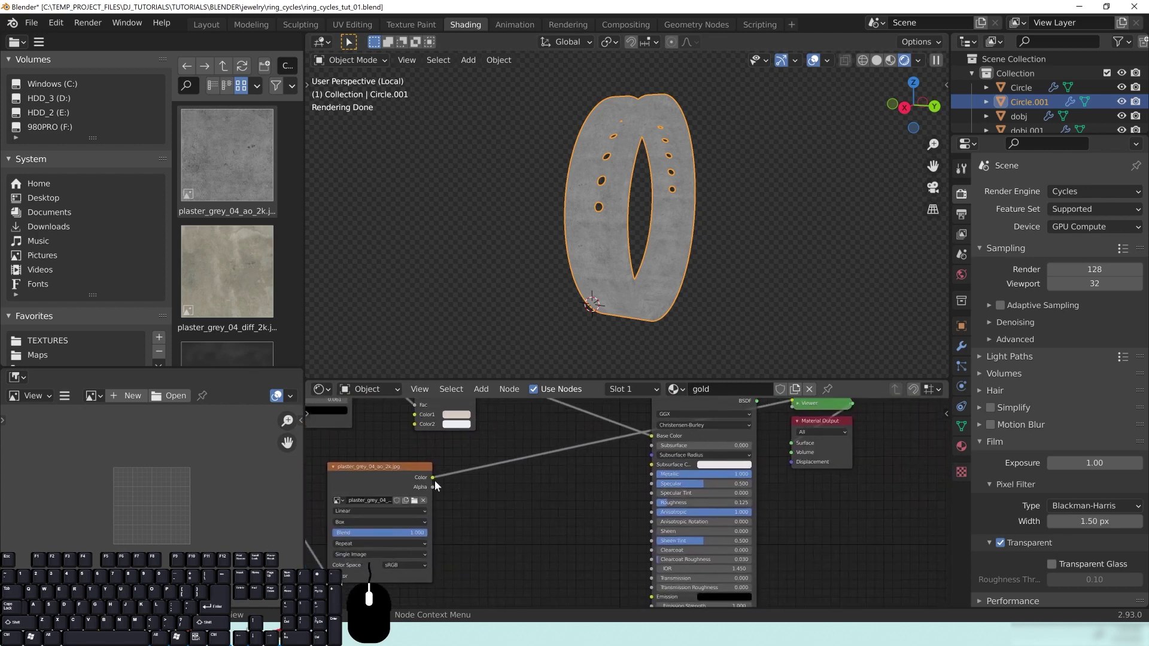
pyautogui.moveTo(433, 479); pyautogui.dragTo(652, 502)
pyautogui.moveTo(803, 490); pyautogui.dragTo(708, 525, button='middle')
pyautogui.keyDown('ctrl'); pyautogui.keyDown('shift'); pyautogui.click(627, 437); pyautogui.keyUp('shift'); pyautogui.keyUp('ctrl')
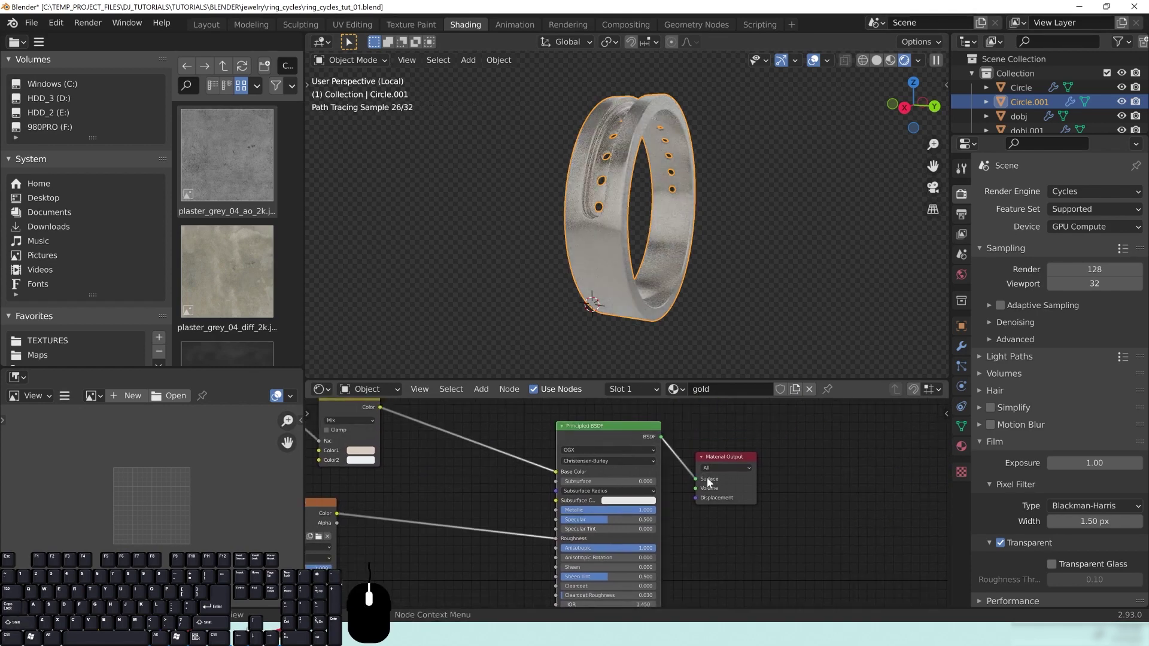
pyautogui.scroll(5, 644, 278)
pyautogui.moveTo(644, 279)
pyautogui.mouseDown(button='middle')
pyautogui.moveTo(629, 285)
pyautogui.moveTo(660, 293)
pyautogui.mouseUp(button='middle')
pyautogui.scroll(1, 623, 284)
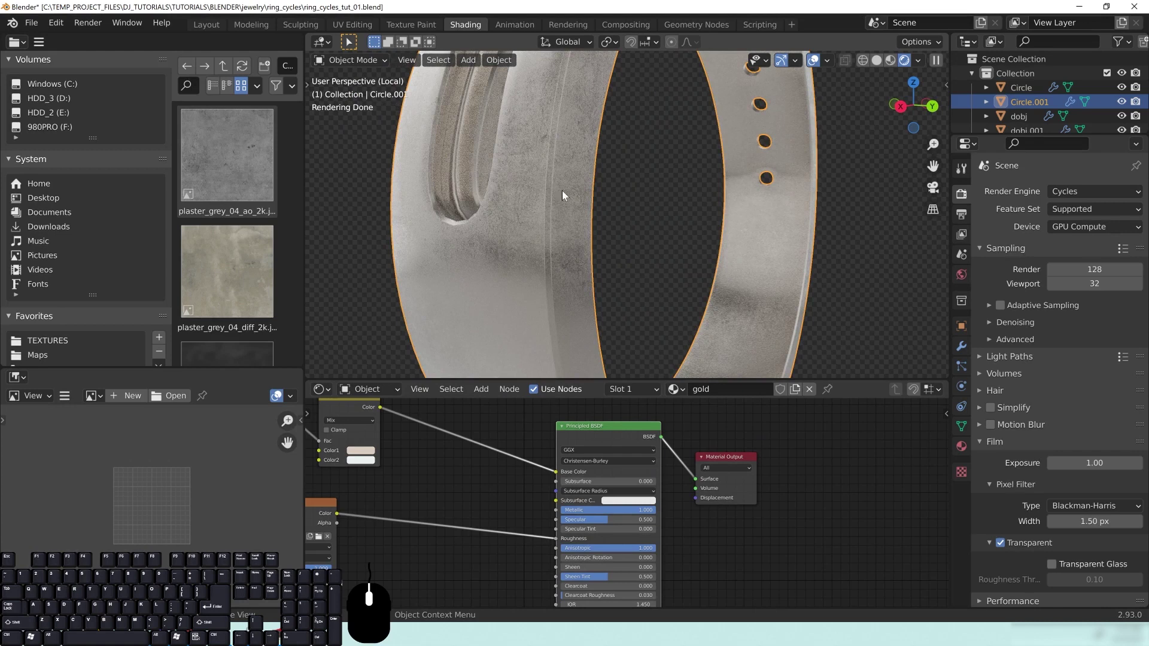
pyautogui.scroll(1, 584, 214)
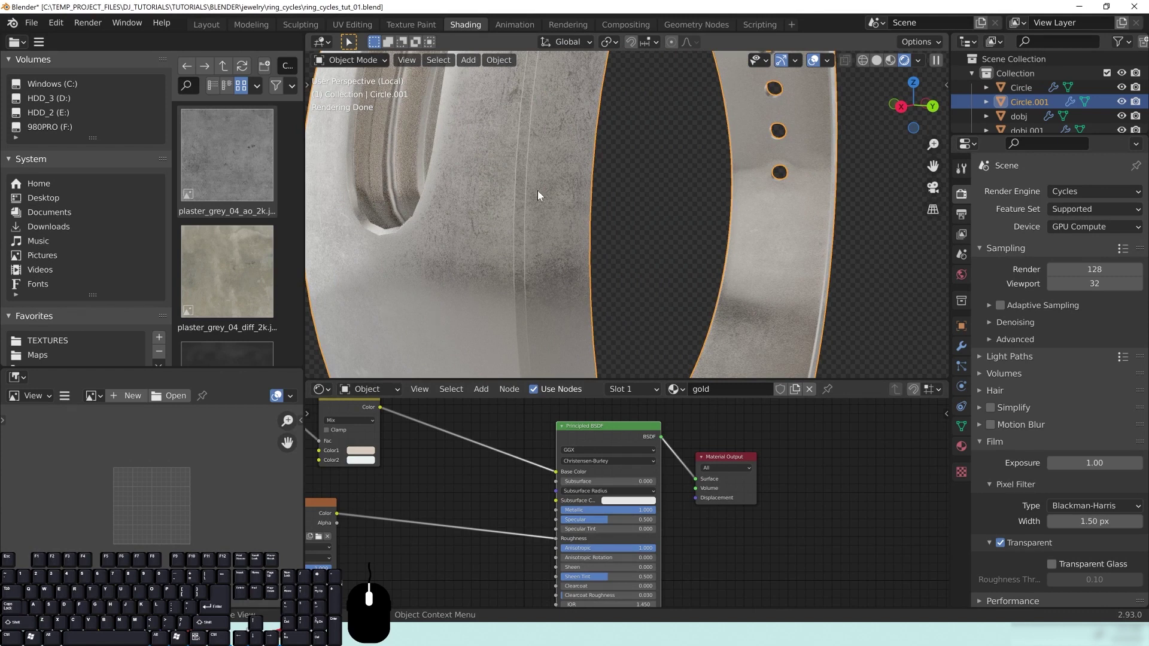
# Step: Shift the plaster texture node aside and insert a ColorRamp on its link to the Principled BSDF's Roughness
pyautogui.moveTo(477, 513); pyautogui.dragTo(572, 470, button='middle')
pyautogui.moveTo(580, 524); pyautogui.dragTo(609, 519, button='middle')
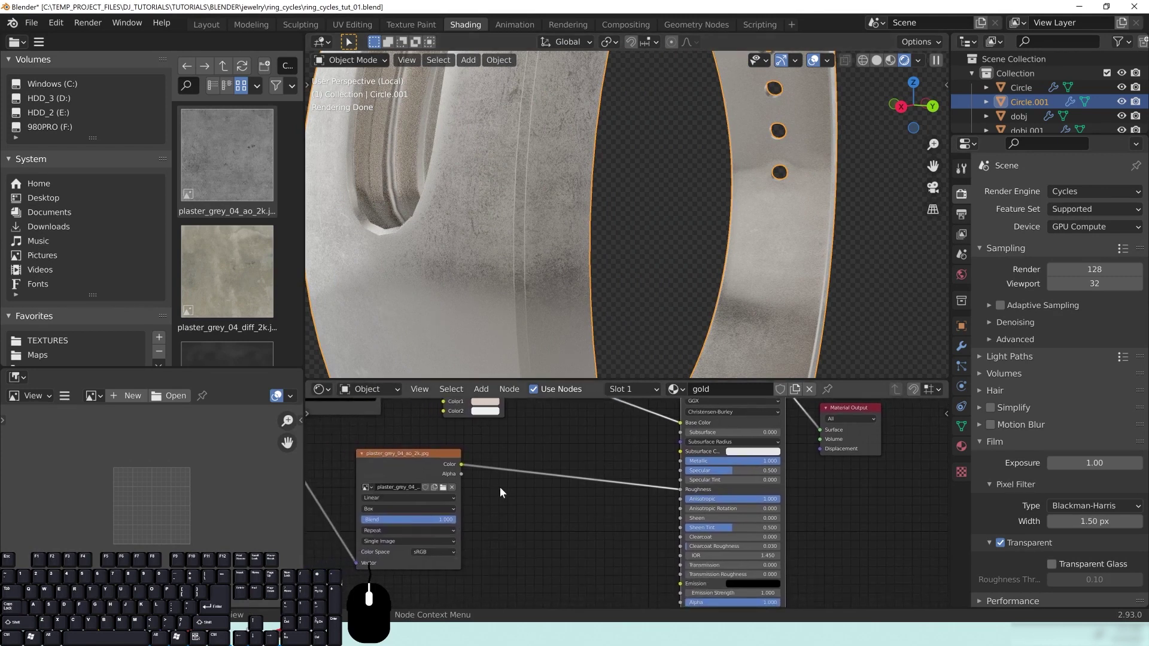
pyautogui.moveTo(500, 488); pyautogui.dragTo(564, 513, button='middle')
pyautogui.moveTo(466, 491); pyautogui.dragTo(441, 487)
pyautogui.scroll(-5, 613, 232)
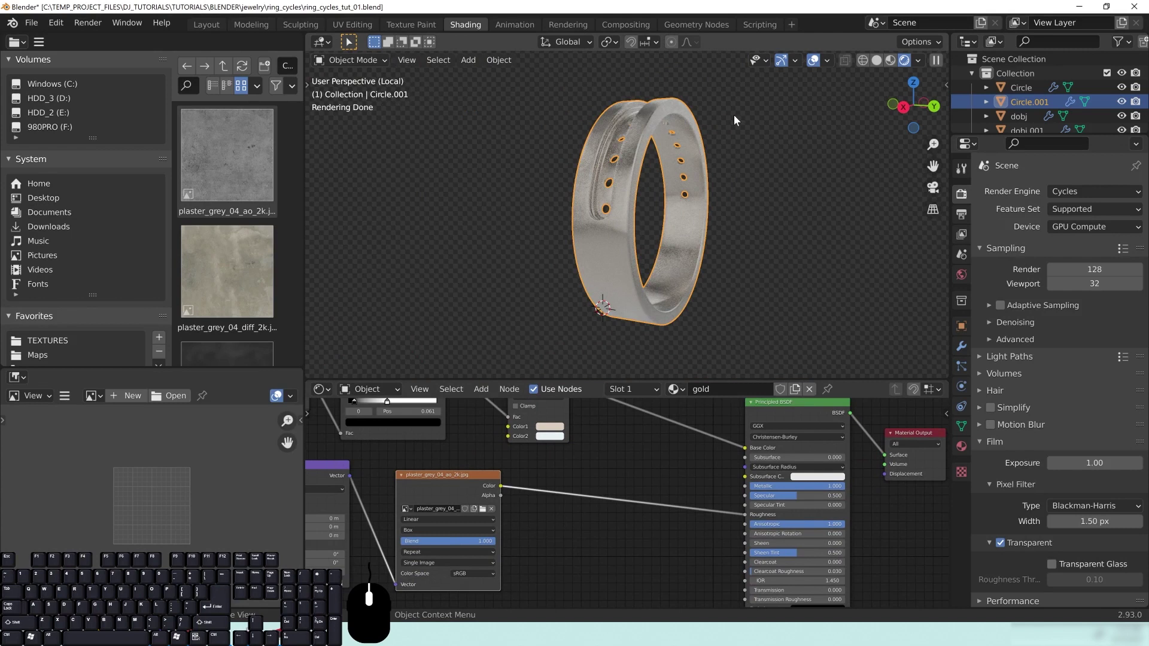
pyautogui.scroll(2, 709, 263)
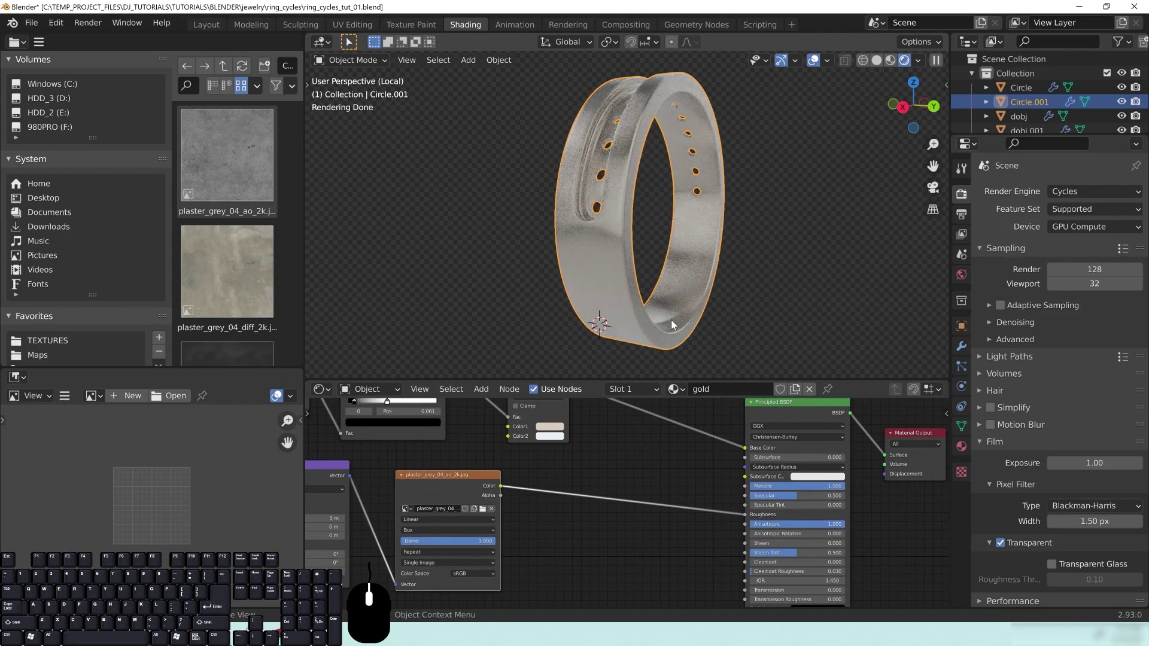
pyautogui.moveTo(581, 540); pyautogui.dragTo(552, 521, button='middle')
pyautogui.hotkey('shift', 'a')
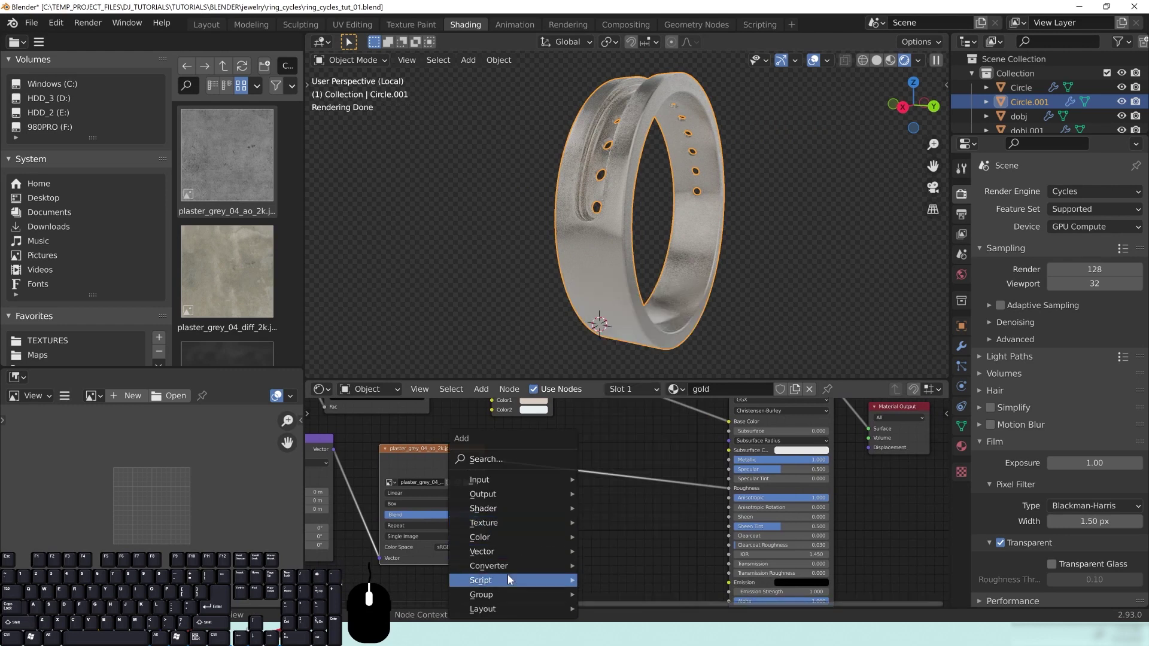
pyautogui.moveTo(489, 566)
pyautogui.click(636, 401)
pyautogui.click(659, 525)
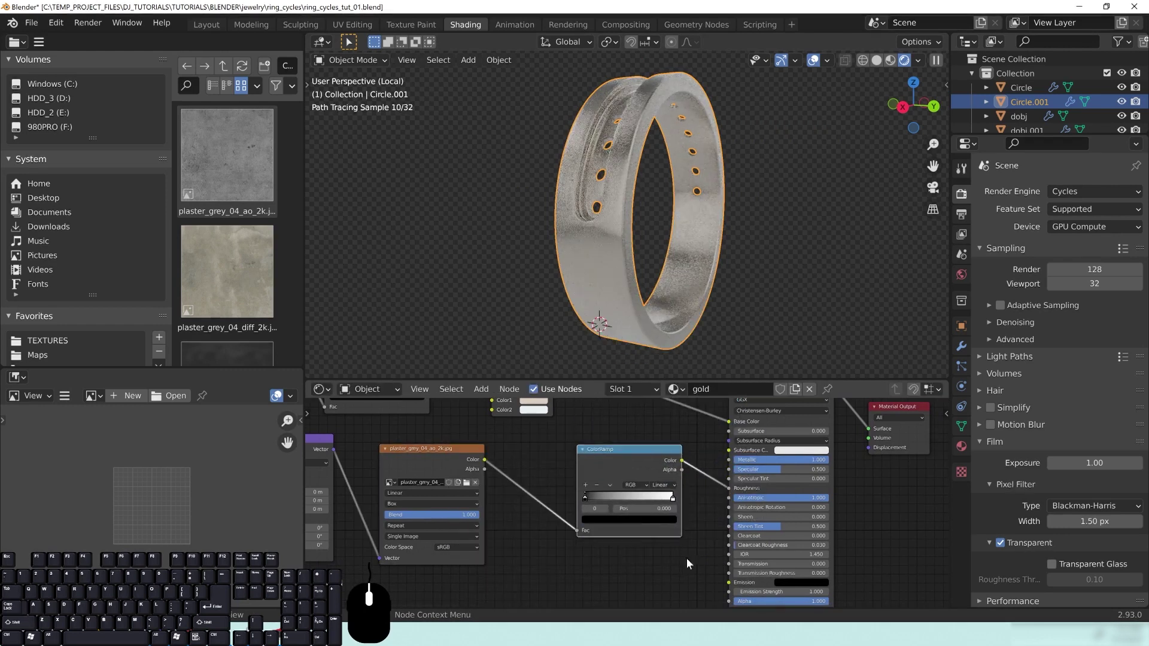
# Step: Preview the ColorRamp on the ring and try its black stop at about 0.24 and white stop at about 0.7
pyautogui.moveTo(653, 476); pyautogui.dragTo(573, 480, button='middle')
pyautogui.keyDown('ctrl'); pyautogui.keyDown('shift'); pyautogui.click(555, 457); pyautogui.keyUp('shift'); pyautogui.keyUp('ctrl')
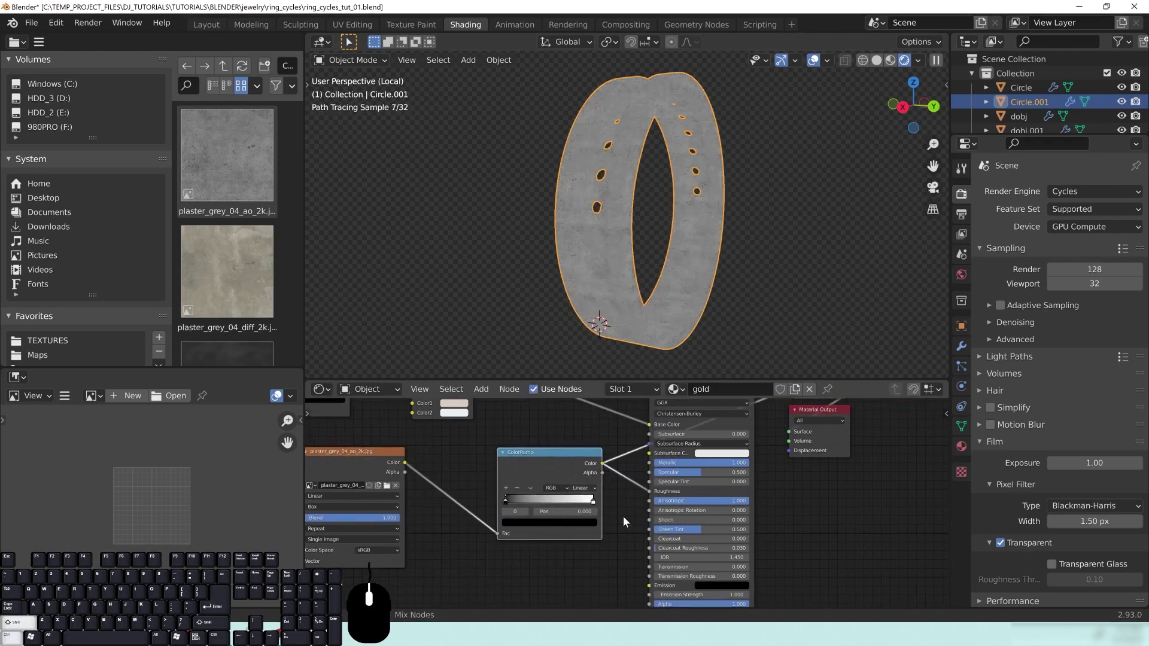
pyautogui.scroll(5, 656, 281)
pyautogui.moveTo(487, 498); pyautogui.dragTo(506, 500)
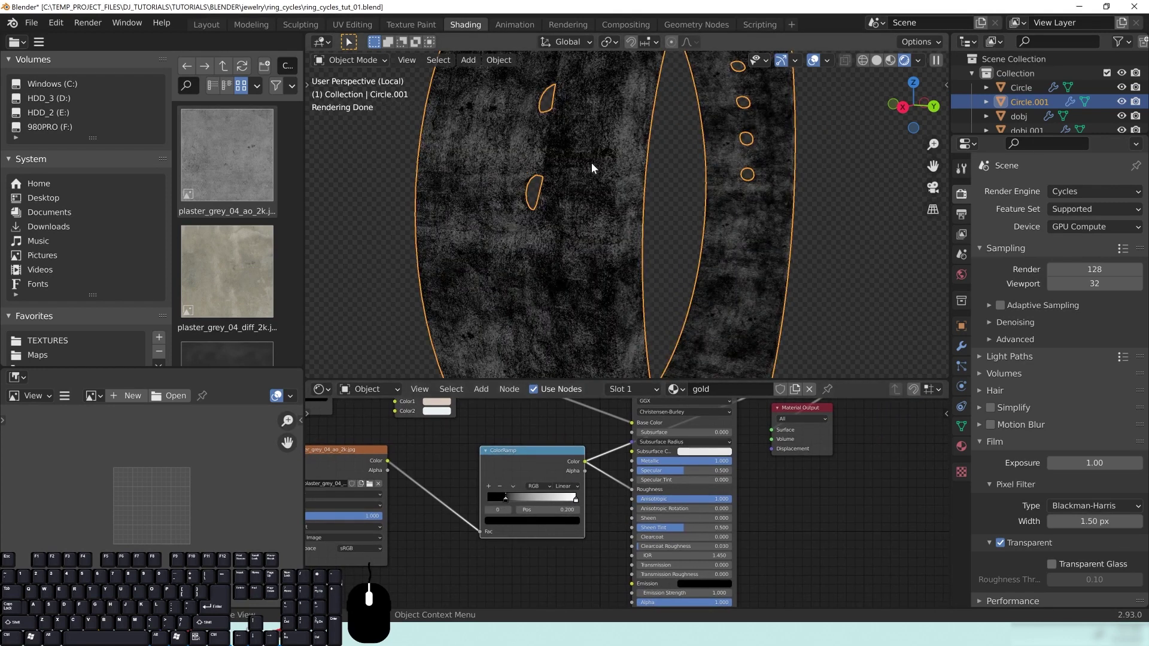
pyautogui.moveTo(504, 501); pyautogui.dragTo(508, 501)
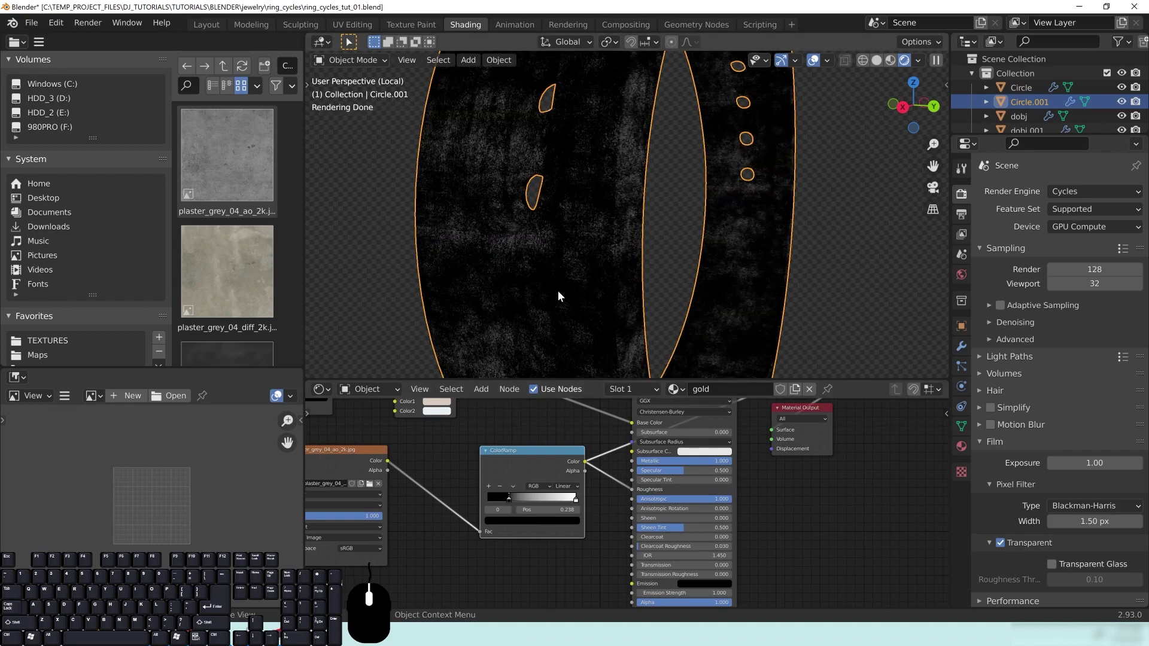
pyautogui.moveTo(574, 500); pyautogui.dragTo(547, 499)
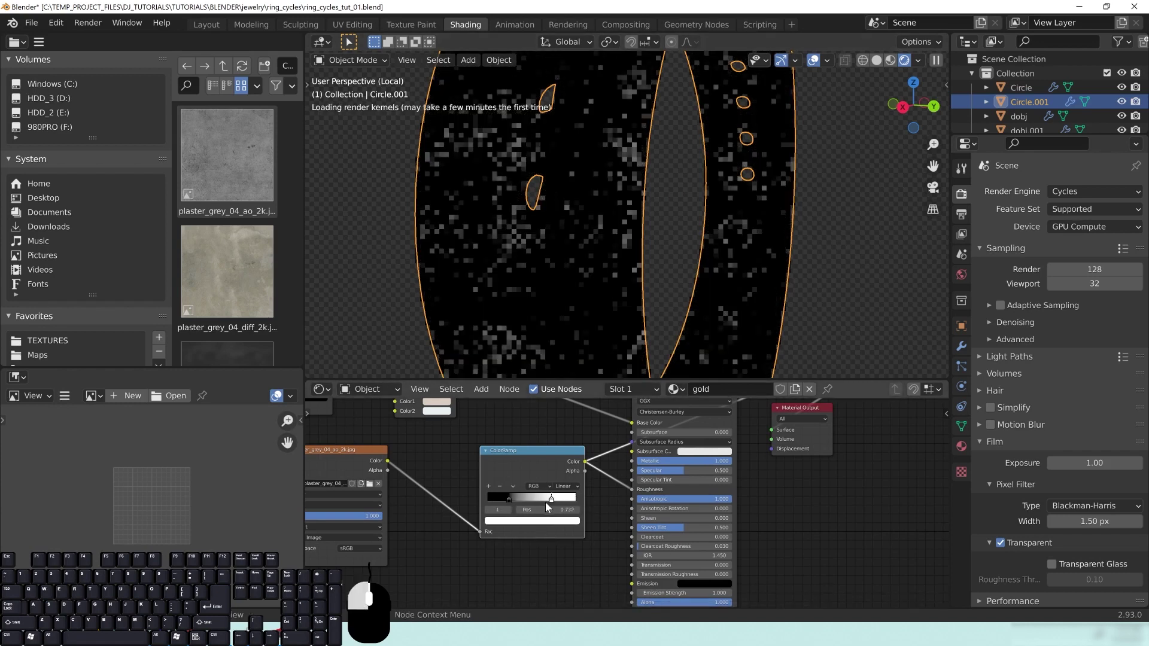
# Step: Preview the Principled BSDF on the ring again and return the ColorRamp's black and white stops to positions 0 and 1
pyautogui.moveTo(813, 492); pyautogui.dragTo(737, 576, button='middle')
pyautogui.keyDown('ctrl'); pyautogui.keyDown('shift'); pyautogui.click(650, 478); pyautogui.keyUp('shift'); pyautogui.keyUp('ctrl')
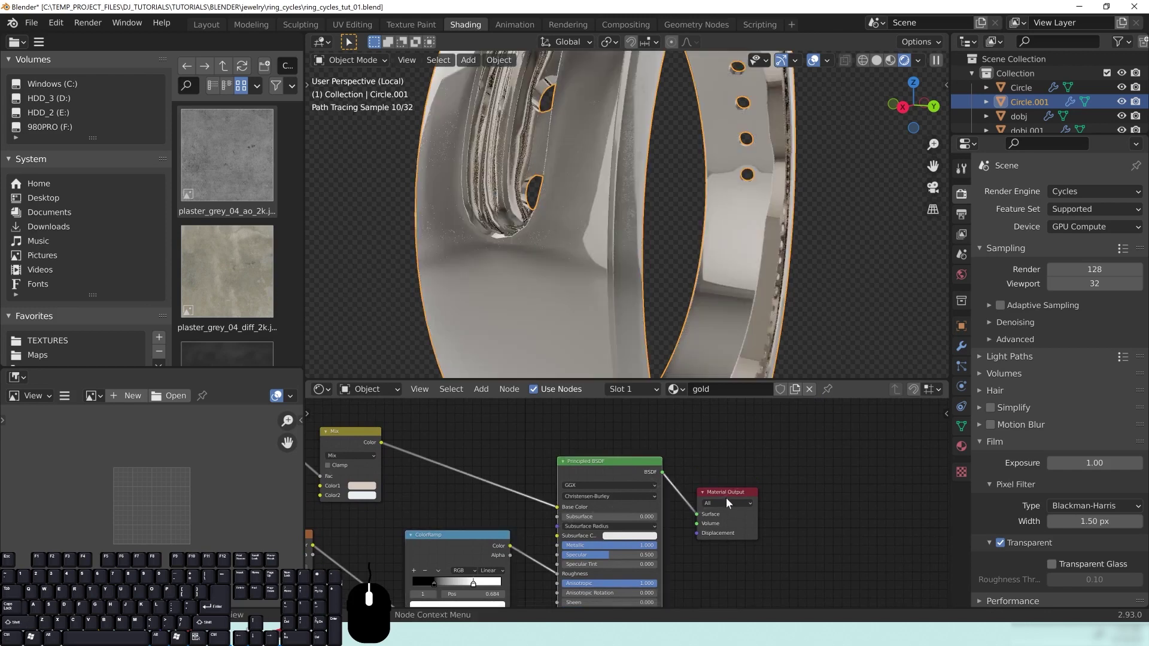
pyautogui.moveTo(659, 301); pyautogui.dragTo(643, 240, button='middle')
pyautogui.scroll(2, 637, 258)
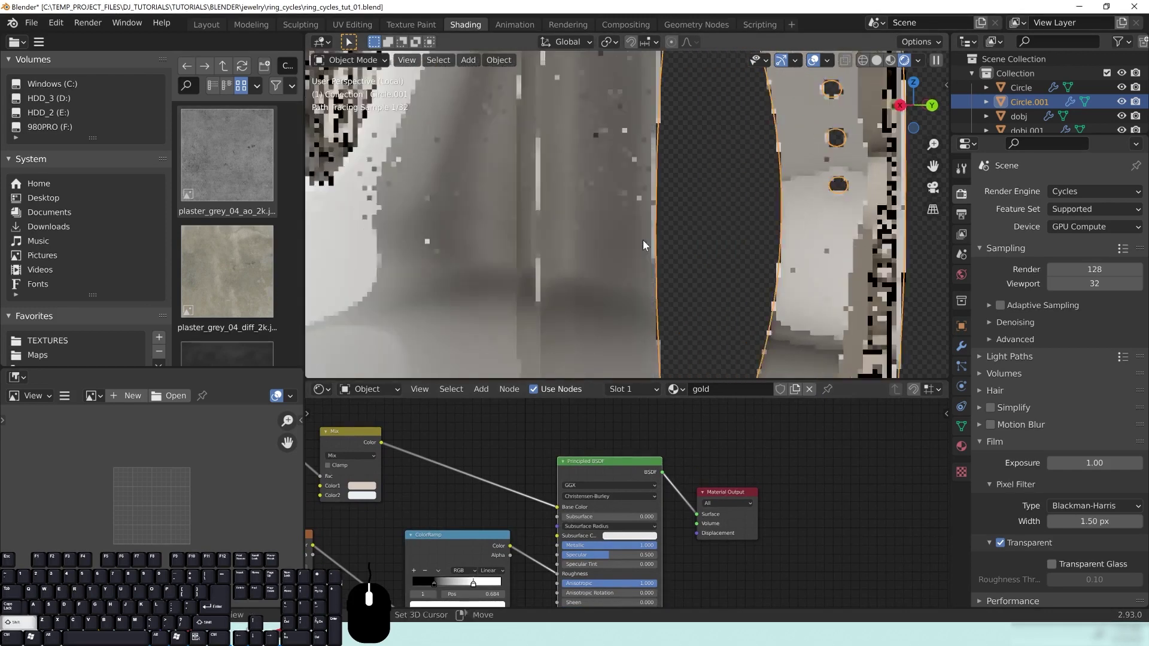
pyautogui.moveTo(512, 491); pyautogui.dragTo(538, 460, button='middle')
pyautogui.moveTo(458, 552); pyautogui.dragTo(444, 554)
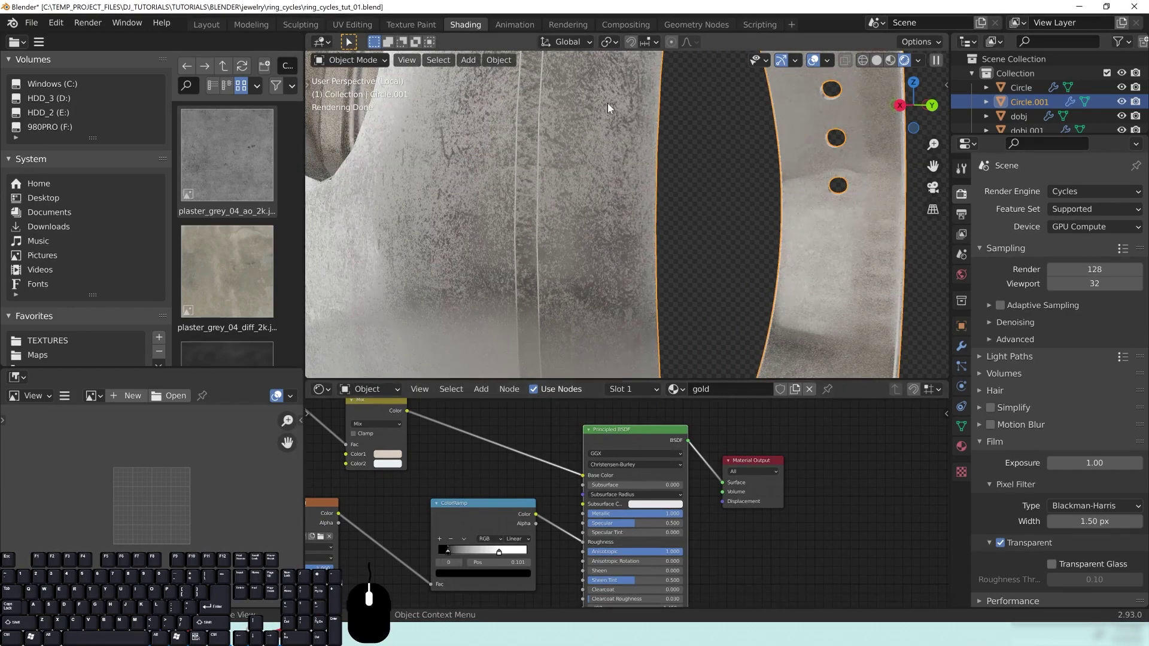
pyautogui.moveTo(499, 551); pyautogui.dragTo(528, 561)
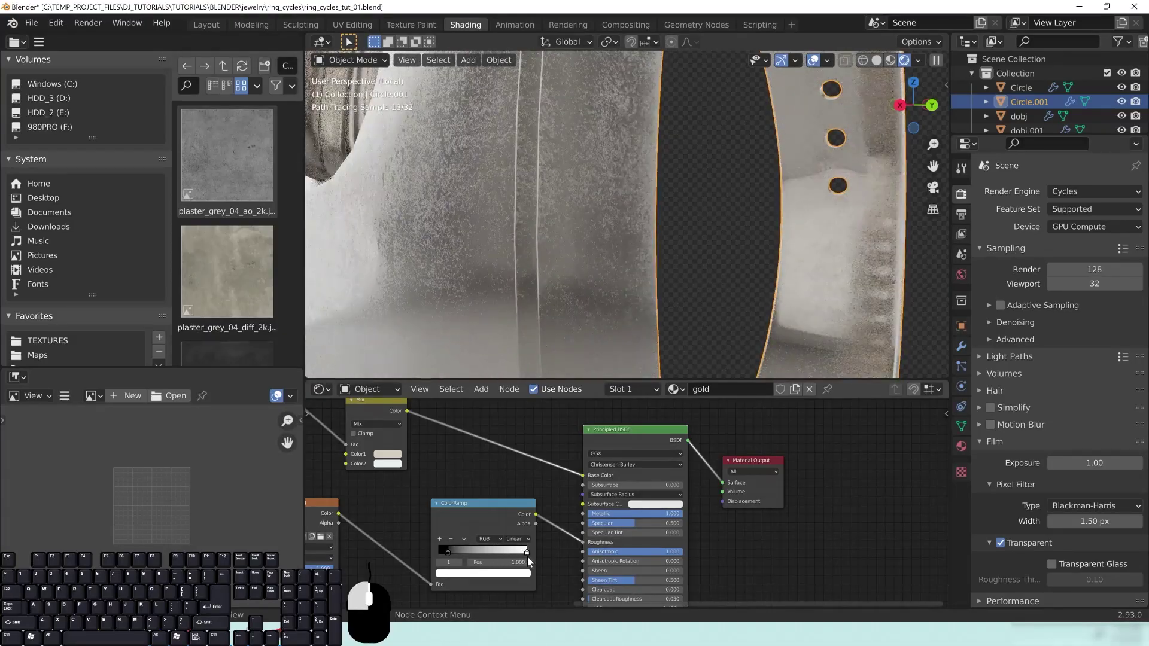
pyautogui.moveTo(448, 552); pyautogui.dragTo(417, 556)
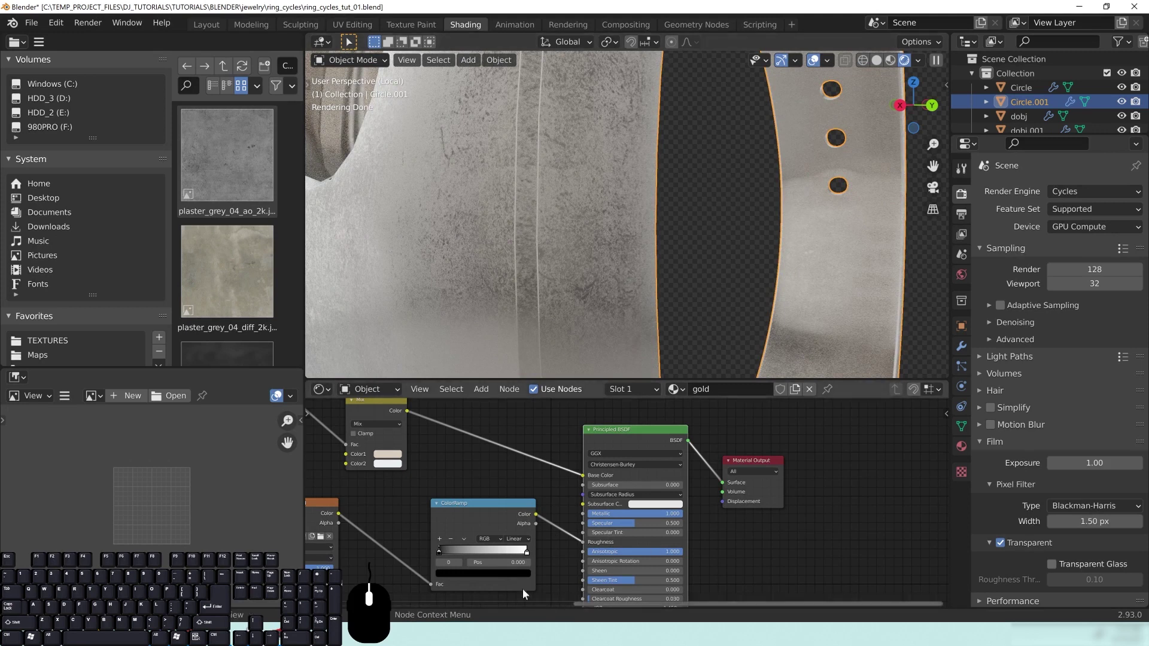
# Step: Lighten the ColorRamp's black stop to a very dark grey with a color value of about 0.04
pyautogui.moveTo(518, 557); pyautogui.dragTo(569, 489, button='middle')
pyautogui.click(572, 482)
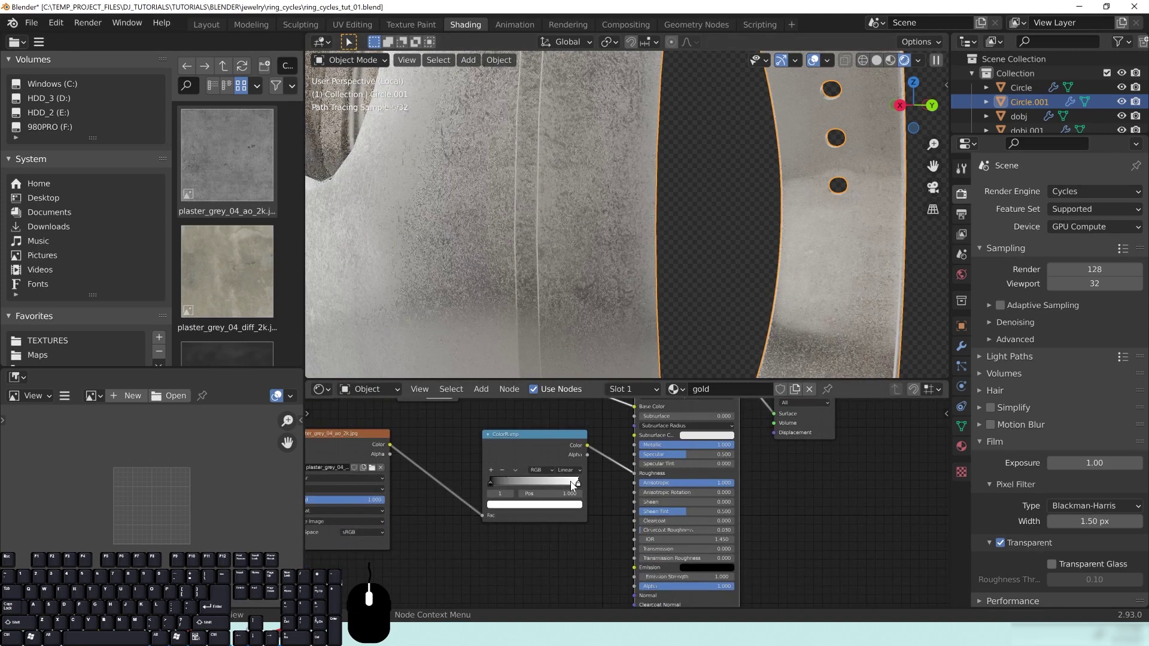
pyautogui.click(490, 480)
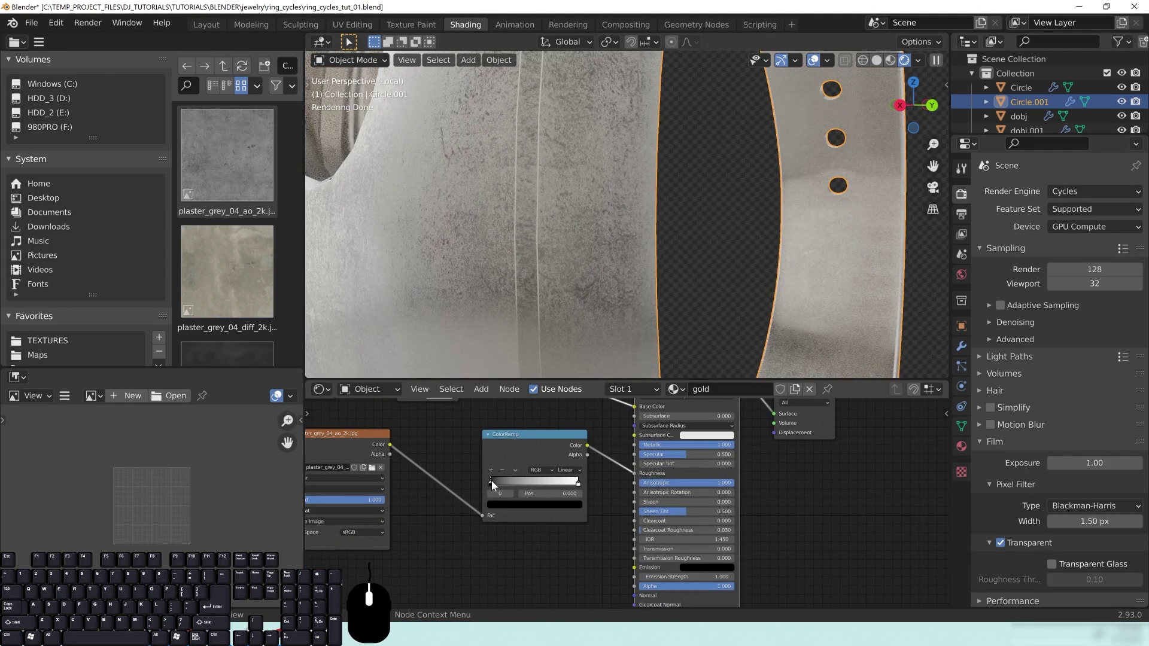
pyautogui.click(533, 504)
pyautogui.click(564, 435)
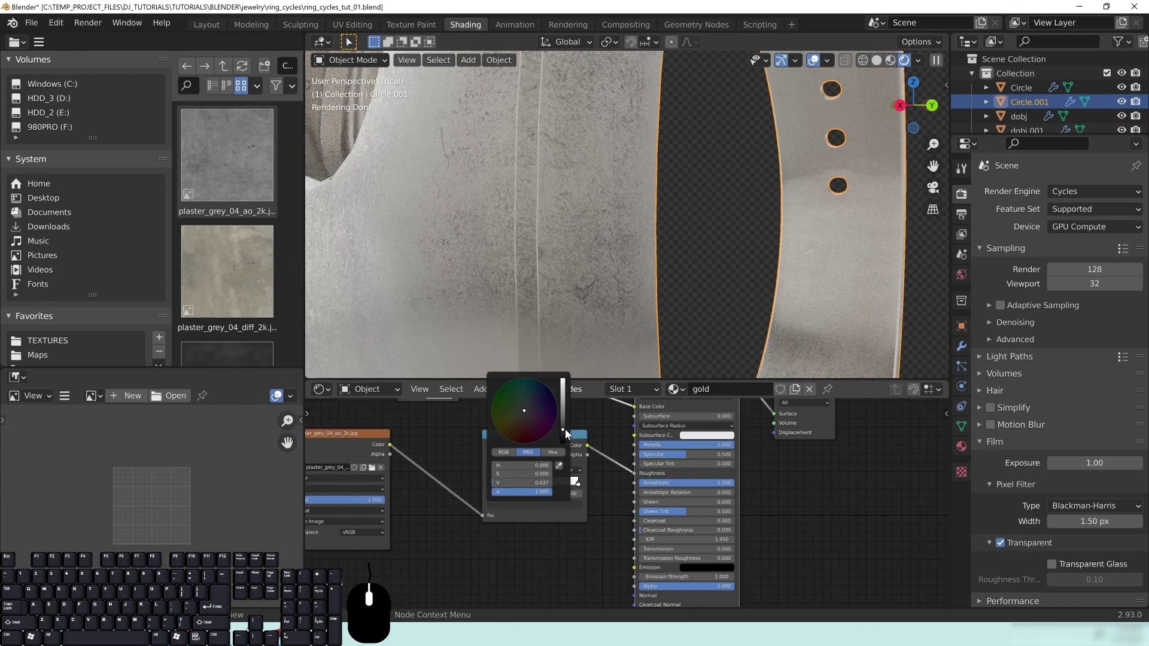
pyautogui.click(563, 432)
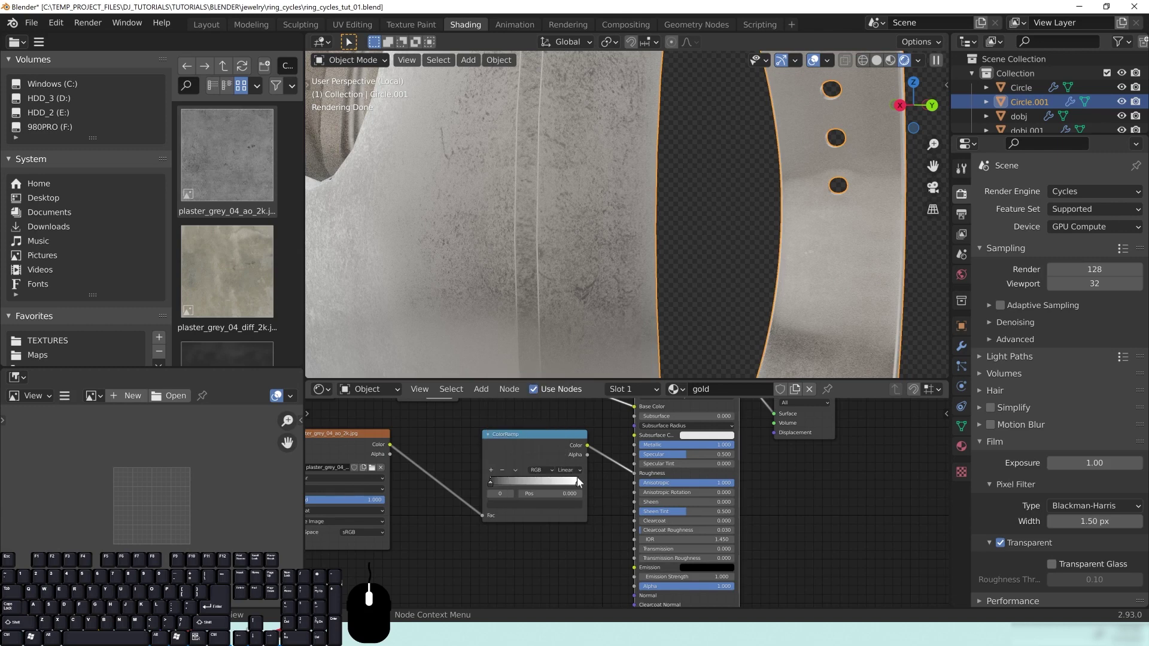
# Step: Darken the ColorRamp's white stop to a grey with a color value of about 0.45 and check the ring's reflections
pyautogui.click(576, 480)
pyautogui.click(565, 503)
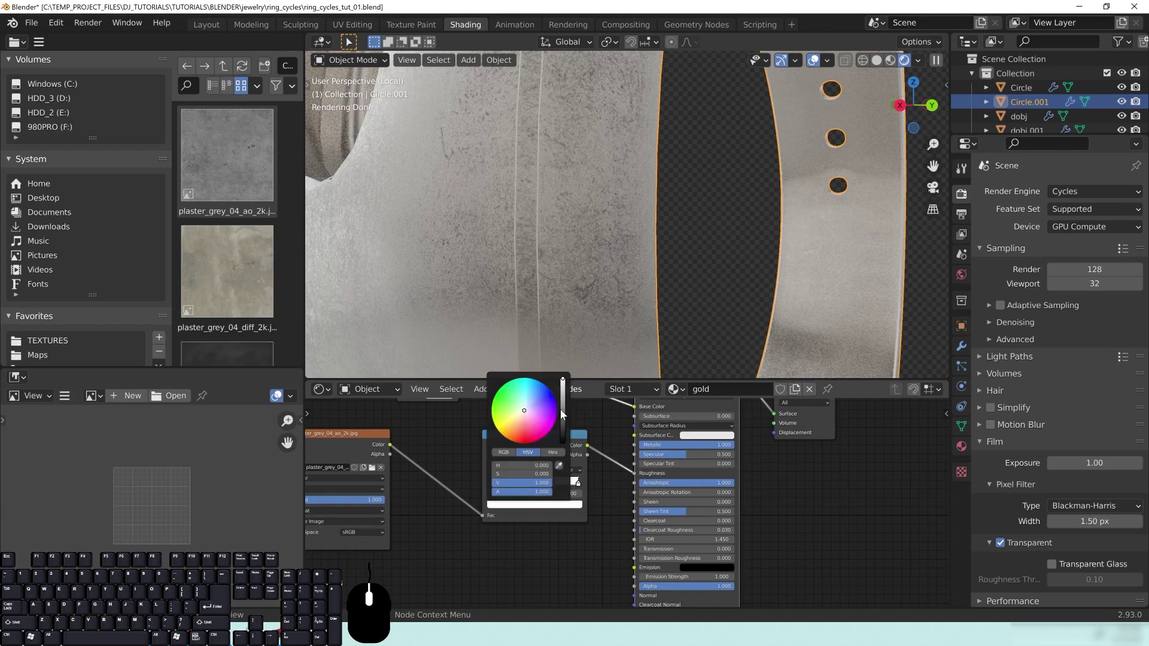
pyautogui.click(563, 410)
pyautogui.click(564, 402)
pyautogui.click(565, 398)
pyautogui.click(565, 395)
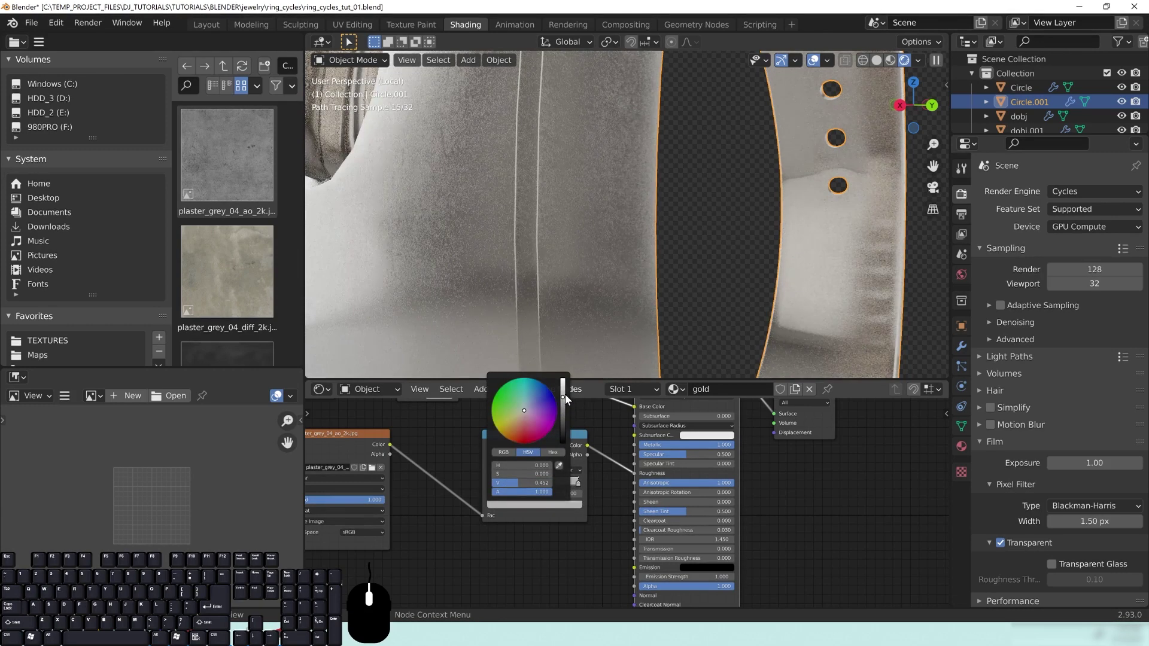
pyautogui.scroll(-1, 610, 244)
pyautogui.moveTo(566, 245)
pyautogui.mouseDown(button='middle')
pyautogui.moveTo(587, 244)
pyautogui.moveTo(563, 238)
pyautogui.moveTo(544, 250)
pyautogui.mouseUp(button='middle')
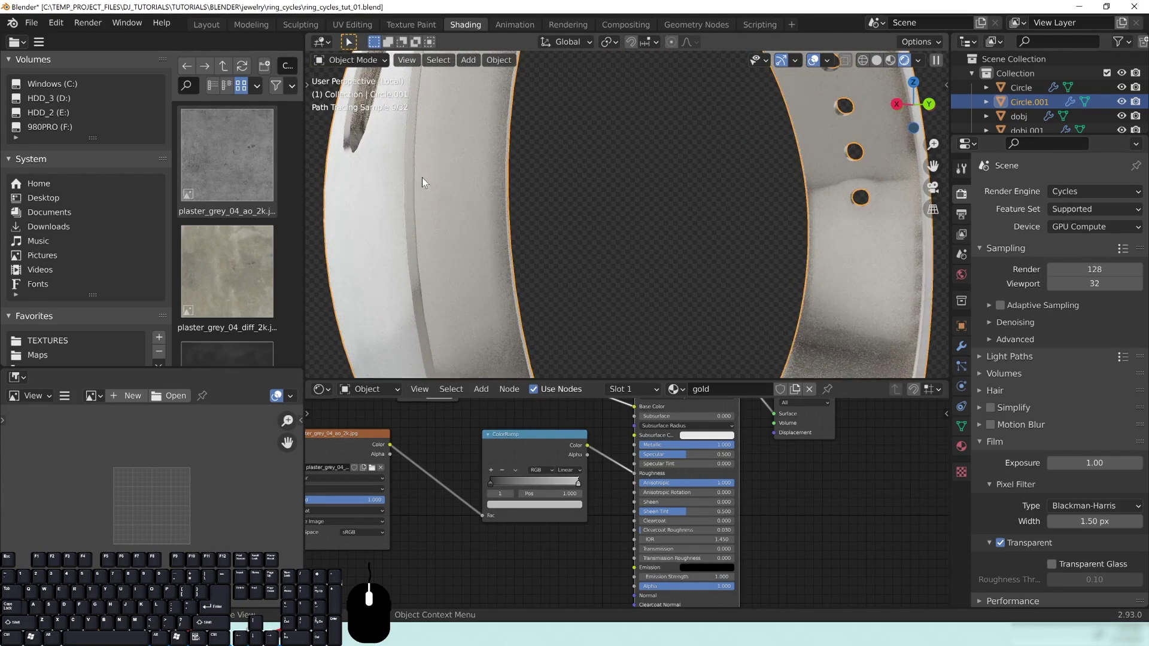
# Step: Move the roughness ColorRamp node slightly lower in the node tree and save the file
pyautogui.moveTo(565, 553); pyautogui.dragTo(584, 556, button='middle')
pyautogui.moveTo(543, 437); pyautogui.dragTo(549, 455)
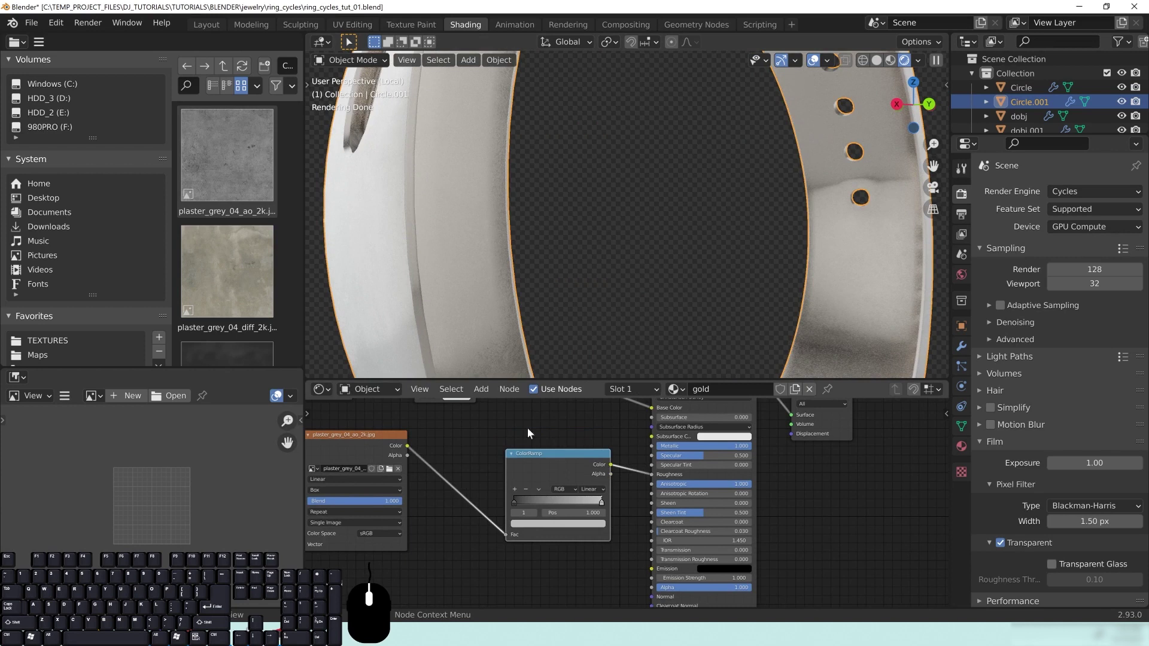
pyautogui.moveTo(467, 450); pyautogui.dragTo(647, 483, button='middle')
pyautogui.scroll(-2, 647, 486)
pyautogui.hotkey('ctrl', 's')
# Step: Move the Material Output and Principled BSDF nodes farther from the texture nodes to make room between them
pyautogui.moveTo(752, 466); pyautogui.dragTo(625, 500, button='middle')
pyautogui.scroll(-5, 625, 500)
pyautogui.moveTo(753, 482); pyautogui.dragTo(904, 482)
pyautogui.moveTo(682, 468); pyautogui.dragTo(792, 454)
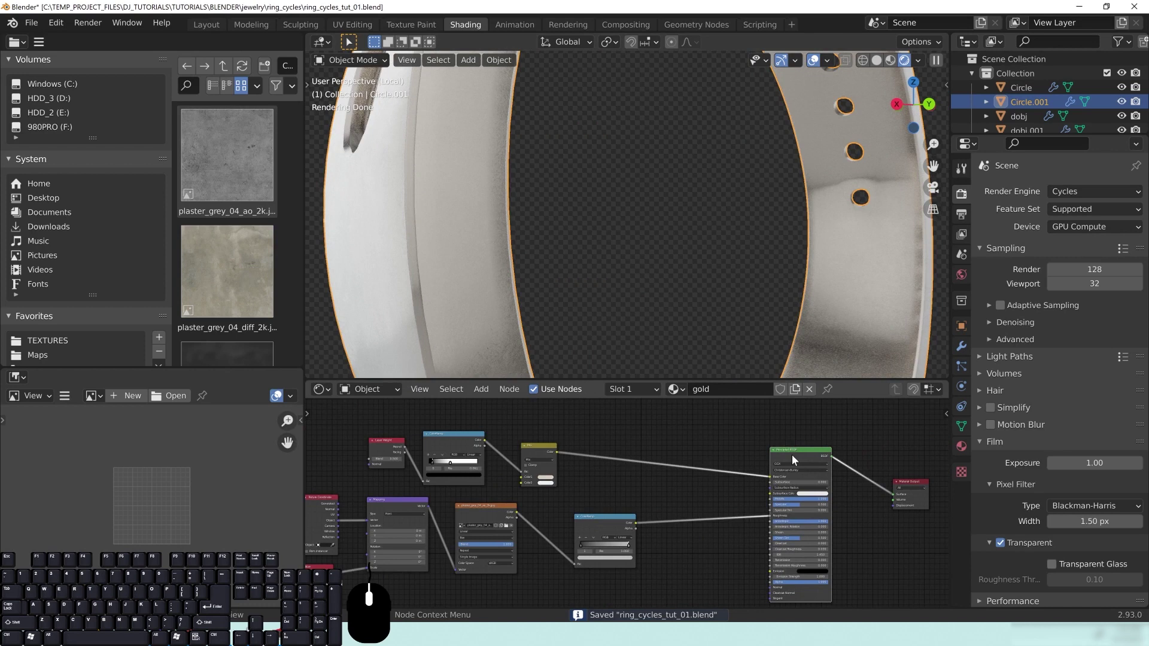
# Step: Shift the Mix, ColorRamp and Layer Weight nodes of the base color branch away from the plaster texture nodes
pyautogui.moveTo(541, 452); pyautogui.dragTo(577, 511, button='middle')
pyautogui.moveTo(578, 511); pyautogui.dragTo(638, 451)
pyautogui.moveTo(489, 500); pyautogui.dragTo(549, 445)
pyautogui.moveTo(443, 508); pyautogui.dragTo(498, 455)
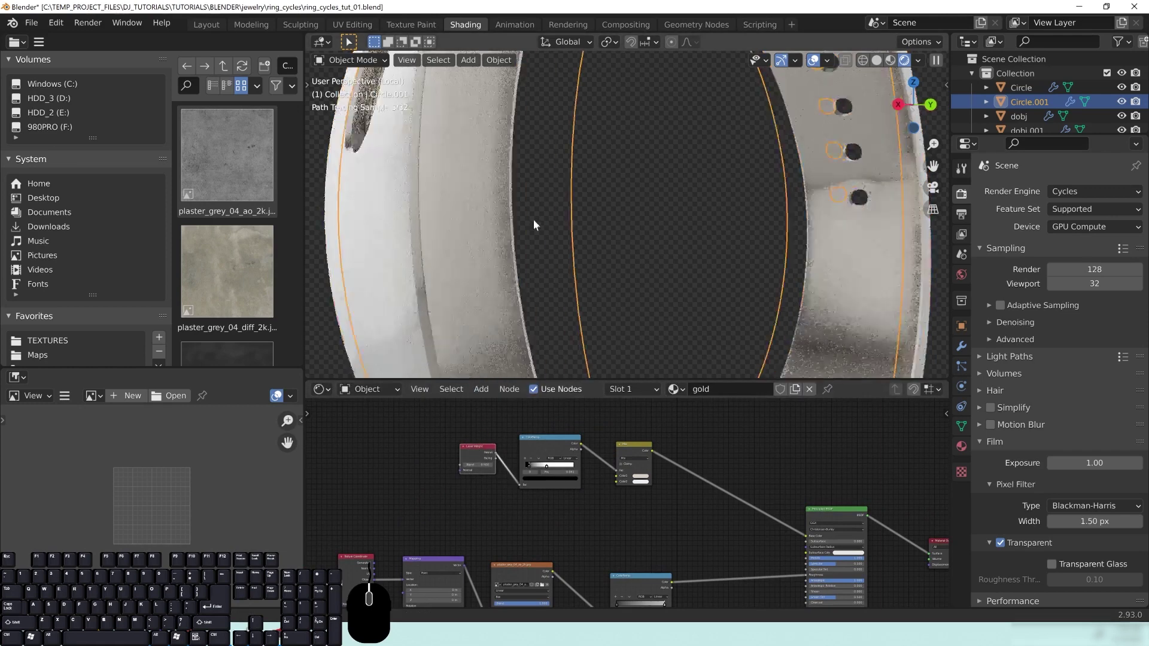
pyautogui.scroll(-8, 534, 219)
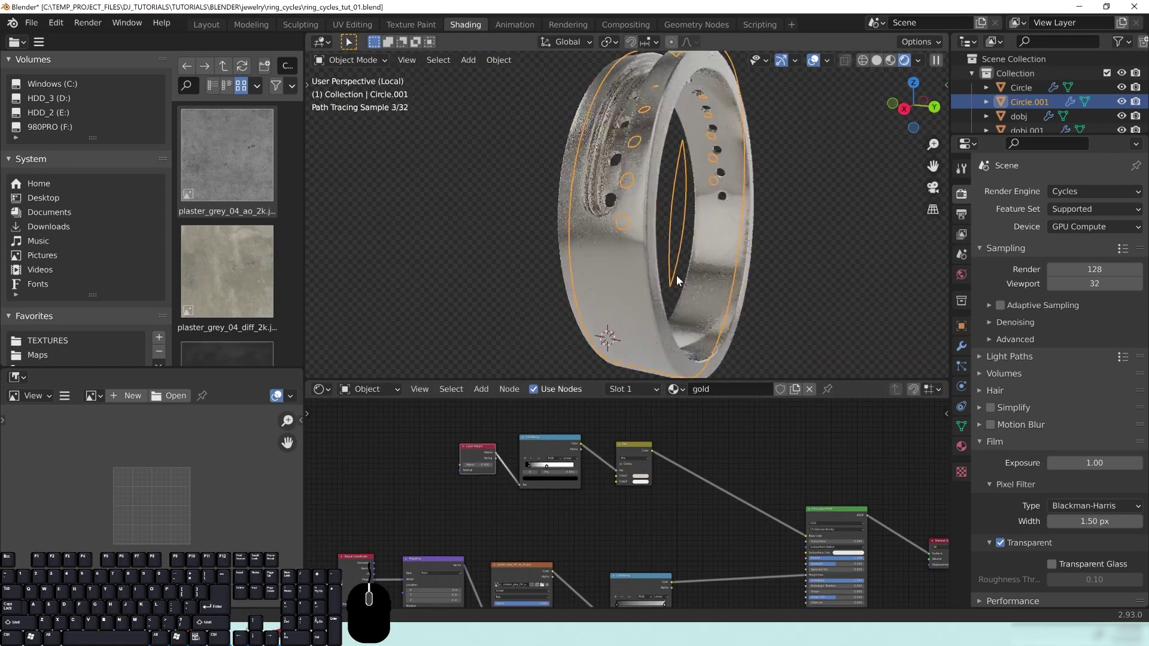
pyautogui.moveTo(710, 315); pyautogui.dragTo(627, 256, button='middle')
pyautogui.scroll(3, 701, 310)
# Step: Move the roughness ColorRamp closer to the plaster texture node and raise the Principled BSDF and Material Output nodes in the tree
pyautogui.moveTo(621, 542); pyautogui.dragTo(572, 407, button='middle')
pyautogui.moveTo(582, 453); pyautogui.dragTo(547, 458)
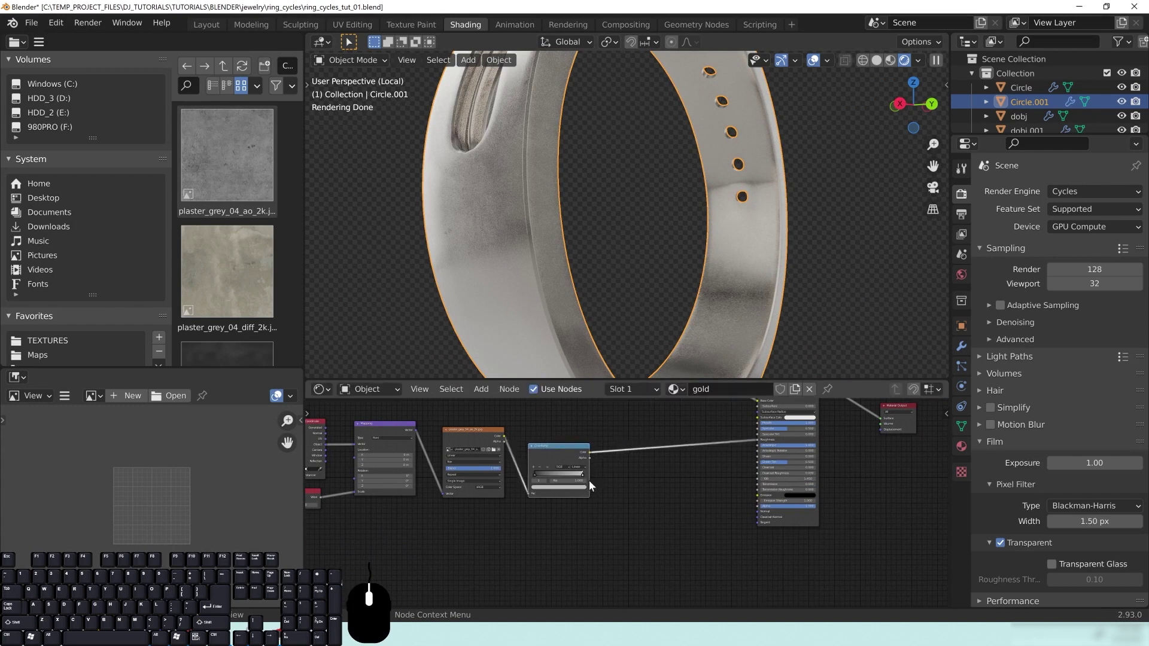
pyautogui.moveTo(647, 436); pyautogui.dragTo(588, 518, button='middle')
pyautogui.moveTo(733, 454); pyautogui.dragTo(751, 411)
pyautogui.moveTo(840, 486); pyautogui.dragTo(855, 406)
# Step: Arrange the base color branch's Layer Weight, ColorRamp and Mix nodes in a compact row
pyautogui.moveTo(483, 415); pyautogui.dragTo(598, 495, button='middle')
pyautogui.moveTo(537, 458); pyautogui.dragTo(532, 433)
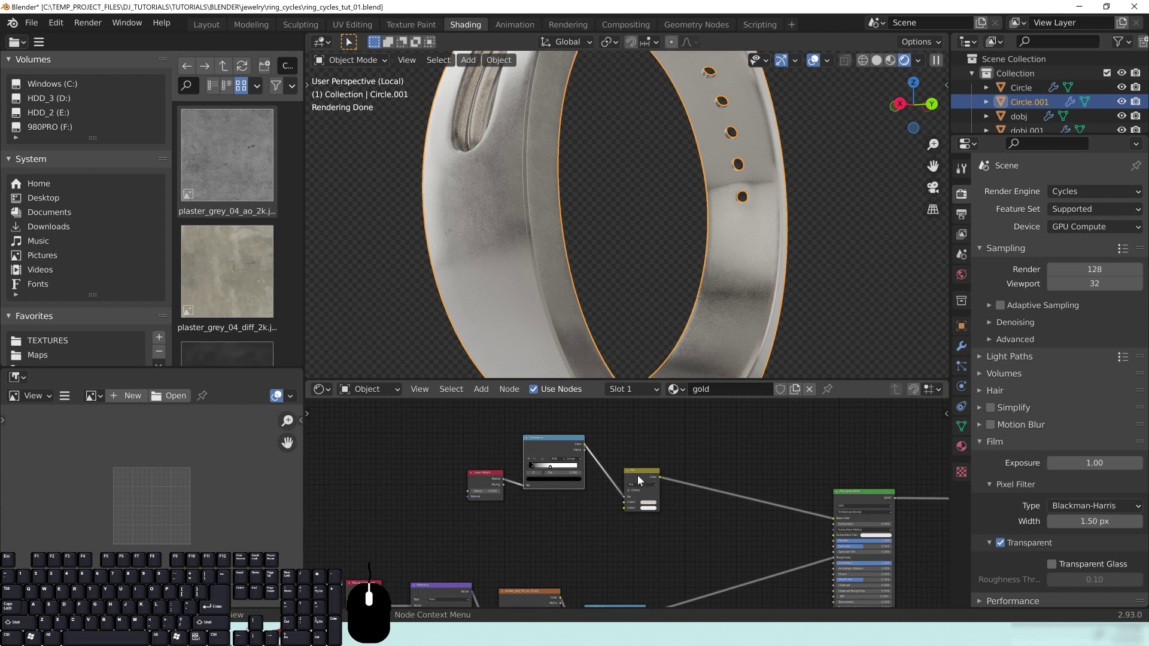
pyautogui.moveTo(637, 477); pyautogui.dragTo(652, 460)
pyautogui.moveTo(484, 477); pyautogui.dragTo(488, 449)
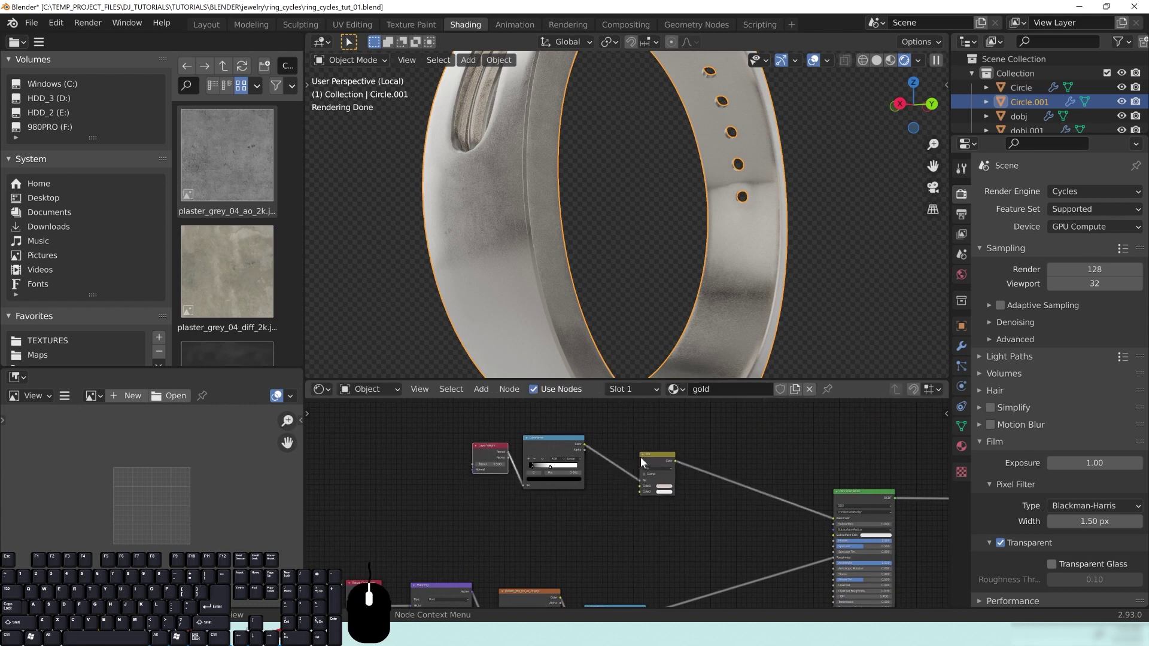
pyautogui.moveTo(651, 457); pyautogui.dragTo(640, 454)
# Step: Examine the ring's edges and surface reflections from several angles in the rendered view
pyautogui.moveTo(547, 245); pyautogui.dragTo(562, 242, button='middle')
pyautogui.moveTo(702, 518); pyautogui.dragTo(691, 410, button='middle')
pyautogui.scroll(2, 681, 478)
pyautogui.moveTo(639, 437); pyautogui.dragTo(657, 504, button='middle')
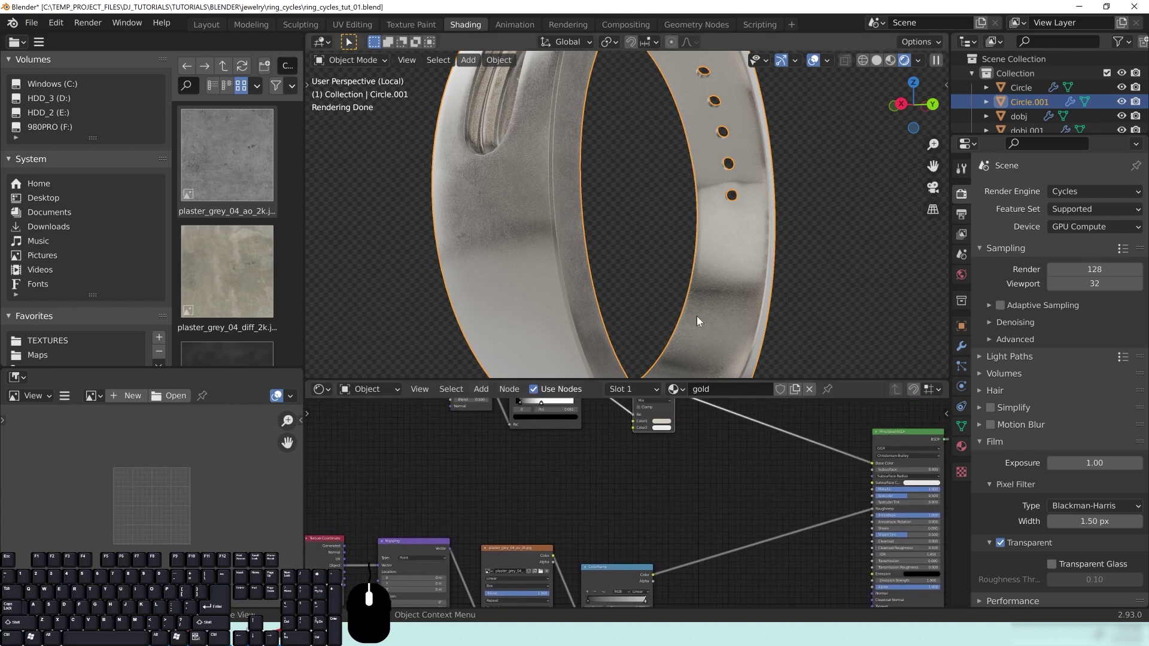
pyautogui.scroll(-1, 623, 231)
pyautogui.moveTo(607, 206); pyautogui.dragTo(623, 285, button='middle')
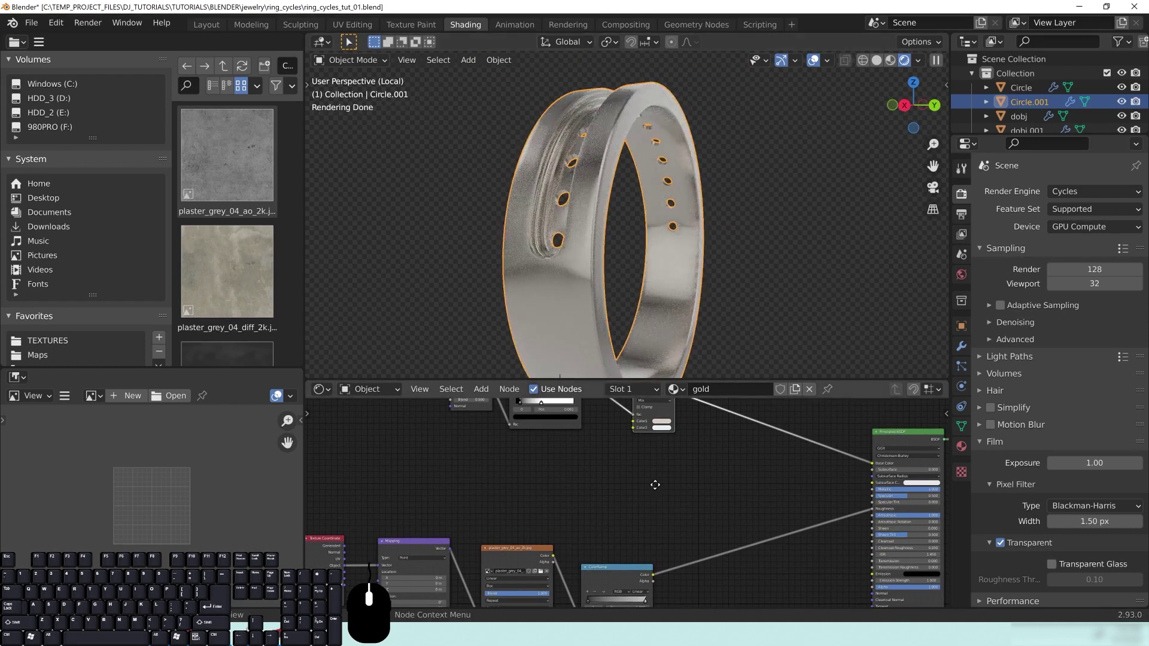
pyautogui.moveTo(655, 484); pyautogui.dragTo(656, 490, button='middle')
pyautogui.moveTo(607, 233)
pyautogui.mouseDown(button='middle')
pyautogui.moveTo(654, 240)
pyautogui.moveTo(590, 236)
pyautogui.mouseUp(button='middle')
pyautogui.moveTo(674, 213)
pyautogui.mouseDown(button='middle')
pyautogui.moveTo(705, 299)
pyautogui.moveTo(669, 282)
pyautogui.moveTo(693, 294)
pyautogui.moveTo(680, 264)
pyautogui.mouseUp(button='middle')
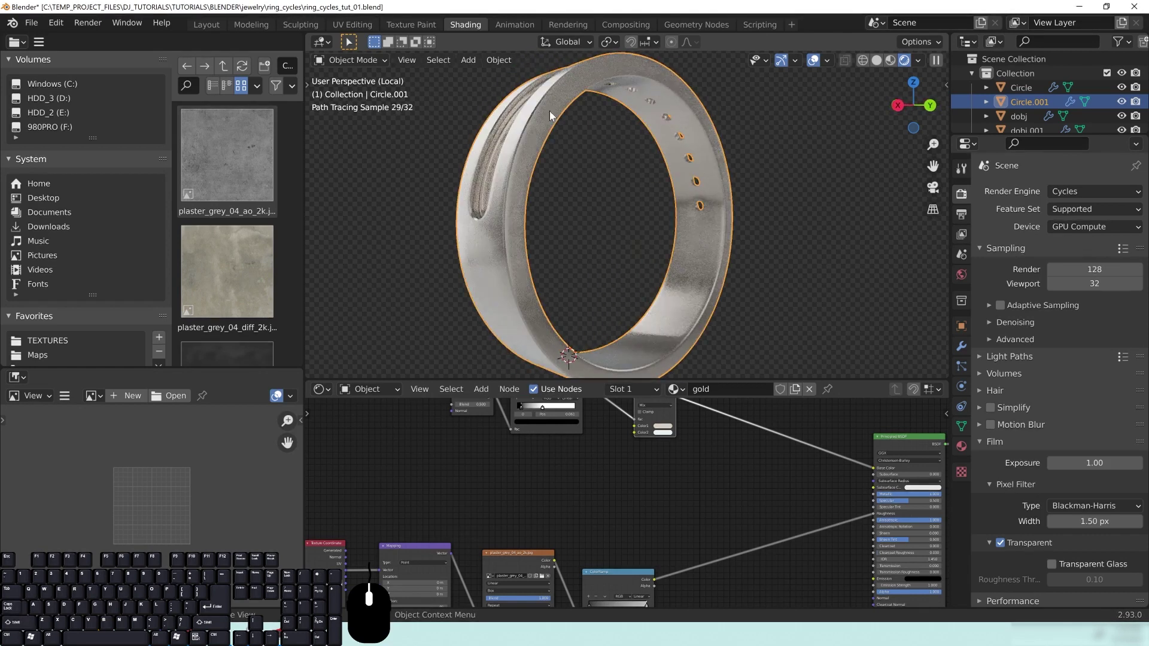
pyautogui.moveTo(797, 506); pyautogui.dragTo(666, 487, button='middle')
pyautogui.moveTo(565, 363)
pyautogui.mouseDown(button='middle')
pyautogui.moveTo(610, 247)
pyautogui.moveTo(637, 254)
pyautogui.mouseUp(button='middle')
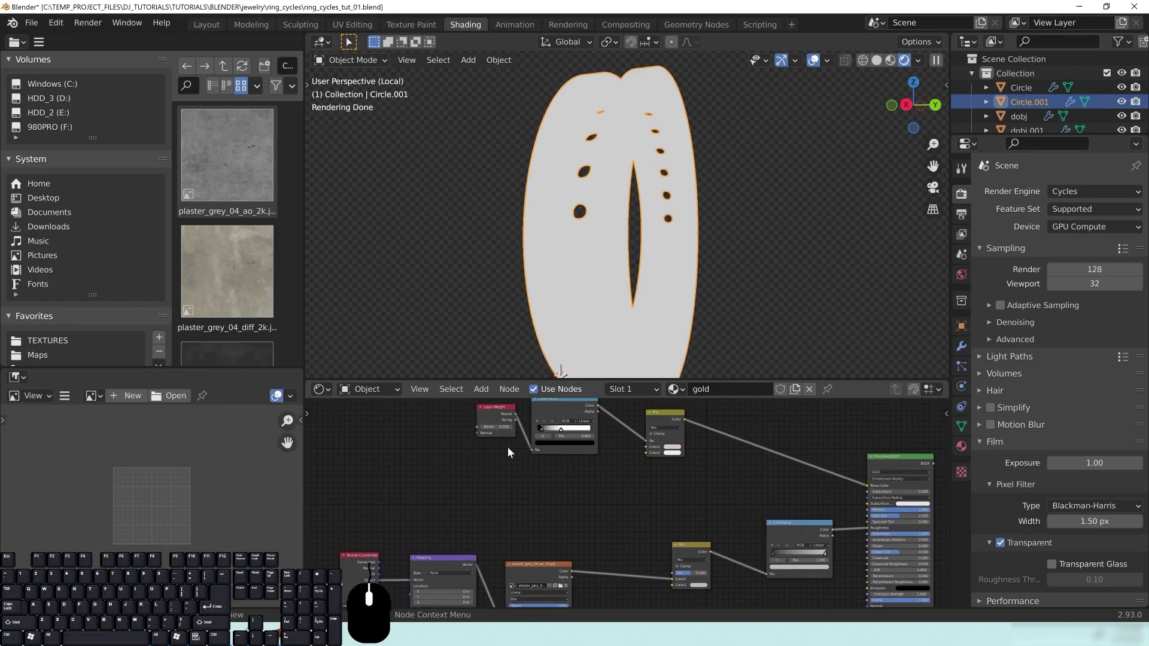
# Step: Duplicate the Layer Weight node and place the copy above the plaster texture node
pyautogui.hotkey('shift', 'd')
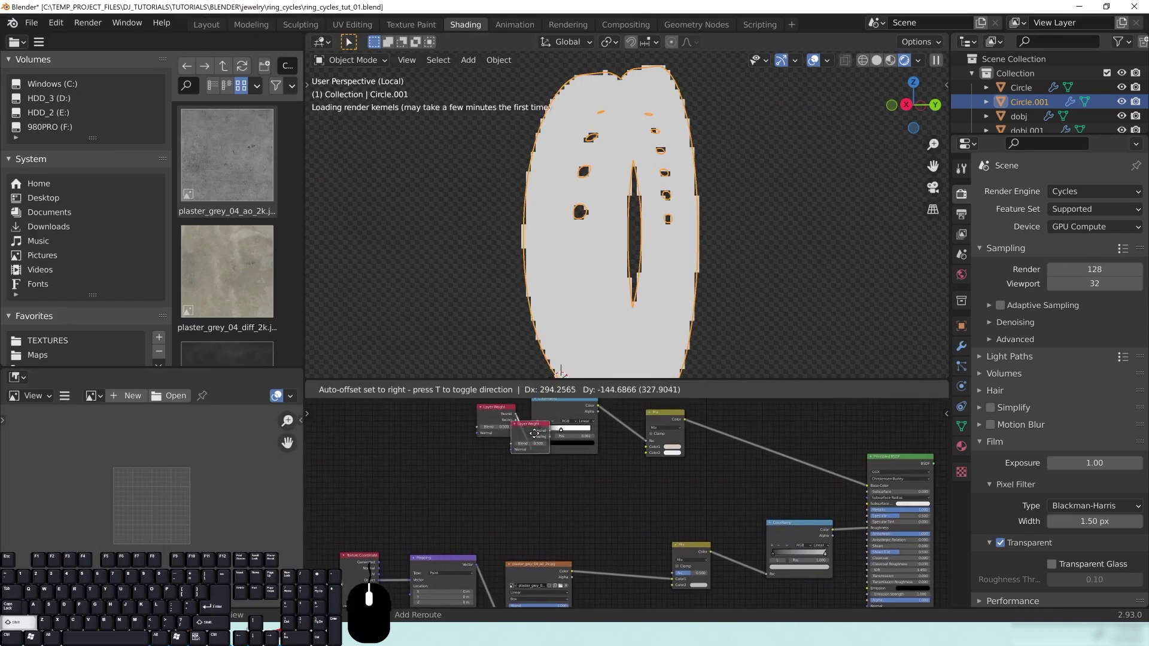
pyautogui.click(573, 506)
pyautogui.scroll(5, 629, 506)
pyautogui.moveTo(637, 504); pyautogui.dragTo(627, 471, button='middle')
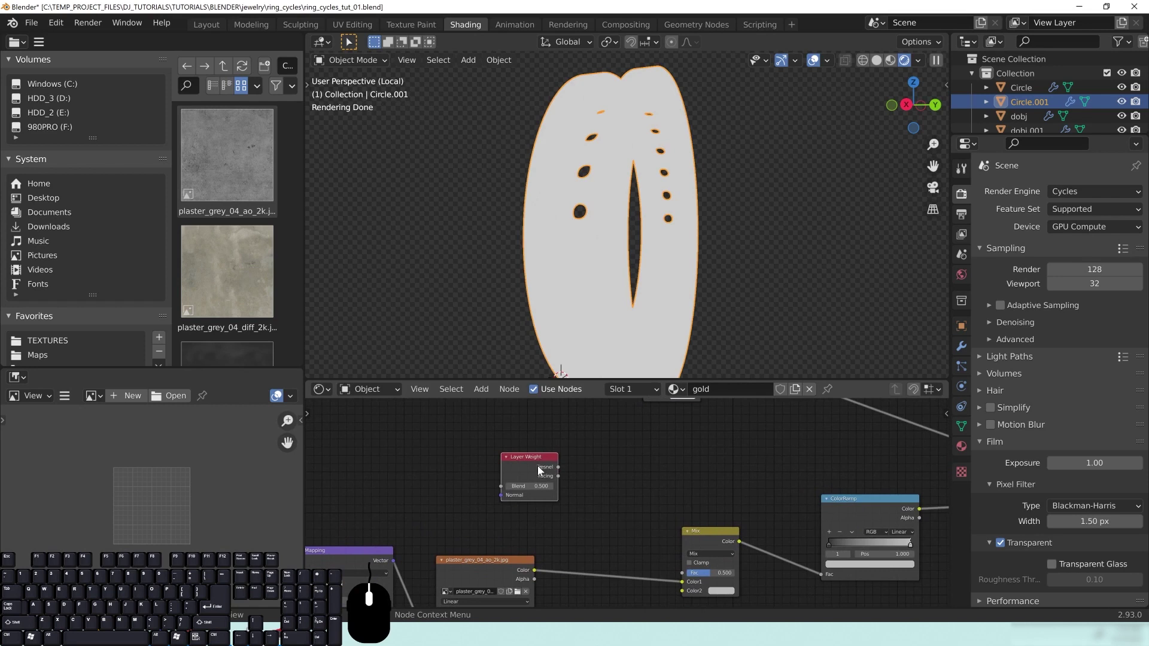
pyautogui.moveTo(537, 465); pyautogui.dragTo(493, 450)
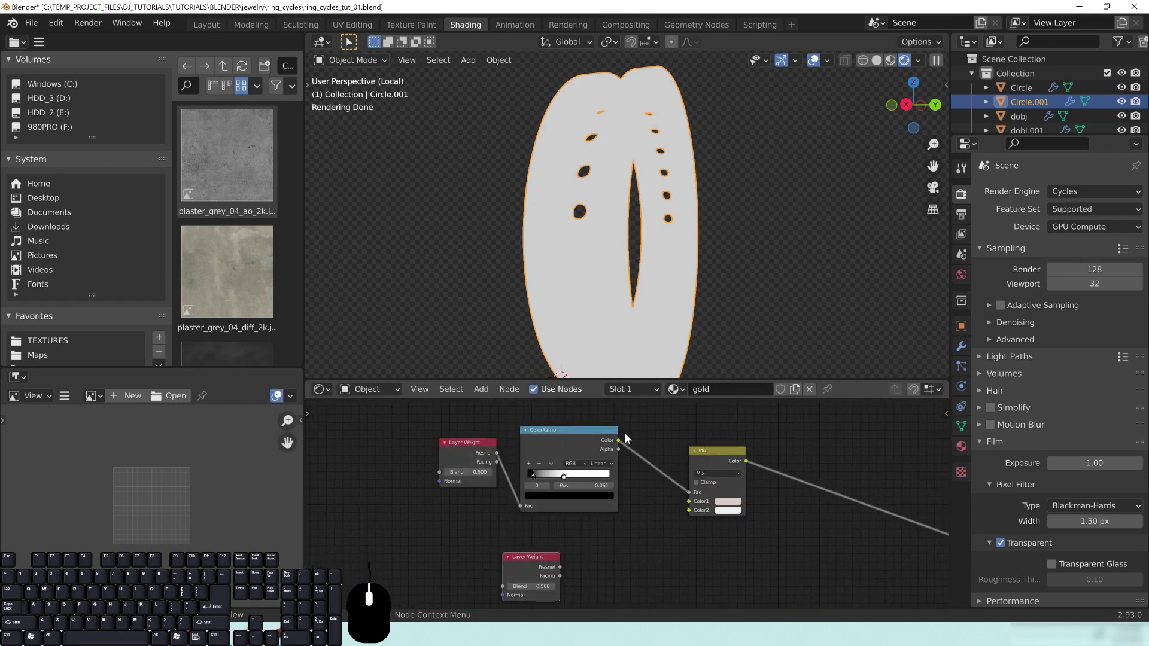
pyautogui.moveTo(562, 475); pyautogui.dragTo(603, 475)
pyautogui.moveTo(494, 458); pyautogui.dragTo(539, 448)
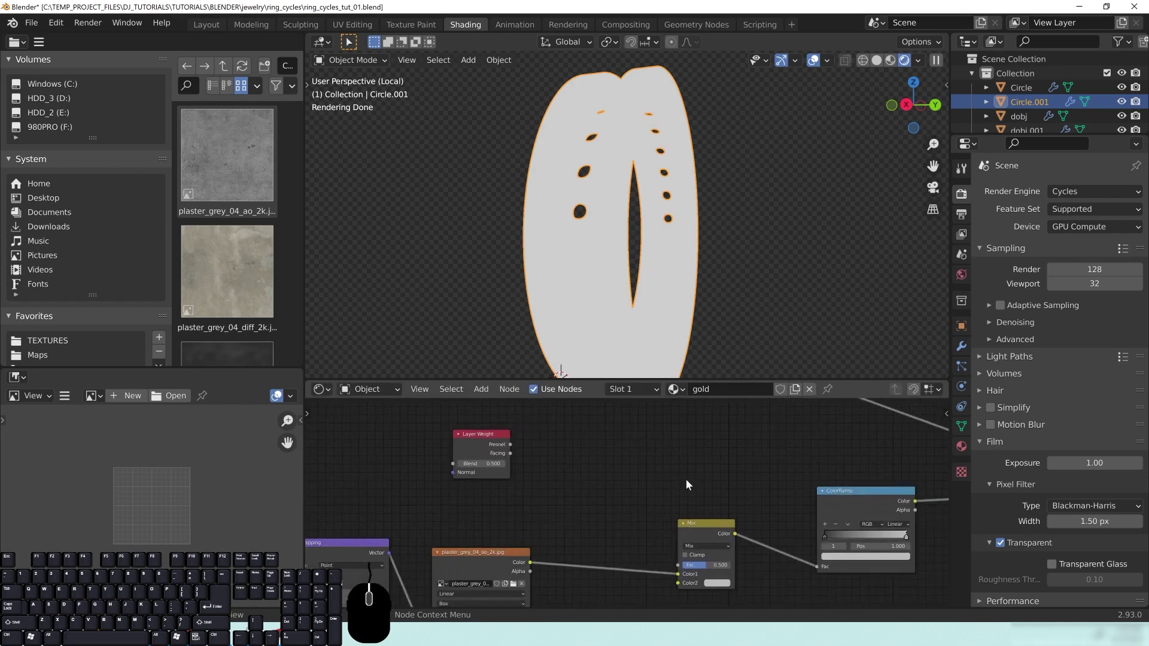
# Step: Add a ColorRamp beside the duplicated Layer Weight, connect Fresnel to its Fac input and preview the ramp on the ring
pyautogui.hotkey('shift', 'a')
pyautogui.moveTo(596, 507)
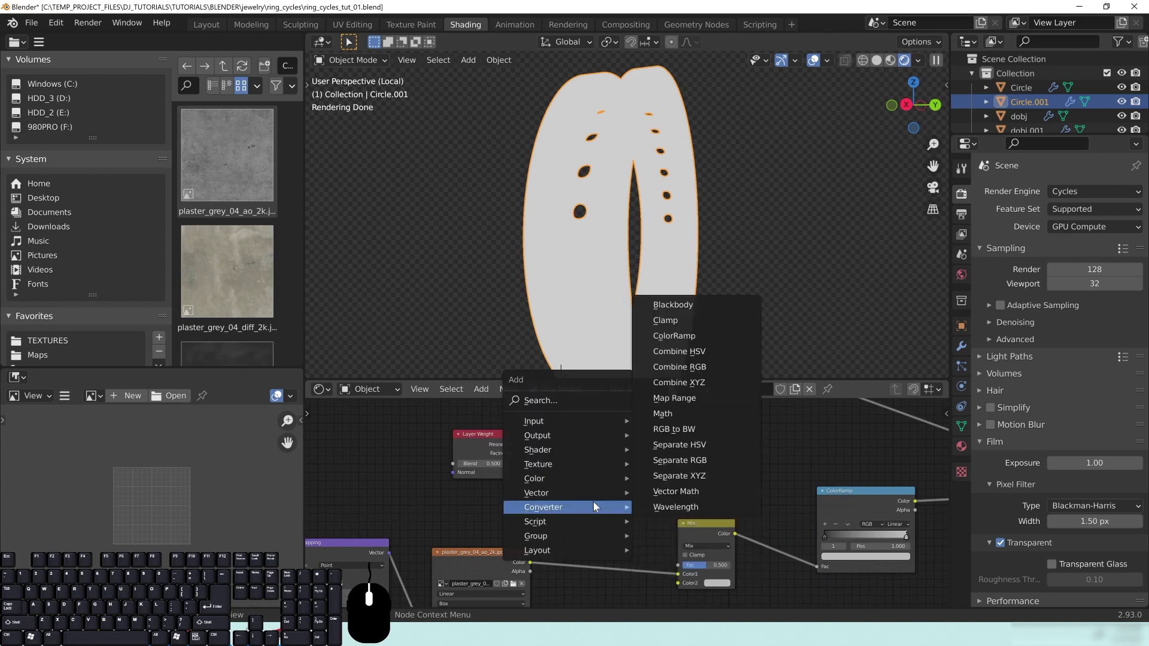
pyautogui.click(716, 336)
pyautogui.click(520, 439)
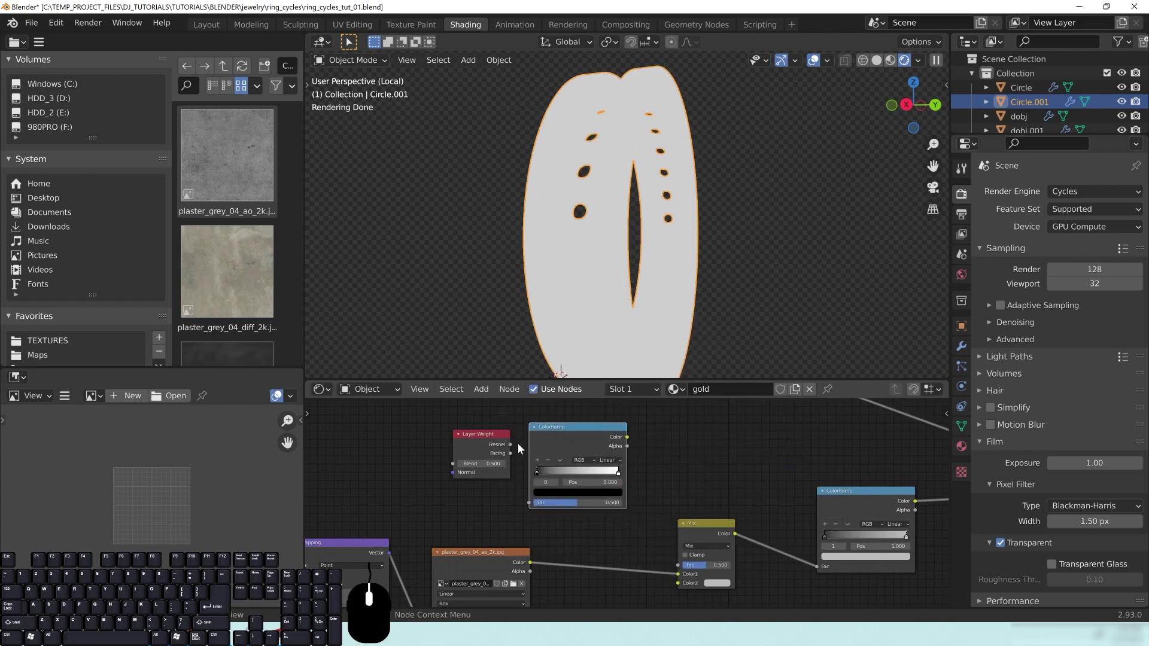
pyautogui.moveTo(514, 444); pyautogui.dragTo(528, 502)
pyautogui.keyDown('ctrl'); pyautogui.keyDown('shift'); pyautogui.click(569, 432); pyautogui.keyUp('shift'); pyautogui.keyUp('ctrl')
pyautogui.moveTo(618, 448); pyautogui.dragTo(627, 450)
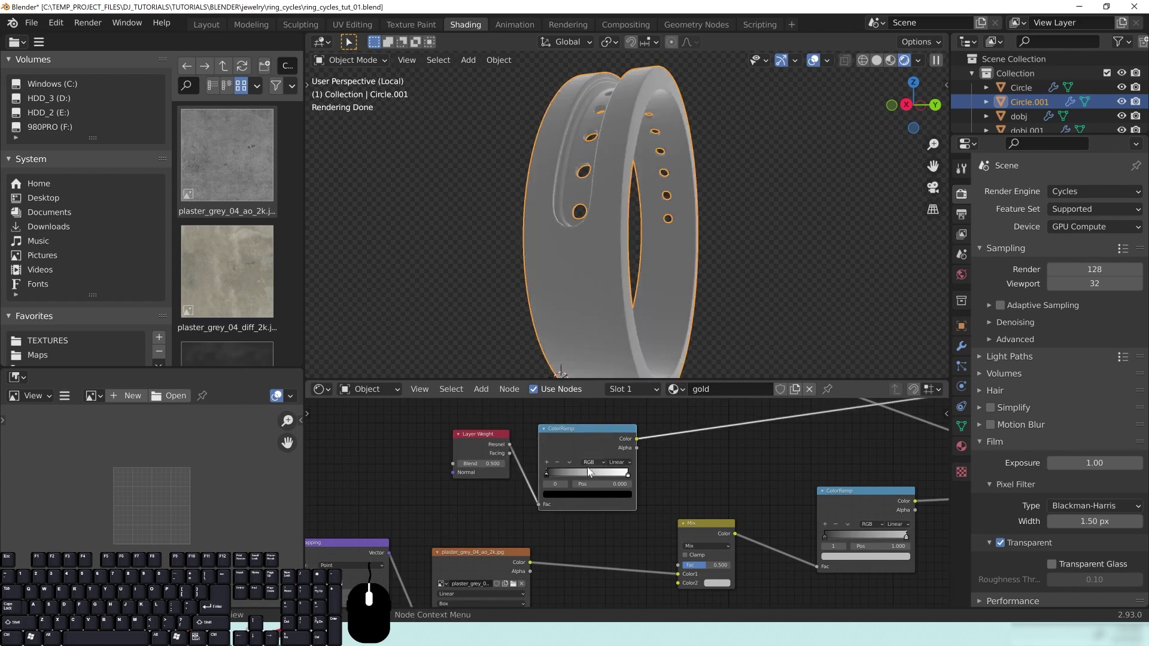
# Step: Inspect the previewed Fresnel mask along the ring's edges, both close up and from several angles
pyautogui.moveTo(635, 258); pyautogui.dragTo(657, 236, button='middle')
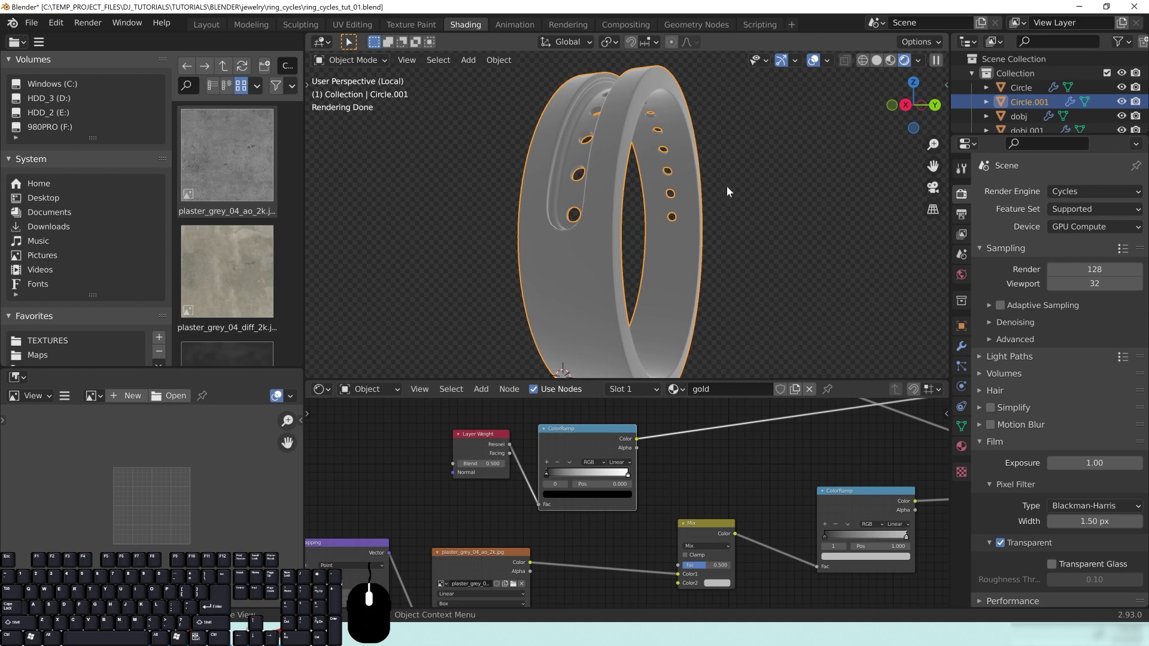
pyautogui.moveTo(669, 254); pyautogui.dragTo(648, 226, button='middle')
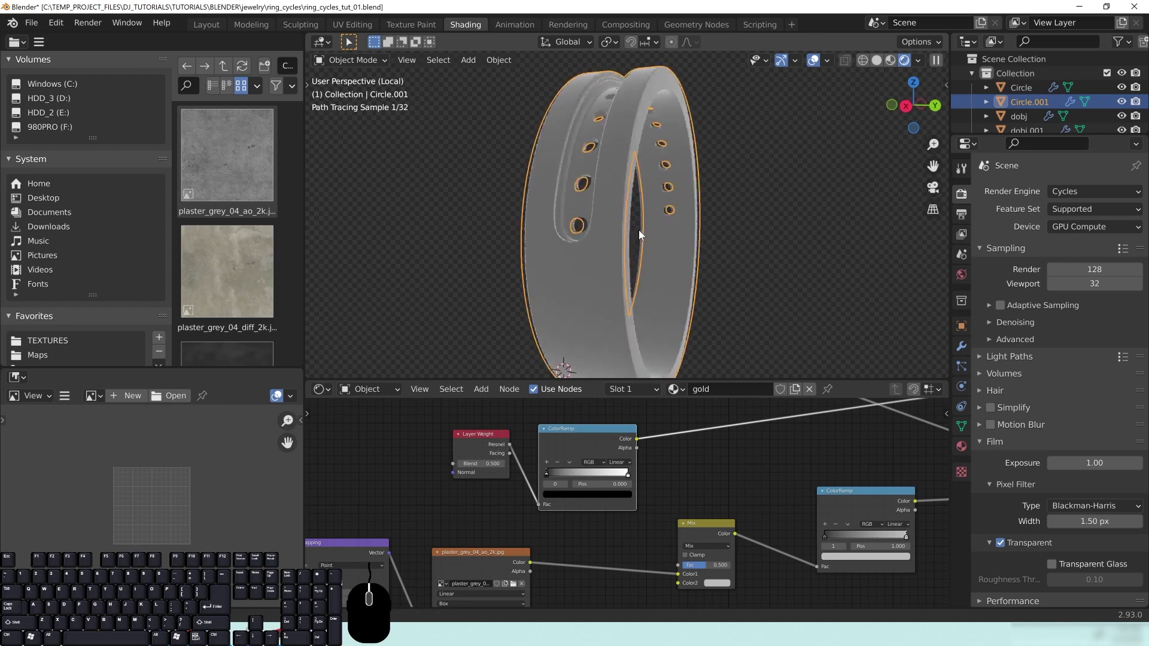
pyautogui.moveTo(631, 79); pyautogui.dragTo(672, 208, button='middle')
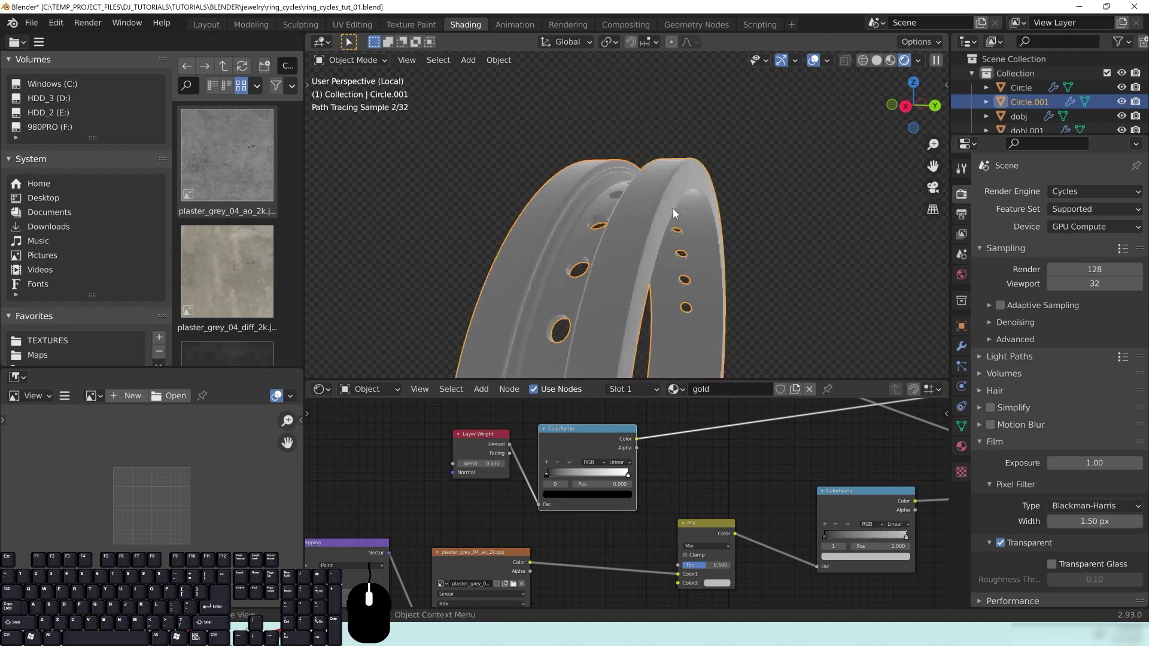
pyautogui.scroll(5, 672, 209)
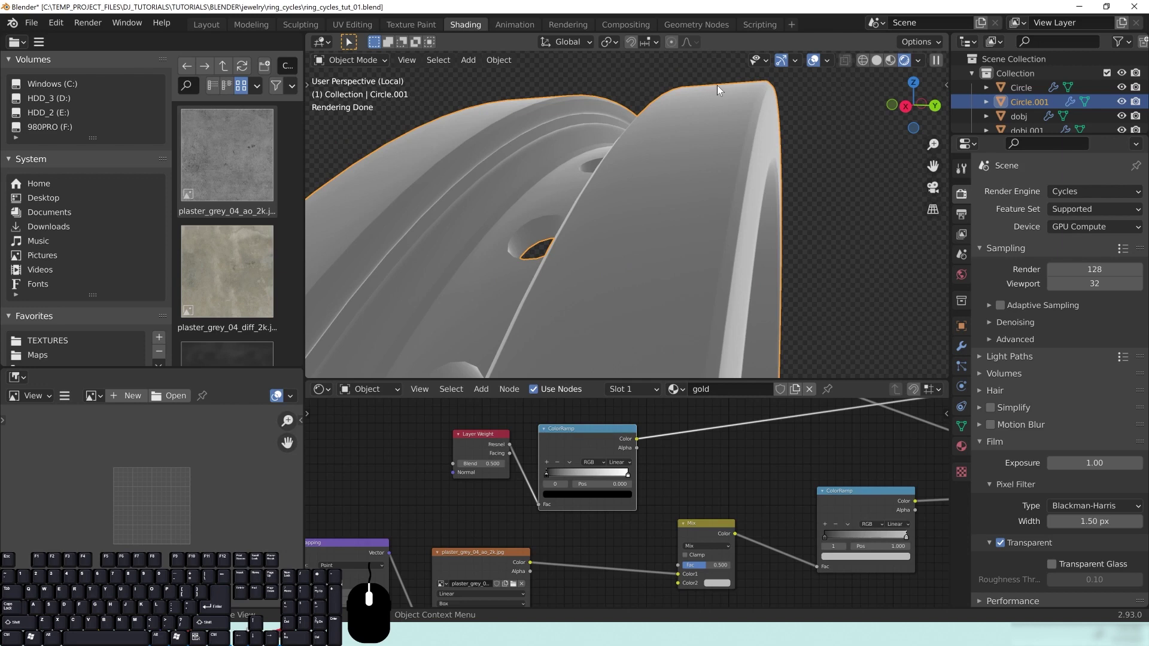
pyautogui.scroll(-6, 713, 85)
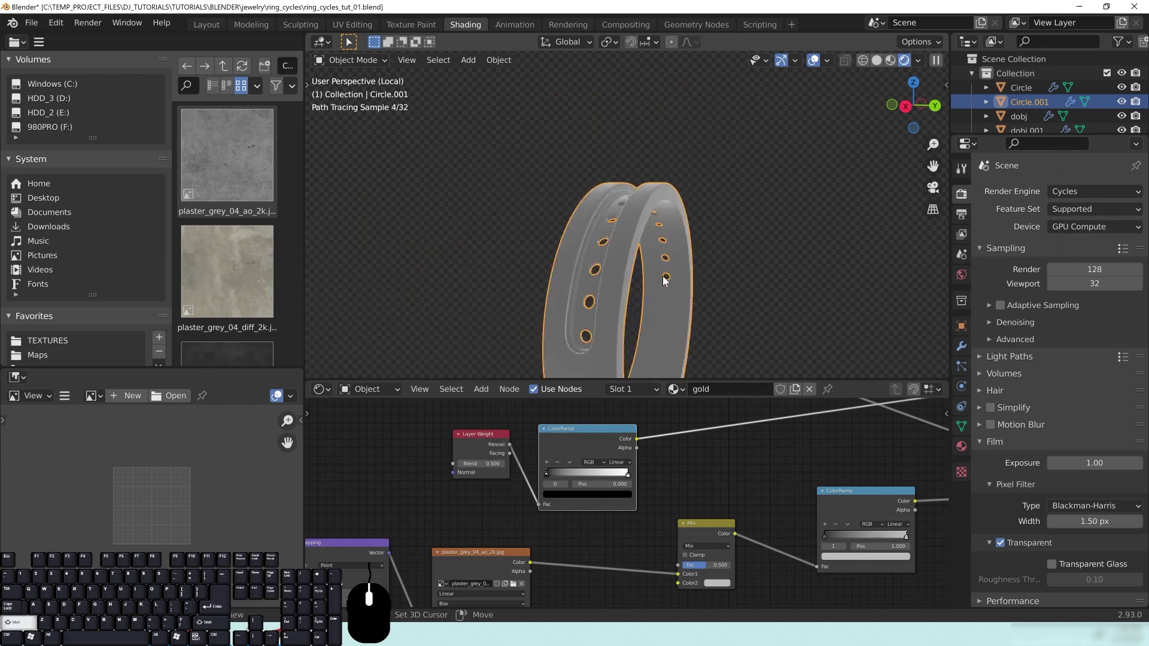
pyautogui.scroll(2, 649, 237)
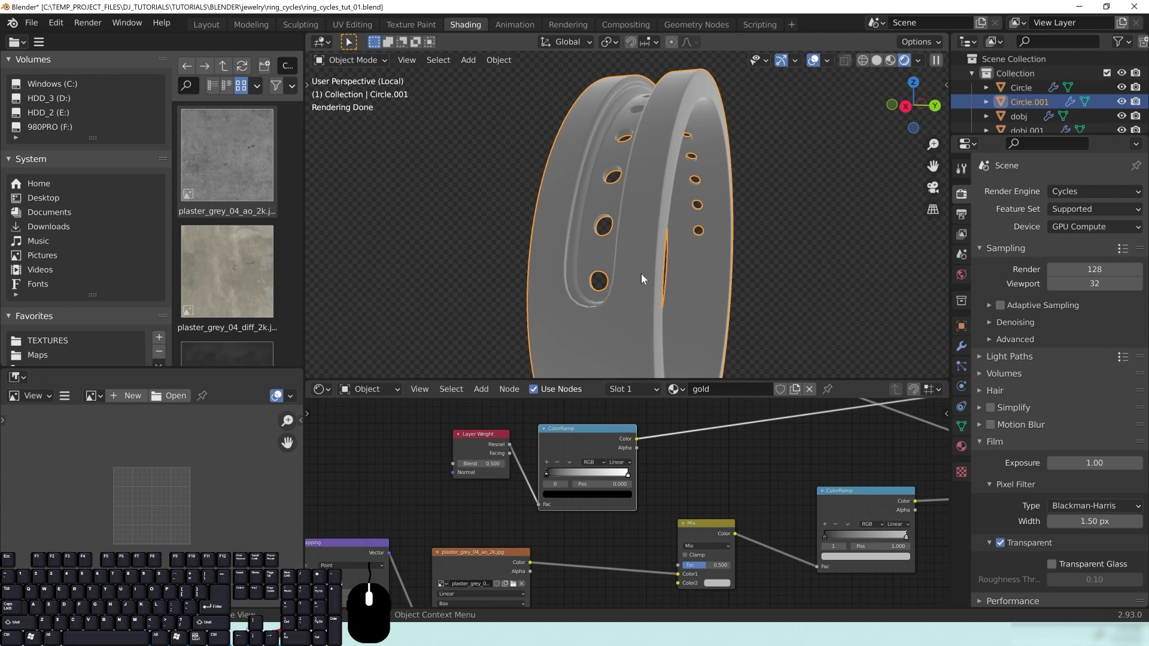
# Step: Flip the new ColorRamp's gradient to run from white to black and nudge the node closer to the Layer Weight
pyautogui.moveTo(683, 490); pyautogui.dragTo(646, 458, button='middle')
pyautogui.moveTo(528, 450)
pyautogui.mouseDown()
pyautogui.moveTo(543, 452)
pyautogui.moveTo(531, 454)
pyautogui.mouseUp()
pyautogui.hotkey('ctrl', 'z')
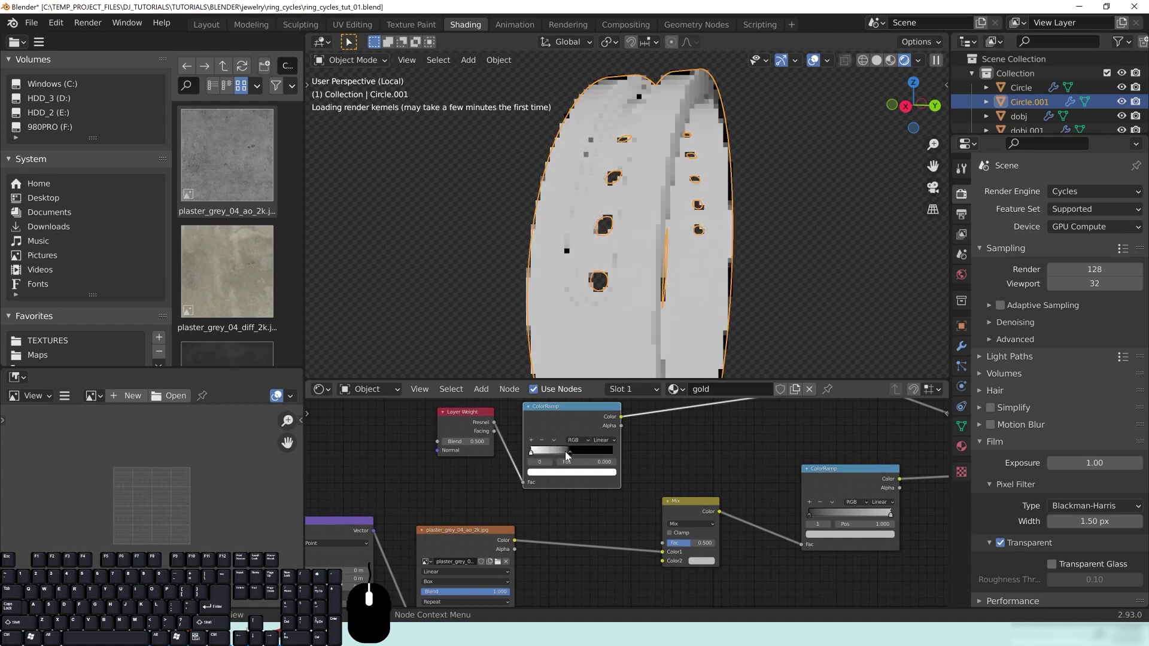
pyautogui.moveTo(570, 413); pyautogui.dragTo(561, 417)
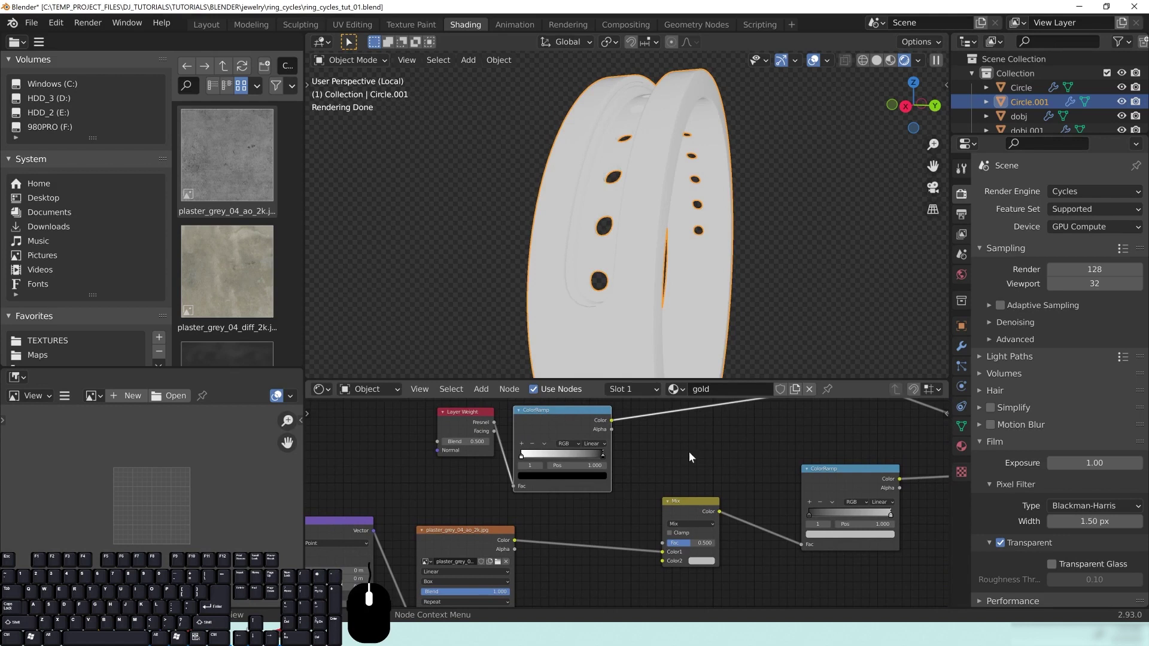
# Step: Connect the flipped ColorRamp's Color output to Color2 of the roughness Mix node and preview the Mix result on the ring
pyautogui.moveTo(670, 430); pyautogui.dragTo(636, 417, button='middle')
pyautogui.moveTo(577, 407); pyautogui.dragTo(624, 545)
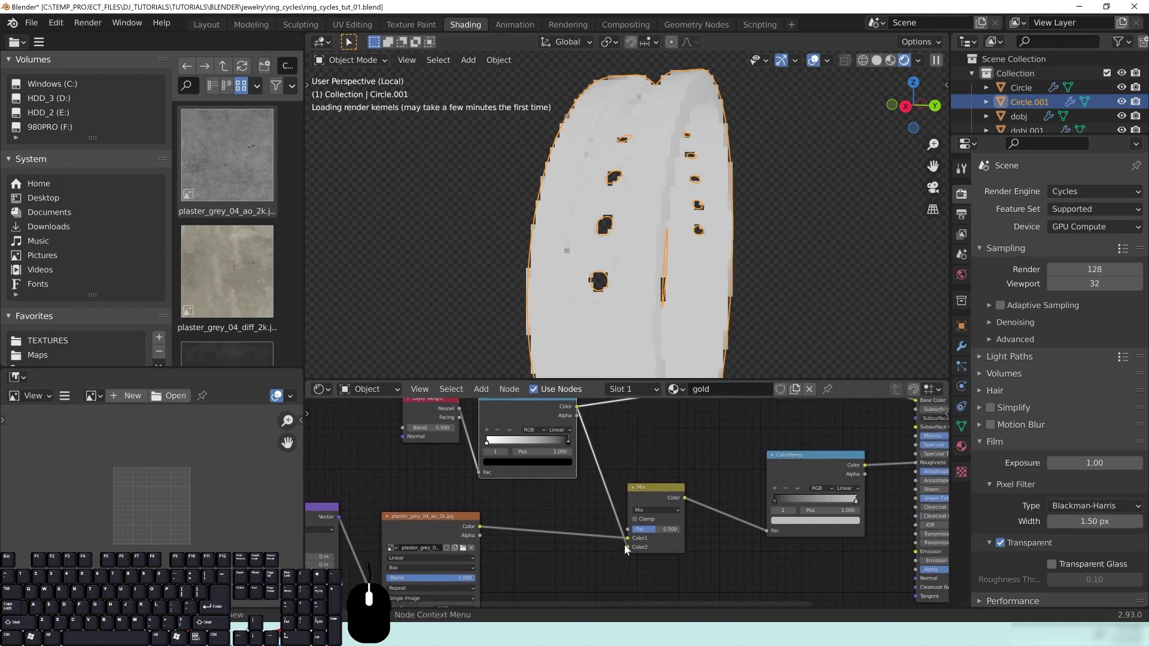
pyautogui.moveTo(646, 490); pyautogui.dragTo(656, 468)
pyautogui.scroll(4, 687, 472)
pyautogui.moveTo(729, 503)
pyautogui.mouseDown(button='middle')
pyautogui.moveTo(687, 472)
pyautogui.moveTo(694, 444)
pyautogui.moveTo(715, 516)
pyautogui.mouseUp(button='middle')
pyautogui.keyDown('ctrl'); pyautogui.keyDown('shift'); pyautogui.click(650, 510); pyautogui.keyUp('shift'); pyautogui.keyUp('ctrl')
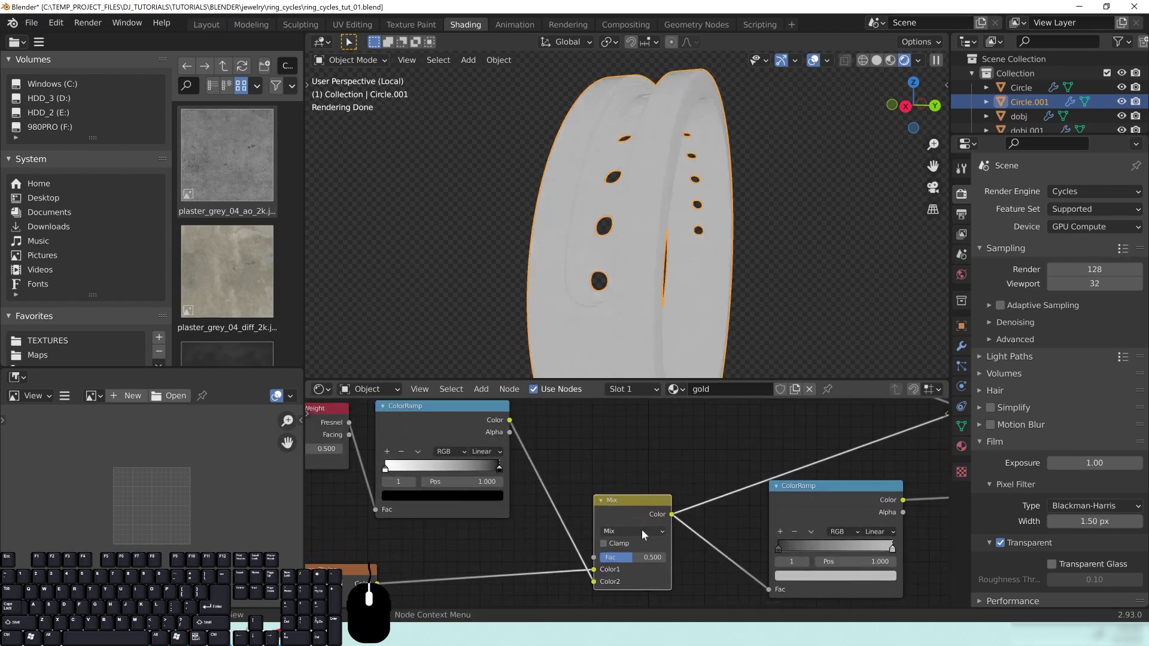
# Step: Set the roughness Mix node's blending mode to Multiply and its factor to 1.000
pyautogui.click(642, 530)
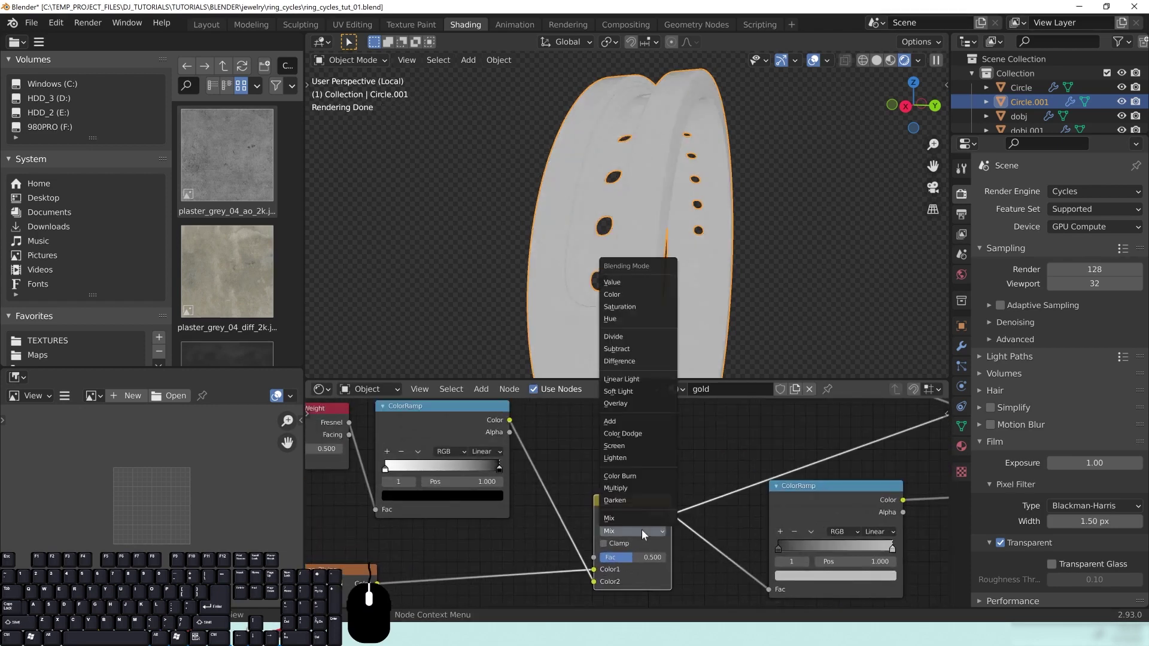
pyautogui.click(630, 487)
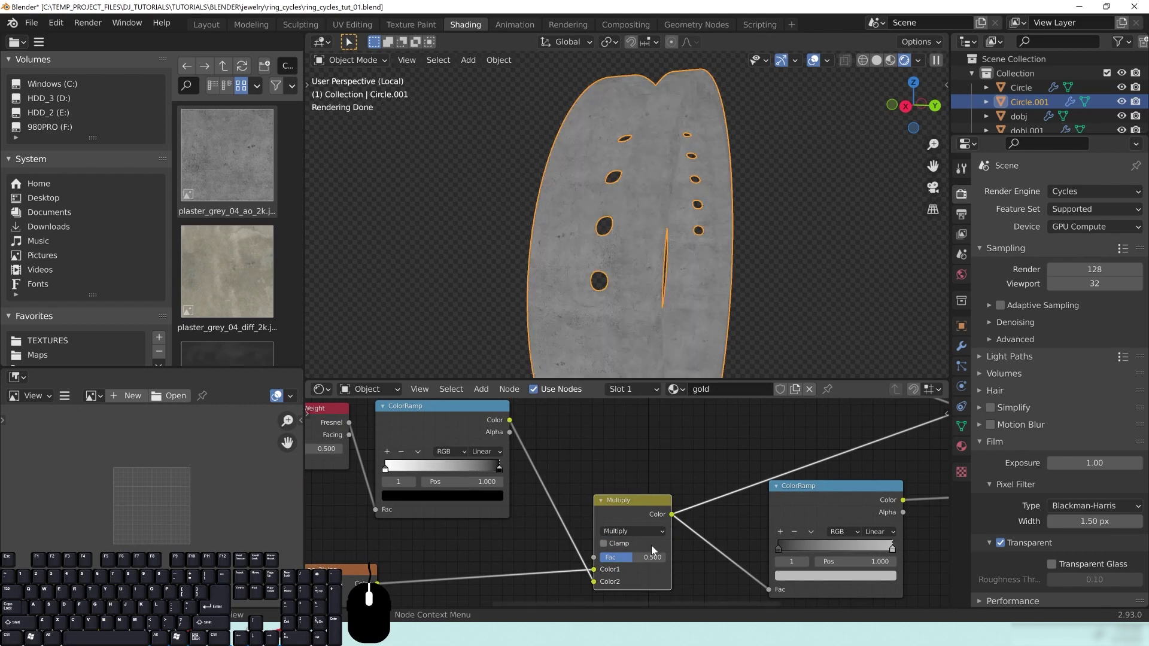
pyautogui.moveTo(629, 558); pyautogui.dragTo(666, 558)
# Step: Compare the Multiply effect on the ring's edges up close by setting the factor to 0.000 and back to 1.000
pyautogui.keyDown('shift'); pyautogui.moveTo(722, 125); pyautogui.dragTo(719, 235, button='middle'); pyautogui.keyUp('shift')
pyautogui.scroll(6, 717, 239)
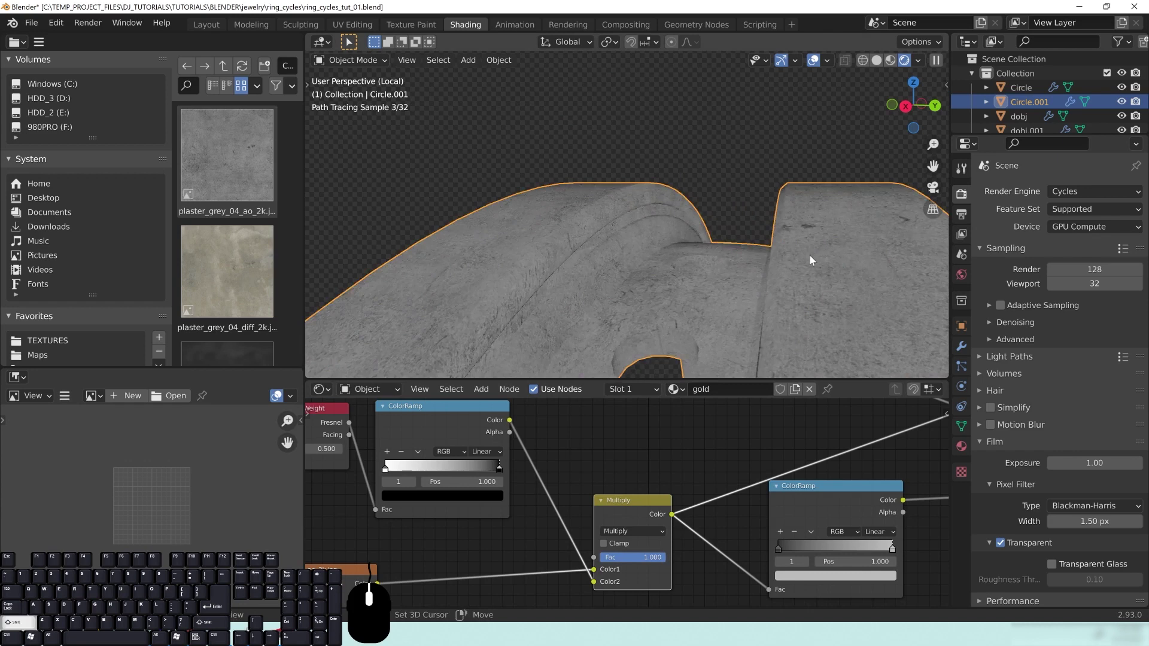
pyautogui.keyDown('shift'); pyautogui.moveTo(810, 257); pyautogui.dragTo(745, 244, button='middle'); pyautogui.keyUp('shift')
pyautogui.moveTo(660, 558); pyautogui.dragTo(583, 558)
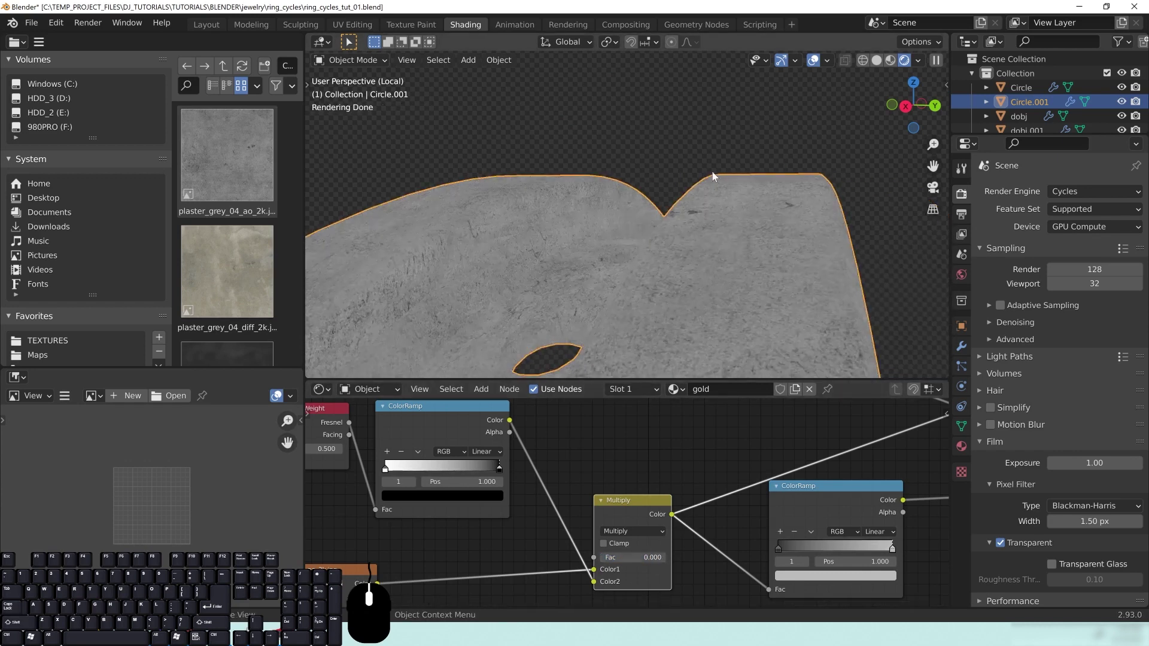
pyautogui.moveTo(611, 557); pyautogui.dragTo(679, 556)
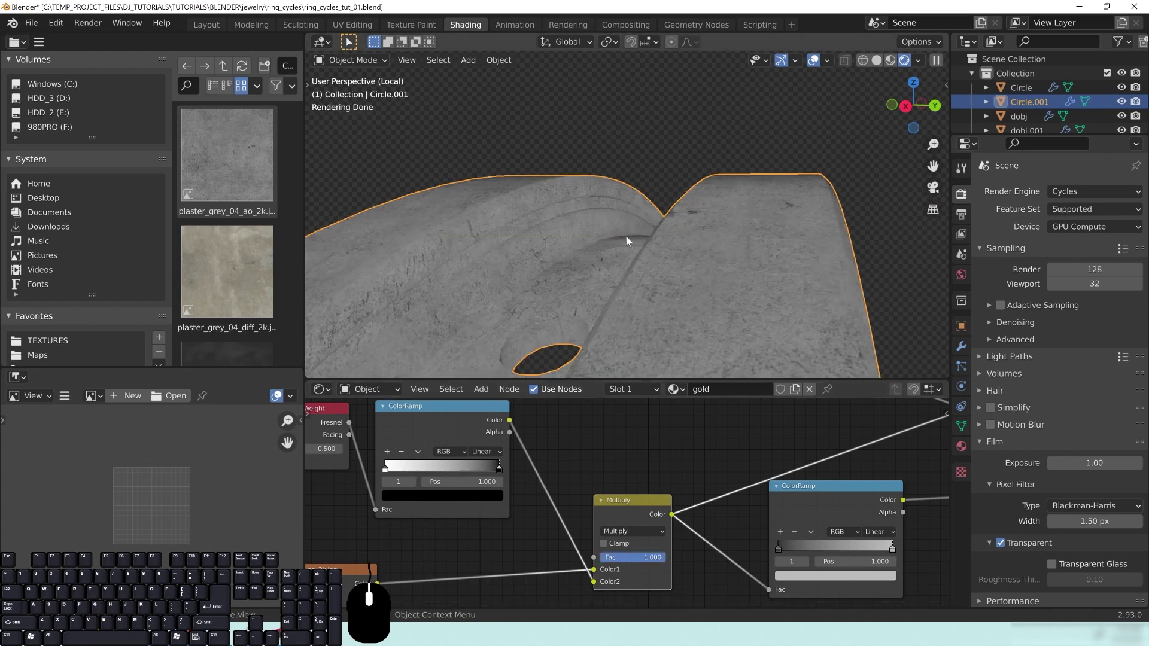
# Step: Examine the multiplied plaster and Fresnel mask over the whole ring from several angles
pyautogui.scroll(-8, 626, 235)
pyautogui.keyDown('shift'); pyautogui.moveTo(718, 217); pyautogui.dragTo(706, 170, button='middle'); pyautogui.keyUp('shift')
pyautogui.moveTo(687, 118); pyautogui.dragTo(695, 115, button='middle')
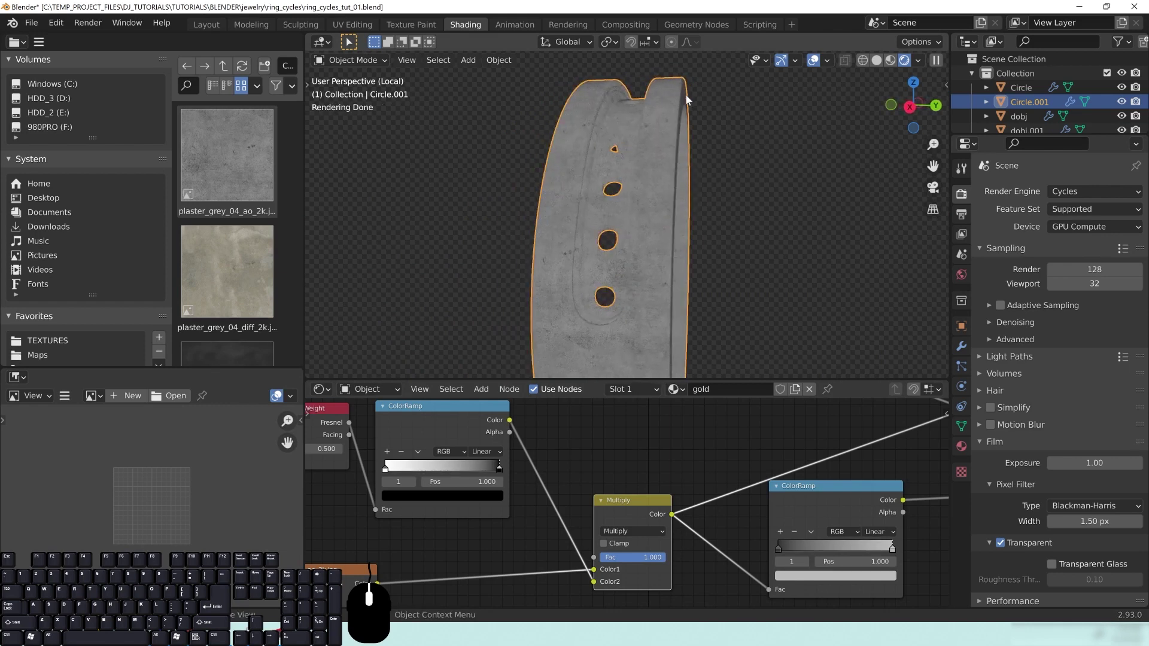
pyautogui.moveTo(734, 225)
pyautogui.mouseDown(button='middle')
pyautogui.moveTo(676, 220)
pyautogui.moveTo(726, 222)
pyautogui.mouseUp(button='middle')
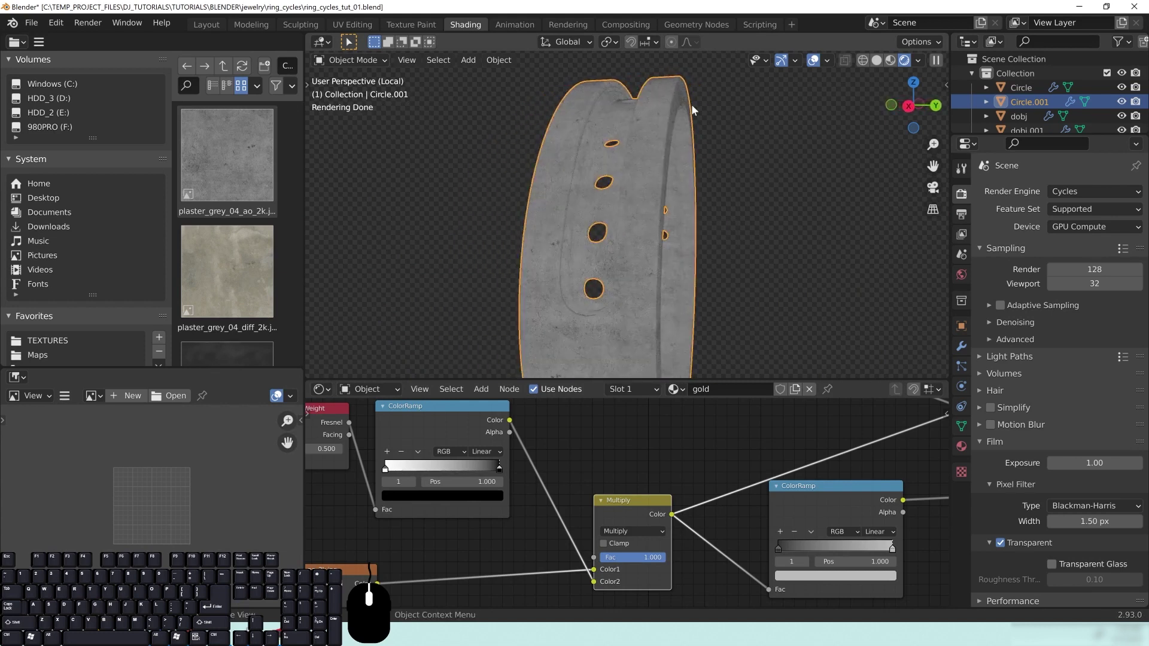
pyautogui.moveTo(655, 256); pyautogui.dragTo(733, 215, button='middle')
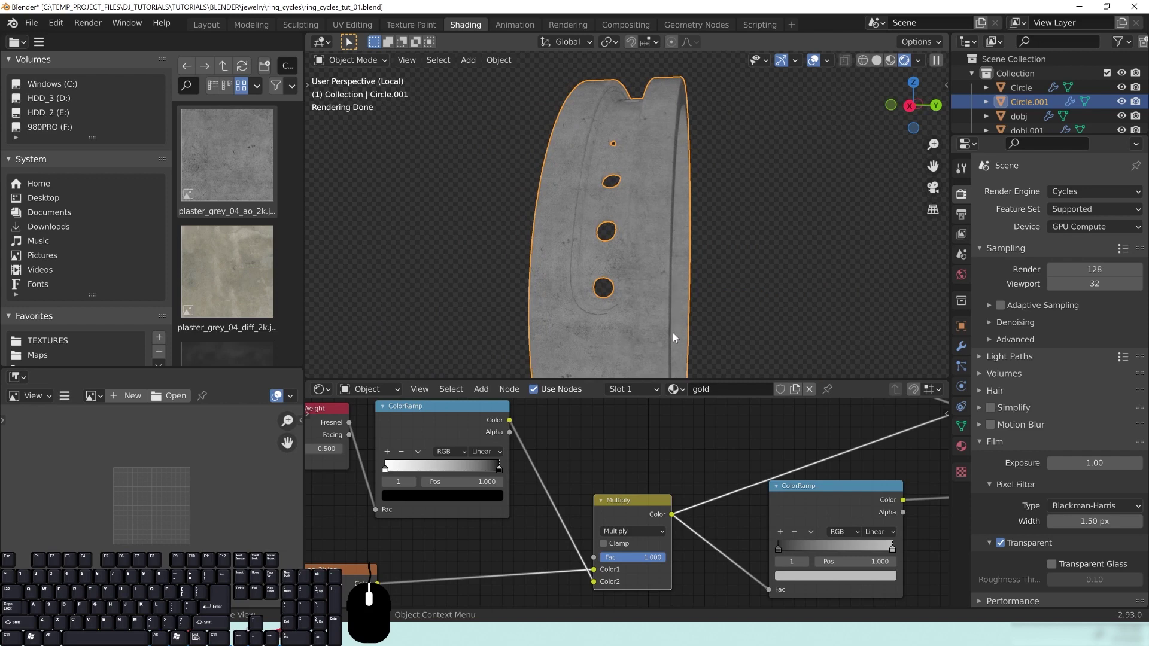
pyautogui.moveTo(688, 307); pyautogui.dragTo(630, 308, button='middle')
pyautogui.moveTo(675, 303)
pyautogui.mouseDown(button='middle')
pyautogui.moveTo(736, 299)
pyautogui.moveTo(662, 302)
pyautogui.mouseUp(button='middle')
pyautogui.moveTo(730, 518); pyautogui.dragTo(518, 503, button='middle')
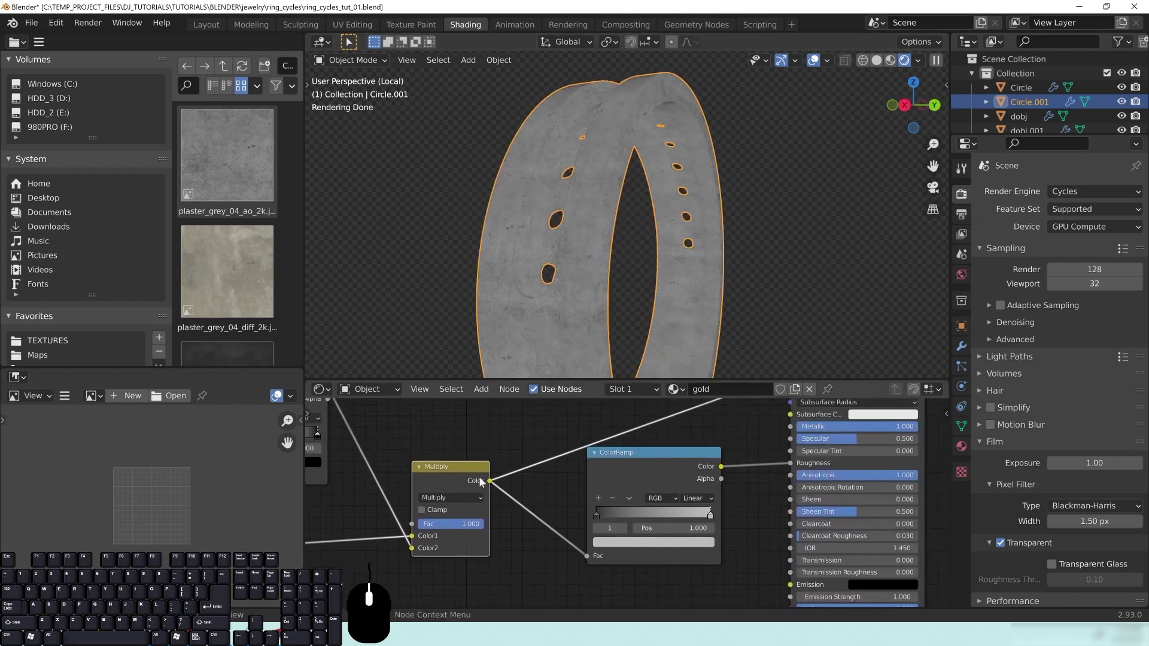
# Step: Feed the Multiply node's Color into the roughness ColorRamp's Fac input and preview the Principled BSDF on the ring
pyautogui.moveTo(446, 477); pyautogui.dragTo(411, 473)
pyautogui.moveTo(551, 522); pyautogui.dragTo(587, 556)
pyautogui.moveTo(567, 503); pyautogui.dragTo(463, 526, button='middle')
pyautogui.moveTo(818, 401); pyautogui.dragTo(689, 480, button='middle')
pyautogui.keyDown('ctrl'); pyautogui.keyDown('shift'); pyautogui.click(648, 429); pyautogui.keyUp('shift'); pyautogui.keyUp('ctrl')
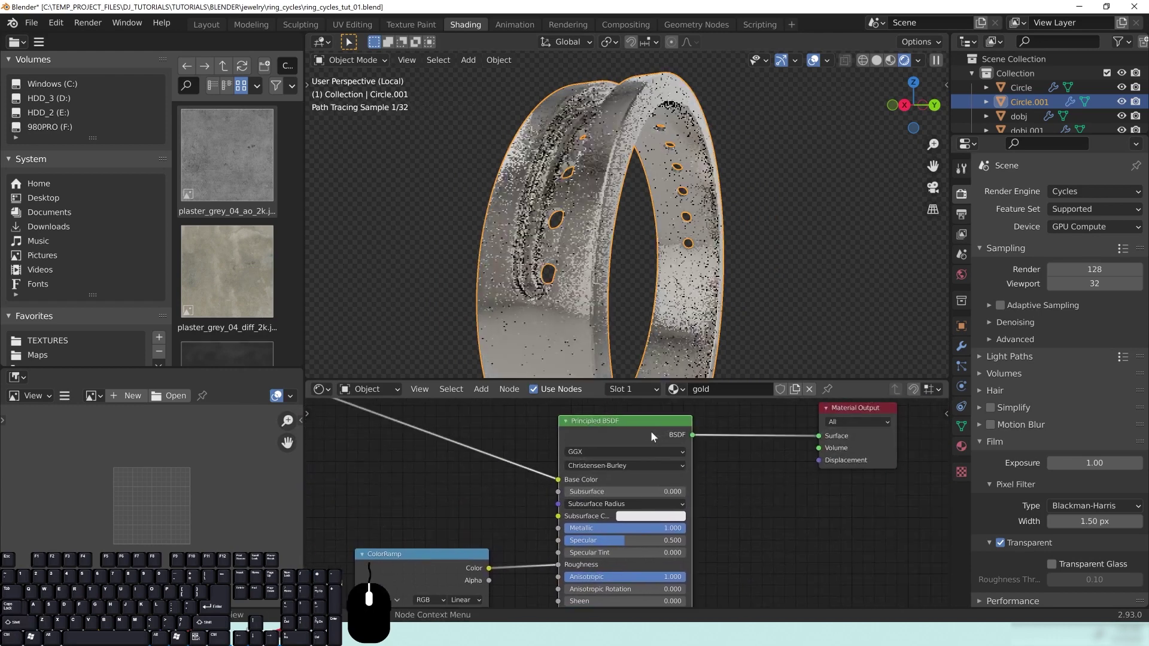
# Step: Examine the metal ring with the multiplied roughness up close and as a whole
pyautogui.moveTo(605, 243); pyautogui.dragTo(654, 237, button='middle')
pyautogui.moveTo(742, 221); pyautogui.dragTo(706, 215, button='middle')
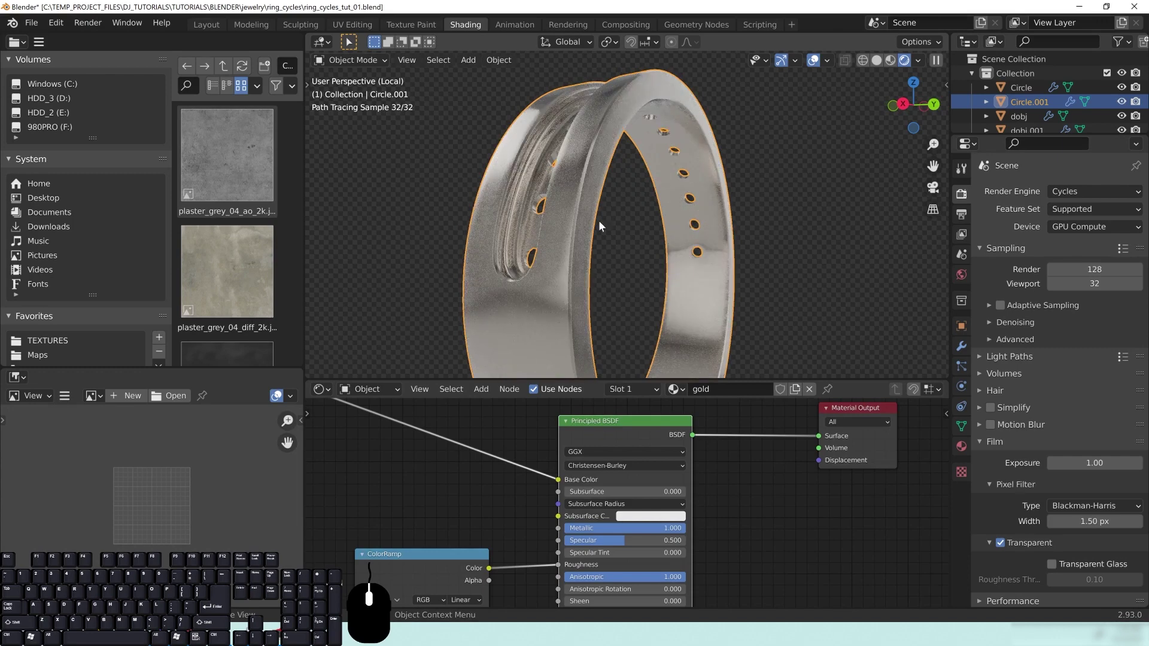
pyautogui.keyDown('shift'); pyautogui.moveTo(585, 326); pyautogui.dragTo(600, 278, button='middle'); pyautogui.keyUp('shift')
pyautogui.moveTo(577, 160); pyautogui.dragTo(640, 198, button='middle')
pyautogui.scroll(-5, 640, 197)
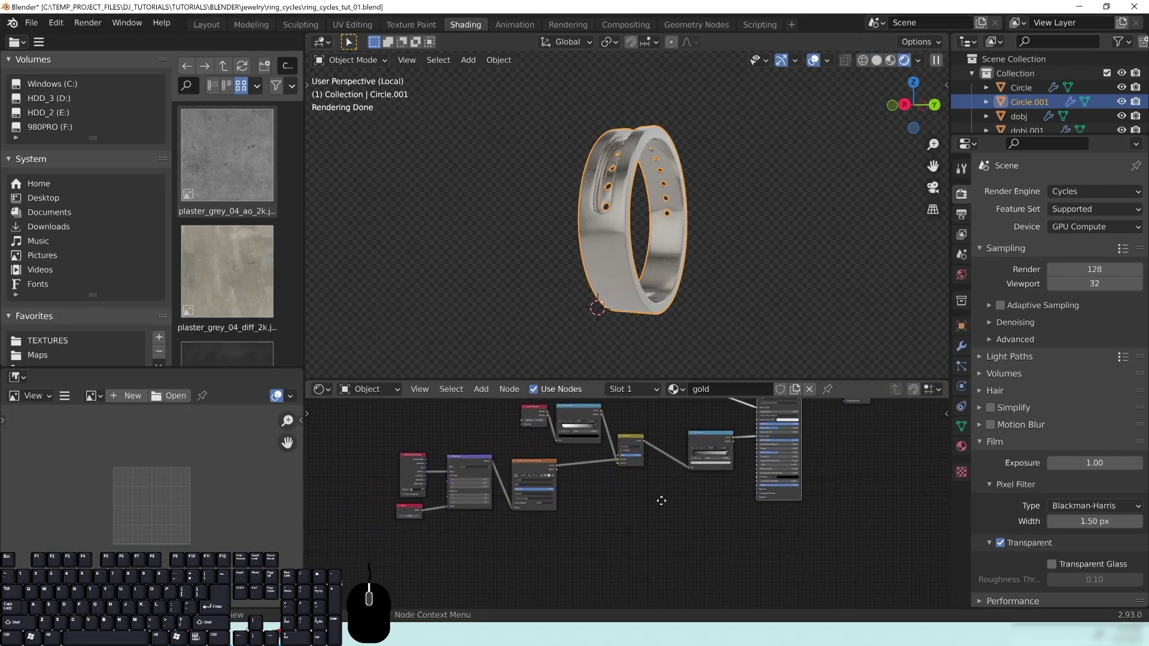
pyautogui.moveTo(661, 501); pyautogui.dragTo(543, 511, button='middle')
pyautogui.scroll(5, 662, 523)
pyautogui.moveTo(676, 523); pyautogui.dragTo(631, 552, button='middle')
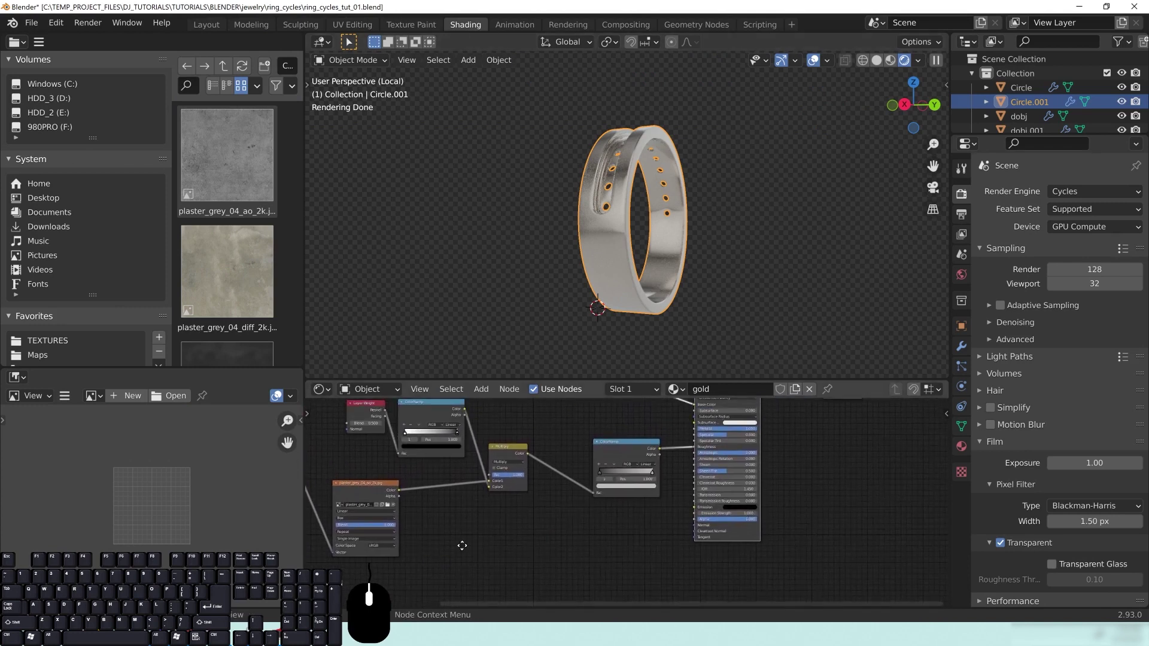
# Step: Tidy the layout of the plaster image texture nodes to make room below the roughness Multiply node
pyautogui.moveTo(461, 544); pyautogui.dragTo(645, 534, button='middle')
pyautogui.moveTo(536, 476); pyautogui.dragTo(531, 452)
pyautogui.scroll(2, 622, 508)
pyautogui.moveTo(656, 501); pyautogui.dragTo(647, 504, button='middle')
pyautogui.moveTo(660, 304); pyautogui.dragTo(605, 275, button='middle')
pyautogui.scroll(2, 598, 300)
pyautogui.moveTo(600, 503); pyautogui.dragTo(680, 488, button='middle')
pyautogui.moveTo(410, 448); pyautogui.dragTo(400, 436)
pyautogui.moveTo(701, 530); pyautogui.dragTo(677, 516, button='middle')
# Step: Add a MixRGB node below the roughness Multiply node and set its blending mode to Linear Light
pyautogui.hotkey('shift', 'a')
pyautogui.moveTo(678, 515)
pyautogui.moveTo(674, 493)
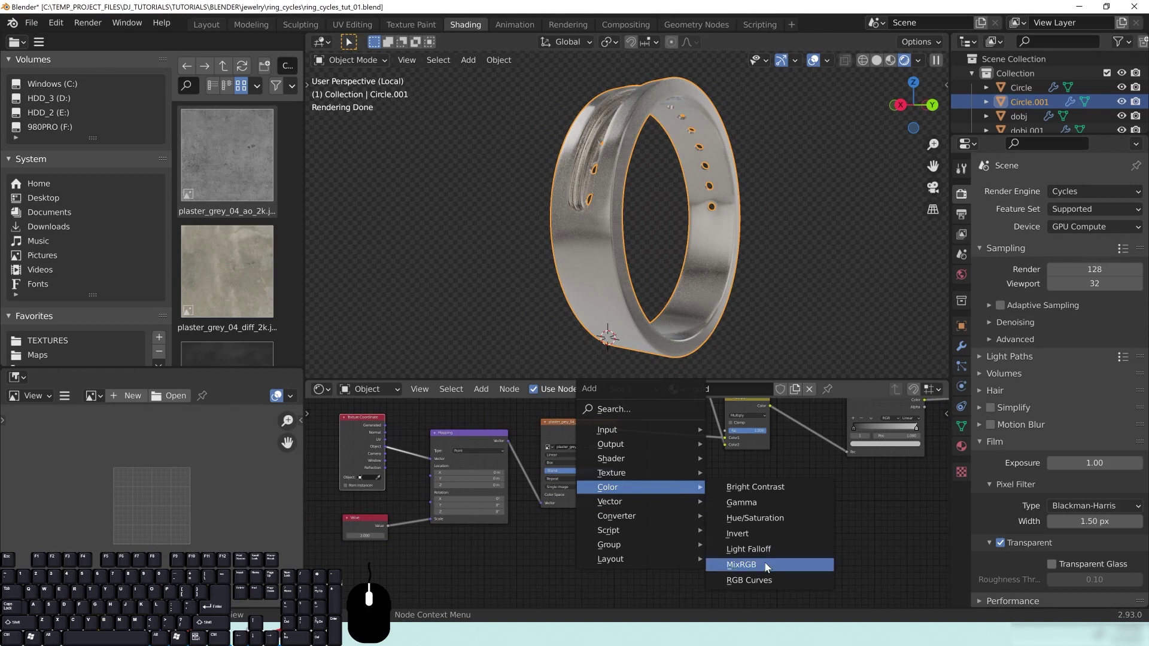
pyautogui.click(742, 564)
pyautogui.click(731, 529)
pyautogui.scroll(1, 748, 529)
pyautogui.click(706, 507)
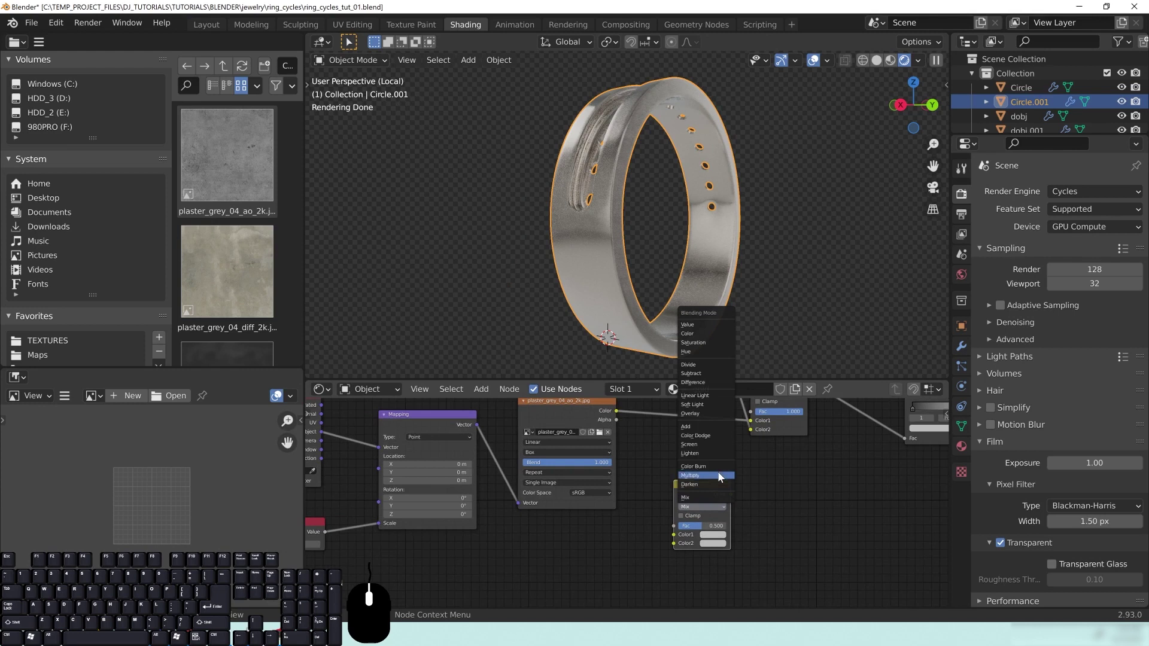
pyautogui.click(709, 395)
pyautogui.moveTo(611, 540); pyautogui.dragTo(712, 551, button='middle')
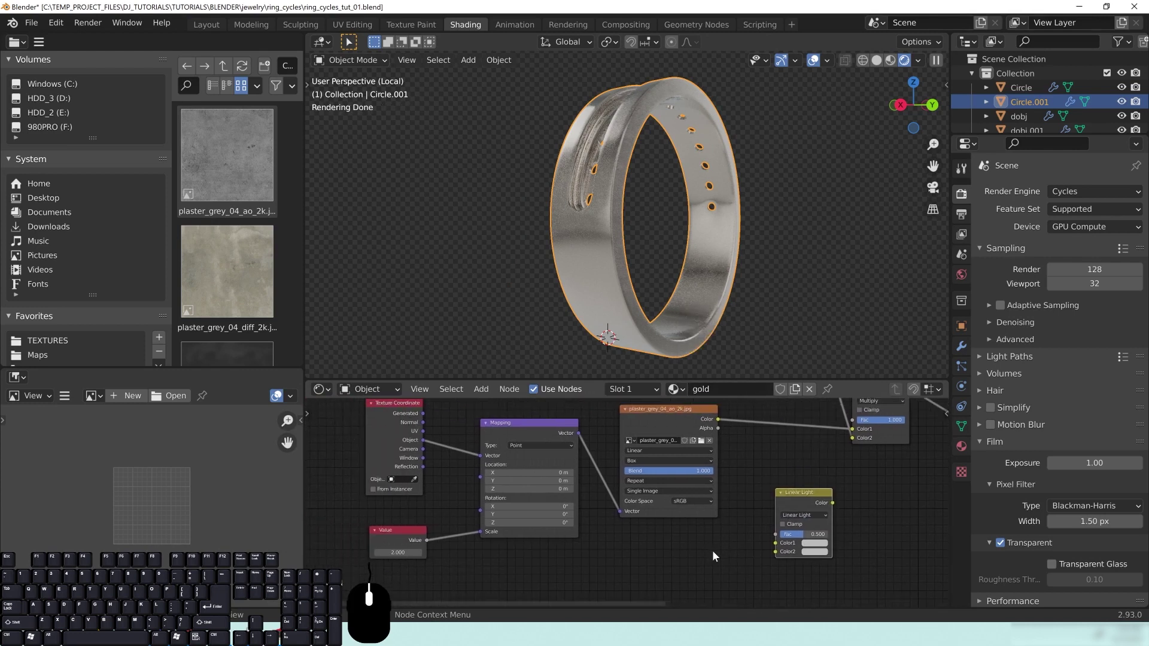
# Step: Connect the Texture Coordinate's Normal output to Color1 and the plaster texture's Color to Color2 of the Linear Light node
pyautogui.scroll(-3, 627, 486)
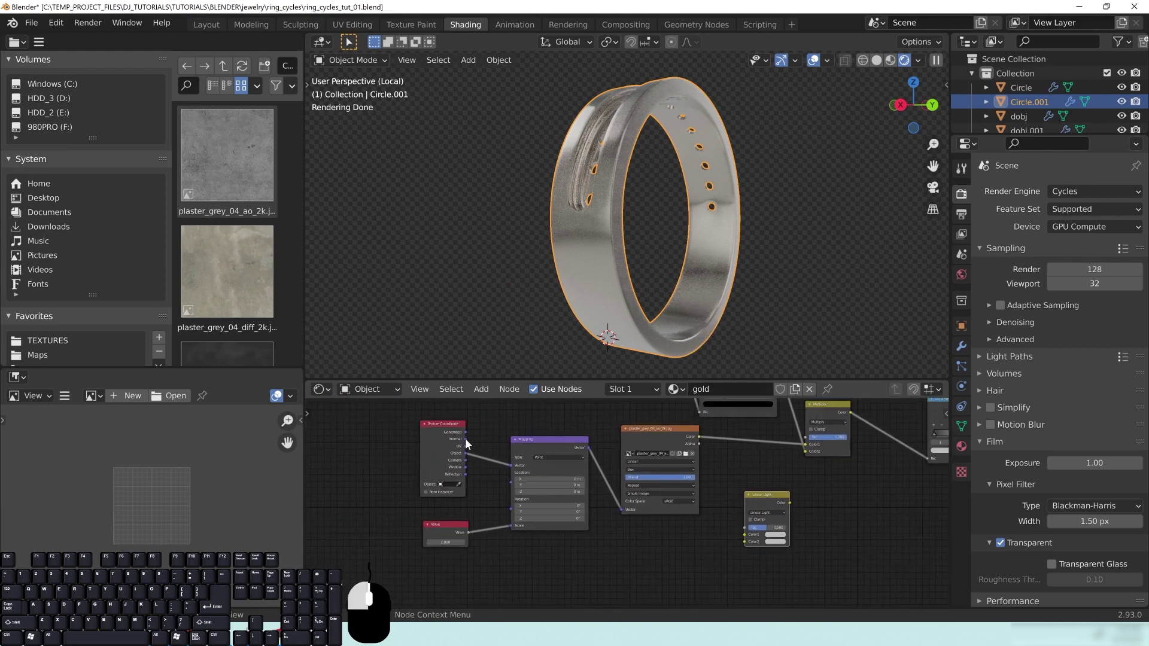
pyautogui.moveTo(466, 439); pyautogui.dragTo(743, 533)
pyautogui.moveTo(820, 528); pyautogui.dragTo(770, 521, button='middle')
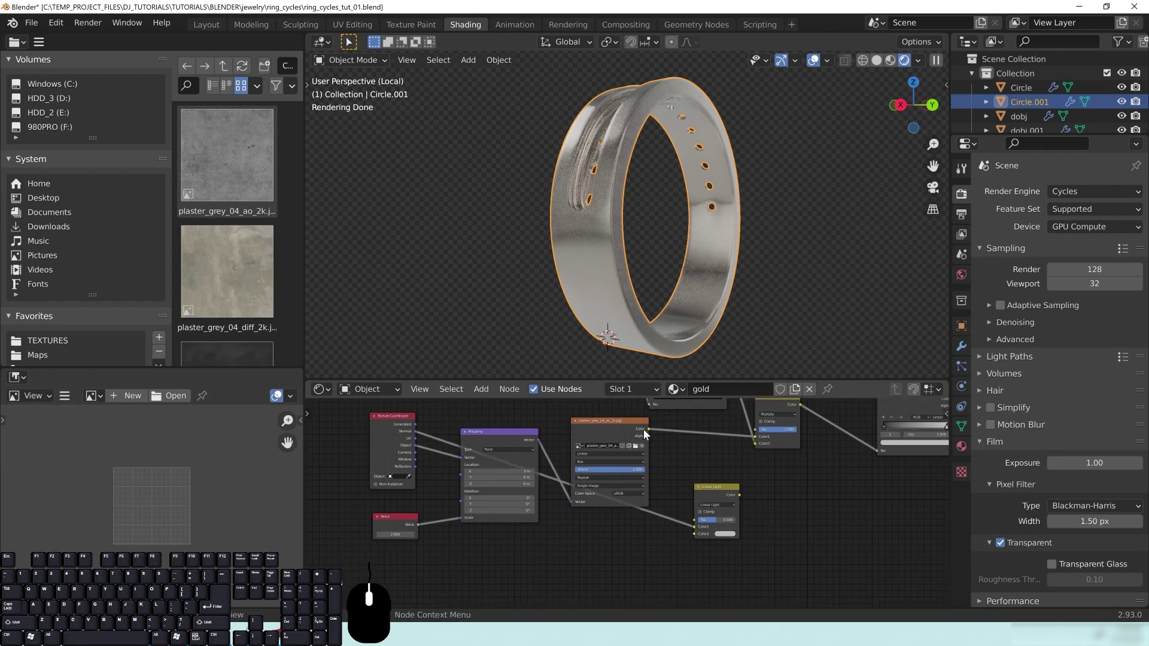
pyautogui.moveTo(682, 424); pyautogui.dragTo(699, 536)
pyautogui.moveTo(779, 521); pyautogui.dragTo(729, 517, button='middle')
pyautogui.scroll(3, 727, 516)
# Step: Preview the Linear Light node on the ring and raise its factor to 1.000
pyautogui.keyDown('ctrl'); pyautogui.keyDown('shift'); pyautogui.click(684, 484); pyautogui.keyUp('shift'); pyautogui.keyUp('ctrl')
pyautogui.moveTo(792, 488); pyautogui.dragTo(766, 488, button='middle')
pyautogui.moveTo(636, 263)
pyautogui.mouseDown(button='middle')
pyautogui.moveTo(617, 264)
pyautogui.moveTo(634, 271)
pyautogui.mouseUp(button='middle')
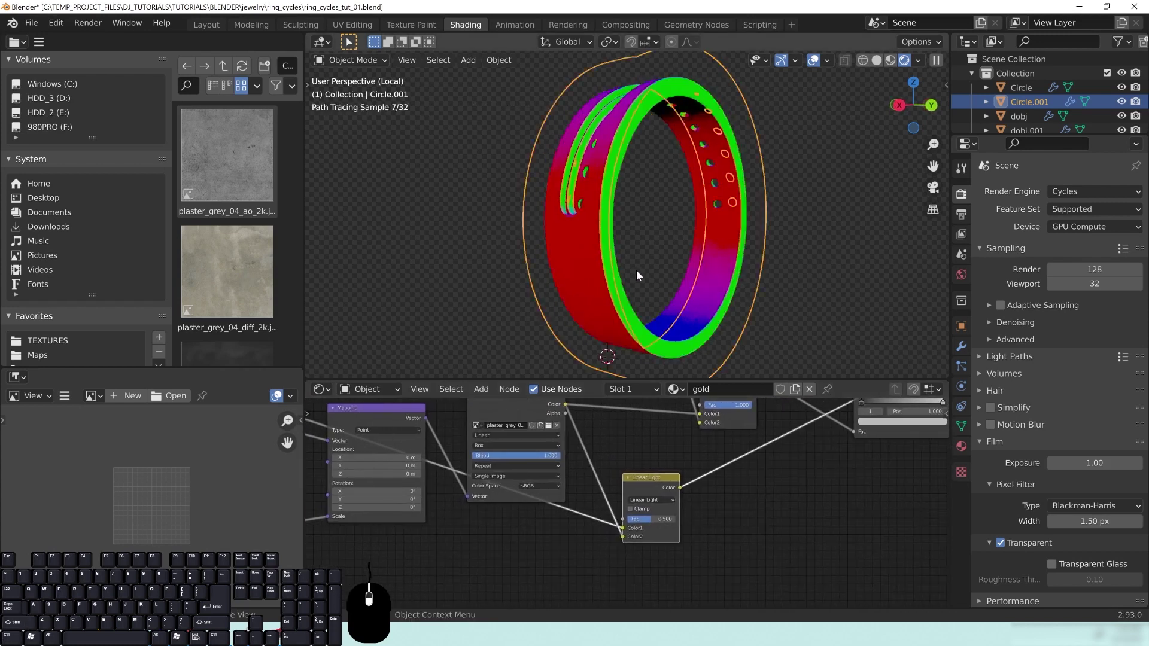
pyautogui.scroll(5, 624, 257)
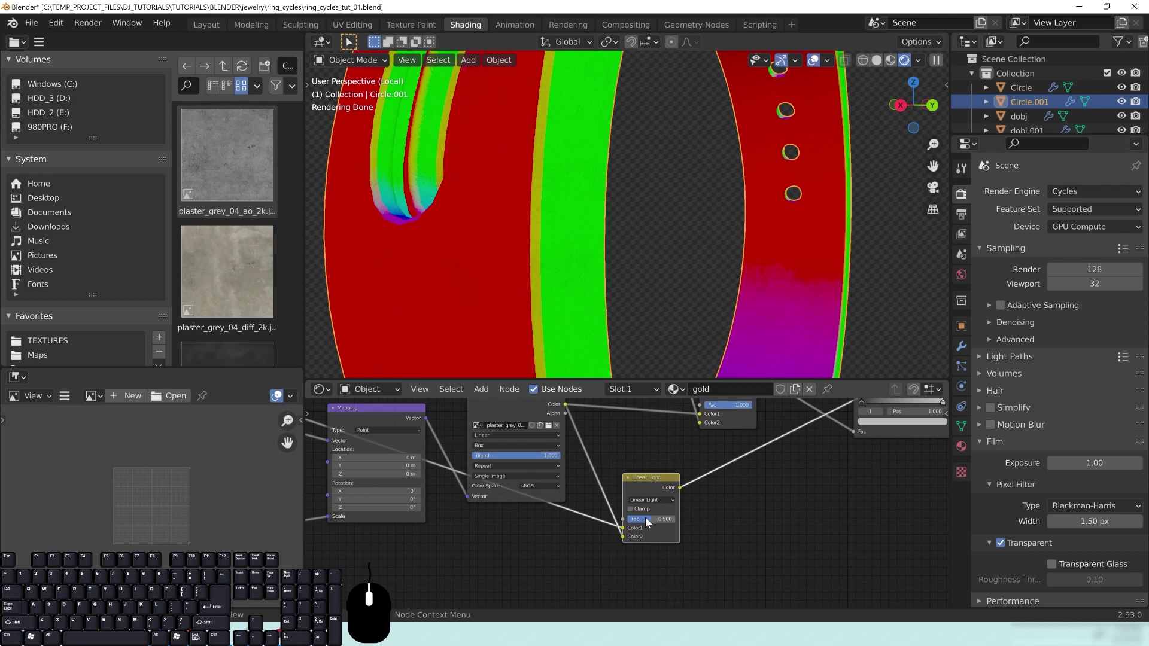
pyautogui.moveTo(647, 523); pyautogui.dragTo(676, 523)
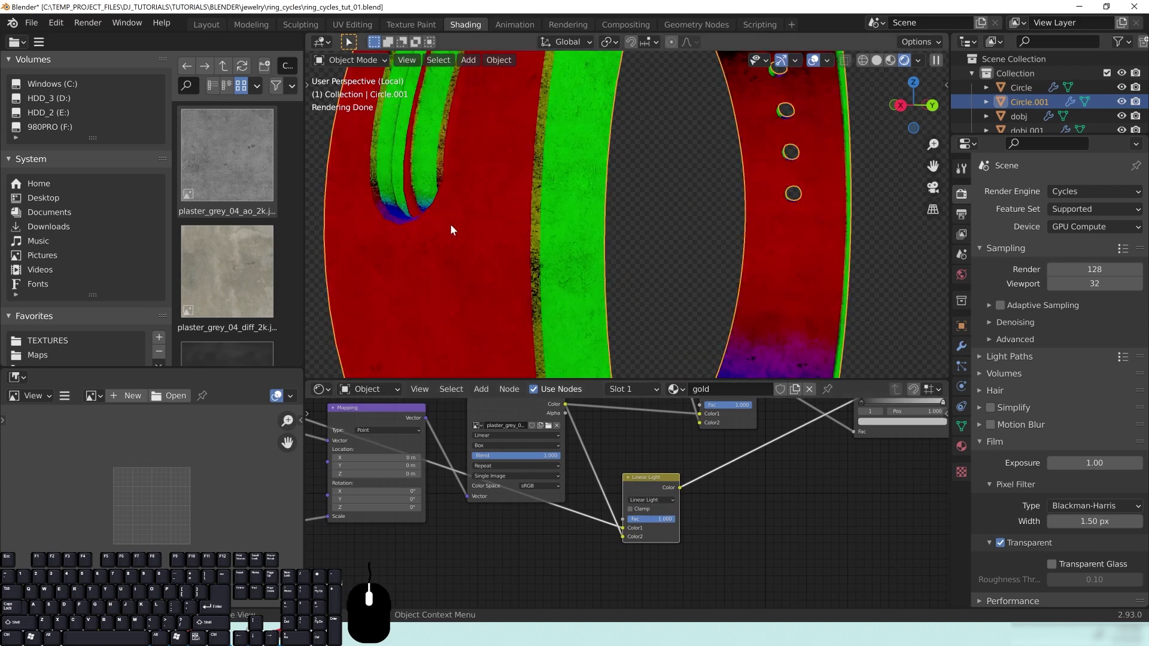
# Step: Examine how the plaster texture affects the previewed normals along the ring's edges and holes
pyautogui.scroll(-3, 465, 192)
pyautogui.moveTo(465, 203); pyautogui.dragTo(554, 110, button='middle')
pyautogui.moveTo(536, 293)
pyautogui.mouseDown(button='middle')
pyautogui.moveTo(648, 277)
pyautogui.moveTo(599, 150)
pyautogui.mouseUp(button='middle')
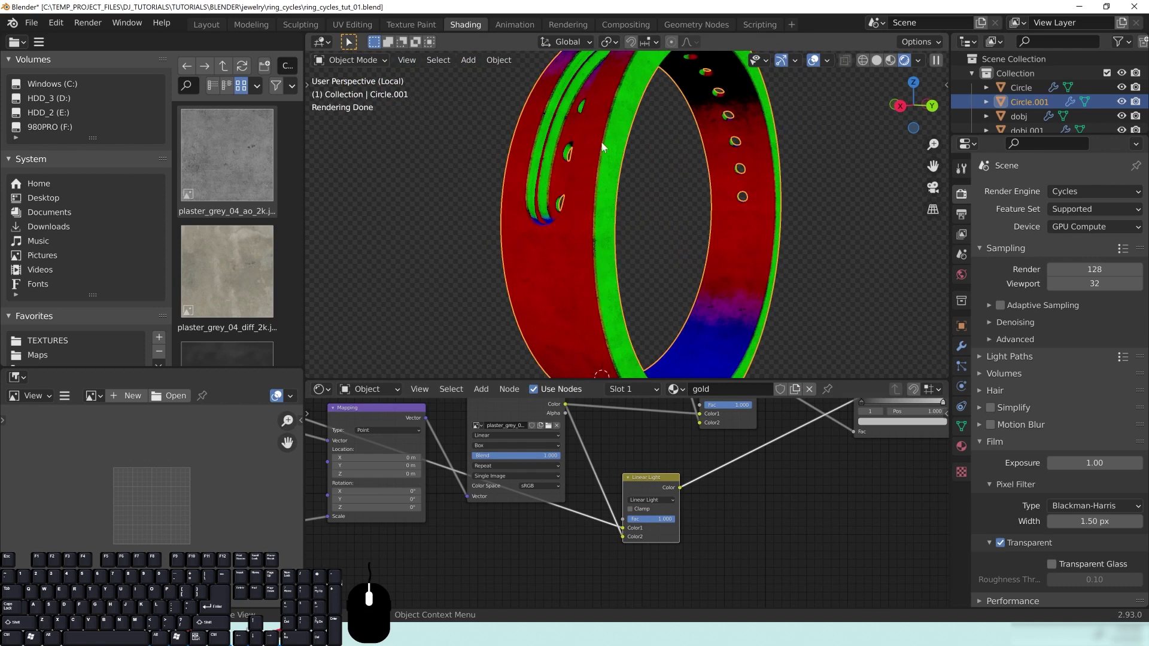
pyautogui.scroll(4, 594, 262)
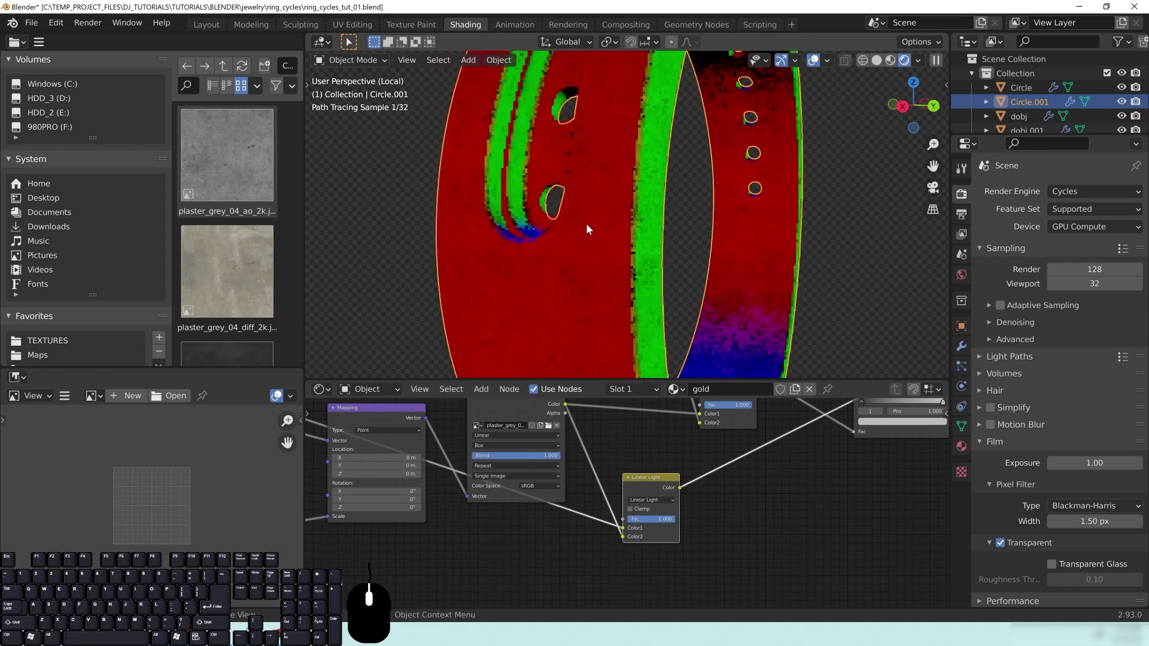
pyautogui.moveTo(736, 359); pyautogui.dragTo(644, 272, button='middle')
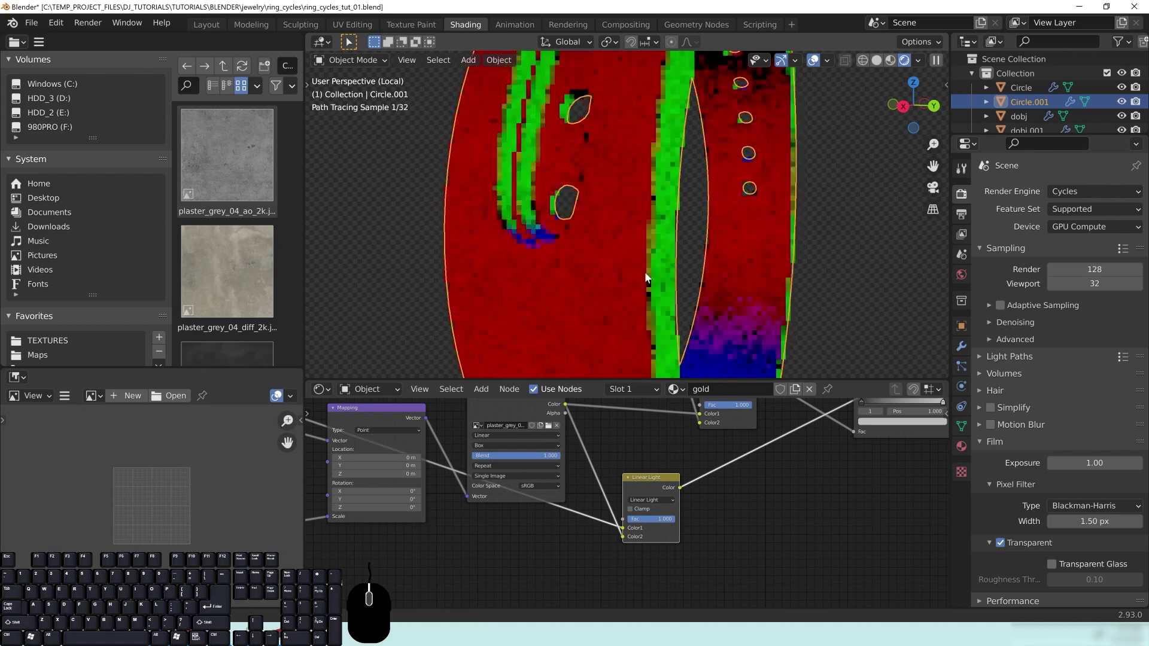
pyautogui.moveTo(625, 152)
pyautogui.mouseDown(button='middle')
pyautogui.moveTo(686, 240)
pyautogui.moveTo(612, 167)
pyautogui.moveTo(610, 262)
pyautogui.mouseUp(button='middle')
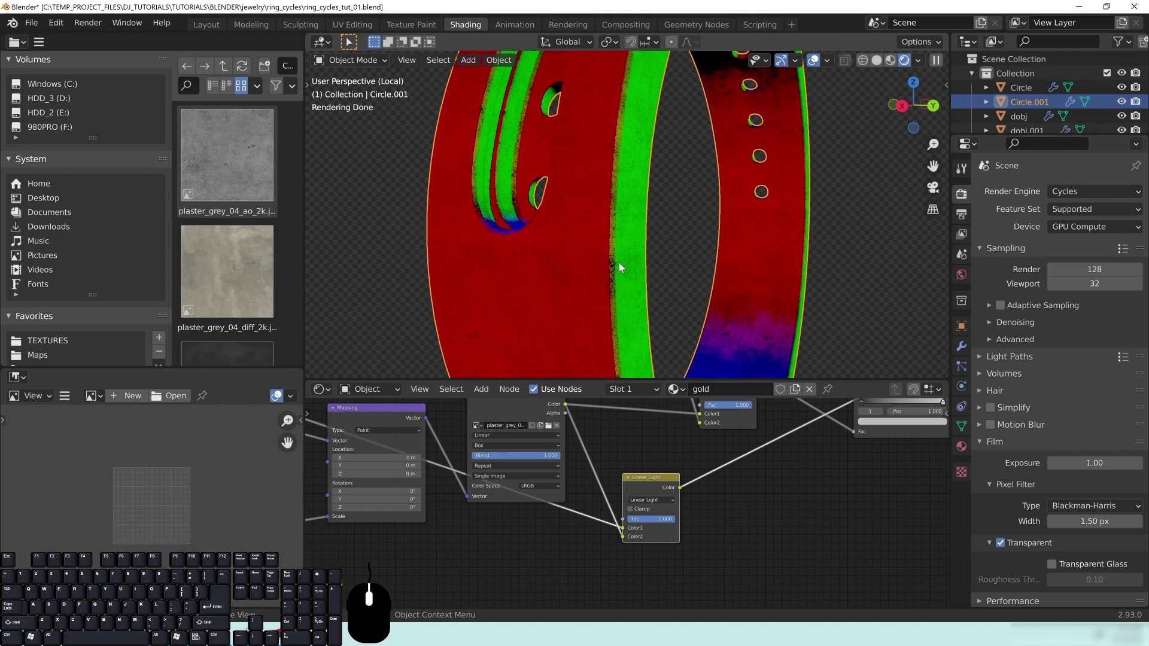
# Step: Lower the Linear Light factor to 0.000 and check the previewed normals on the ring
pyautogui.moveTo(717, 426); pyautogui.dragTo(737, 434, button='middle')
pyautogui.moveTo(683, 529)
pyautogui.mouseDown()
pyautogui.moveTo(656, 529)
pyautogui.moveTo(691, 514)
pyautogui.mouseUp()
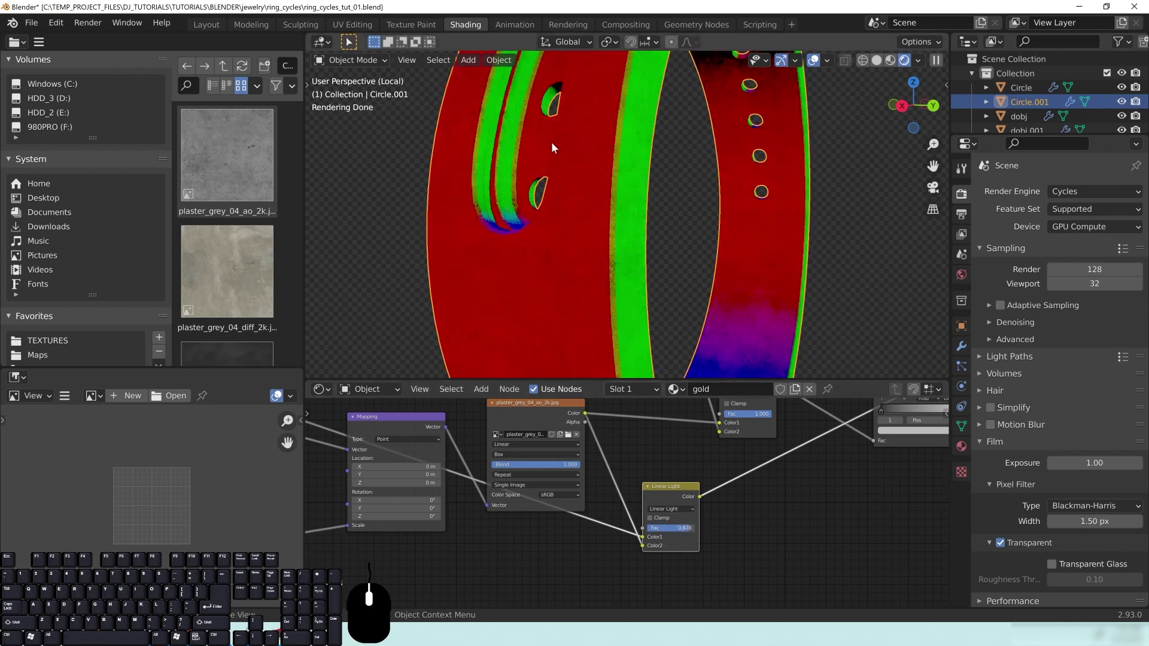
pyautogui.moveTo(691, 527); pyautogui.dragTo(642, 489)
pyautogui.moveTo(650, 273); pyautogui.dragTo(643, 273, button='middle')
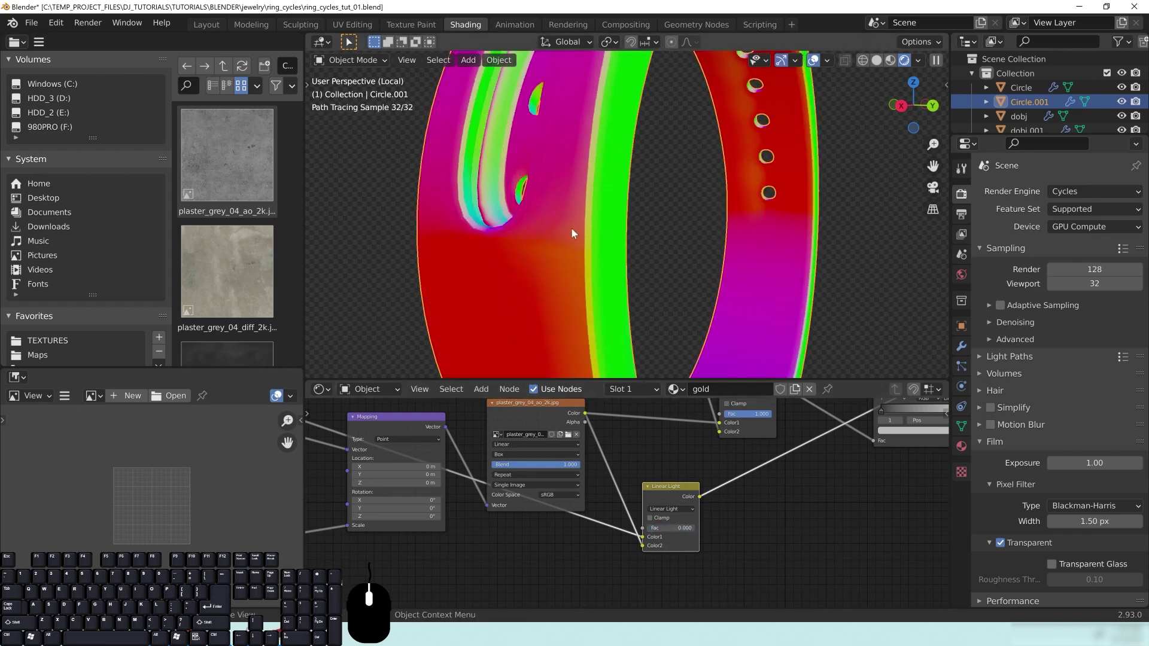
# Step: Add a Bump node and connect the Linear Light node's Color output to its Normal input
pyautogui.moveTo(856, 508); pyautogui.dragTo(697, 509, button='middle')
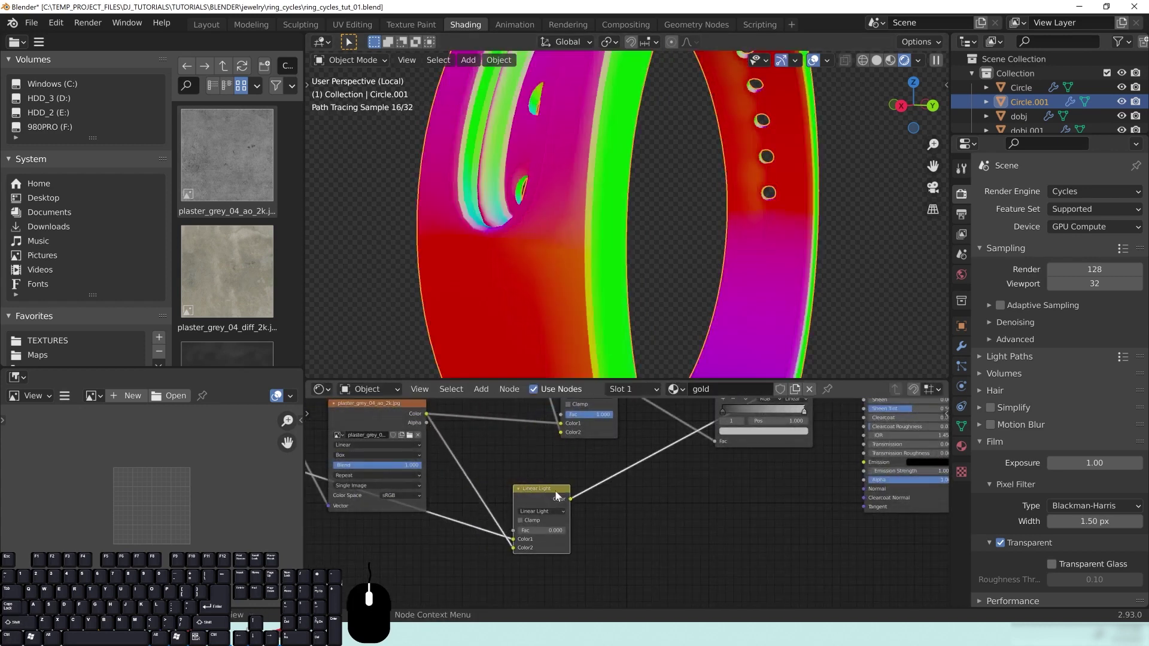
pyautogui.hotkey('shift', 'a')
pyautogui.moveTo(646, 512)
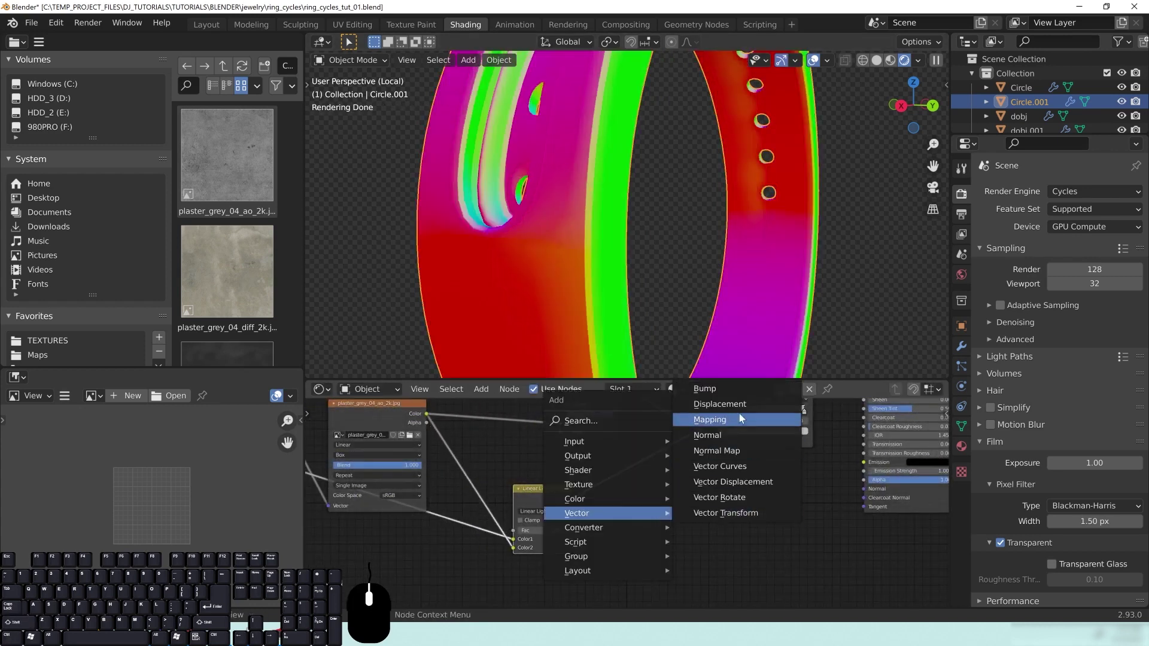
pyautogui.click(735, 395)
pyautogui.click(714, 467)
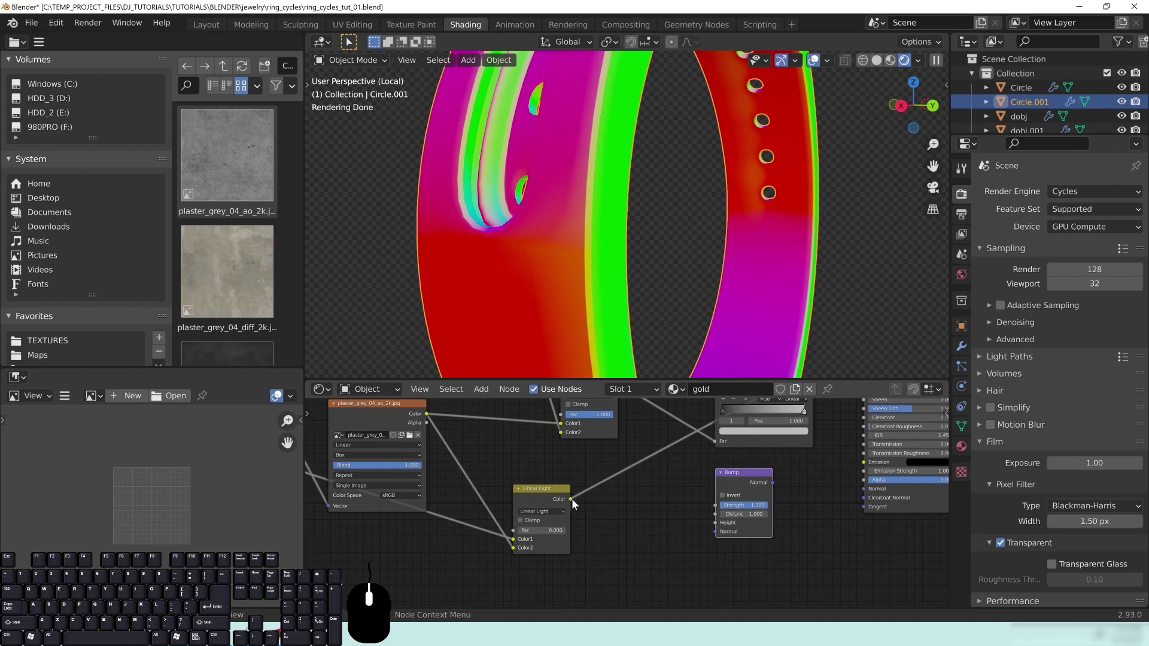
pyautogui.moveTo(718, 532); pyautogui.dragTo(716, 532)
pyautogui.moveTo(783, 539); pyautogui.dragTo(717, 546, button='middle')
# Step: Connect the Bump node's Normal output to the Principled BSDF's Normal input and preview the shader on the ring
pyautogui.keyDown('ctrl'); pyautogui.keyDown('shift'); pyautogui.click(695, 488); pyautogui.keyUp('shift'); pyautogui.keyUp('ctrl')
pyautogui.moveTo(694, 488); pyautogui.dragTo(691, 494)
pyautogui.moveTo(727, 492); pyautogui.dragTo(692, 508, button='middle')
pyautogui.moveTo(764, 513); pyautogui.dragTo(764, 513)
pyautogui.moveTo(728, 494); pyautogui.dragTo(652, 534, button='middle')
pyautogui.moveTo(838, 479); pyautogui.dragTo(751, 585, button='middle')
pyautogui.moveTo(645, 438); pyautogui.dragTo(636, 432)
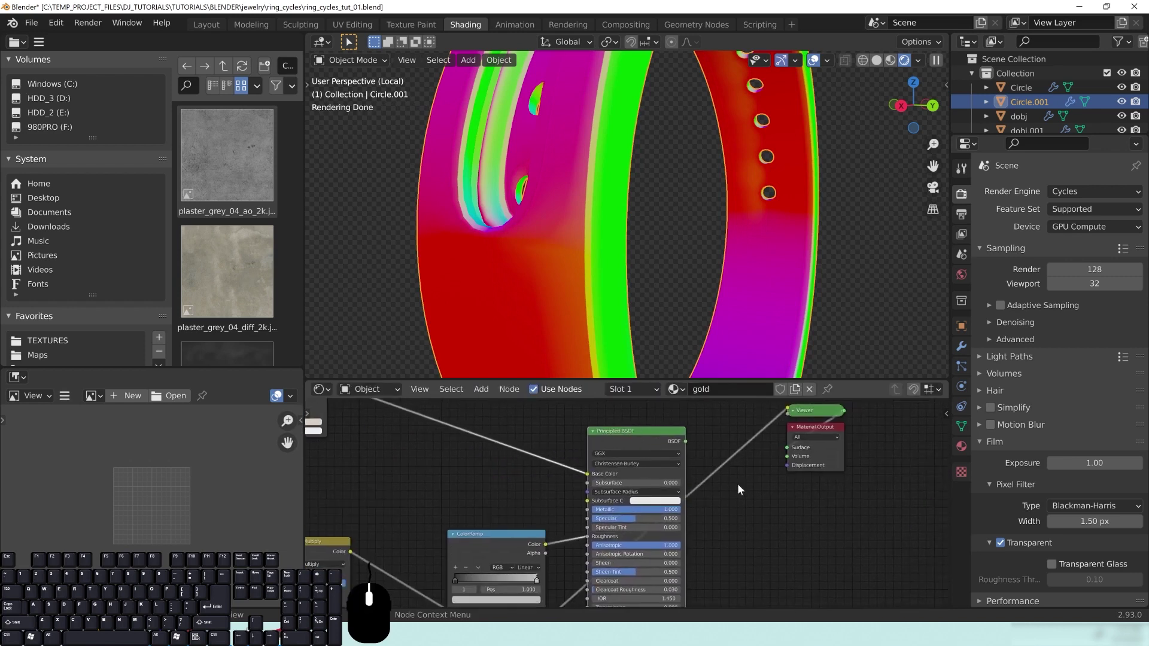
pyautogui.keyDown('ctrl'); pyautogui.keyDown('shift'); pyautogui.click(641, 437); pyautogui.keyUp('shift'); pyautogui.keyUp('ctrl')
# Step: Raise the Linear Light factor to about 0.128 and inspect the ring's surface and underside
pyautogui.moveTo(539, 607); pyautogui.dragTo(500, 530, button='middle')
pyautogui.keyDown('shift'); pyautogui.moveTo(503, 525); pyautogui.dragTo(510, 524); pyautogui.keyUp('shift')
pyautogui.moveTo(579, 294); pyautogui.dragTo(644, 490, button='middle')
pyautogui.moveTo(497, 523); pyautogui.dragTo(510, 524)
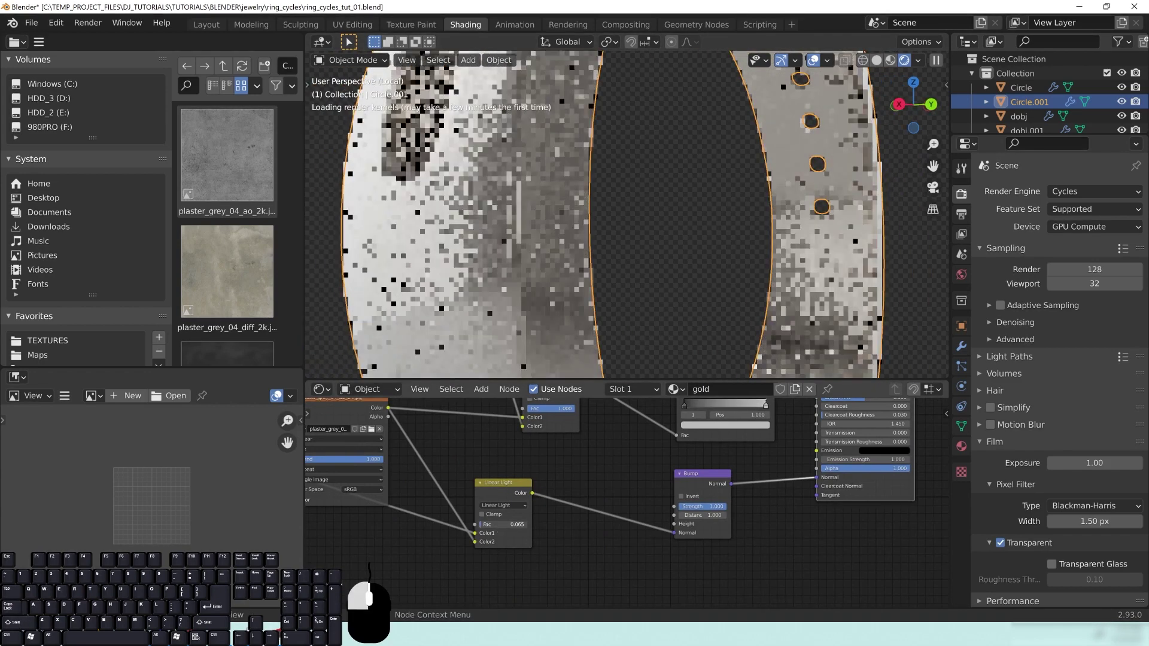
pyautogui.moveTo(645, 322); pyautogui.dragTo(598, 268, button='middle')
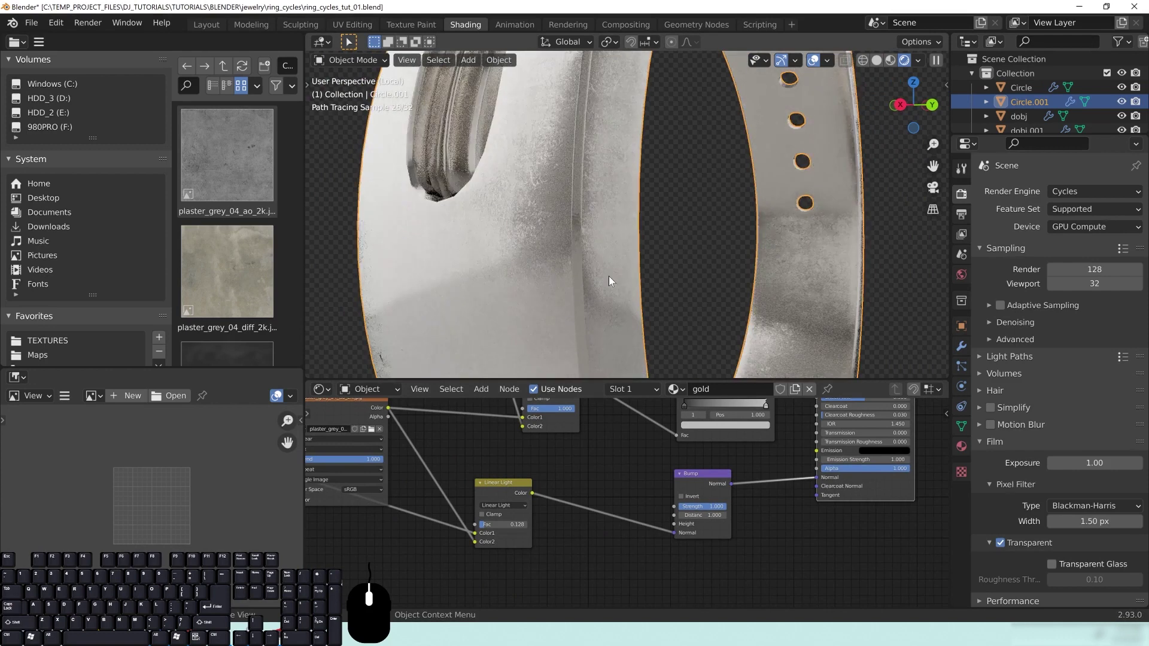
pyautogui.scroll(-4, 608, 275)
pyautogui.keyDown('shift'); pyautogui.moveTo(762, 340); pyautogui.dragTo(734, 251, button='middle'); pyautogui.keyUp('shift')
pyautogui.scroll(3, 734, 251)
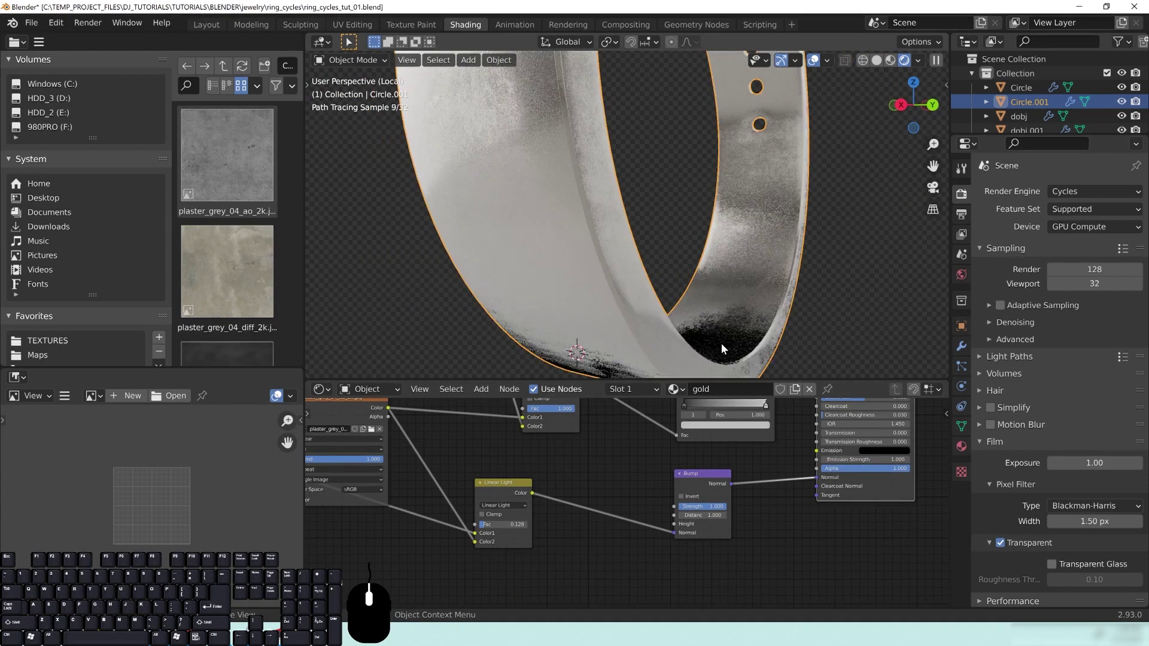
# Step: Try a Linear Light factor of about 0.460 and view its effect on the whole ring
pyautogui.moveTo(495, 526); pyautogui.dragTo(533, 524)
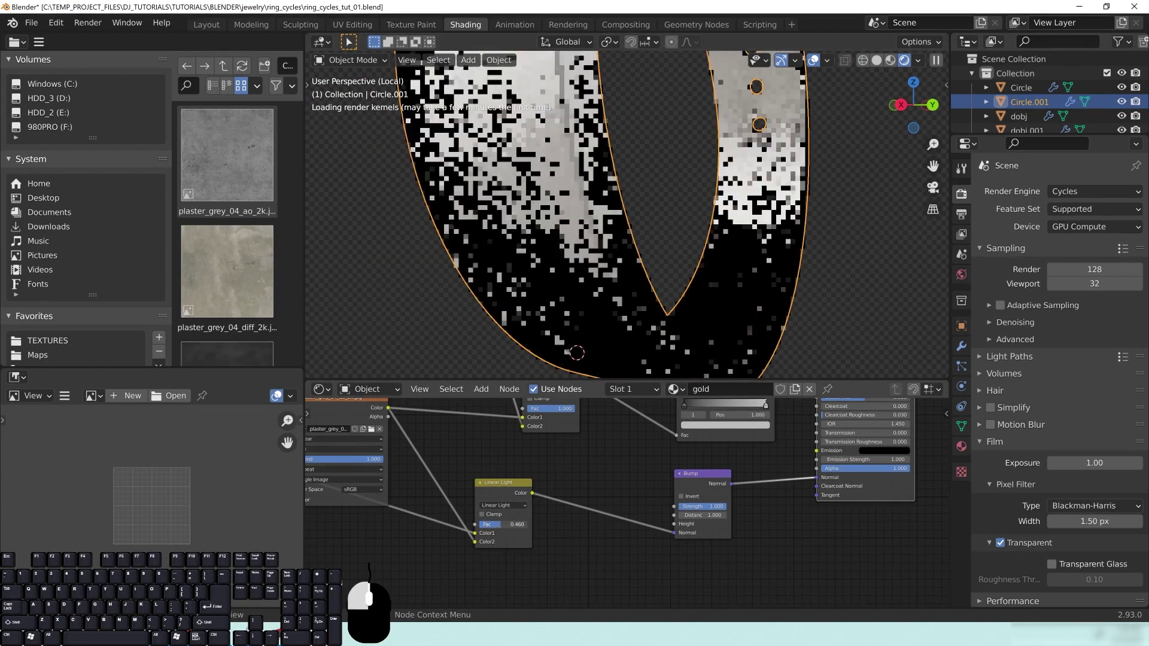
pyautogui.scroll(-4, 680, 231)
pyautogui.scroll(-3, 682, 233)
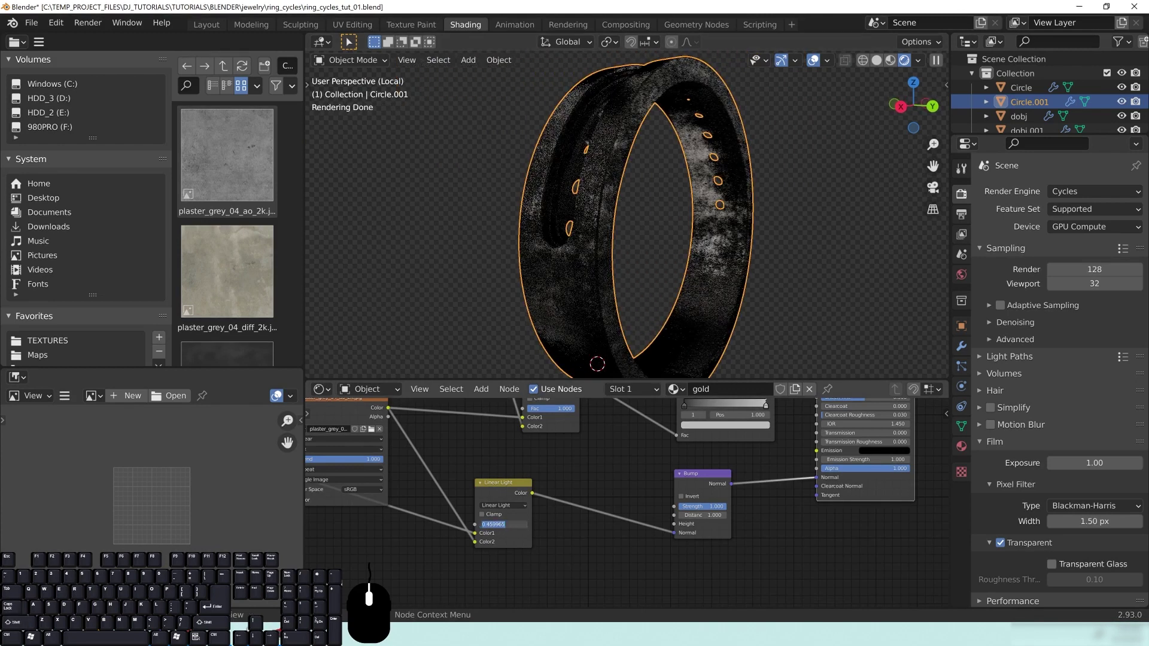
# Step: Compare Linear Light factors of 0.050 and 0.100 on the ring, checking the shading on its underside
pyautogui.press('Return')
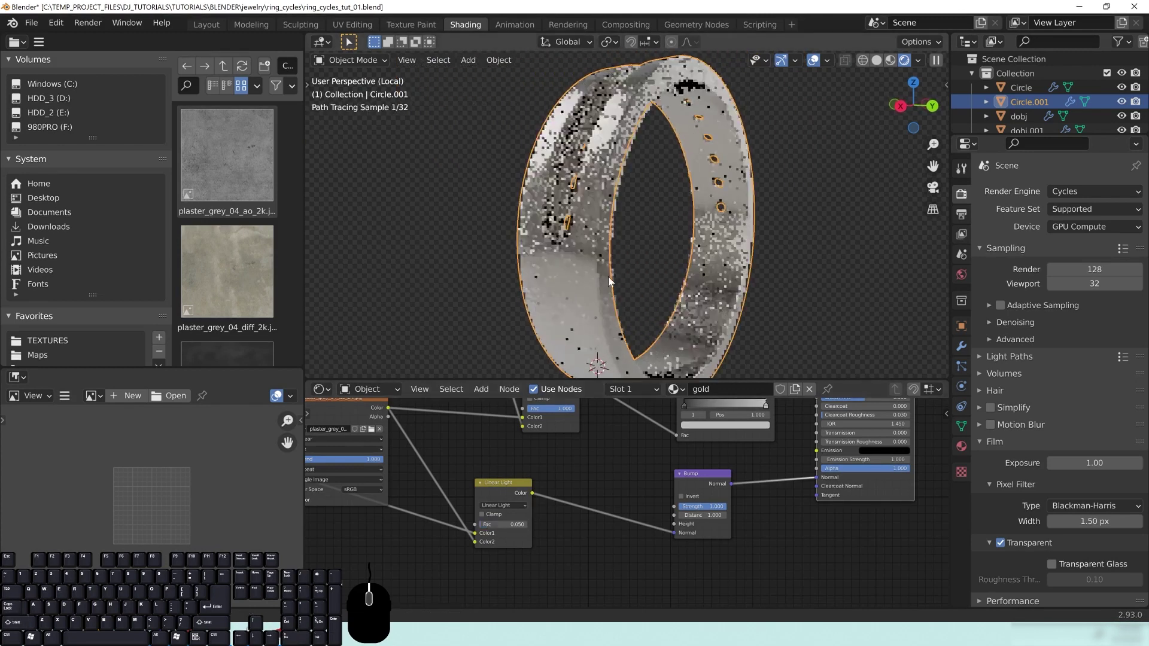
pyautogui.scroll(5, 626, 284)
pyautogui.scroll(3, 643, 237)
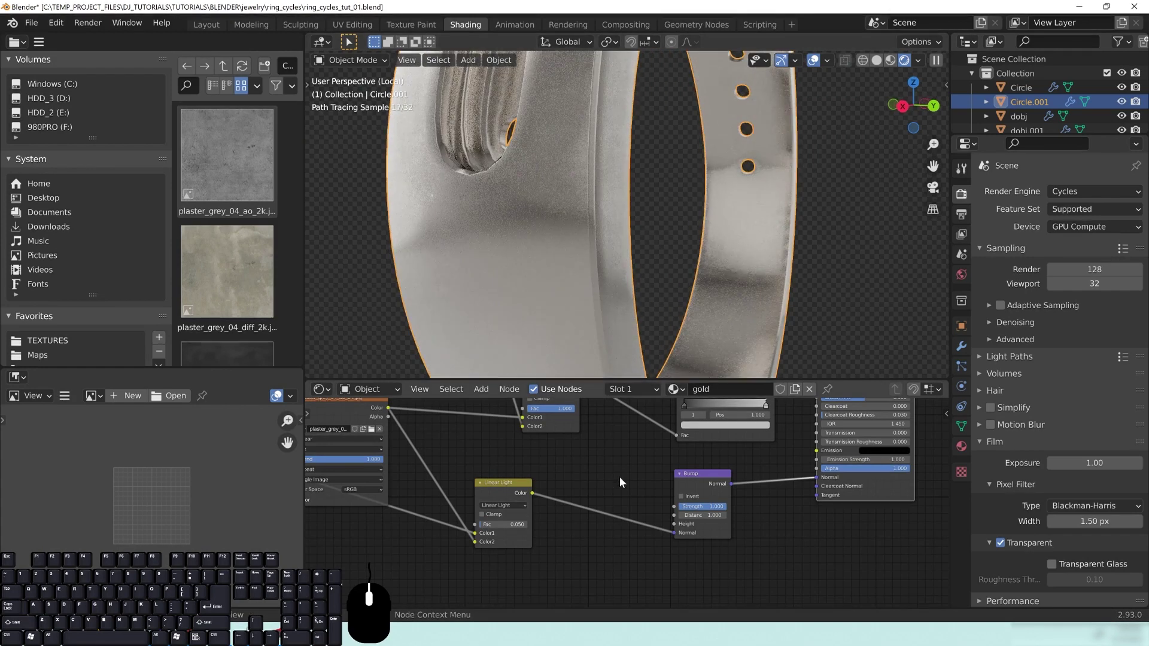
pyautogui.press('Return')
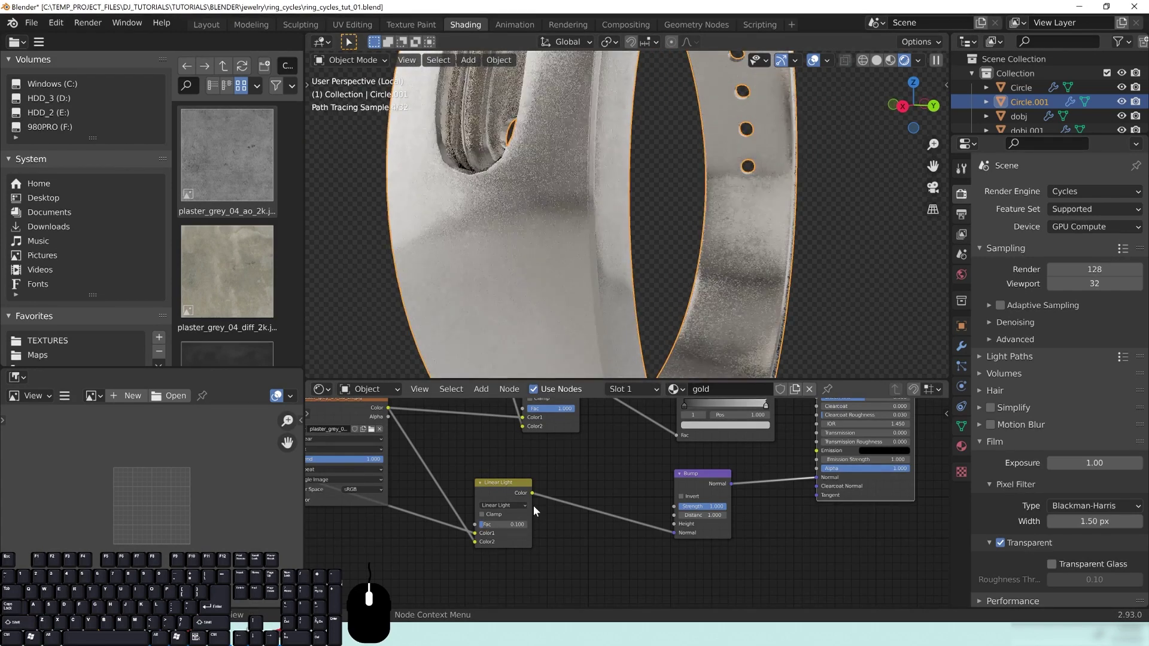
pyautogui.scroll(-1, 718, 240)
pyautogui.moveTo(712, 236); pyautogui.dragTo(703, 174, button='middle')
pyautogui.moveTo(721, 284); pyautogui.dragTo(689, 271, button='middle')
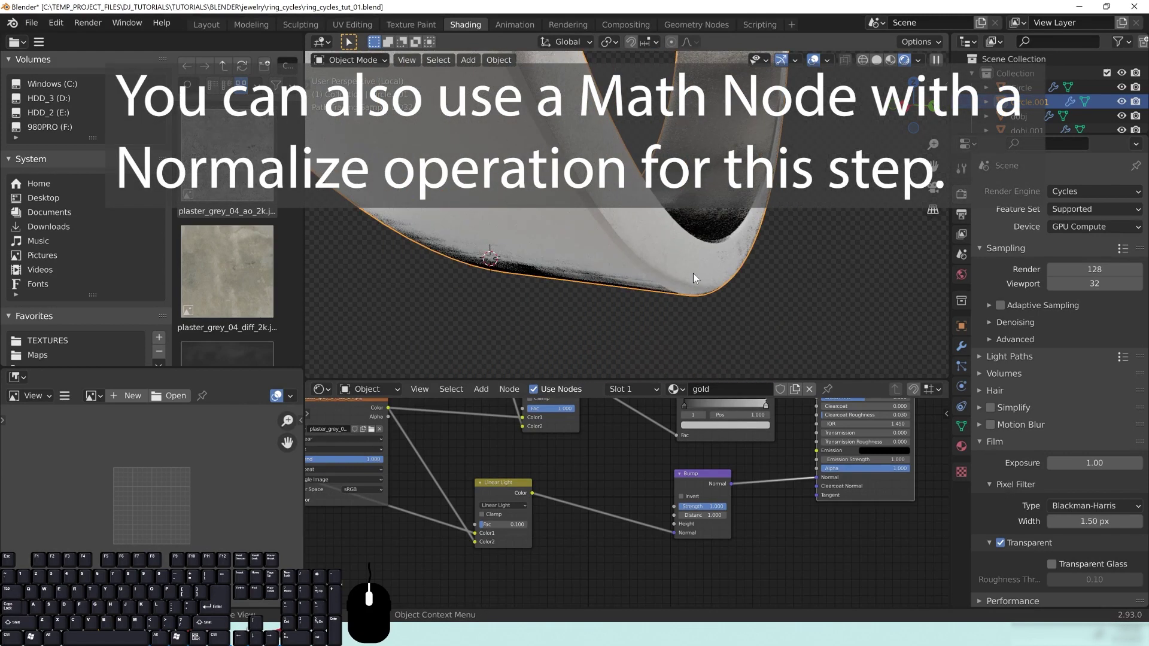
pyautogui.moveTo(608, 311); pyautogui.dragTo(614, 304, button='middle')
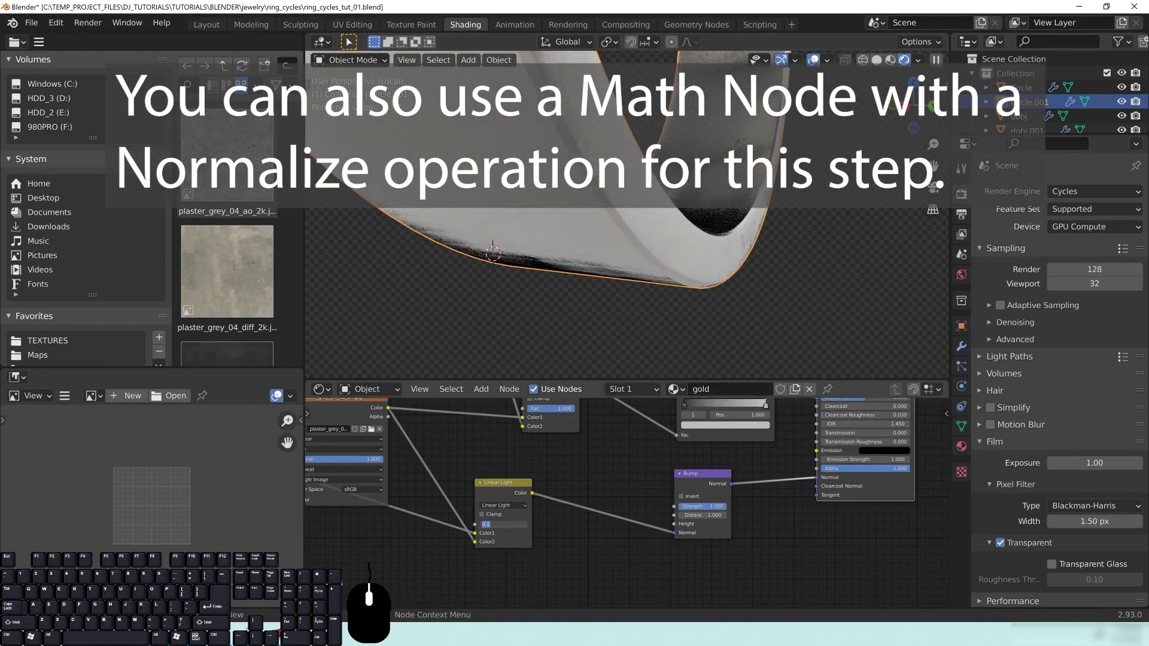
# Step: Set the Linear Light factor to about 0.05 and check the whole ring
pyautogui.press('Return')
pyautogui.moveTo(775, 402); pyautogui.dragTo(541, 504, button='middle')
pyautogui.moveTo(379, 601); pyautogui.dragTo(590, 501, button='middle')
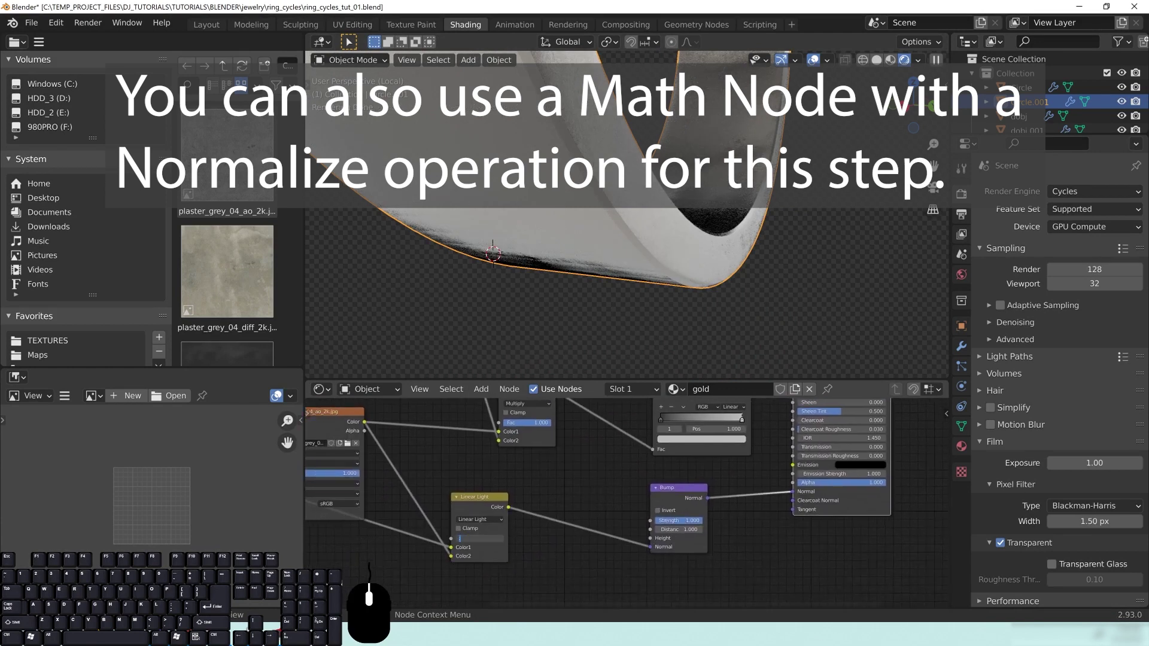
pyautogui.press('Return')
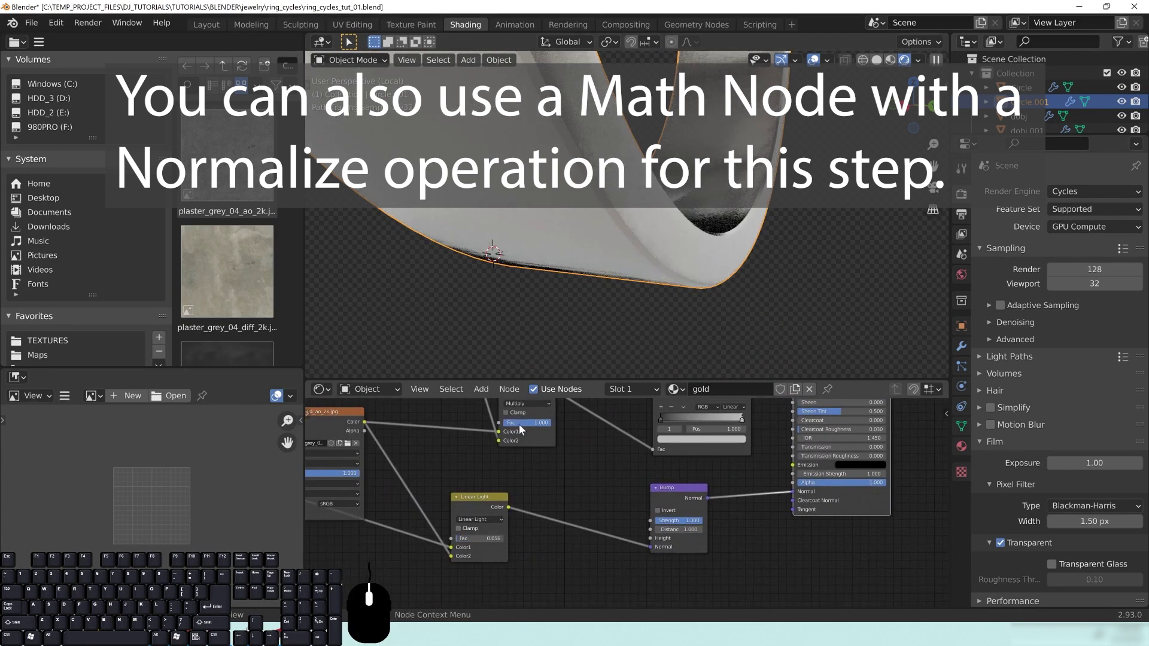
pyautogui.scroll(-6, 669, 209)
pyautogui.keyDown('shift'); pyautogui.moveTo(705, 159); pyautogui.dragTo(699, 223, button='middle'); pyautogui.keyUp('shift')
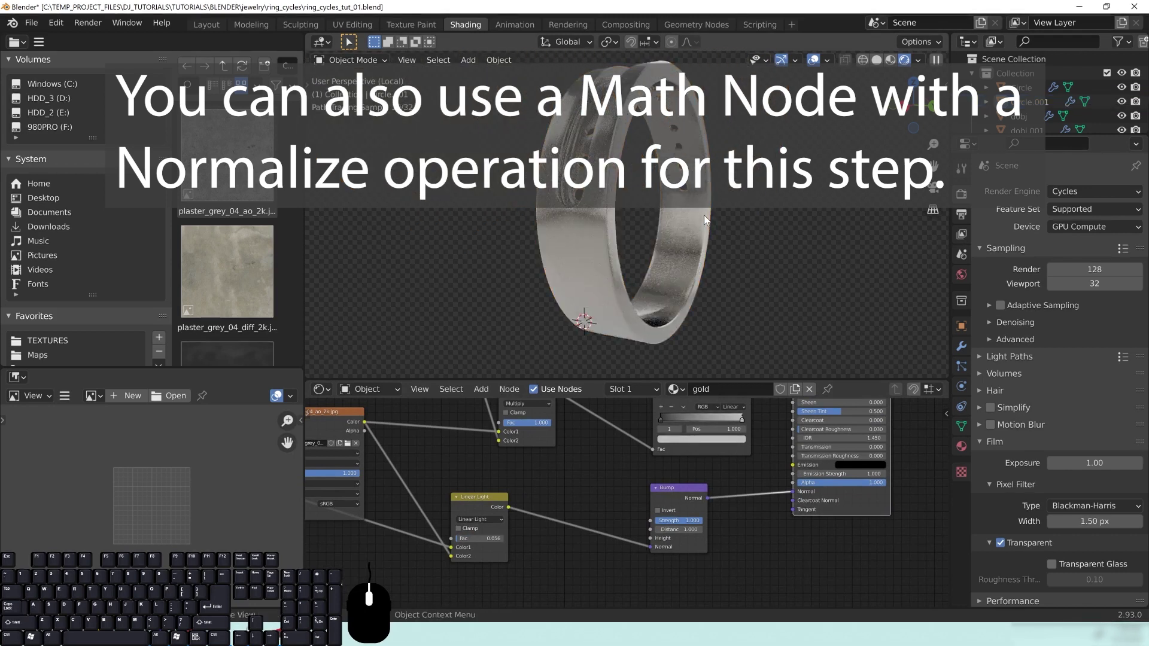
# Step: Disconnect the ColorRamp from the Principled BSDF's Roughness input and inspect the ring's band and edges up close
pyautogui.moveTo(761, 455); pyautogui.dragTo(712, 502, button='middle')
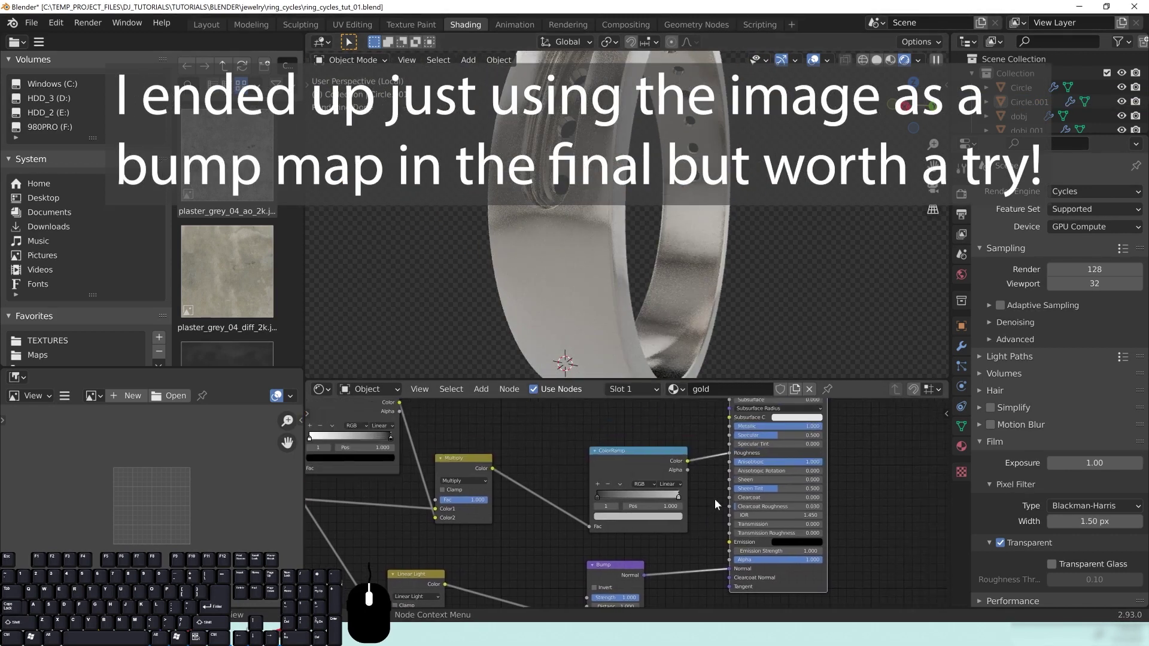
pyautogui.moveTo(729, 459); pyautogui.dragTo(706, 462)
pyautogui.moveTo(626, 274); pyautogui.dragTo(633, 239, button='middle')
pyautogui.scroll(5, 648, 221)
pyautogui.scroll(-3, 651, 213)
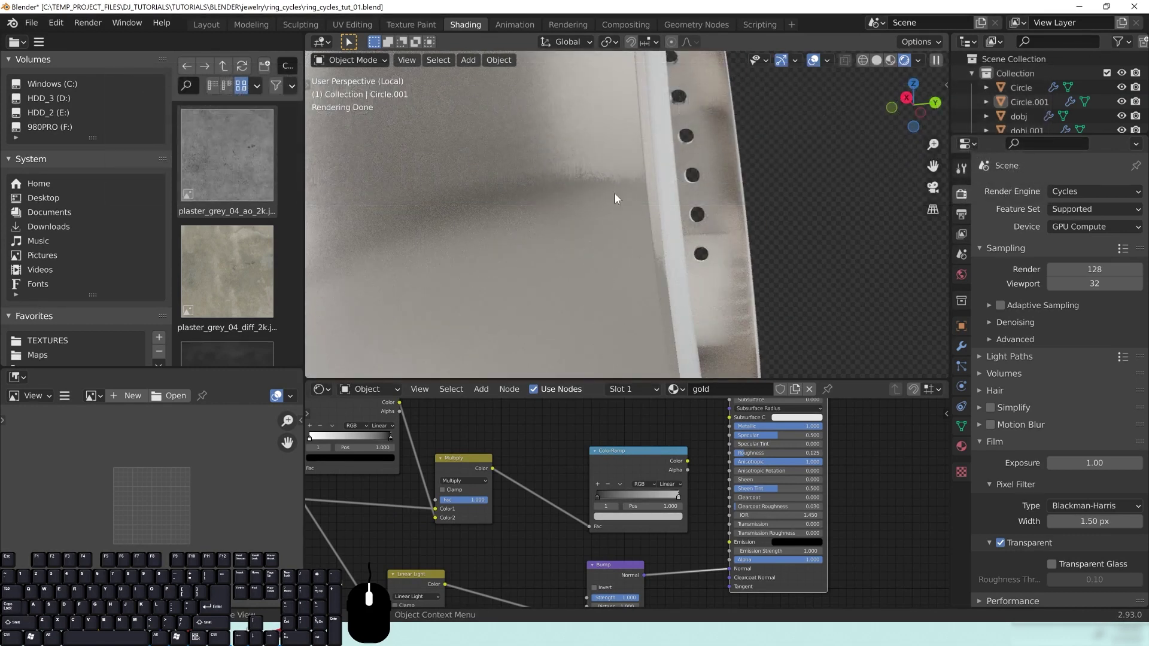
pyautogui.moveTo(580, 216)
pyautogui.mouseDown(button='middle')
pyautogui.moveTo(562, 230)
pyautogui.moveTo(590, 229)
pyautogui.moveTo(576, 232)
pyautogui.mouseUp(button='middle')
pyautogui.moveTo(520, 270); pyautogui.dragTo(460, 177, button='middle')
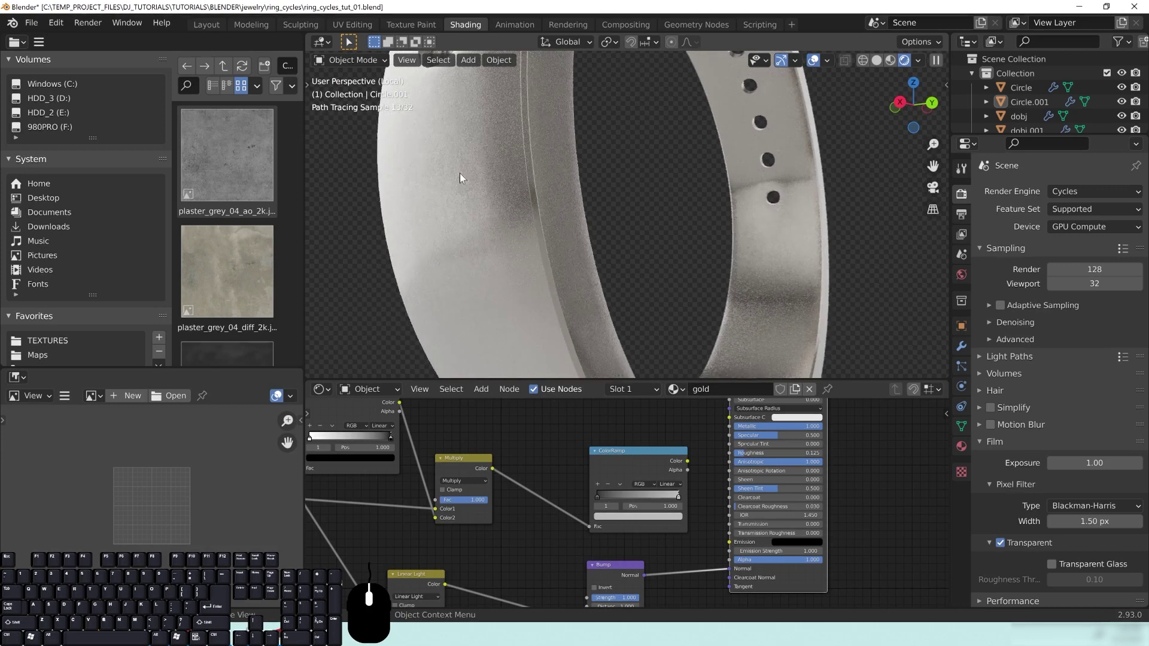
# Step: Set the Linear Light node's factor to 0.075 and check the effect on the ring's surface
pyautogui.moveTo(533, 511); pyautogui.dragTo(602, 447, button='middle')
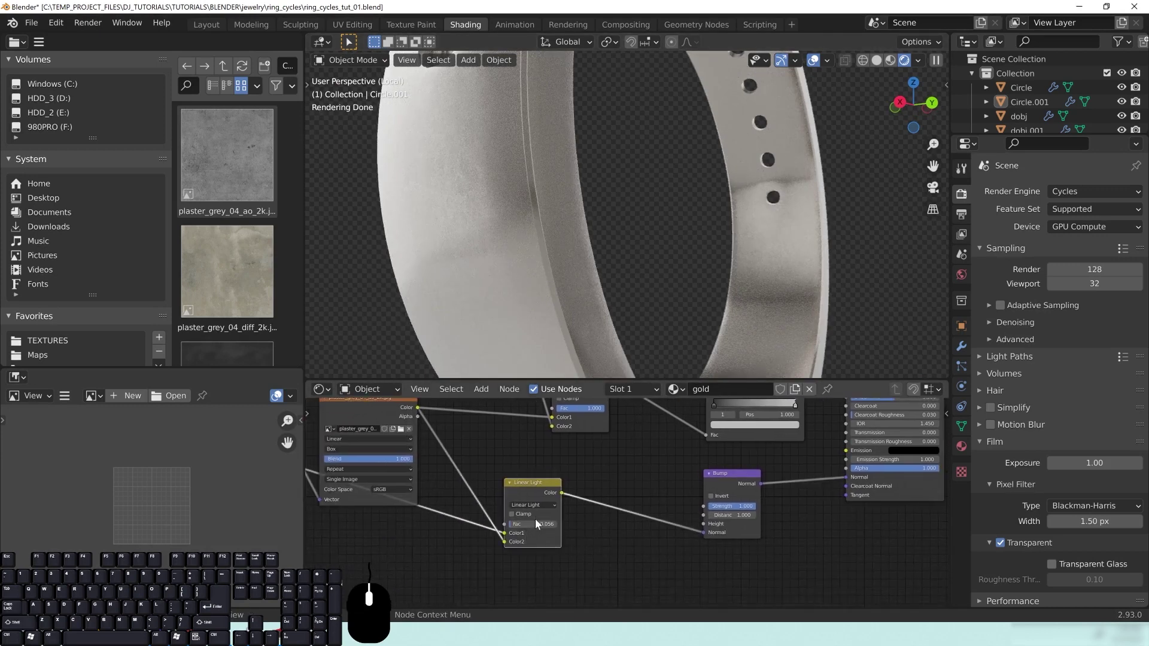
pyautogui.doubleClick(540, 526)
pyautogui.write('0.075')
pyautogui.press('Return')
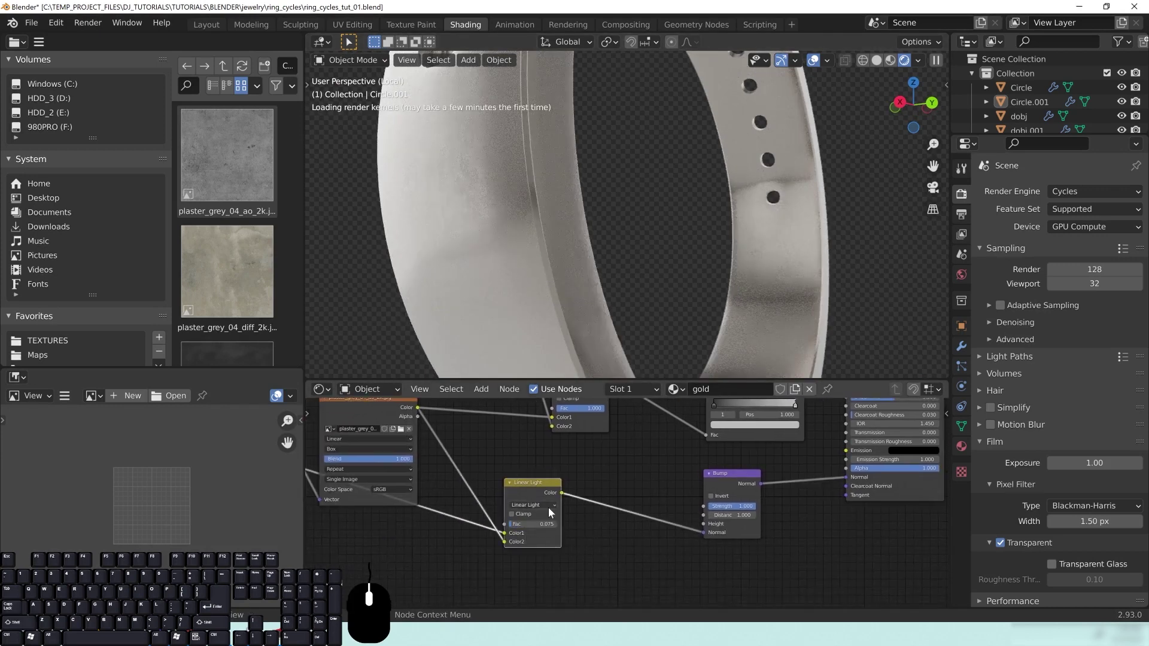
pyautogui.moveTo(568, 262); pyautogui.dragTo(578, 118, button='middle')
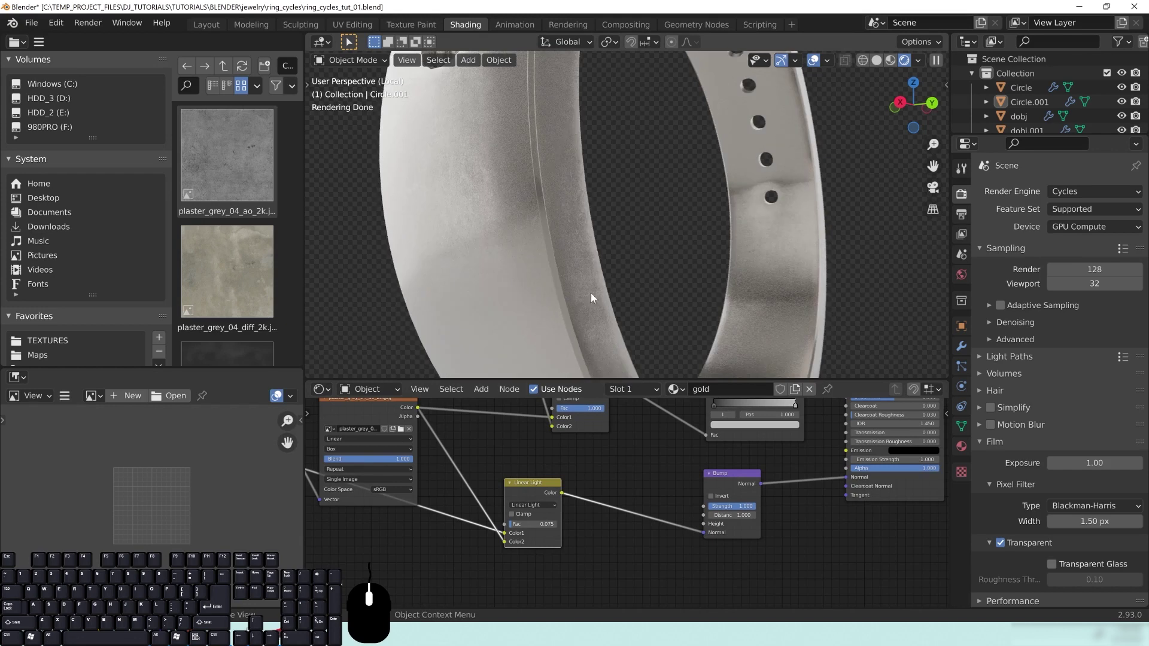
pyautogui.moveTo(580, 249); pyautogui.dragTo(638, 321, button='middle')
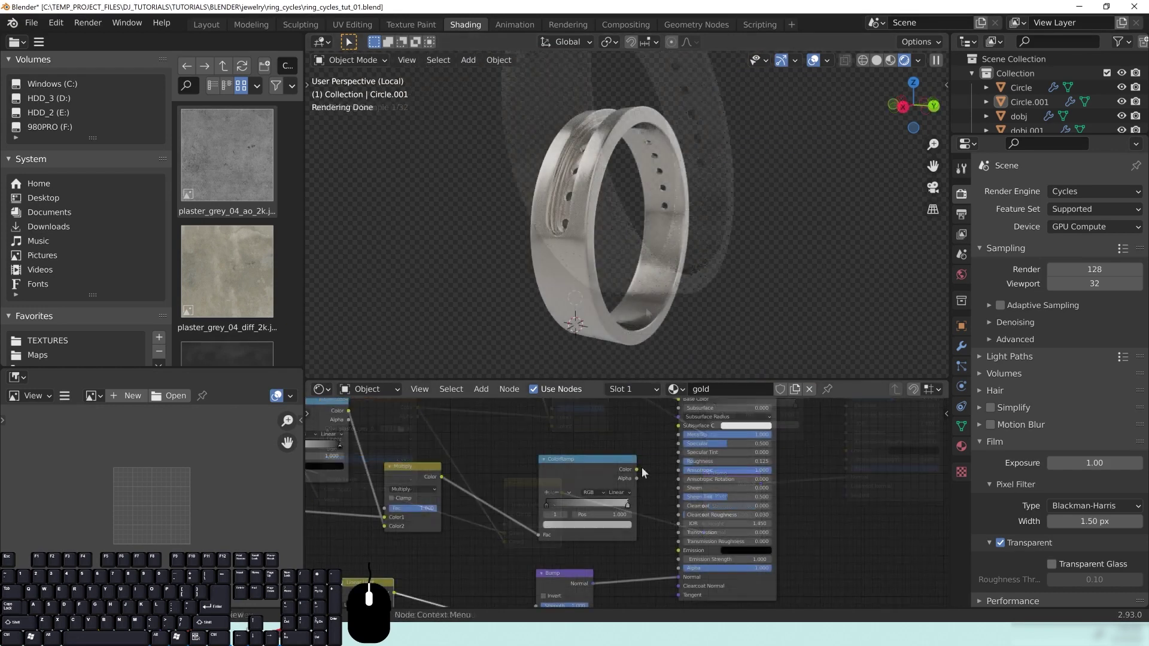
# Step: Reconnect the ColorRamp's Color output to the Principled BSDF's Roughness input and view the ring
pyautogui.moveTo(637, 469); pyautogui.dragTo(678, 462)
pyautogui.moveTo(841, 438); pyautogui.dragTo(762, 517, button='middle')
pyautogui.moveTo(653, 189)
pyautogui.mouseDown(button='middle')
pyautogui.moveTo(548, 270)
pyautogui.moveTo(571, 278)
pyautogui.mouseUp(button='middle')
pyautogui.scroll(2, 684, 238)
# Step: Switch the viewport to Solid shading and save the Blender file
pyautogui.press('z')
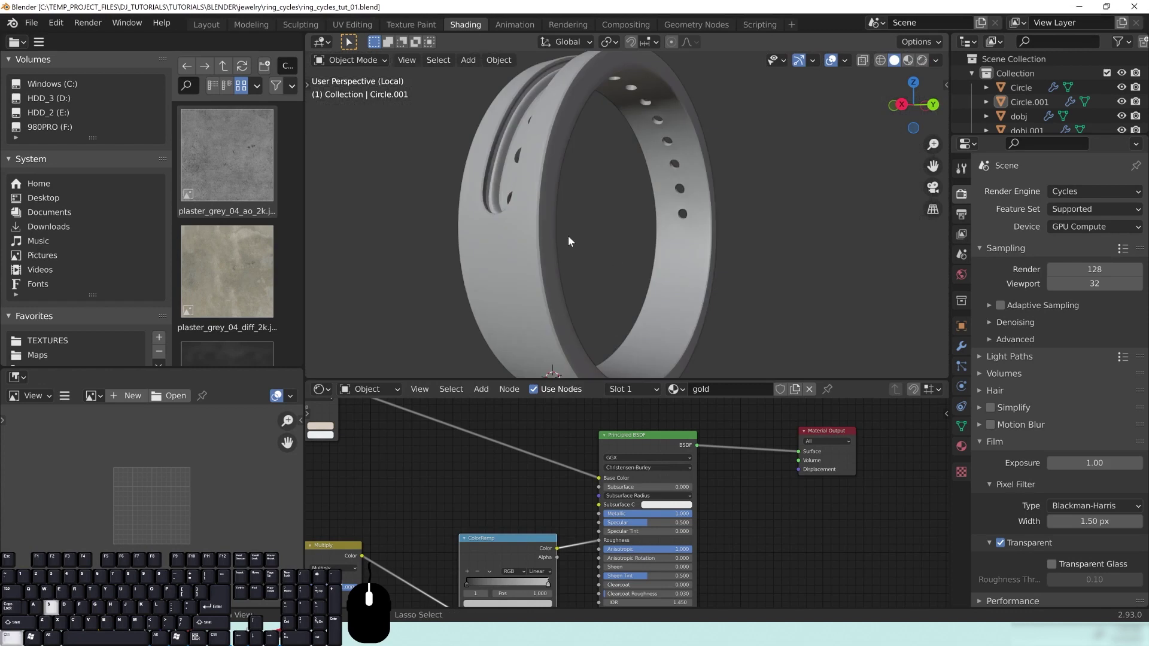
pyautogui.hotkey('ctrl', 's')
pyautogui.scroll(-2, 601, 191)
# Step: Switch to the Layout workspace and exit local view to bring back both rings and their stones
pyautogui.click(207, 25)
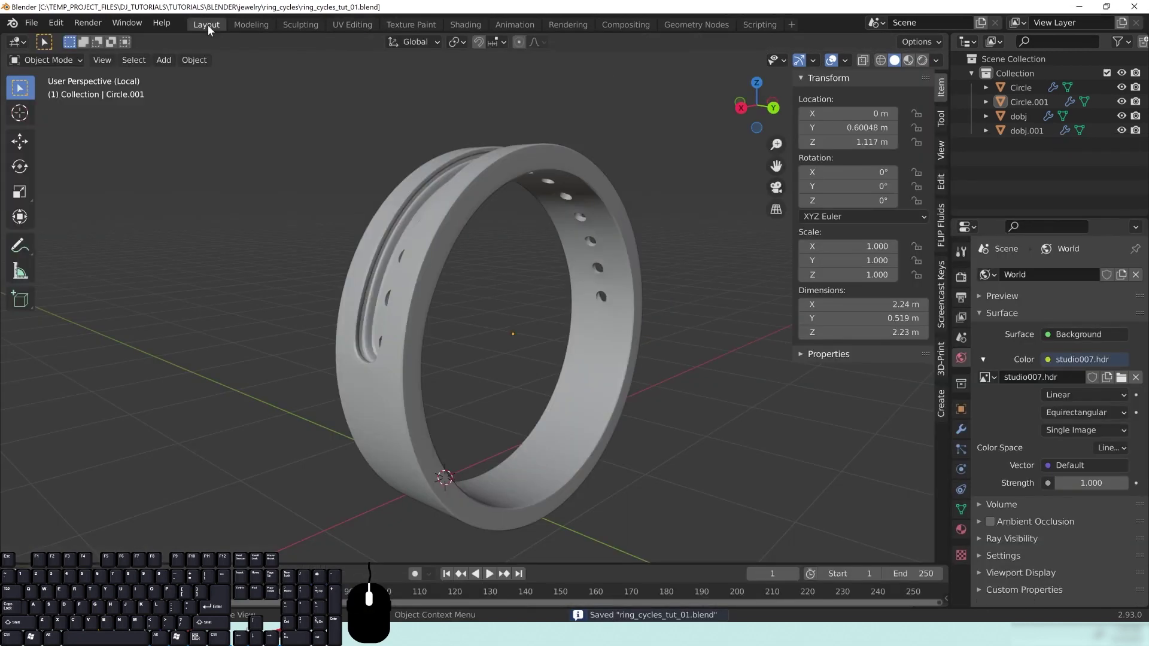
pyautogui.press('KP_Divide')
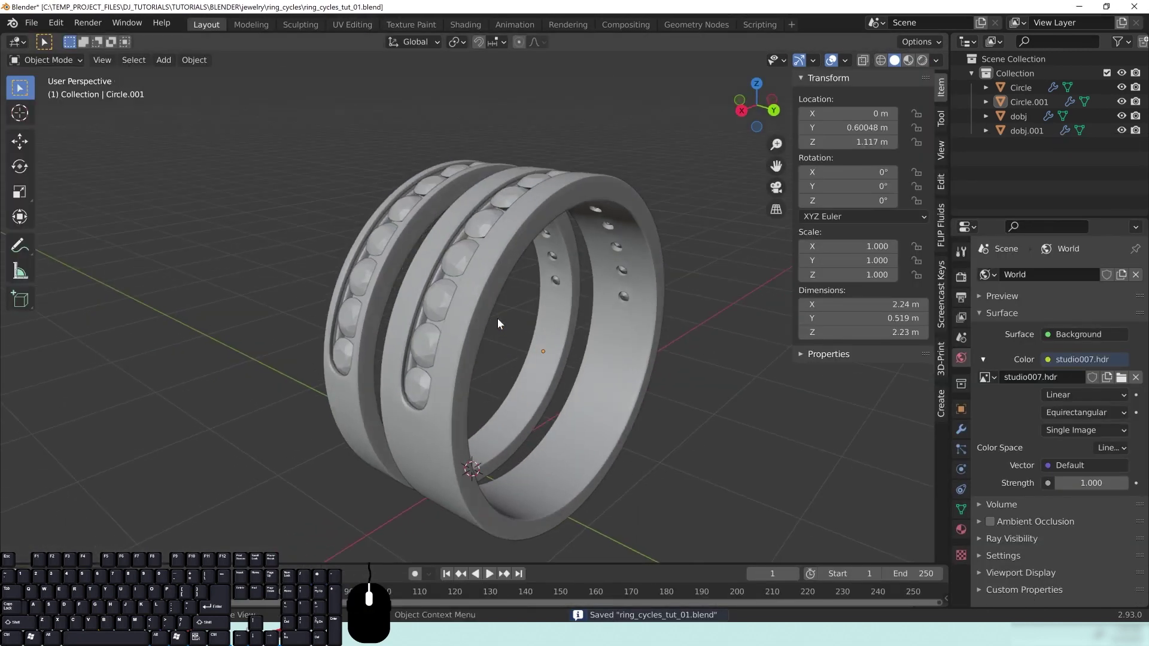
pyautogui.scroll(-5, 488, 322)
pyautogui.moveTo(491, 347); pyautogui.dragTo(505, 344, button='middle')
pyautogui.scroll(3, 498, 352)
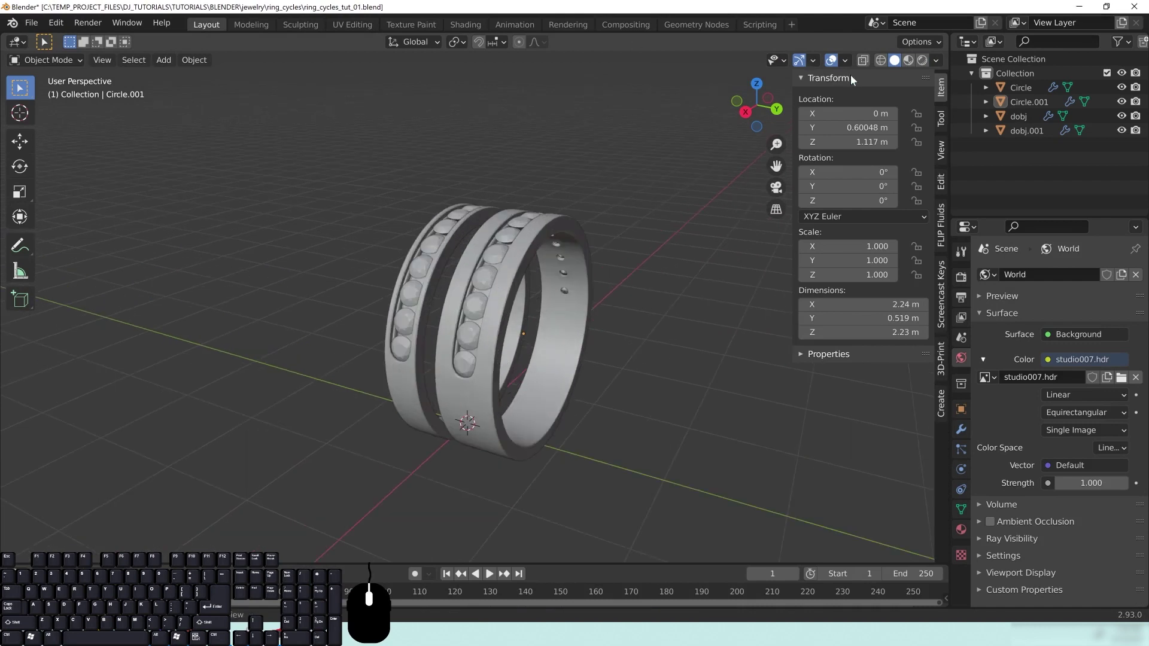
# Step: Select both rings with the wider one active and link its gold material to the narrower ring
pyautogui.click(563, 318)
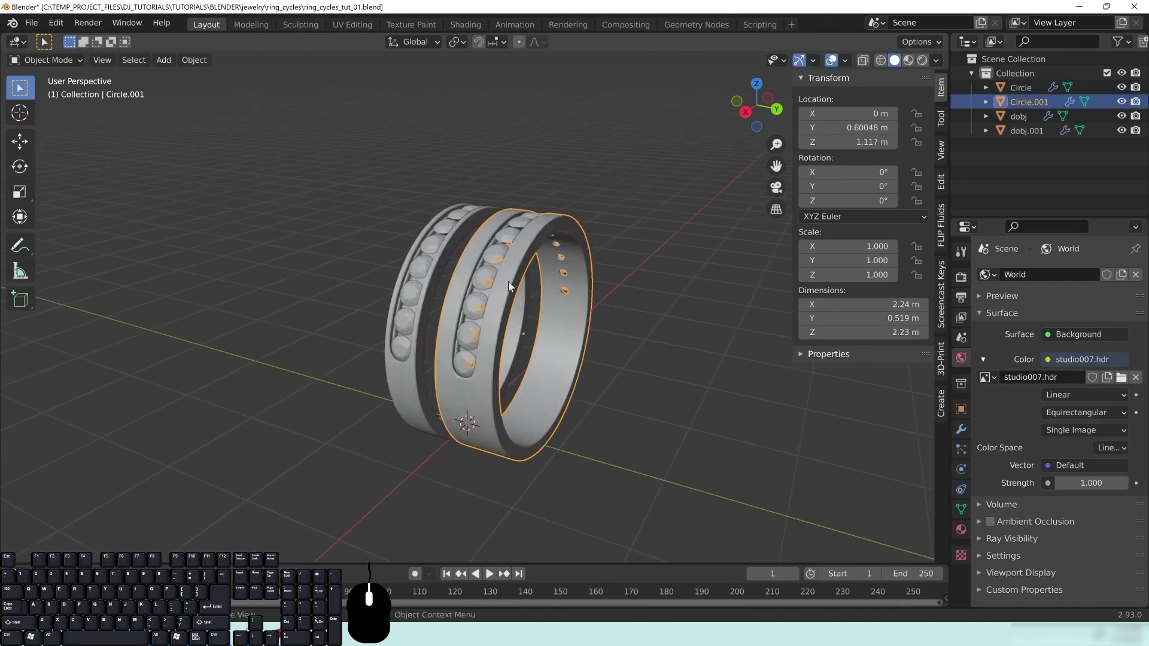
pyautogui.keyDown('shift'); pyautogui.click(407, 393); pyautogui.keyUp('shift')
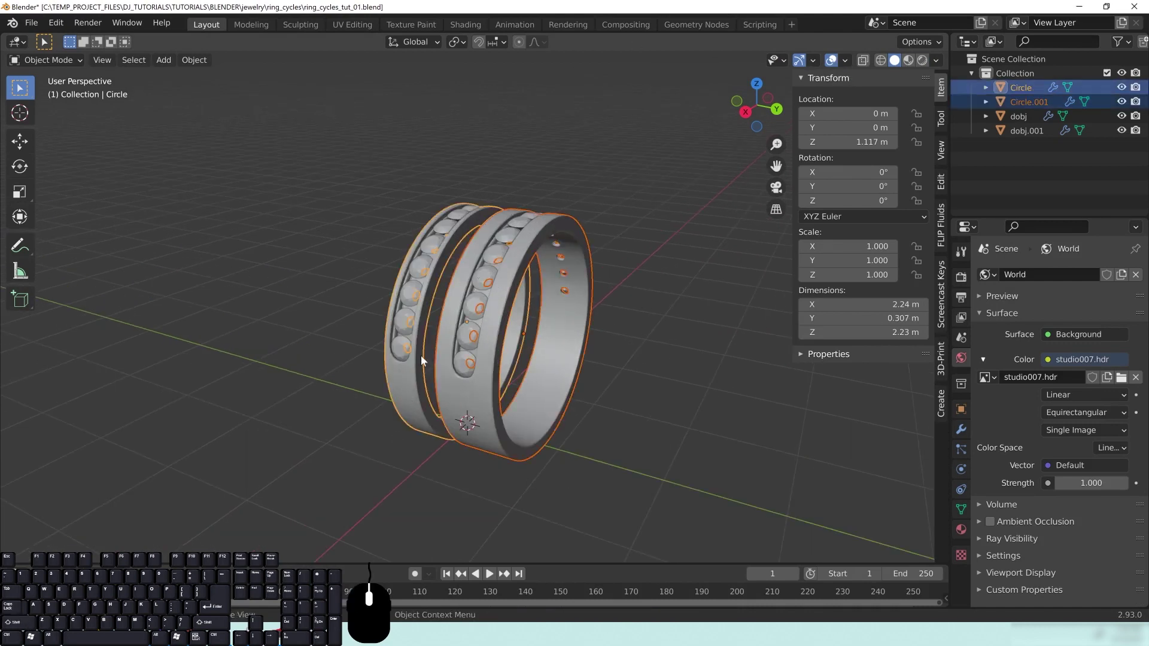
pyautogui.keyDown('shift'); pyautogui.click(572, 362); pyautogui.keyUp('shift')
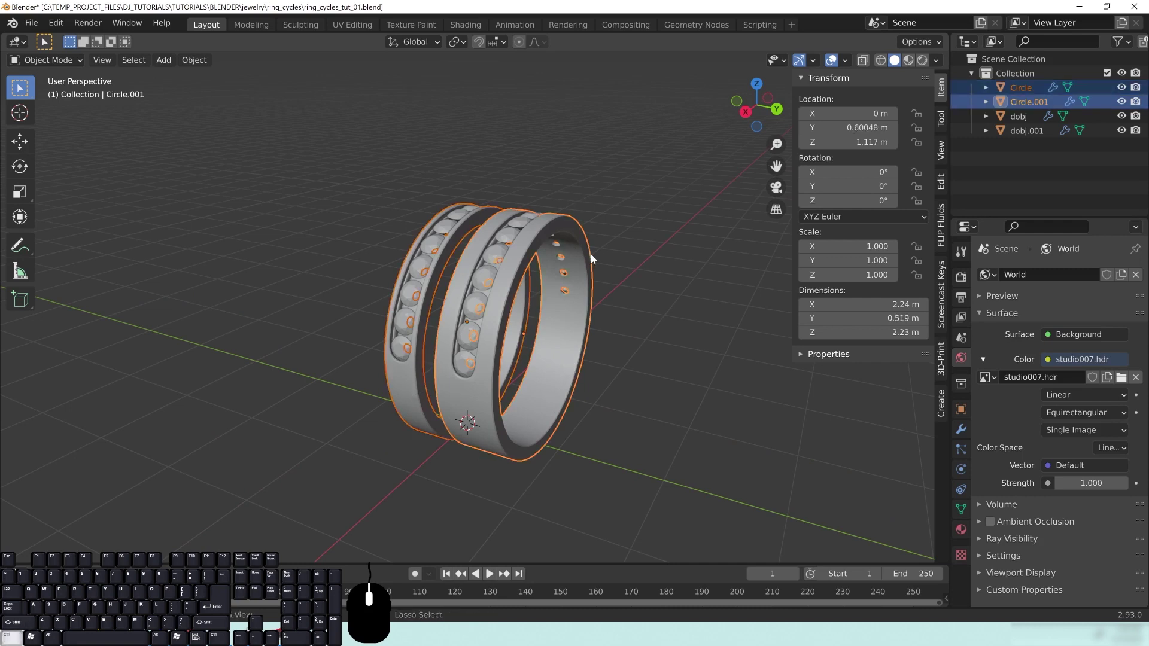
pyautogui.hotkey('ctrl', 'l')
pyautogui.click(537, 291)
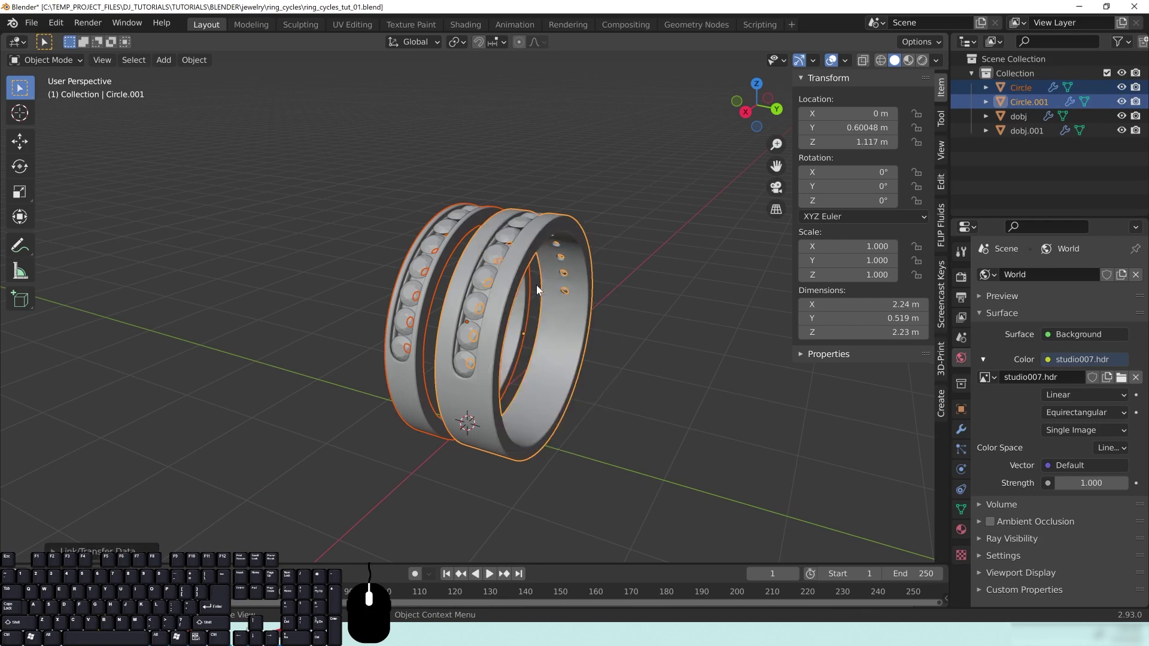
# Step: Show the viewport in Rendered shading and examine the metal on both rings up close
pyautogui.press('z')
pyautogui.click(533, 202)
pyautogui.moveTo(619, 425); pyautogui.dragTo(608, 418, button='middle')
pyautogui.scroll(3, 600, 418)
pyautogui.moveTo(523, 397); pyautogui.dragTo(615, 410, button='middle')
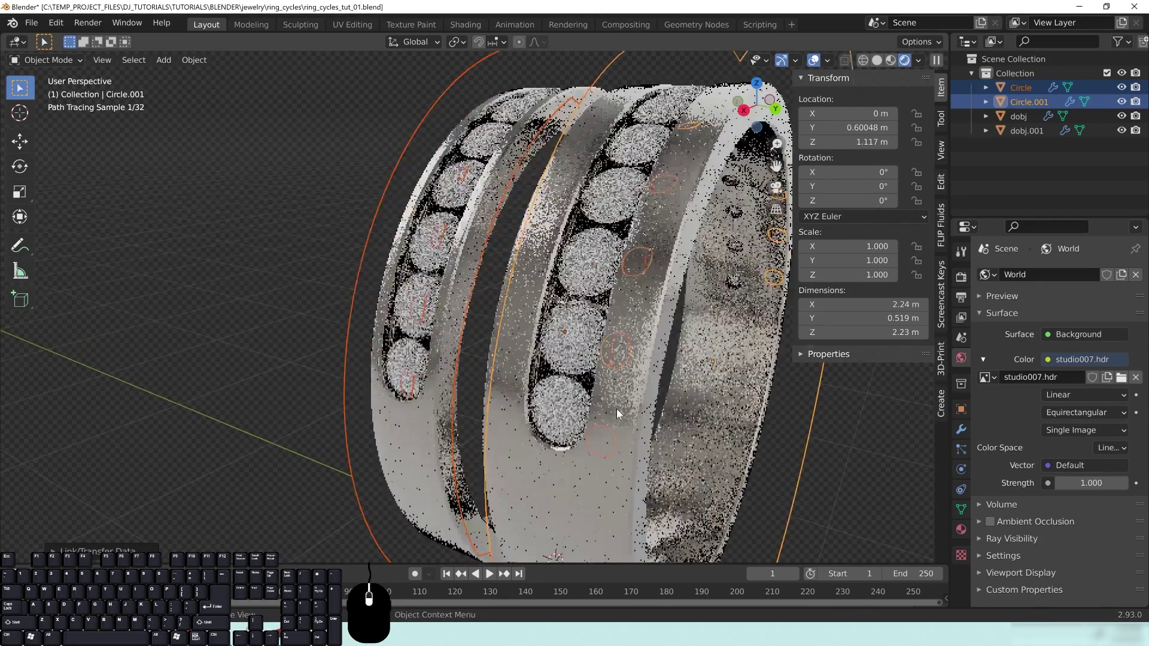
pyautogui.scroll(2, 617, 408)
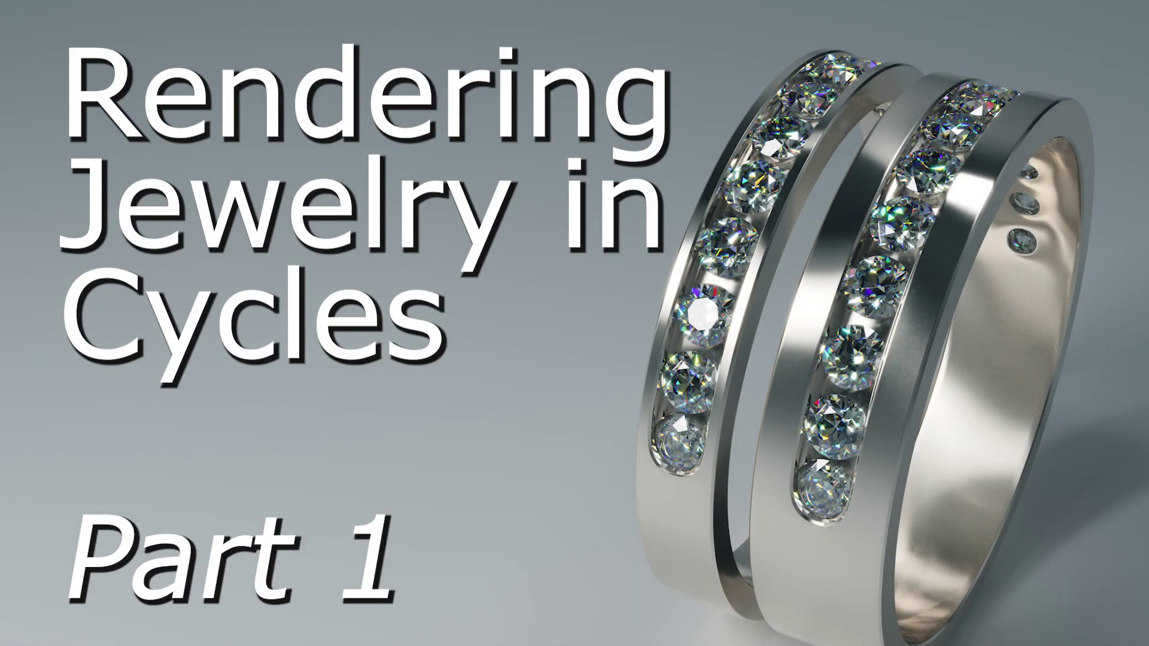